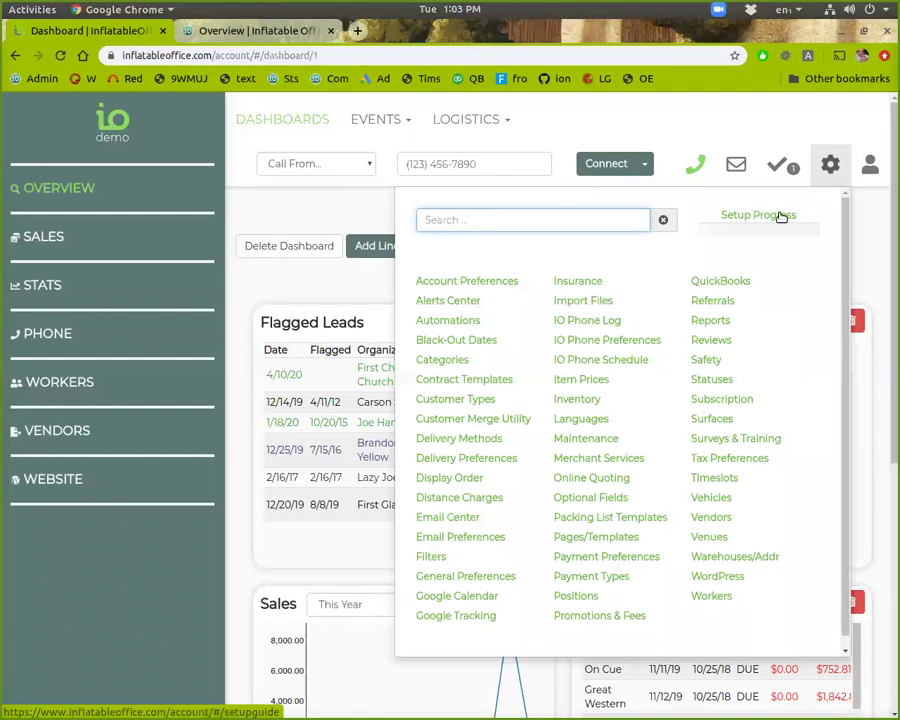
Step: Choose Setup Progress from the gear settings menu to show the Setup Guide
{"action": "left_click", "coordinate": [781, 217]}
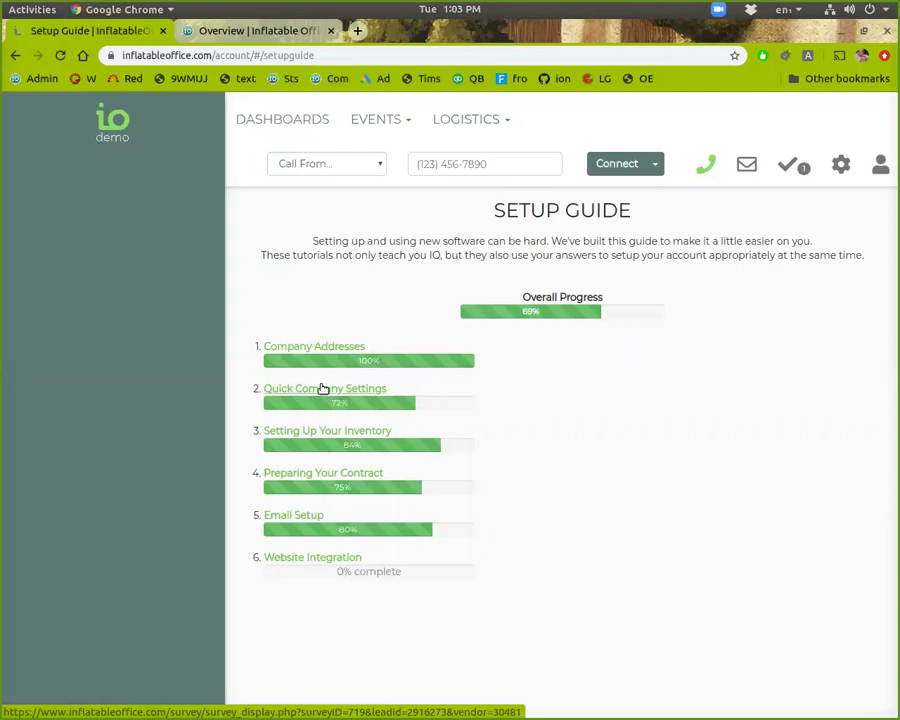
Step: Complete the Quick Company Settings survey, requiring deposits as a flat amount per event
{"action": "left_click", "coordinate": [316, 392]}
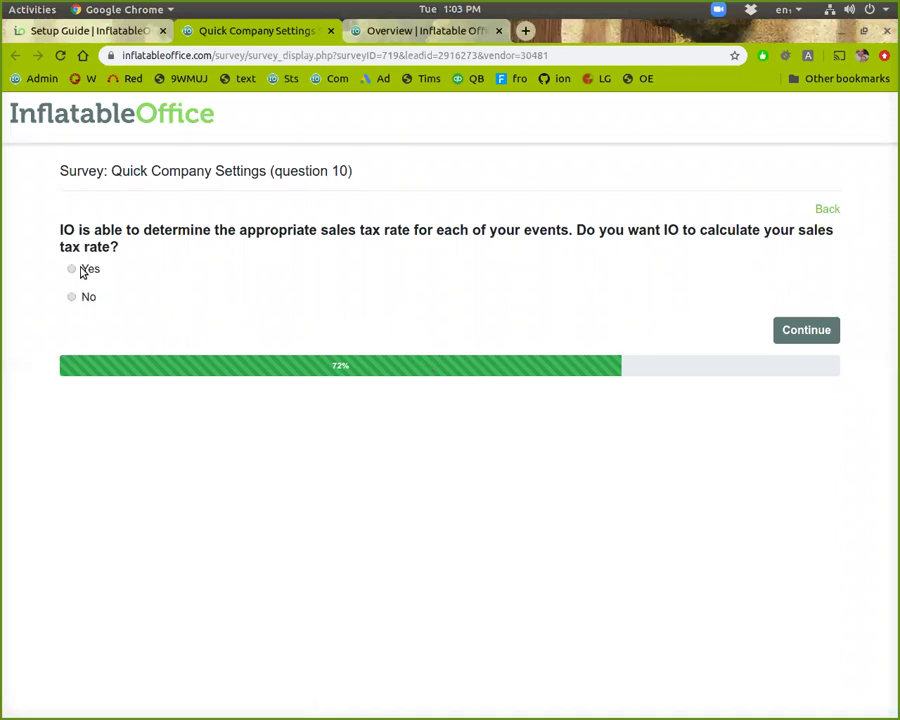
{"action": "left_click", "coordinate": [779, 334]}
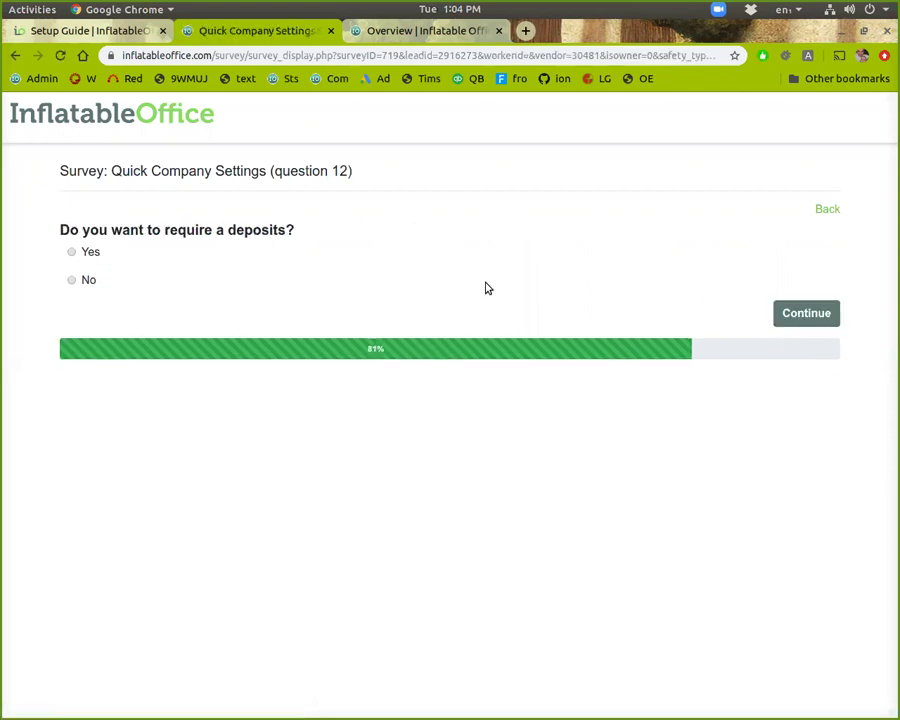
{"action": "left_click", "coordinate": [72, 253]}
{"action": "left_click", "coordinate": [798, 314]}
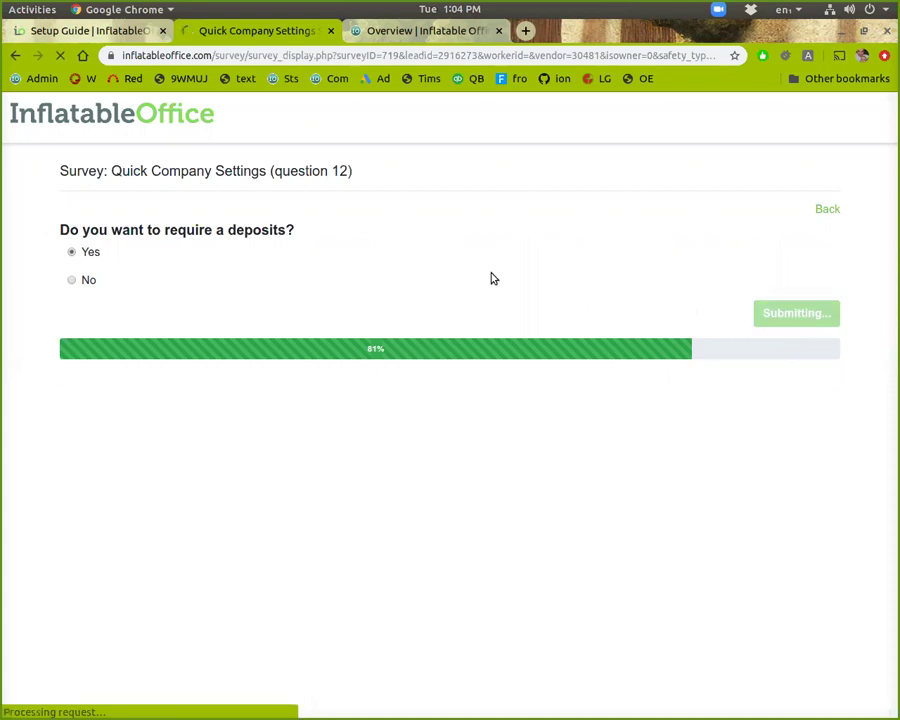
{"action": "left_click", "coordinate": [277, 267]}
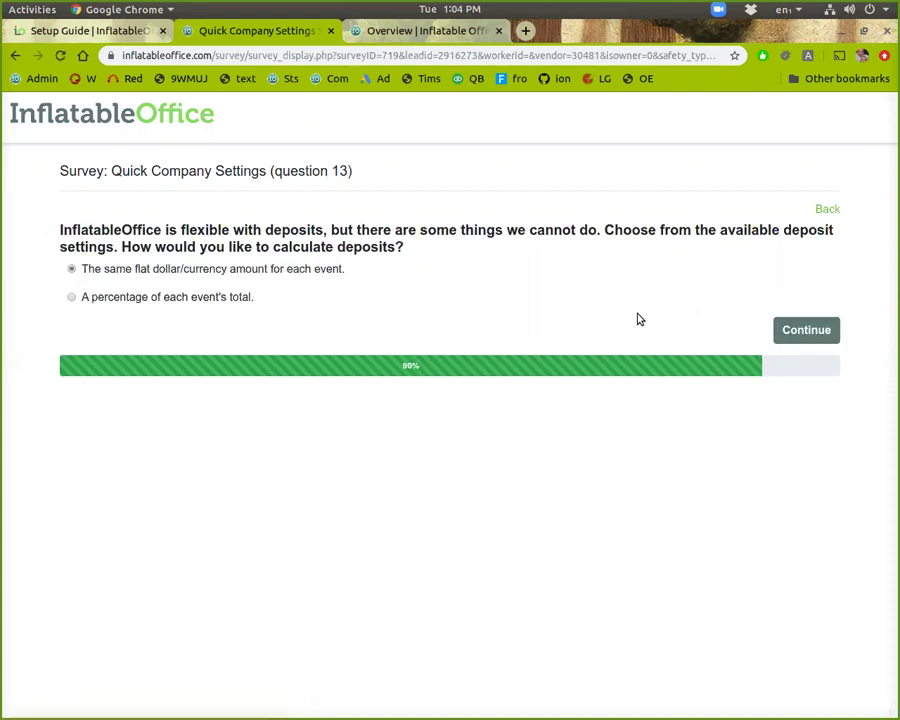
{"action": "left_click", "coordinate": [806, 331]}
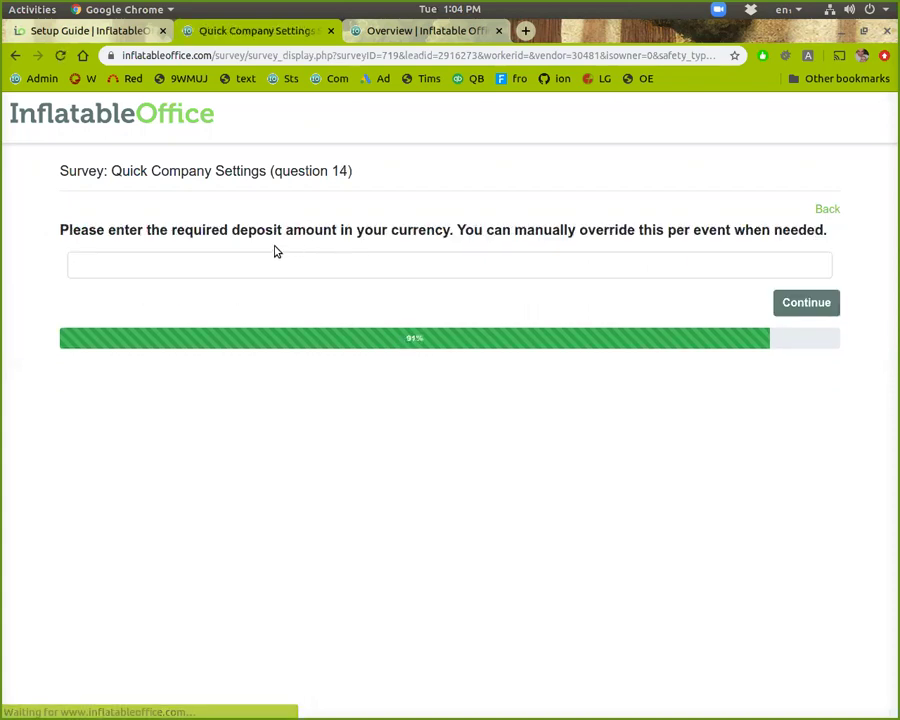
{"action": "left_click", "coordinate": [806, 302]}
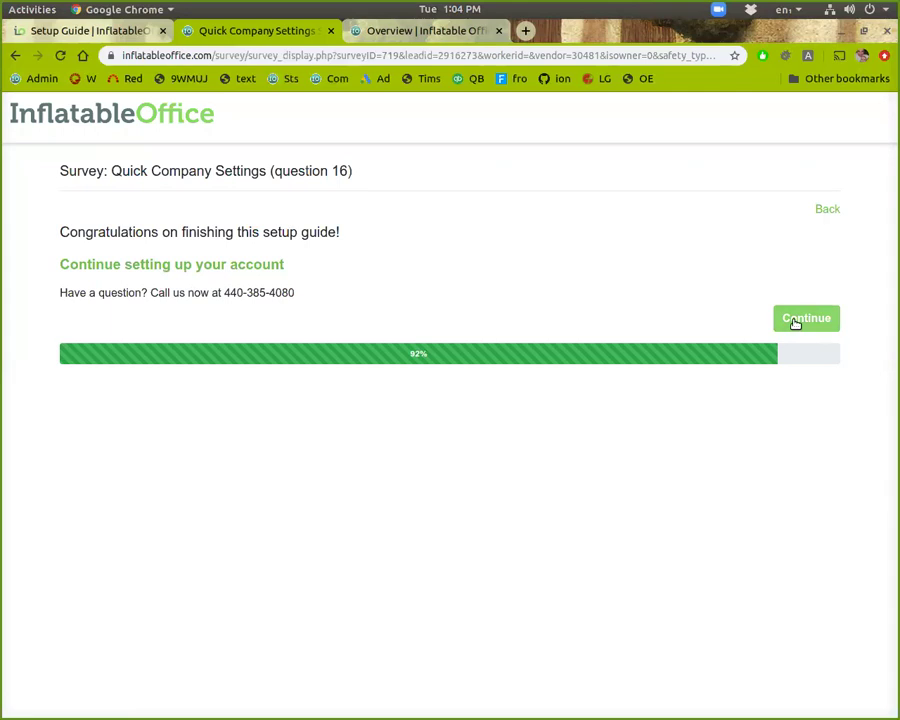
{"action": "left_click", "coordinate": [330, 31]}
Step: Close the survey tab, review Account Preferences, and reopen the settings menu
{"action": "left_click_drag", "start_coordinate": [657, 241], "coordinate": [660, 241]}
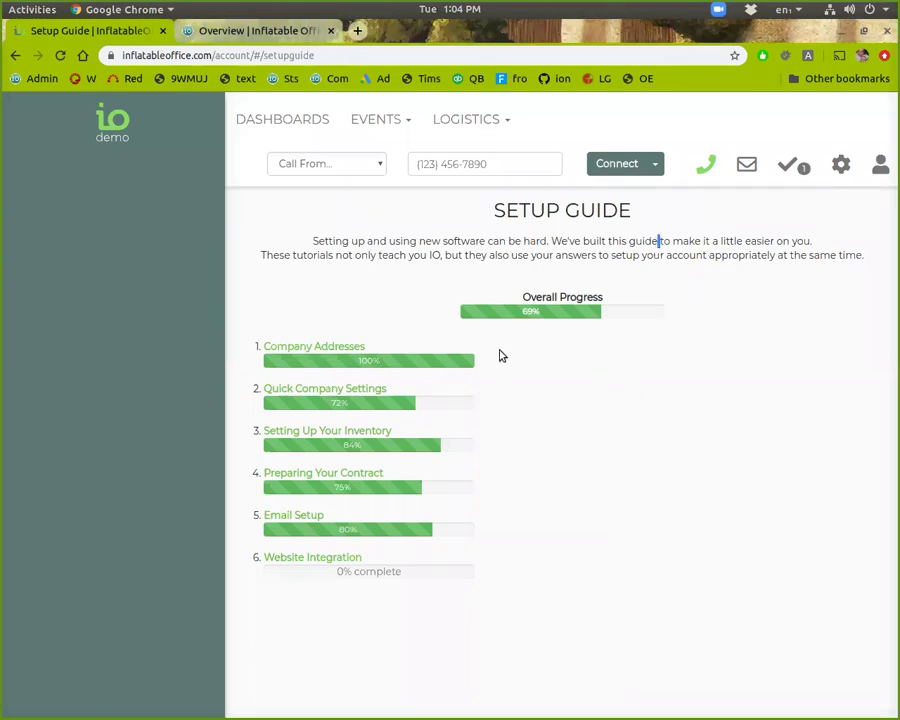
{"action": "left_click", "coordinate": [833, 172]}
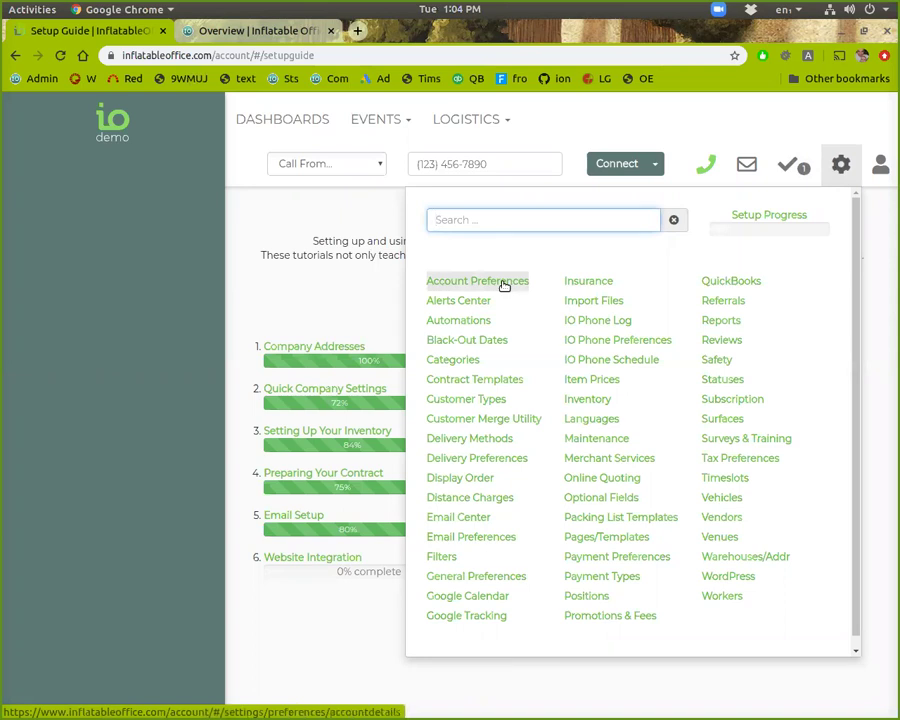
{"action": "left_click", "coordinate": [503, 283]}
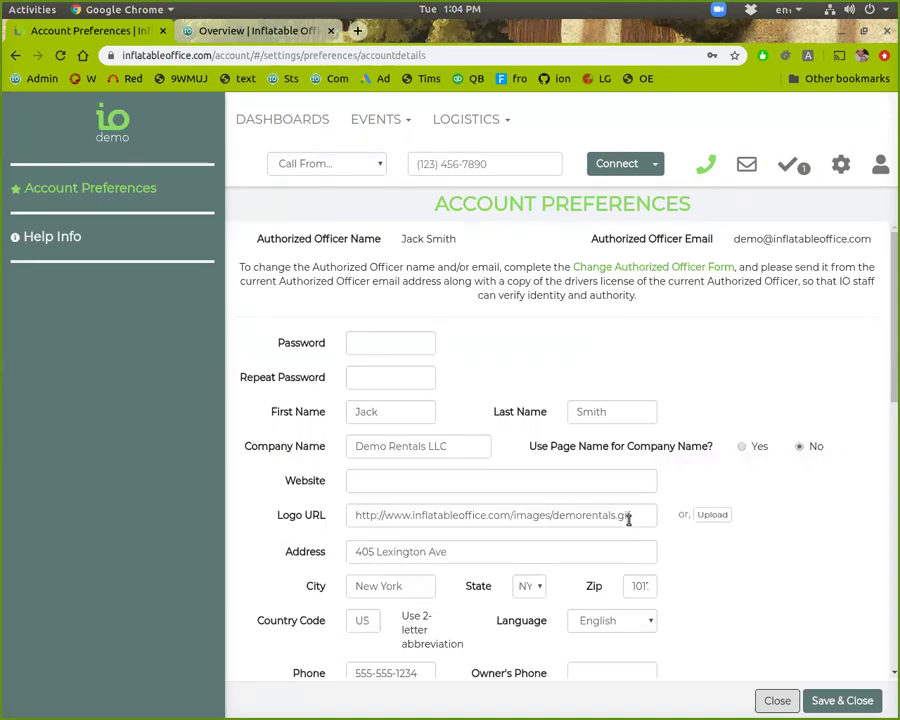
{"action": "left_click", "coordinate": [843, 166]}
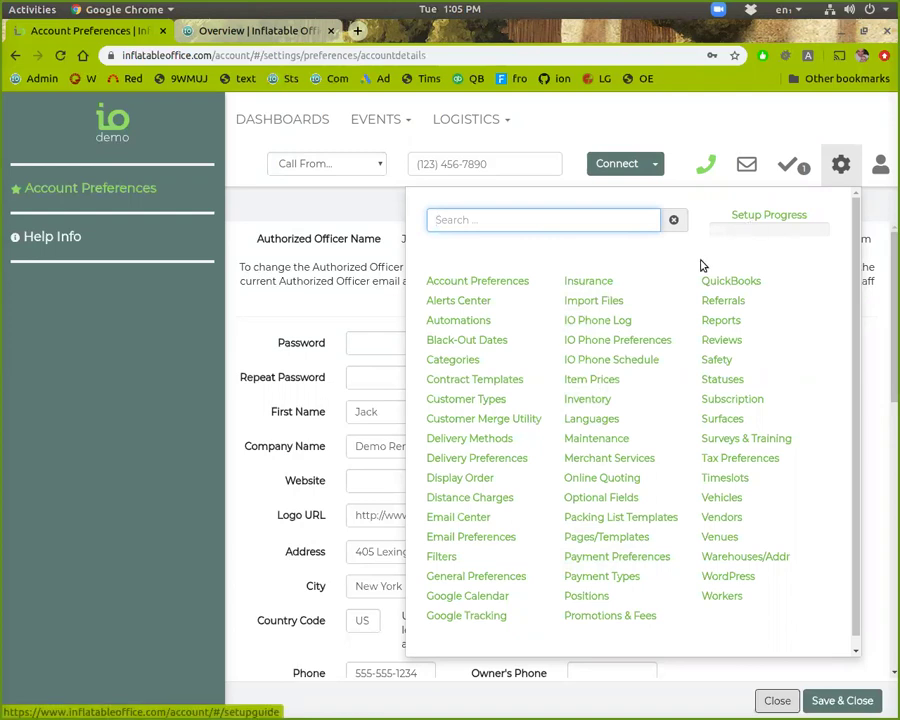
Step: In Inventory, tick the 10x10 Tent and 10x20 Tent rows and show the Add Inventory options
{"action": "left_click", "coordinate": [590, 399]}
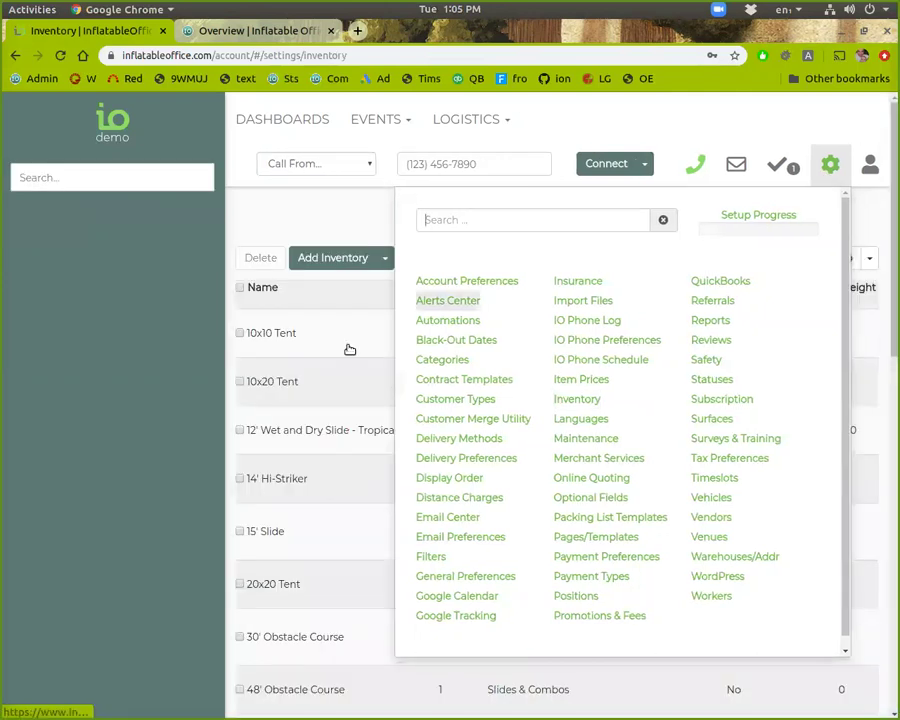
{"action": "left_click", "coordinate": [832, 160]}
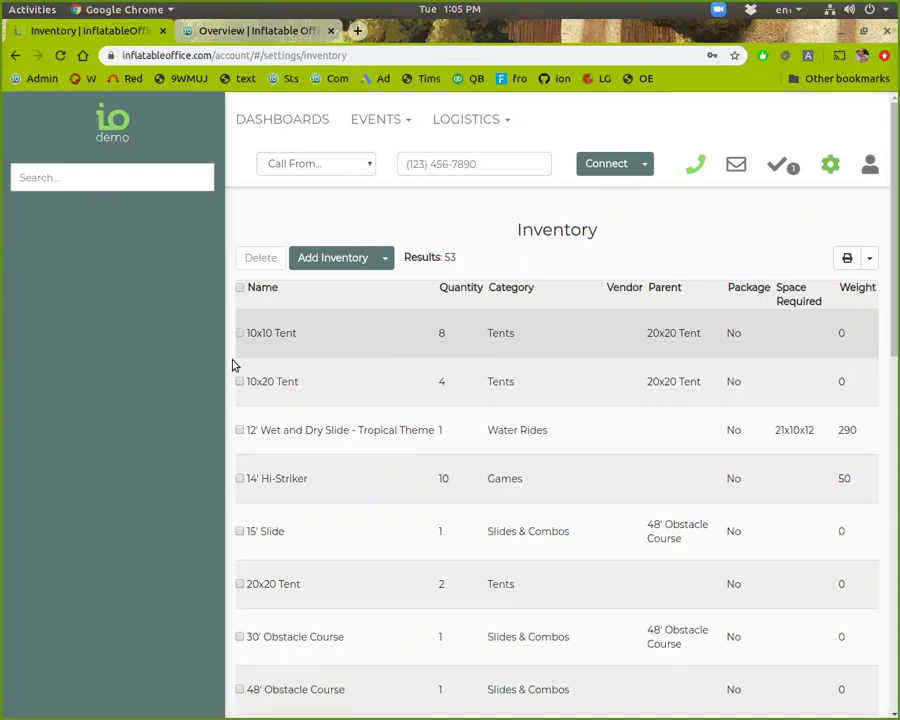
{"action": "left_click", "coordinate": [239, 334]}
{"action": "left_click", "coordinate": [240, 382]}
{"action": "left_click", "coordinate": [382, 120]}
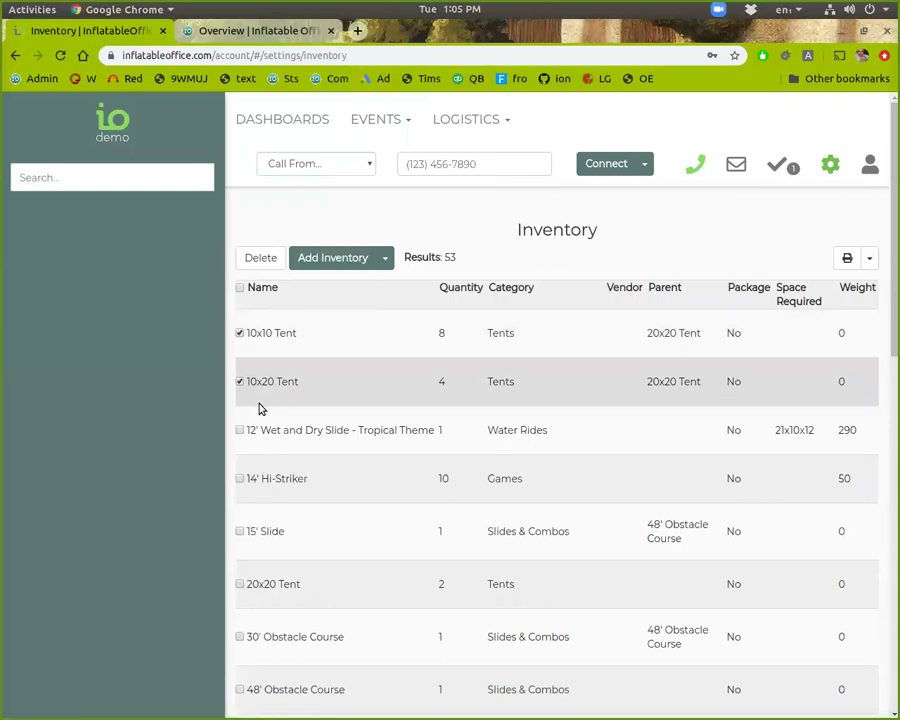
{"action": "left_click", "coordinate": [388, 260]}
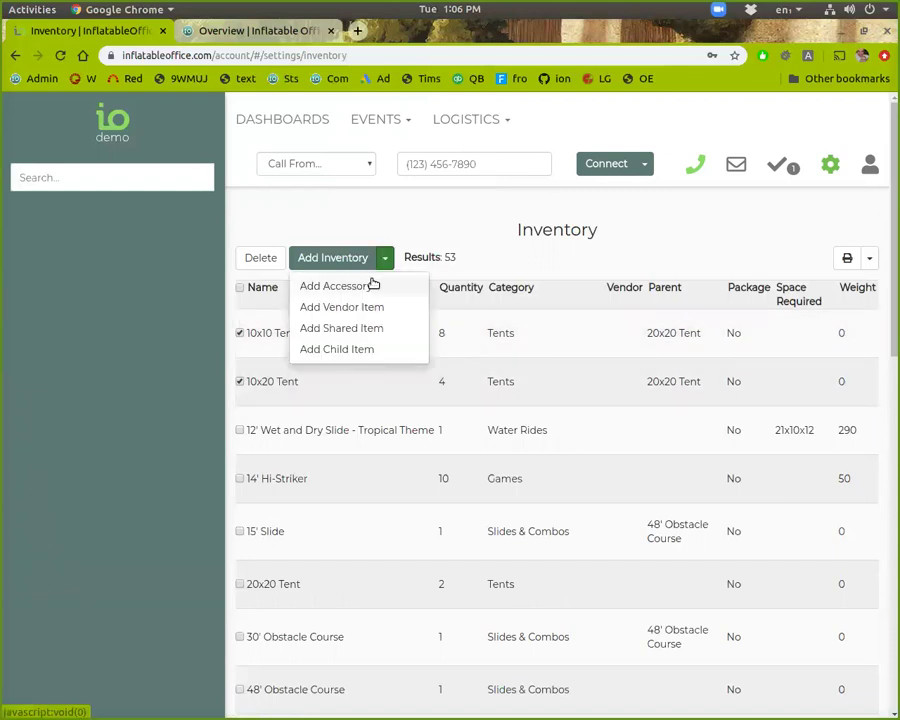
Step: Start a new accessory named '# of servings' with unlimited quantity
{"action": "left_click", "coordinate": [390, 227]}
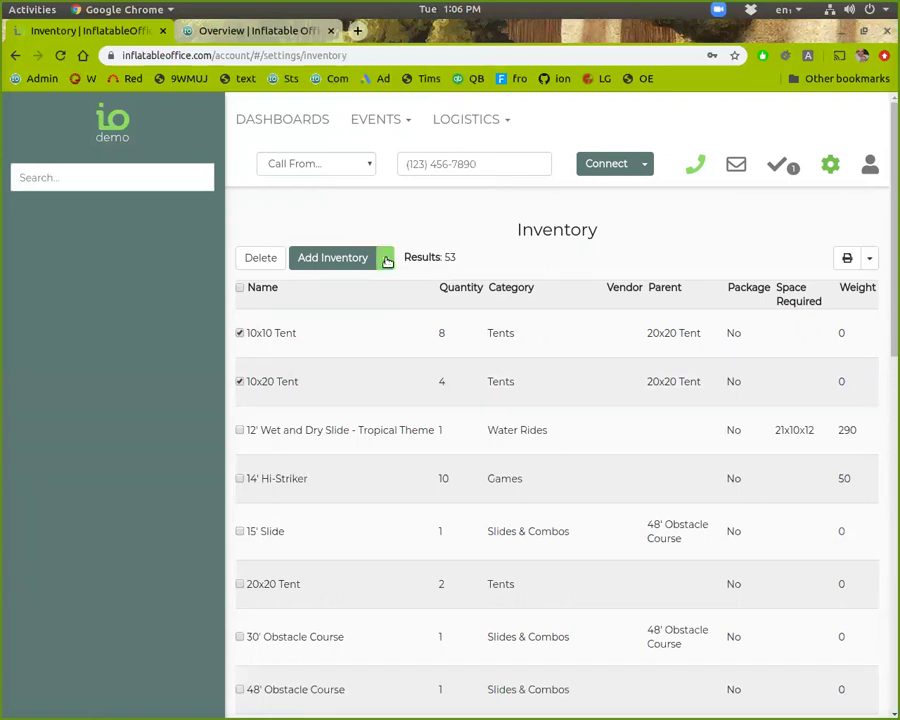
{"action": "left_click", "coordinate": [386, 259]}
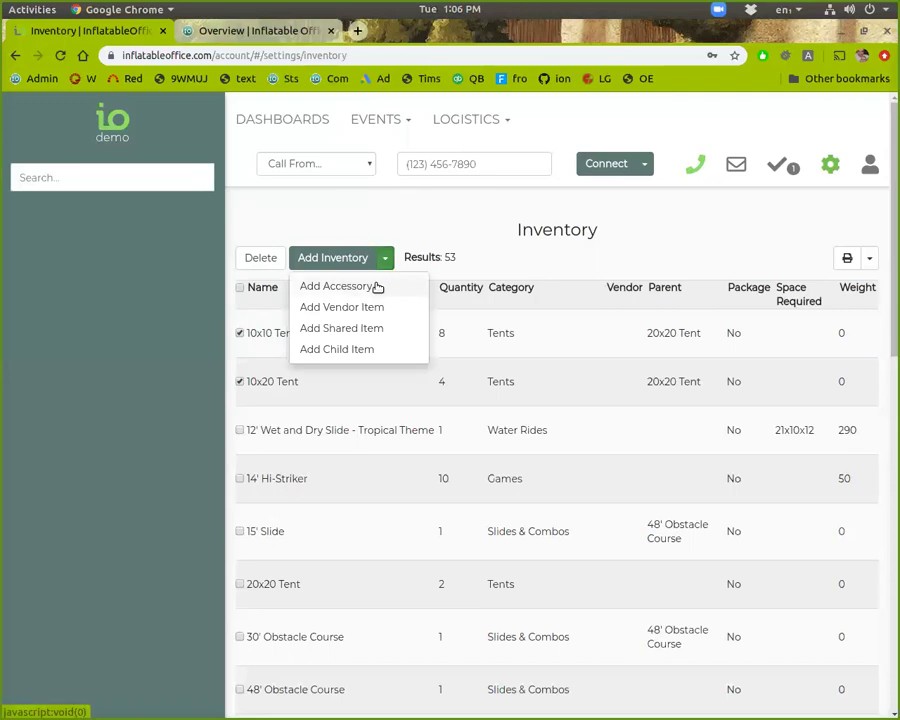
{"action": "left_click", "coordinate": [337, 286]}
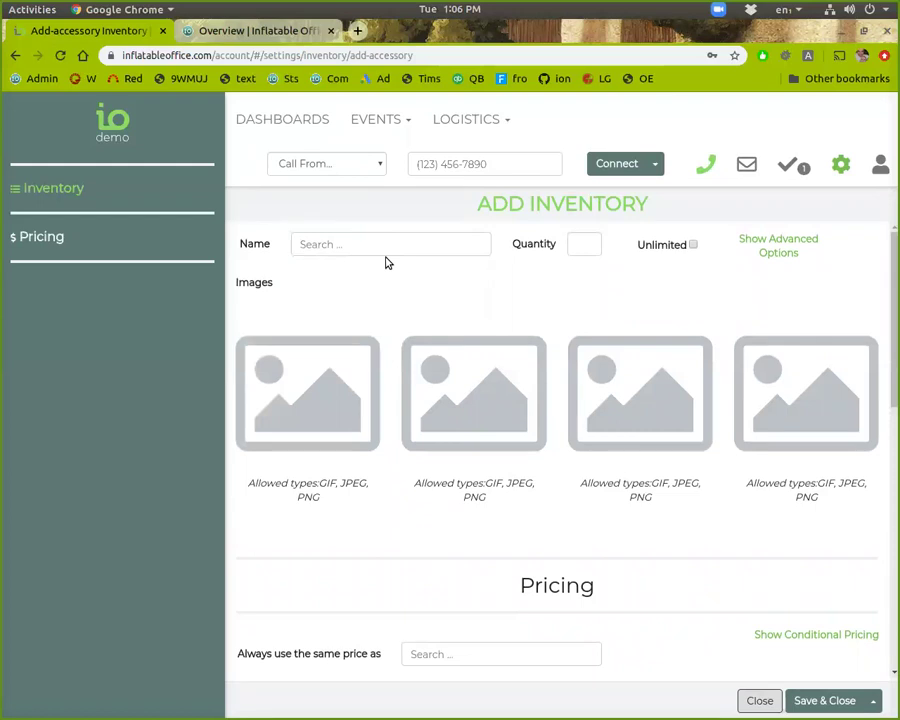
{"action": "type", "text": "# of servings"}
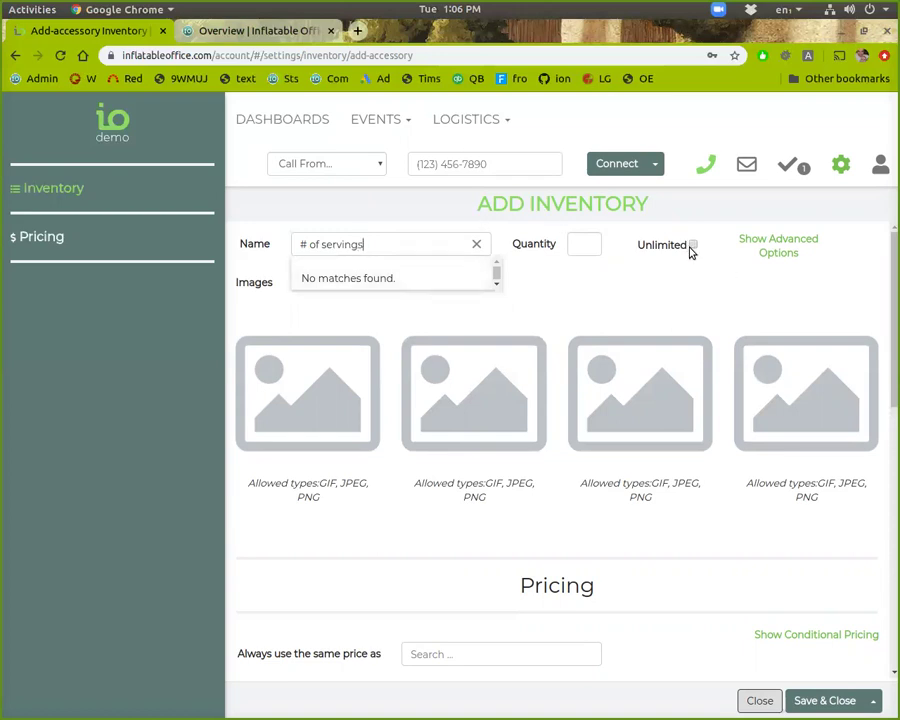
{"action": "left_click", "coordinate": [688, 251]}
{"action": "left_click", "coordinate": [689, 249]}
Step: Price the accessory at $.50 until the end of time and save it
{"action": "scroll", "coordinate": [311, 502], "scroll_direction": "down", "scroll_amount": 5}
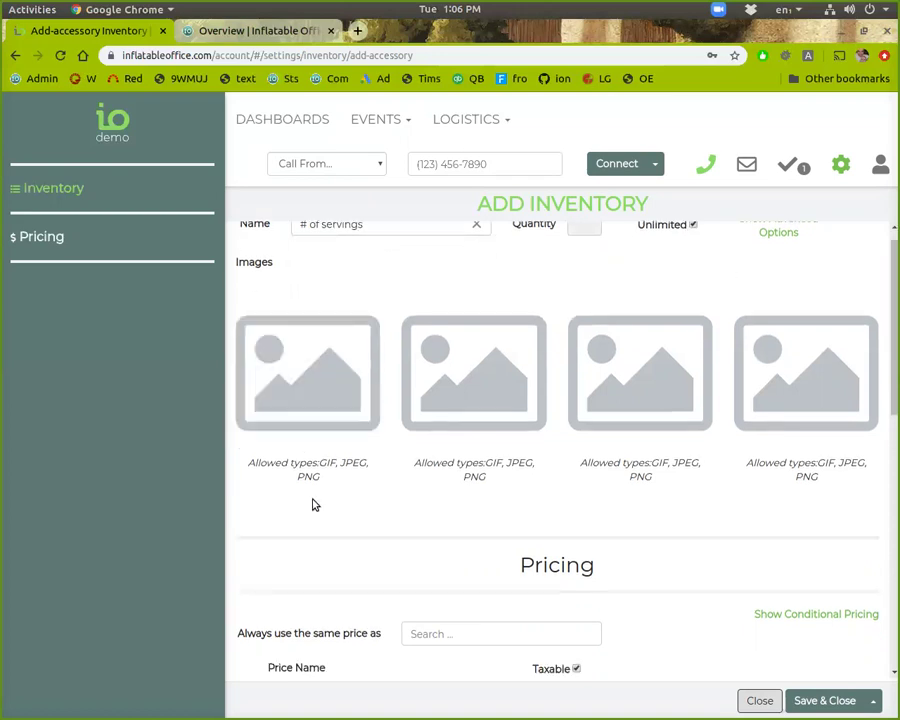
{"action": "left_click", "coordinate": [341, 470]}
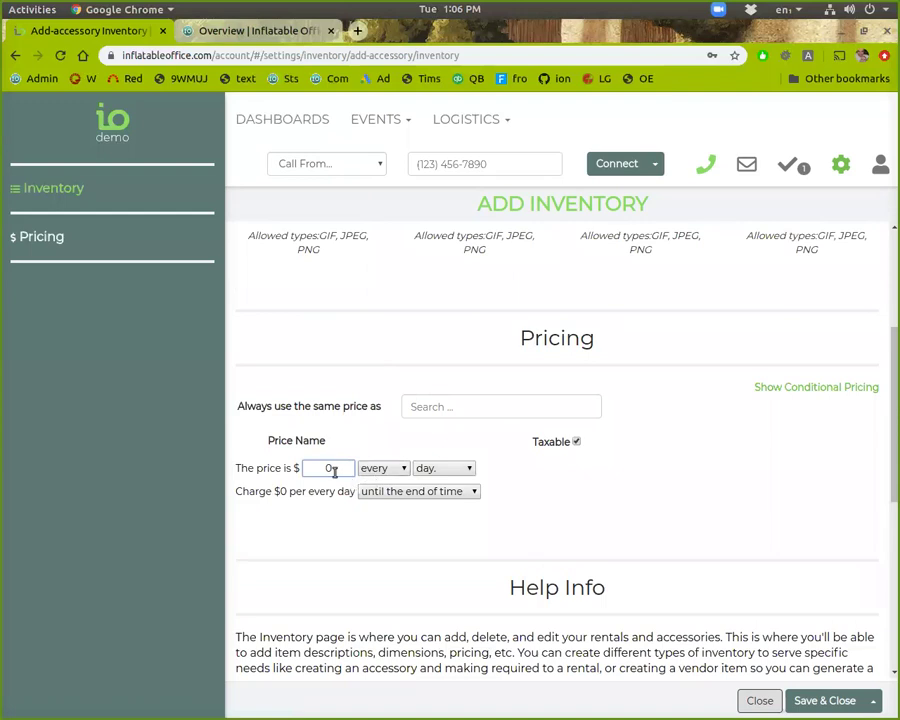
{"action": "key", "text": "BackSpace"}
{"action": "type", "text": ".50"}
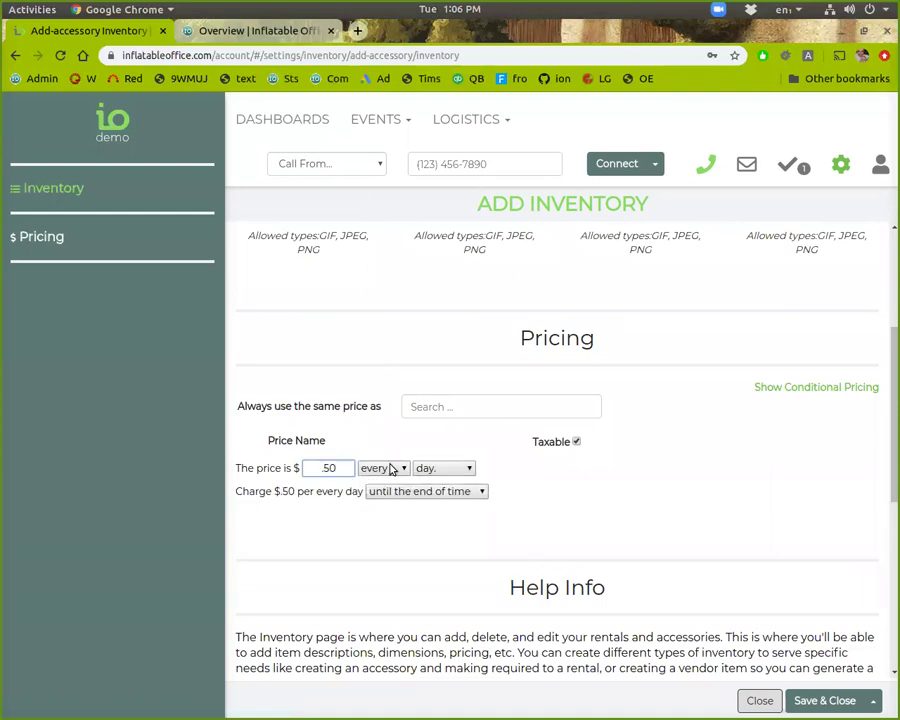
{"action": "left_click", "coordinate": [392, 469]}
{"action": "left_click", "coordinate": [431, 437]}
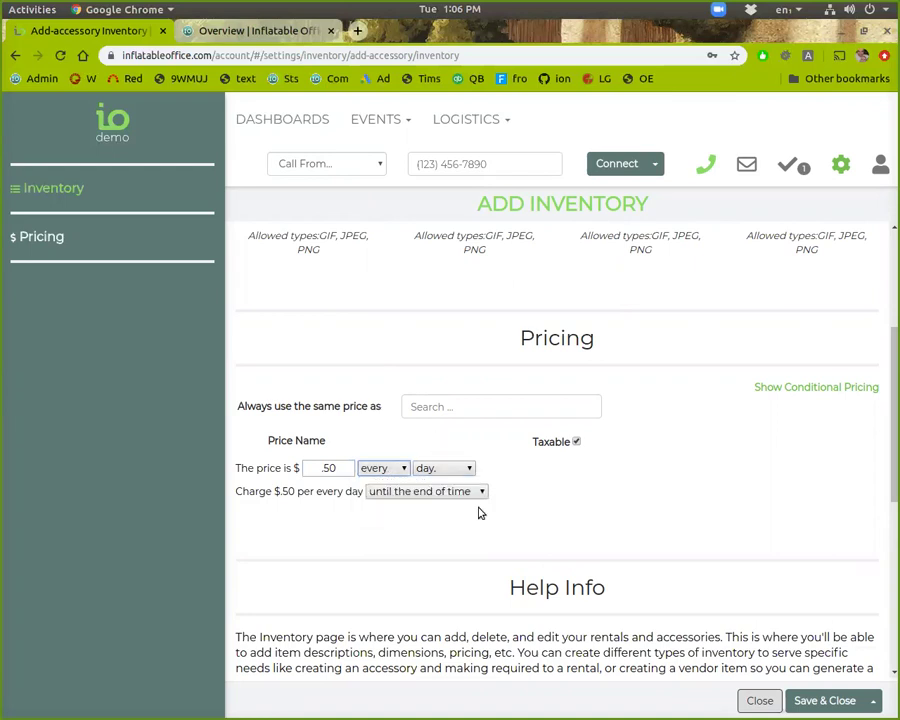
{"action": "left_click", "coordinate": [404, 472]}
{"action": "left_click", "coordinate": [404, 485]}
{"action": "left_click", "coordinate": [836, 700]}
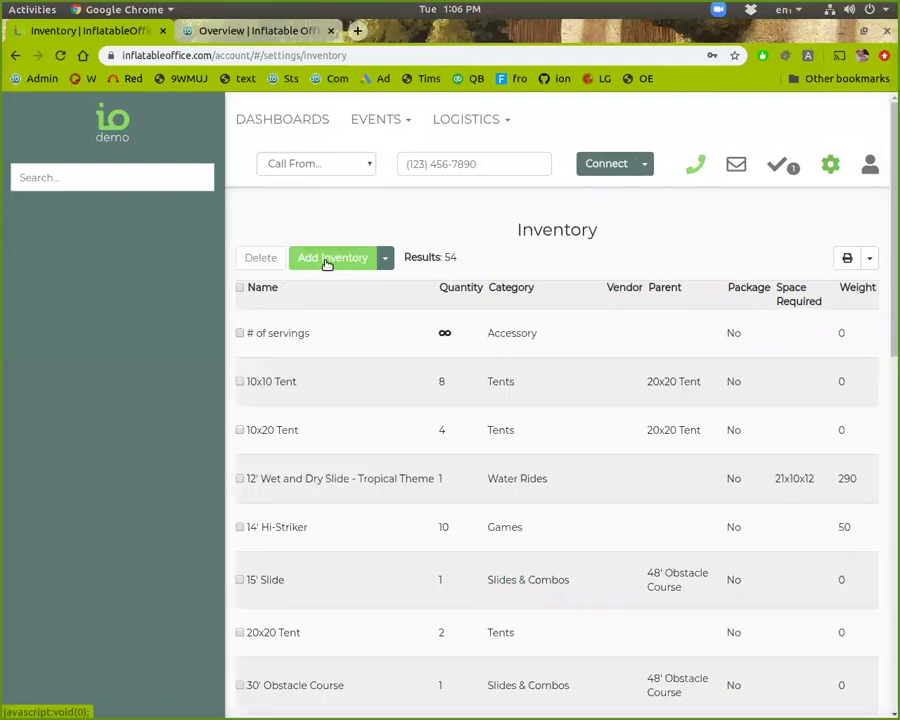
{"action": "left_click", "coordinate": [327, 258]}
Step: Name the new item Popcorn Machine, quantity 2, in the Concessions category
{"action": "left_click", "coordinate": [341, 246]}
{"action": "type", "text": "Pop"}
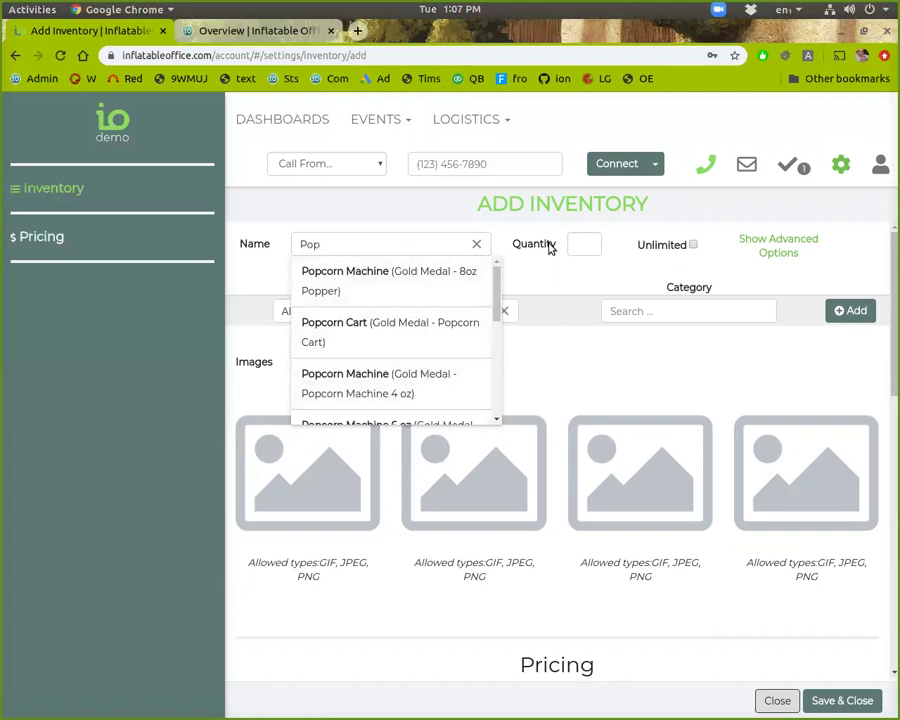
{"action": "left_click", "coordinate": [592, 243]}
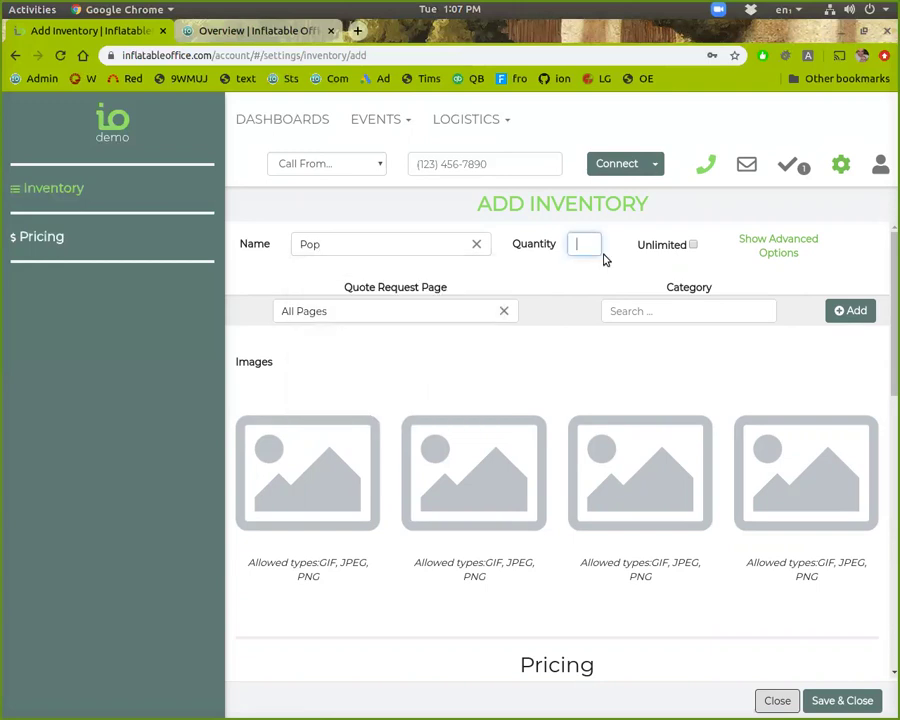
{"action": "left_click", "coordinate": [399, 246]}
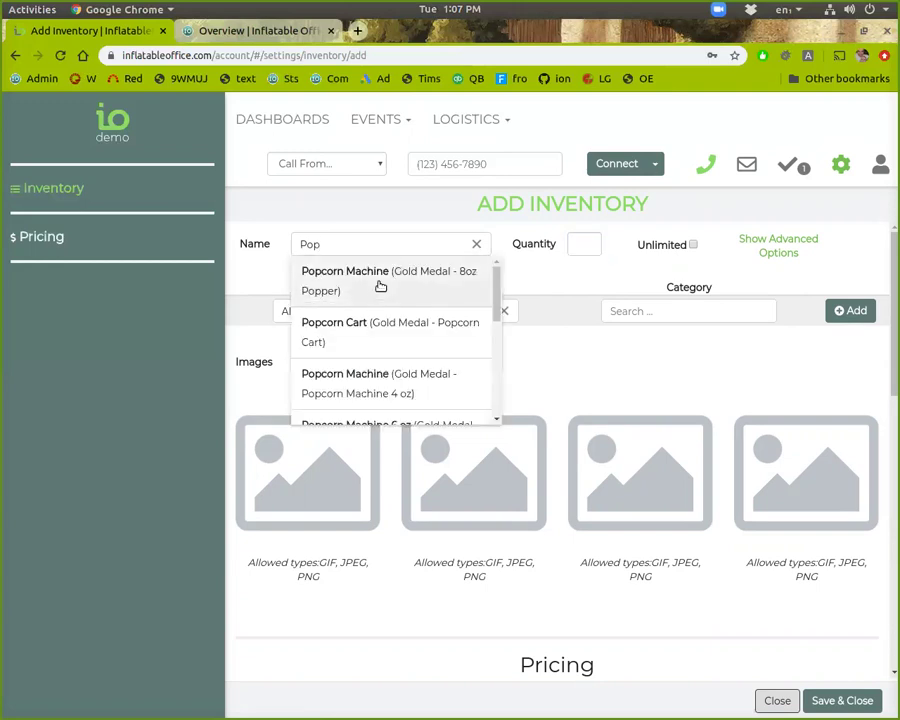
{"action": "left_click", "coordinate": [380, 284]}
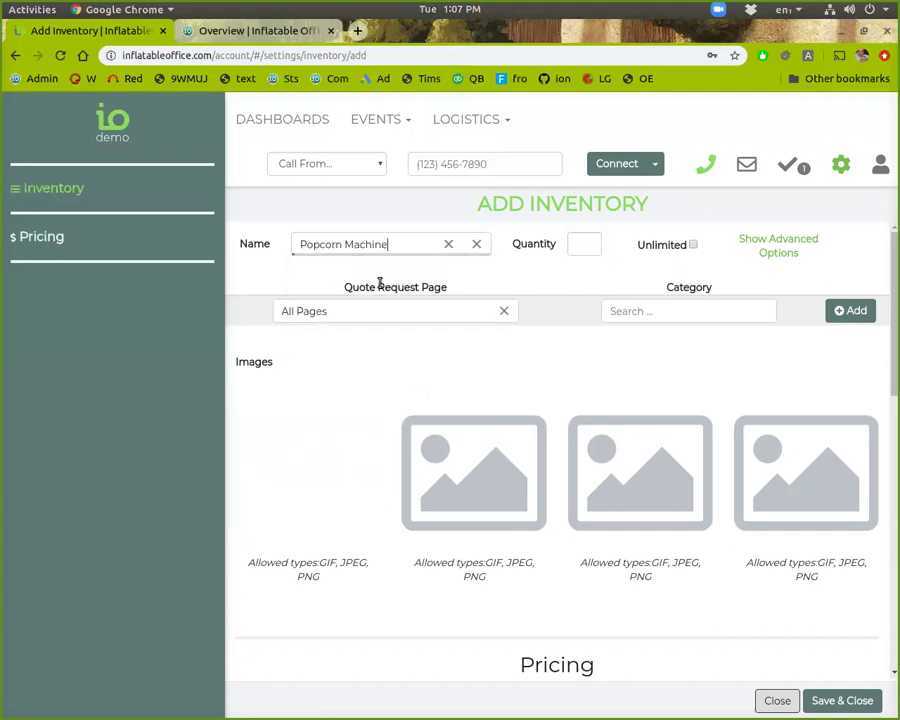
{"action": "left_click", "coordinate": [578, 248]}
{"action": "type", "text": "2"}
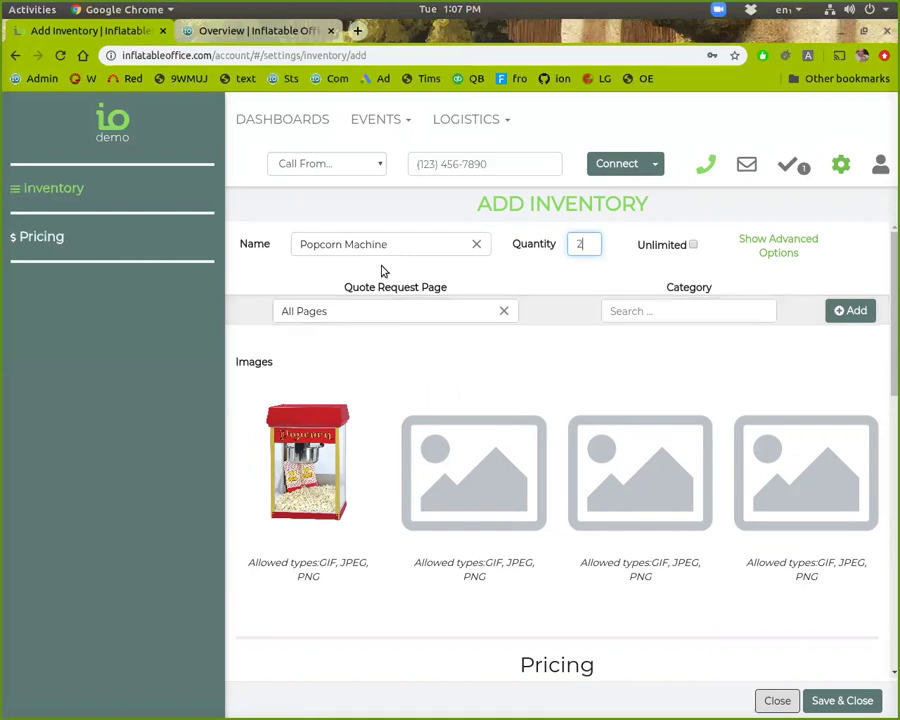
{"action": "left_click", "coordinate": [645, 311]}
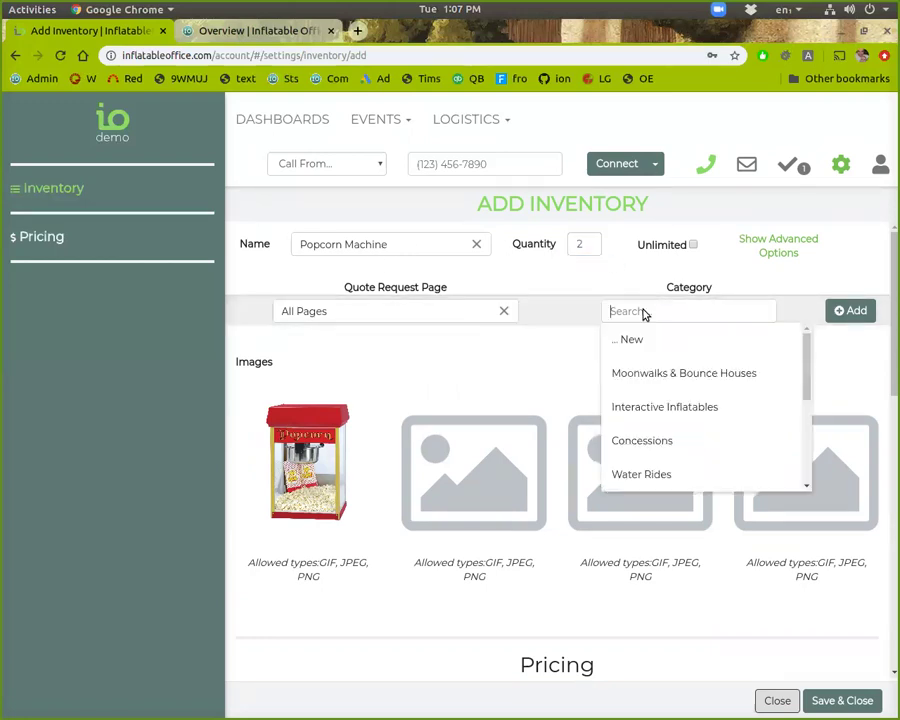
{"action": "left_click", "coordinate": [669, 438]}
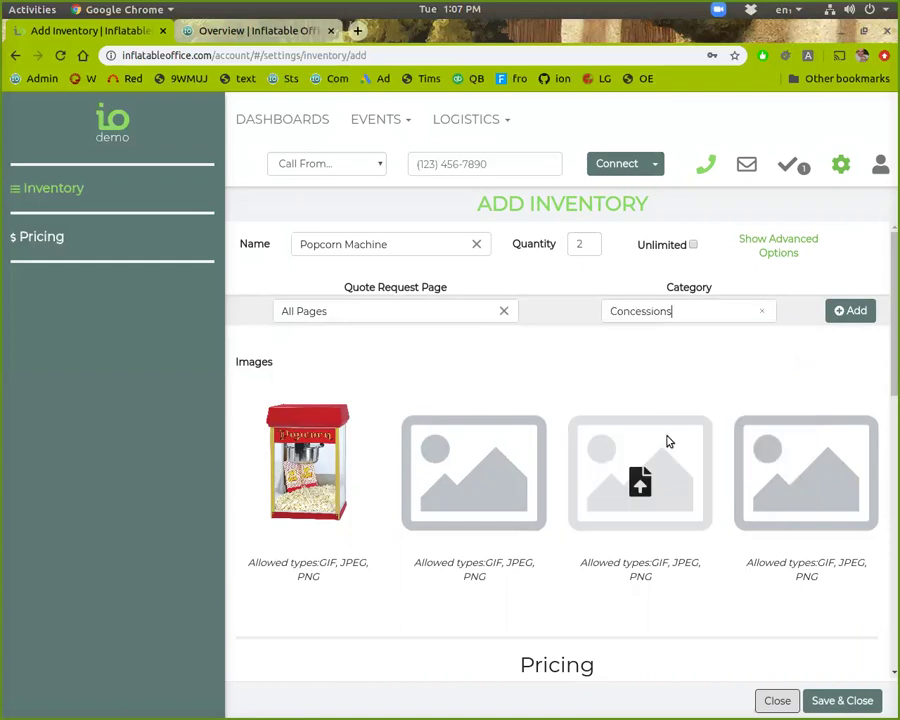
Step: Enter a price of 180 and try limiting it to 4 hours
{"action": "scroll", "coordinate": [318, 421], "scroll_direction": "down", "scroll_amount": 1}
{"action": "scroll", "coordinate": [316, 421], "scroll_direction": "down", "scroll_amount": 1}
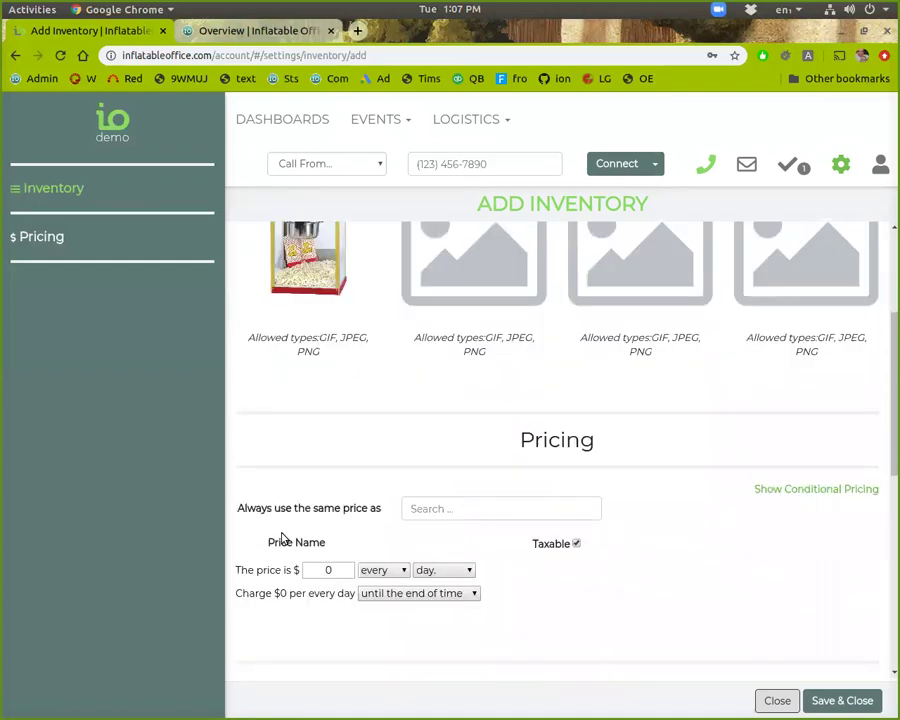
{"action": "scroll", "coordinate": [263, 530], "scroll_direction": "down", "scroll_amount": 1}
{"action": "left_click", "coordinate": [333, 504]}
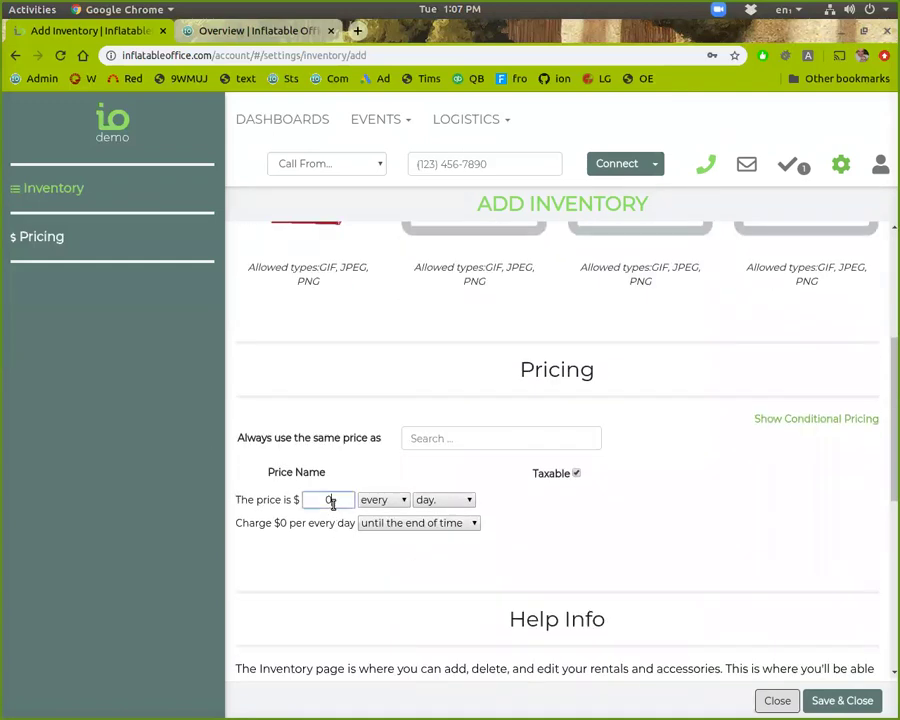
{"action": "double_click", "coordinate": [333, 503]}
{"action": "type", "text": "180"}
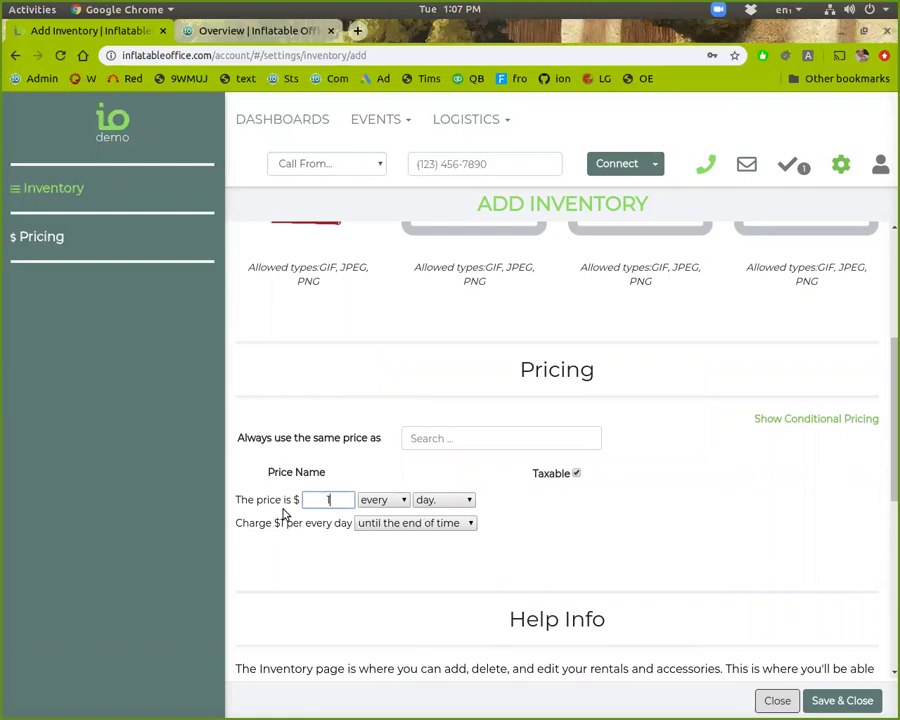
{"action": "left_click", "coordinate": [398, 503]}
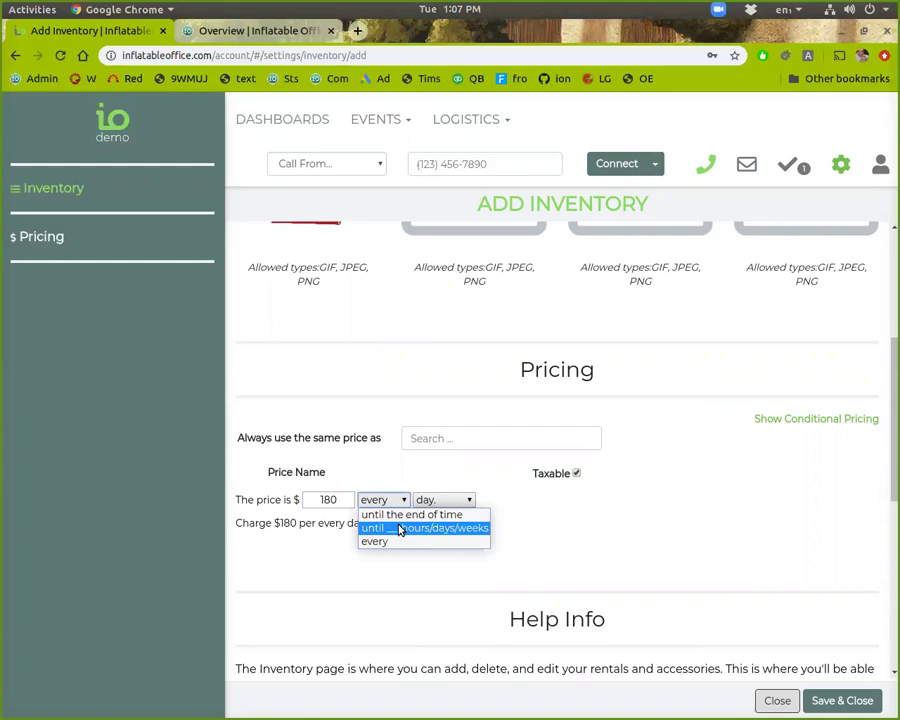
{"action": "left_click", "coordinate": [402, 528]}
{"action": "double_click", "coordinate": [437, 499]}
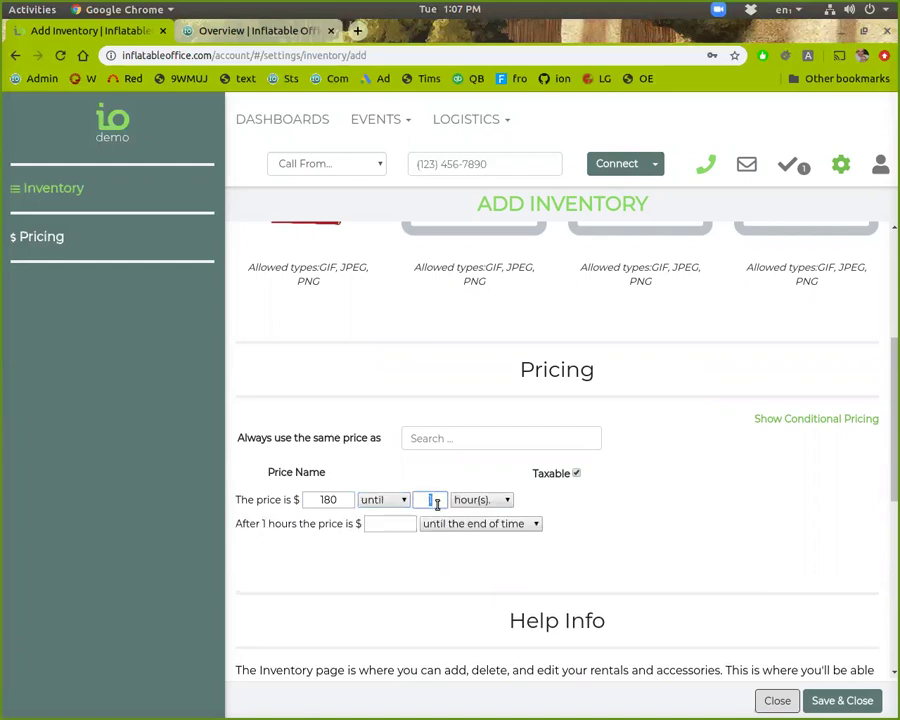
{"action": "type", "text": "4"}
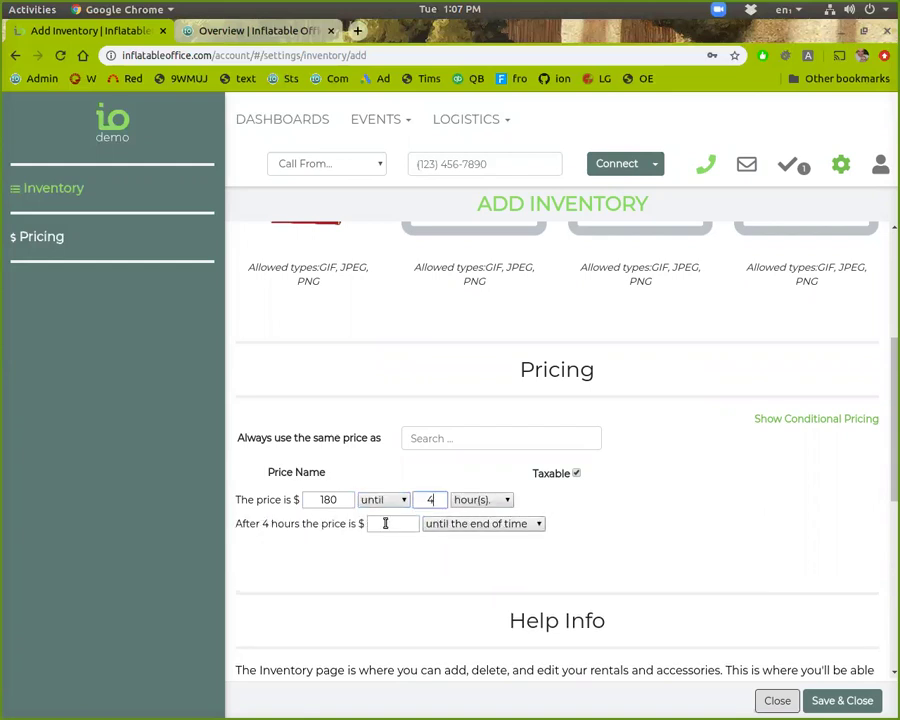
{"action": "left_click", "coordinate": [388, 523]}
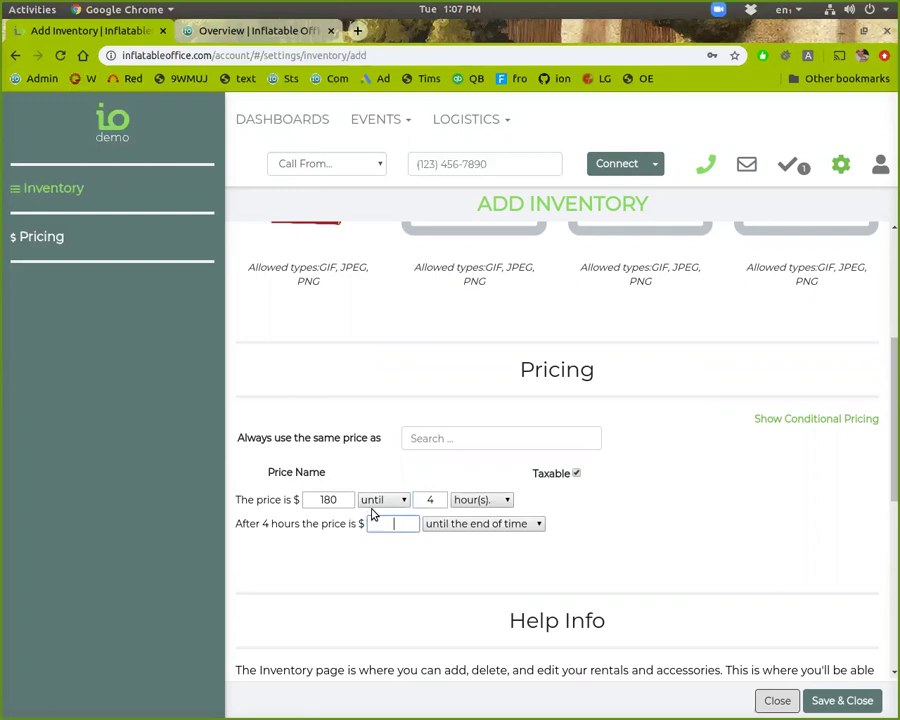
Step: Switch the pricing back to charging every day
{"action": "left_click", "coordinate": [381, 500]}
{"action": "left_click", "coordinate": [386, 537]}
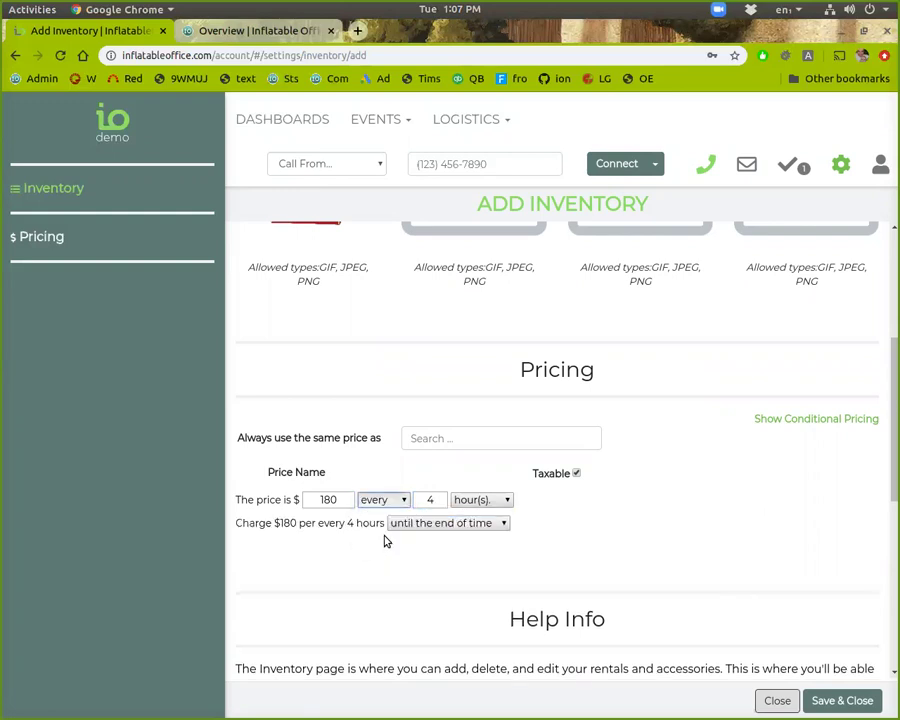
{"action": "left_click", "coordinate": [472, 502]}
{"action": "left_click", "coordinate": [470, 513]}
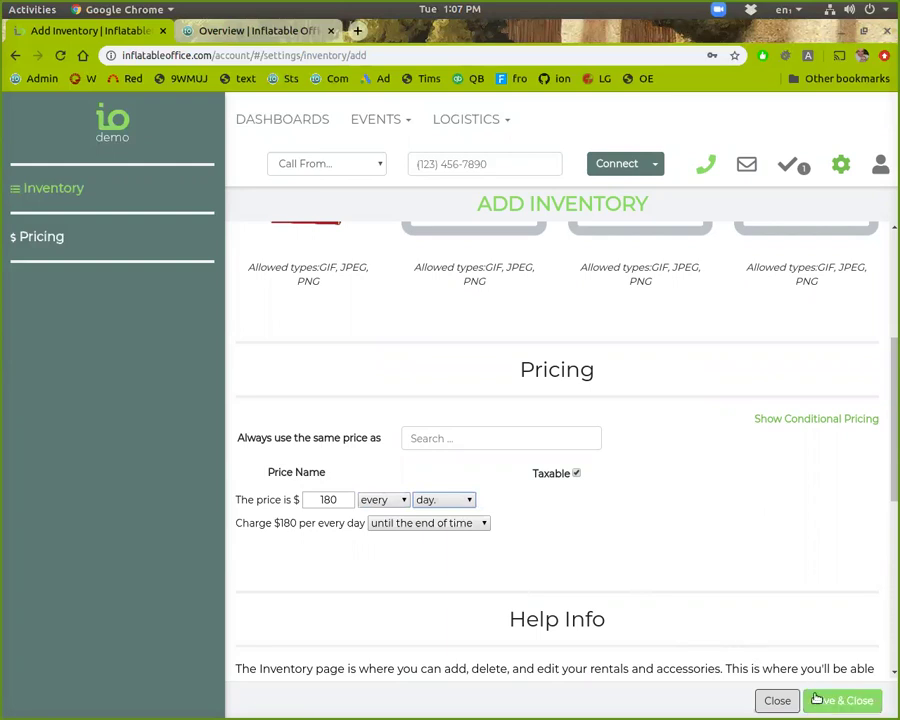
{"action": "scroll", "coordinate": [677, 541], "scroll_direction": "up", "scroll_amount": 3}
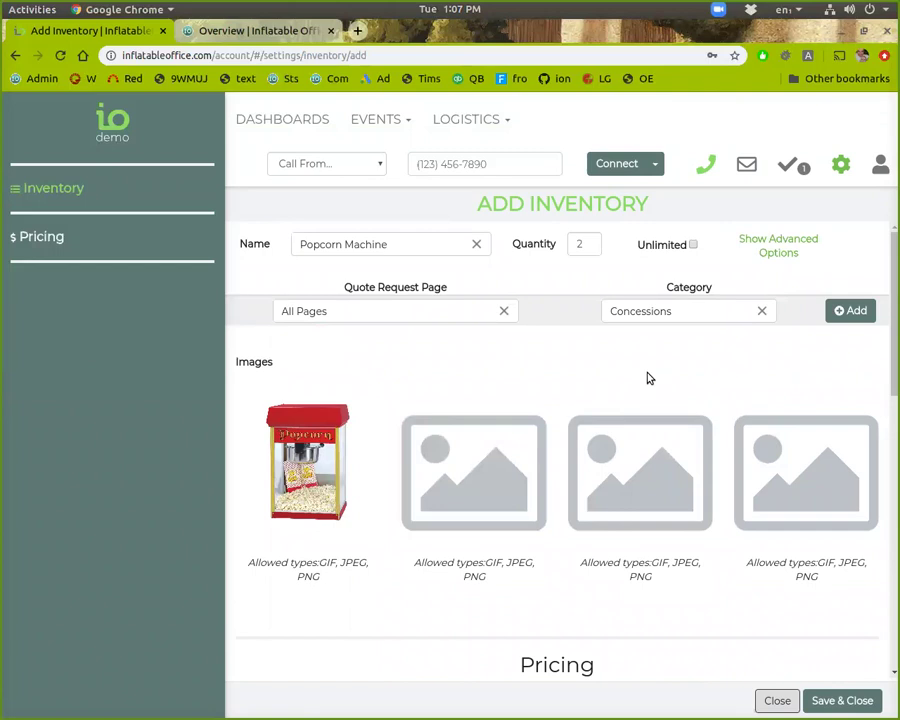
Step: Under Advanced Options, add the '# of servings' accessory (search 'ser') and save
{"action": "left_click", "coordinate": [782, 247]}
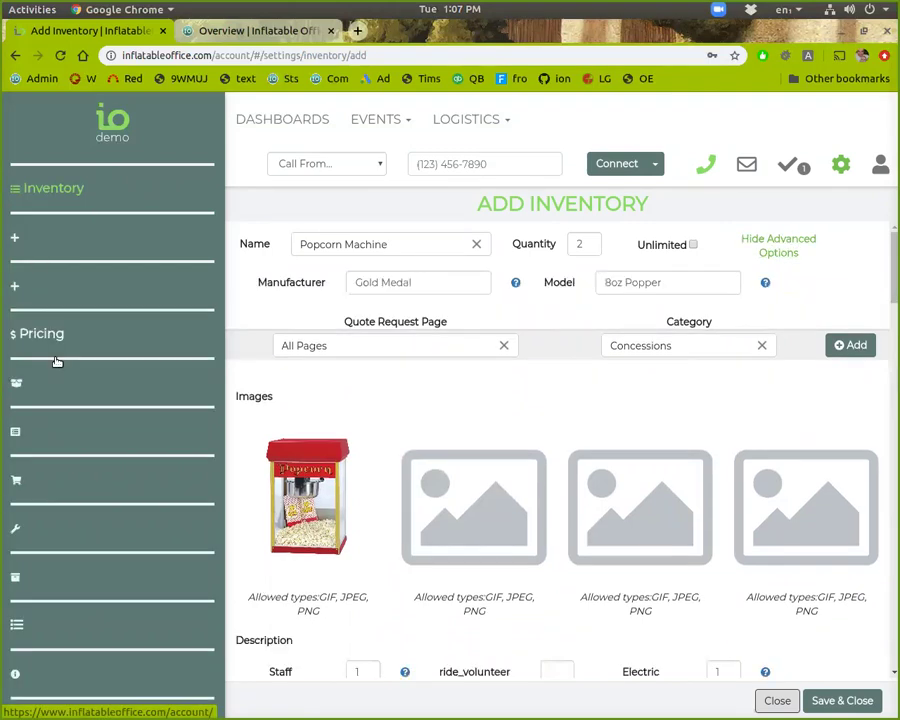
{"action": "left_click", "coordinate": [86, 431]}
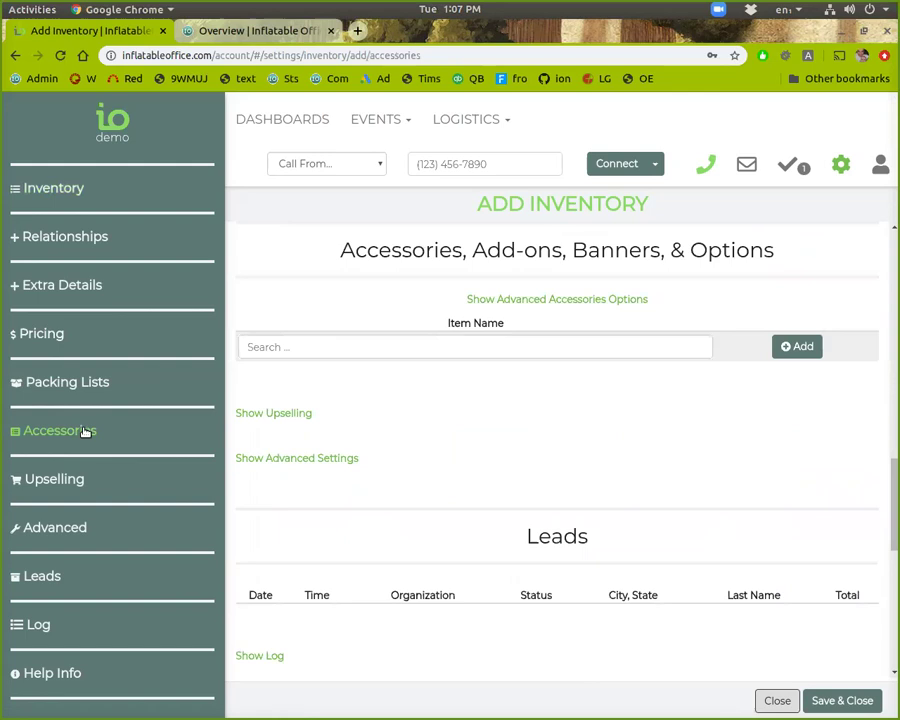
{"action": "left_click", "coordinate": [300, 350]}
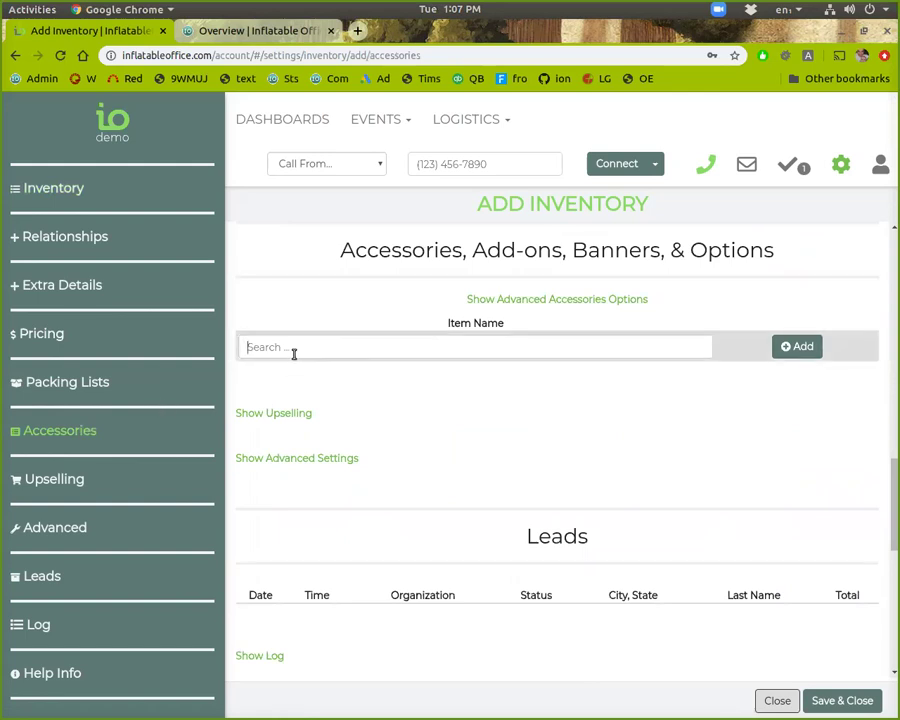
{"action": "type", "text": "ser"}
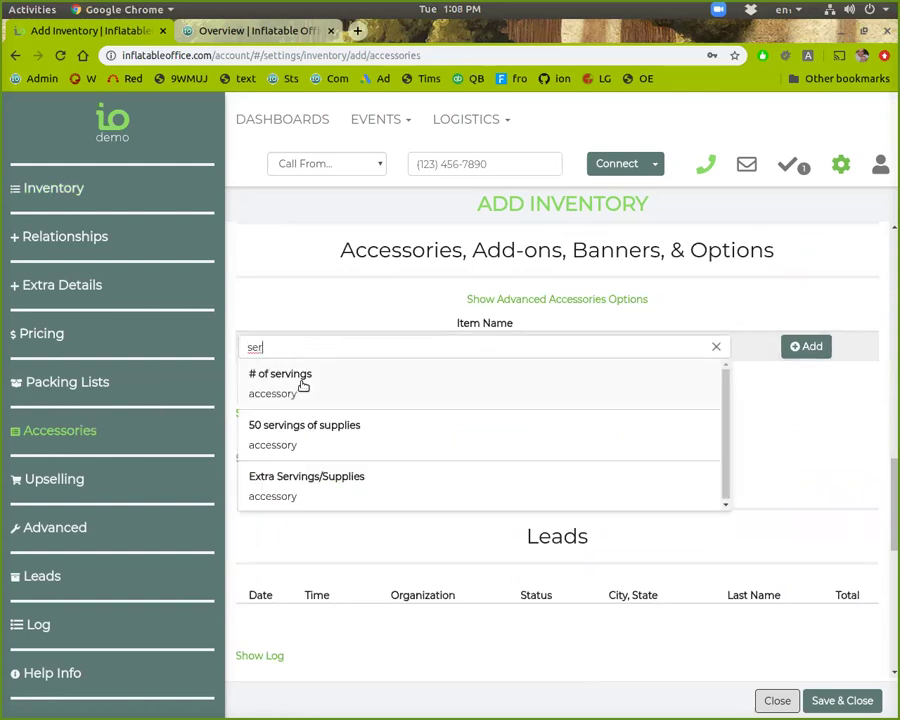
{"action": "left_click", "coordinate": [305, 380]}
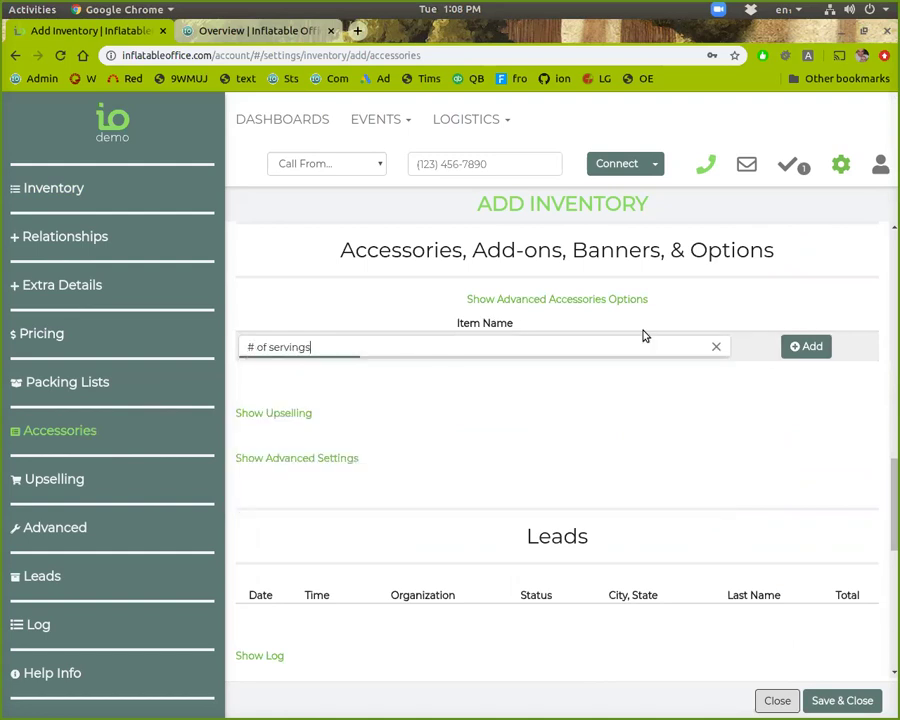
{"action": "left_click", "coordinate": [812, 347]}
{"action": "left_click", "coordinate": [832, 702]}
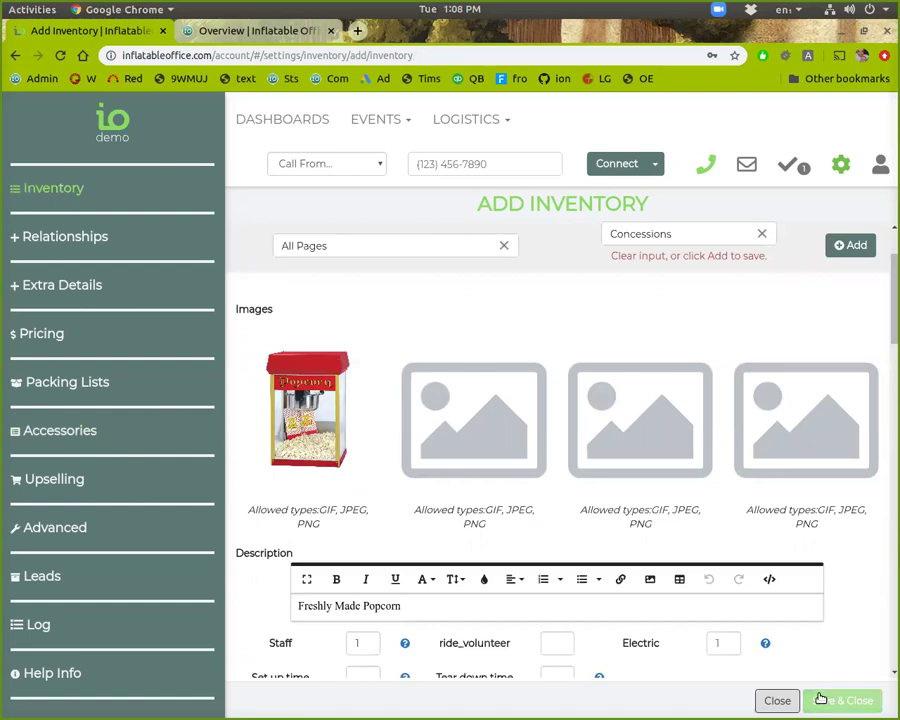
Step: Add the Concessions category, then rename the item 'Popcorn Machine 2' after the name-taken error and save
{"action": "left_click", "coordinate": [851, 247]}
{"action": "scroll", "coordinate": [819, 345], "scroll_direction": "up", "scroll_amount": 3}
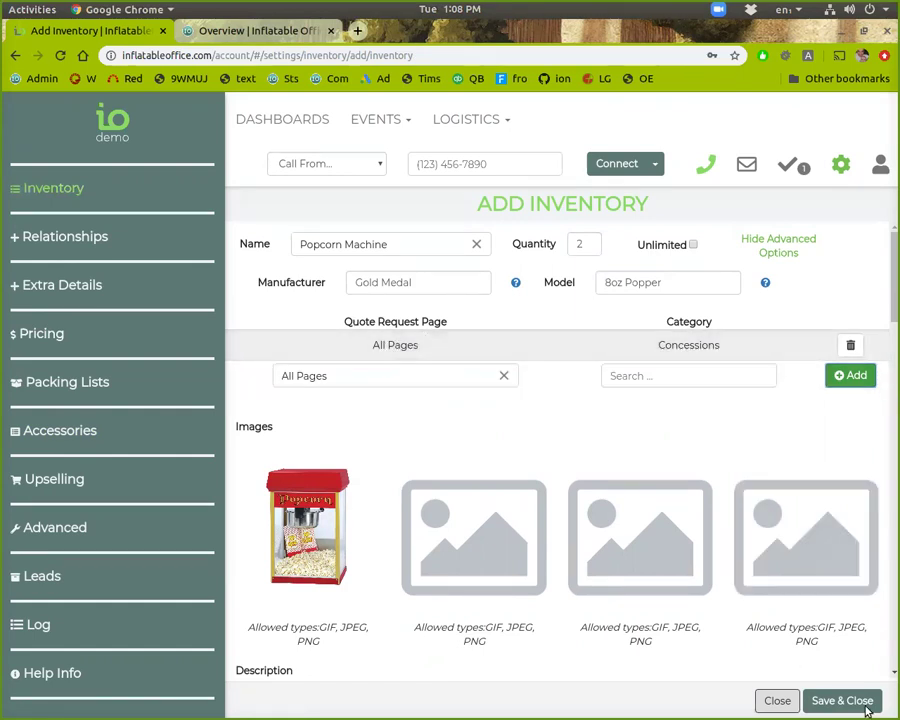
{"action": "left_click", "coordinate": [808, 704]}
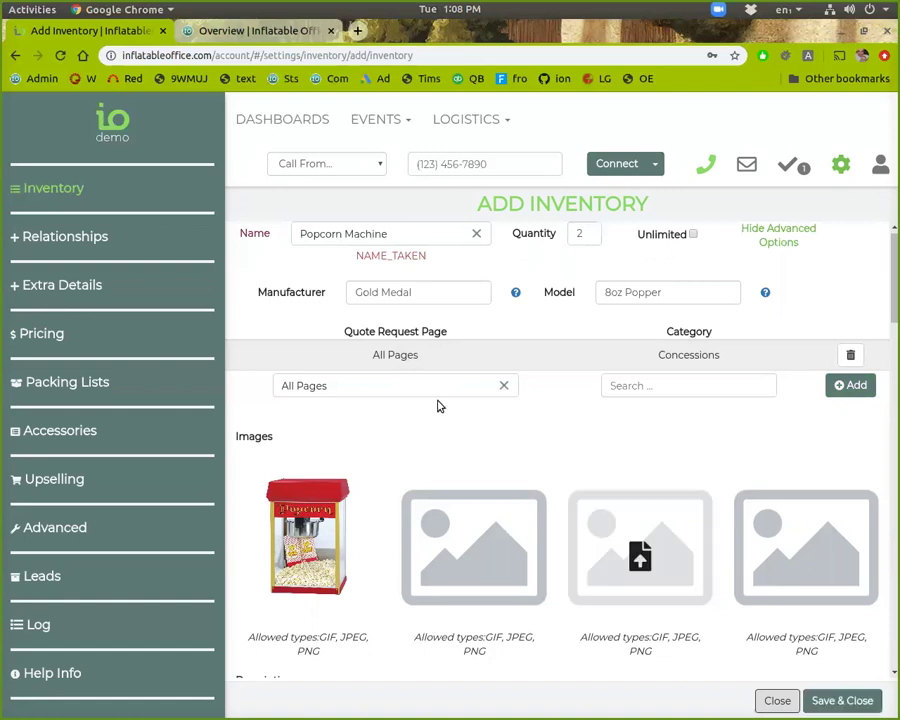
{"action": "left_click", "coordinate": [419, 231]}
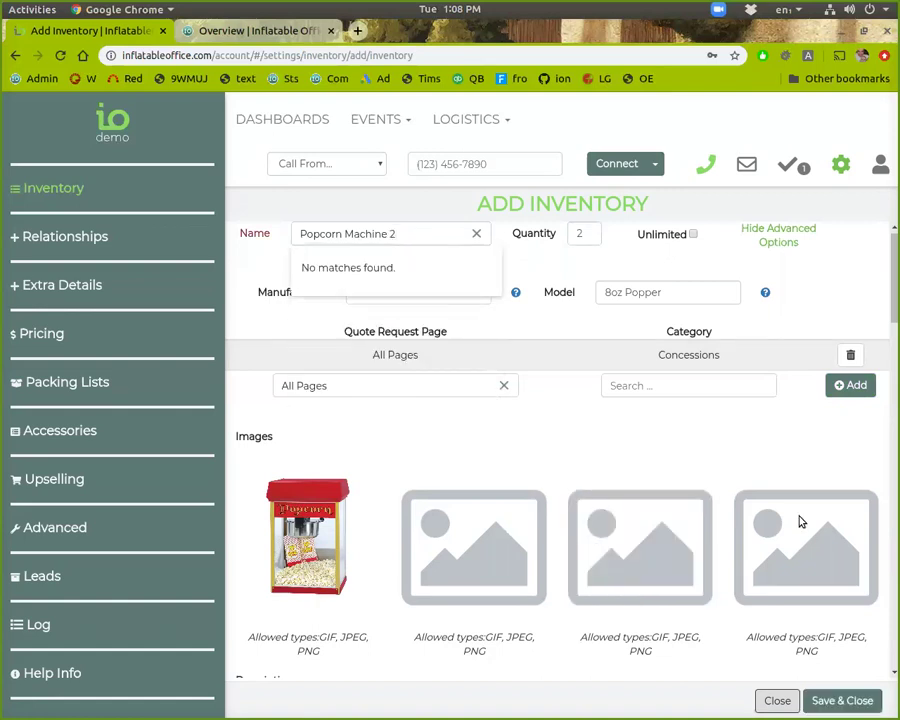
{"action": "left_click", "coordinate": [822, 701]}
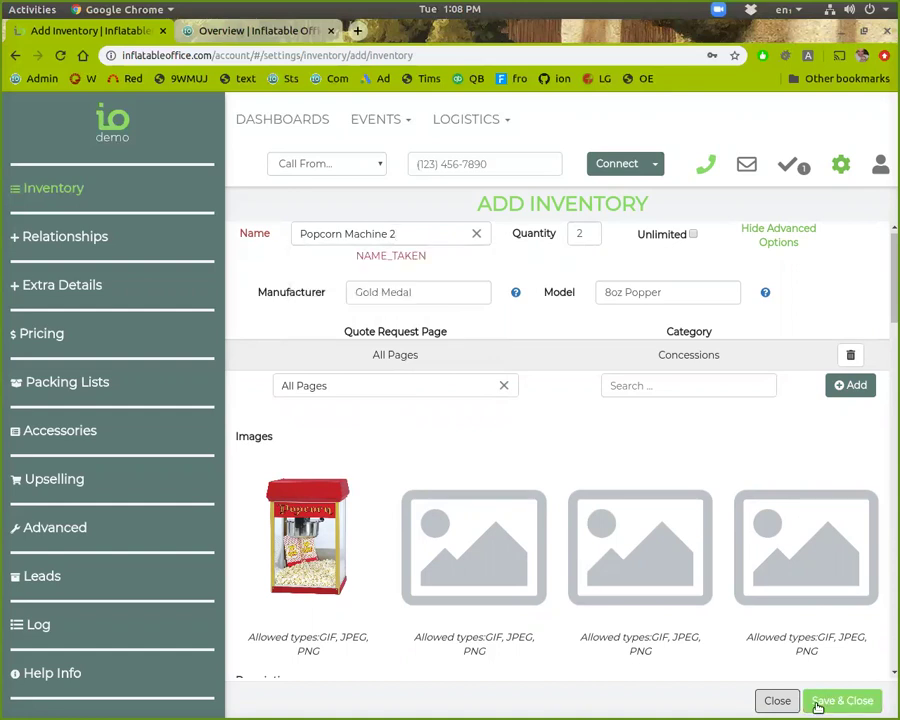
{"action": "left_click", "coordinate": [815, 701]}
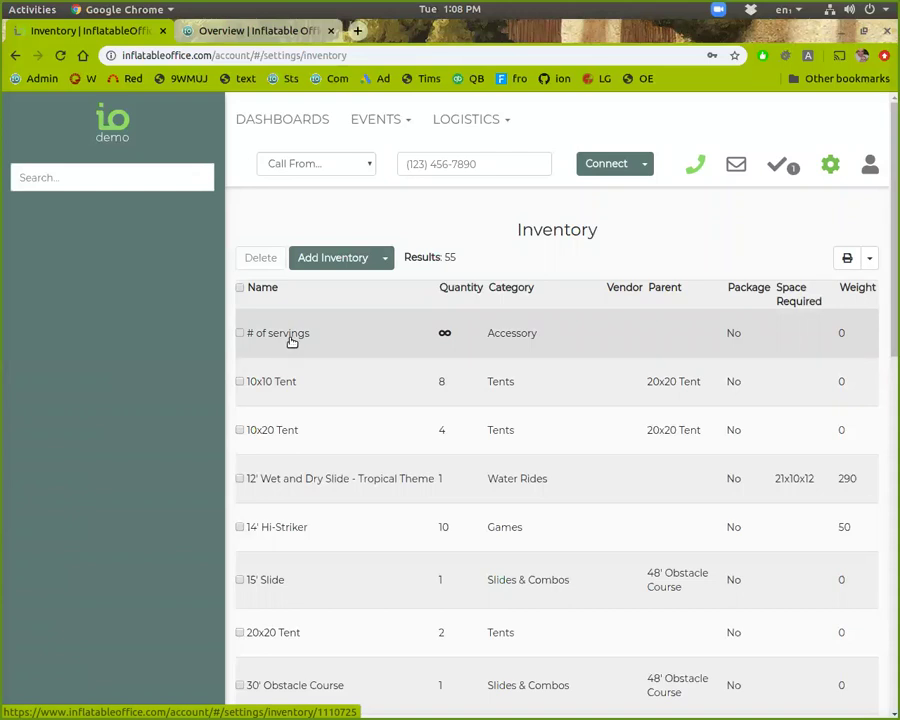
Step: Open and dismiss the Add Inventory choices, then open the 10x10 Tent item
{"action": "left_click", "coordinate": [389, 257]}
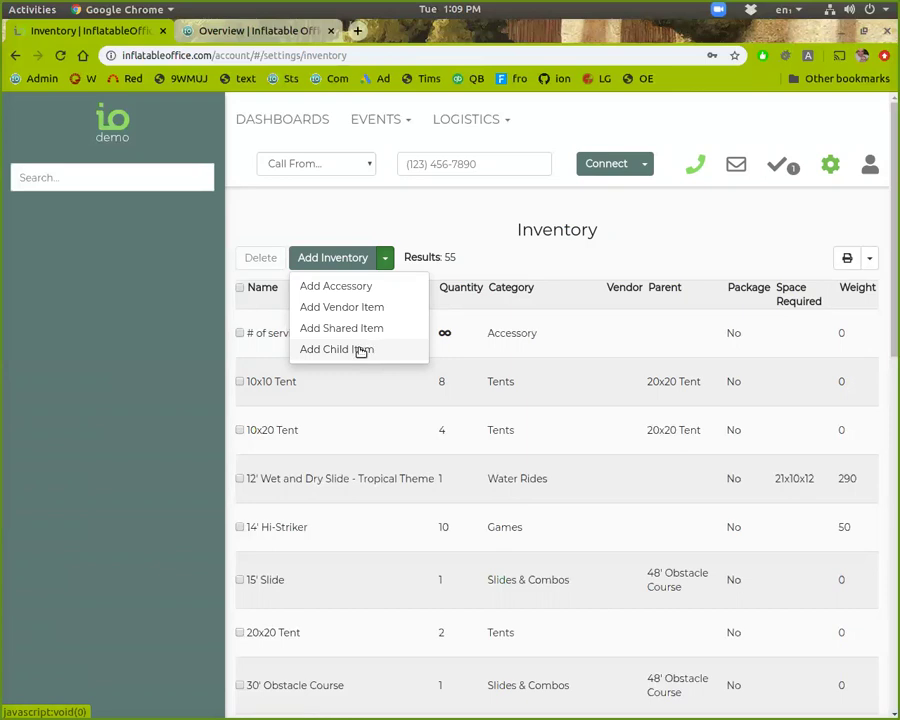
{"action": "left_click", "coordinate": [175, 378]}
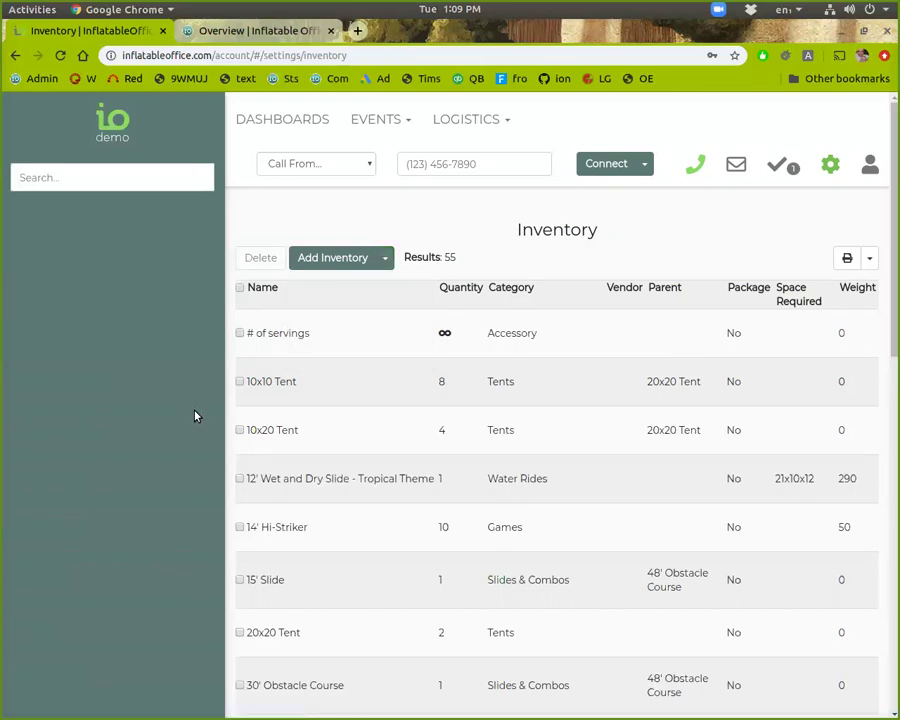
{"action": "left_click", "coordinate": [296, 398]}
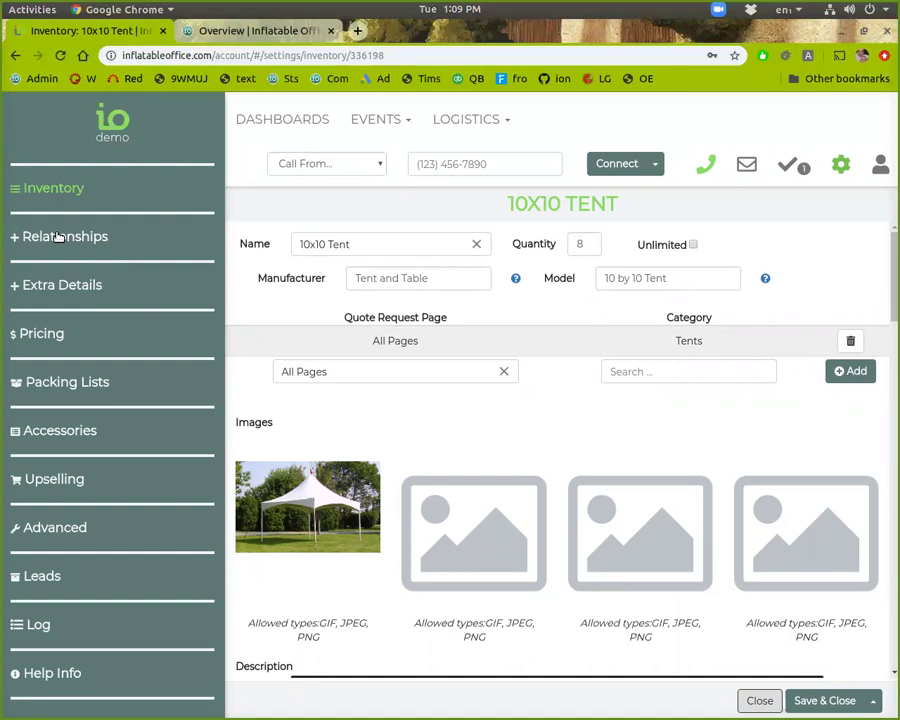
Step: Review the 10x10 Tent's Relationships section, then close the item
{"action": "left_click", "coordinate": [58, 237]}
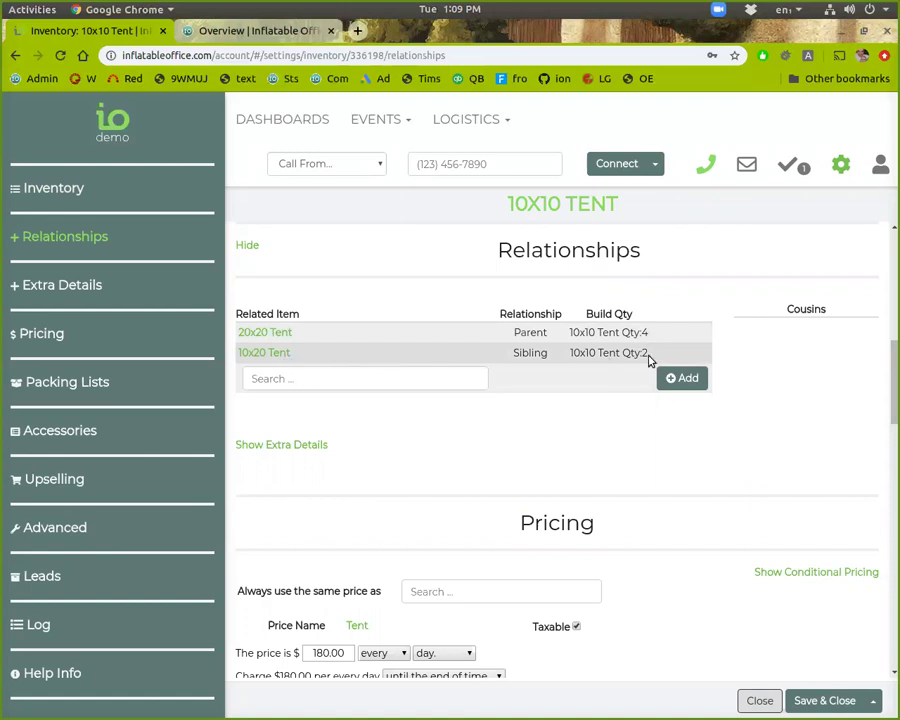
{"action": "scroll", "coordinate": [436, 348], "scroll_direction": "up", "scroll_amount": 3}
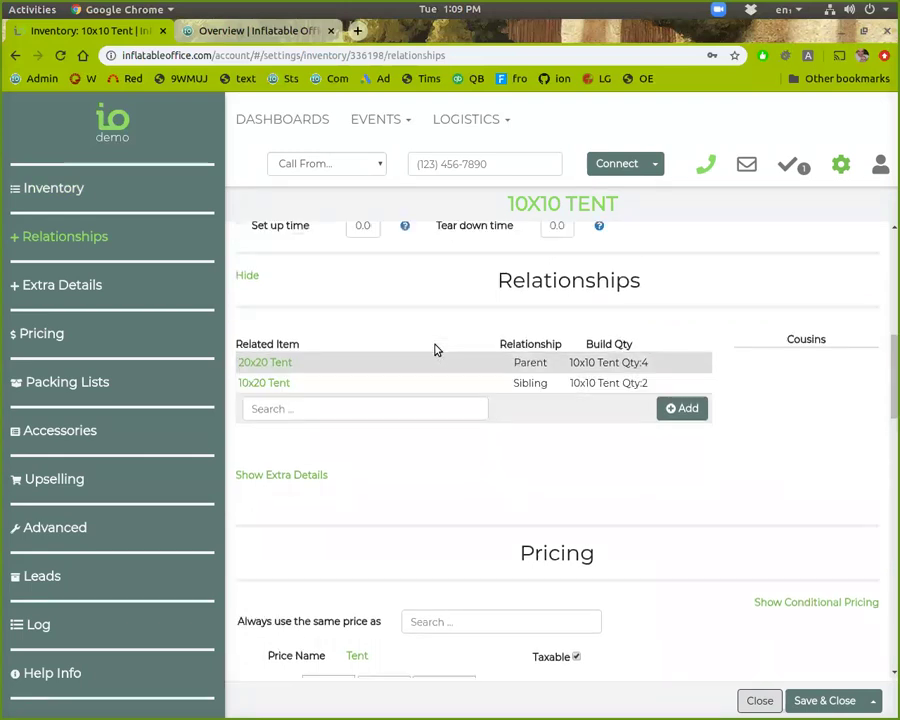
{"action": "scroll", "coordinate": [423, 375], "scroll_direction": "up", "scroll_amount": 2}
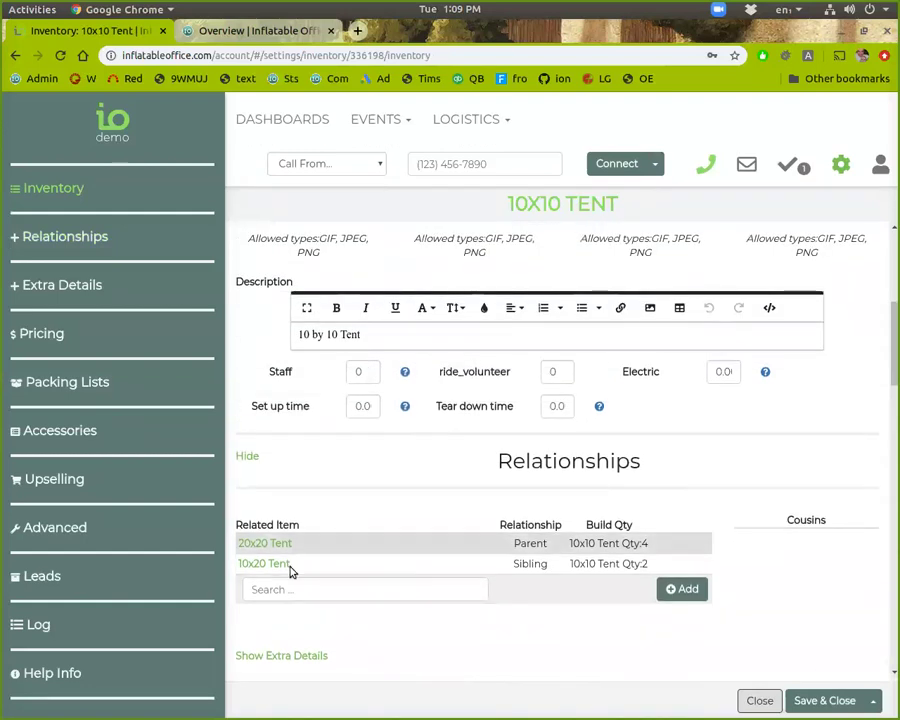
{"action": "scroll", "coordinate": [270, 530], "scroll_direction": "up", "scroll_amount": 5}
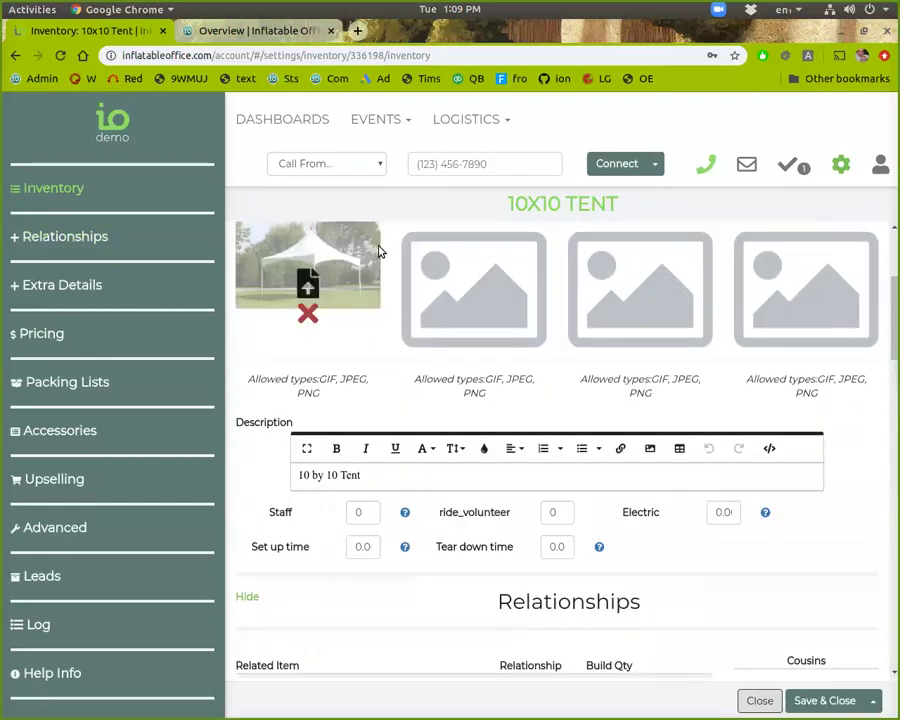
{"action": "scroll", "coordinate": [396, 297], "scroll_direction": "down", "scroll_amount": 5}
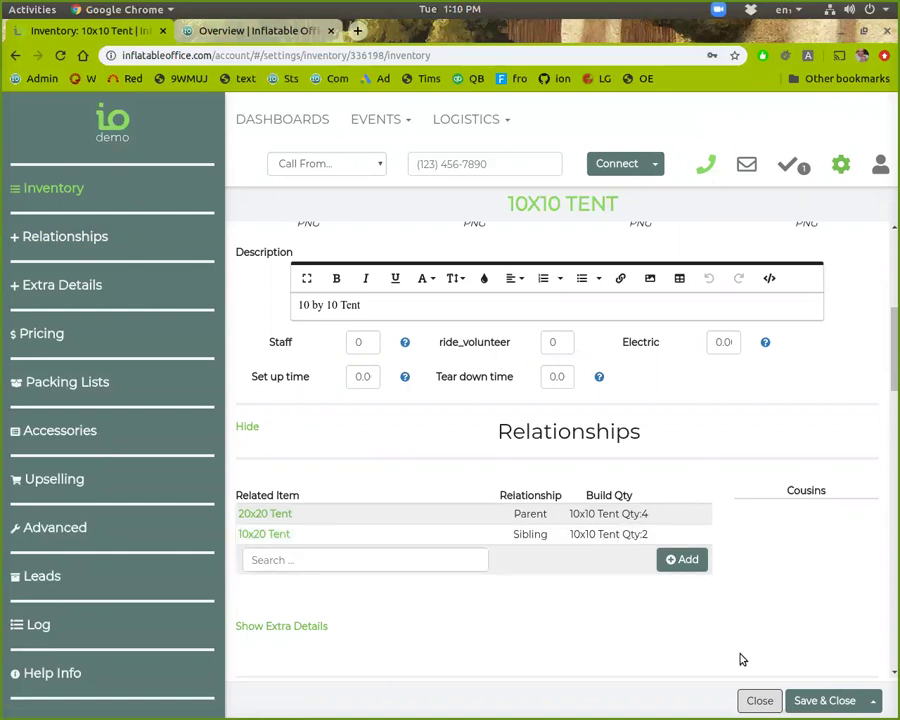
{"action": "left_click", "coordinate": [768, 704]}
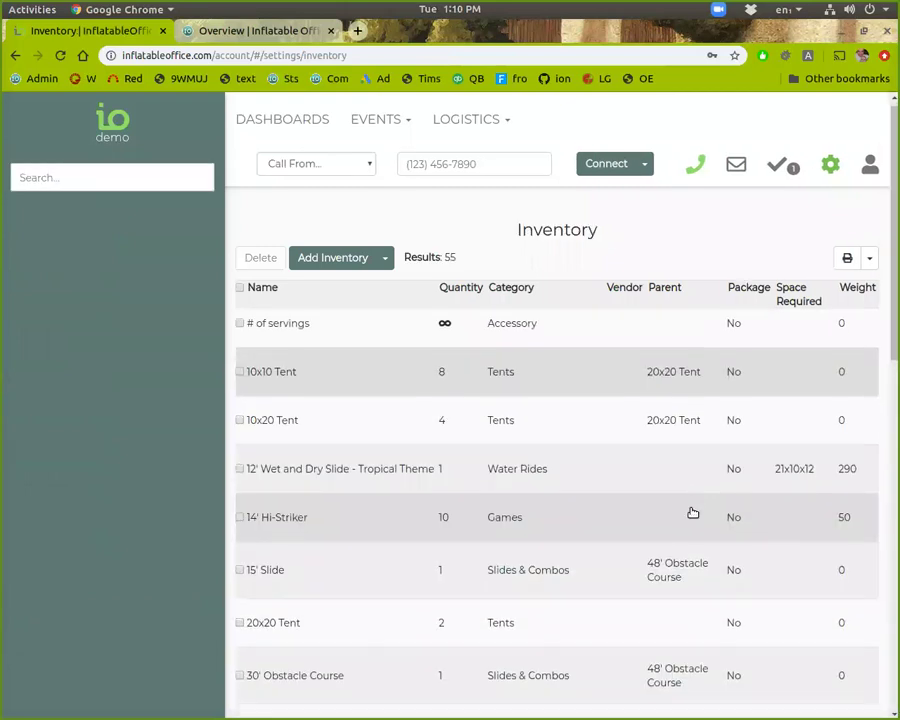
Step: Close the second Overview tab so only the 55-item inventory list remains
{"action": "scroll", "coordinate": [692, 513], "scroll_direction": "down", "scroll_amount": 1}
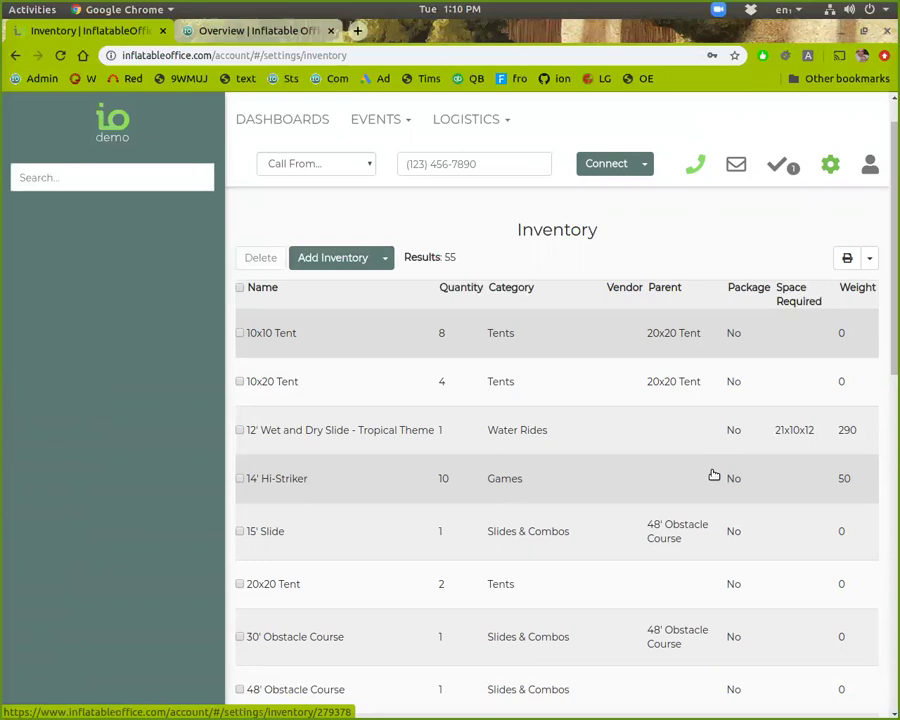
{"action": "left_click", "coordinate": [331, 32]}
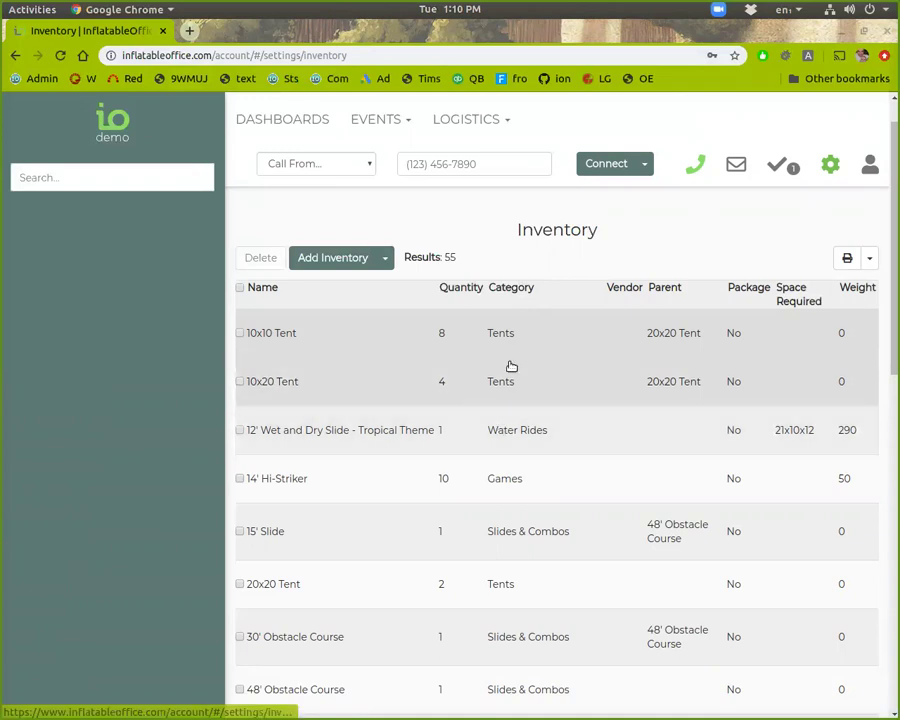
Step: Go to the Categories settings page and review categories like Moonwalks & Bounce Houses and Water Rides
{"action": "left_click", "coordinate": [840, 164]}
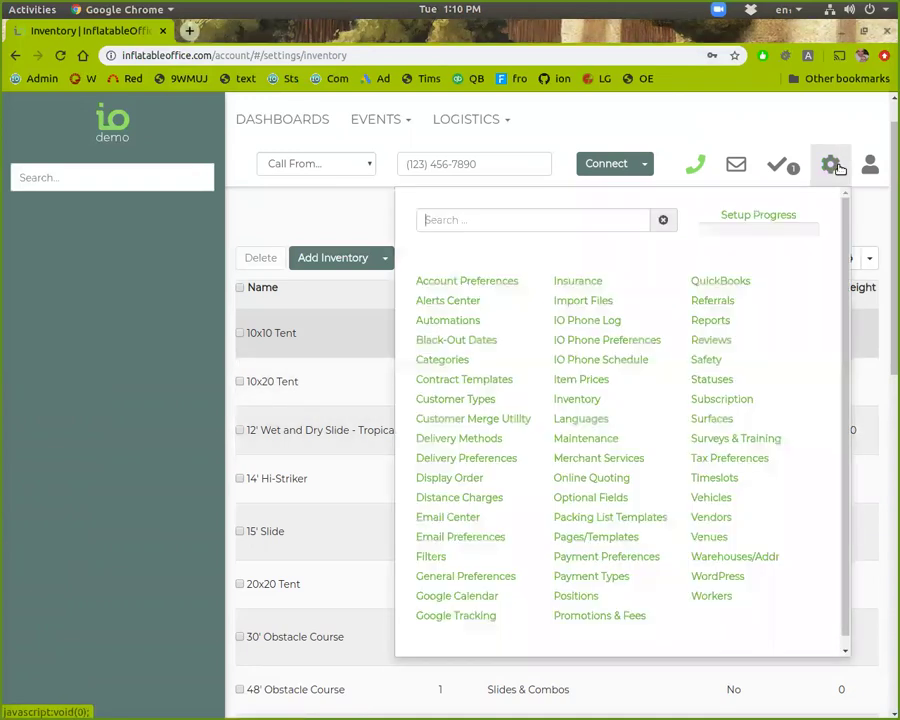
{"action": "left_click", "coordinate": [458, 362]}
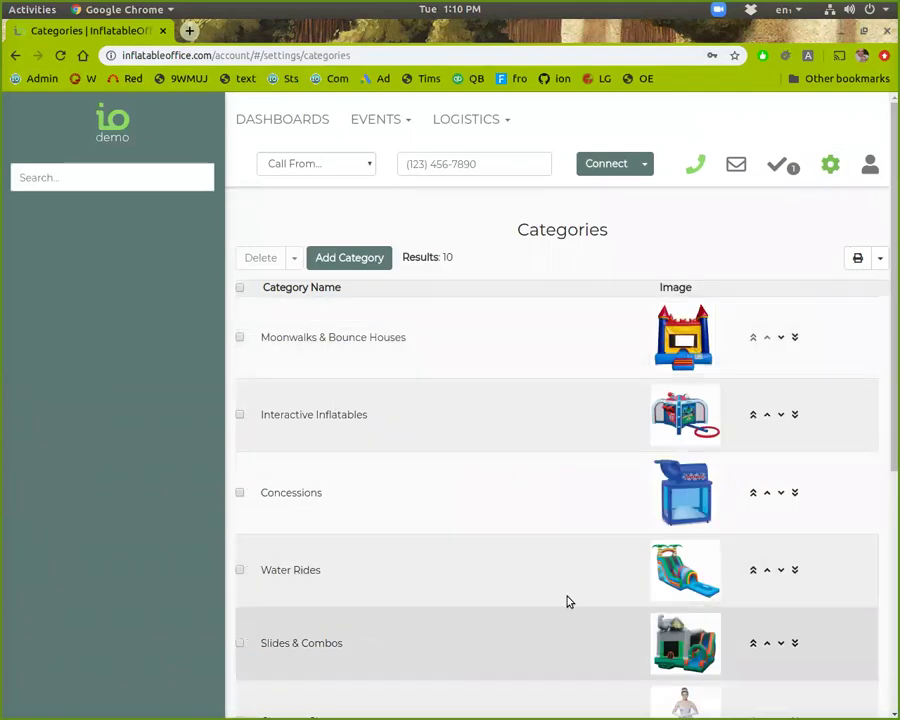
{"action": "scroll", "coordinate": [650, 521], "scroll_direction": "down", "scroll_amount": 1}
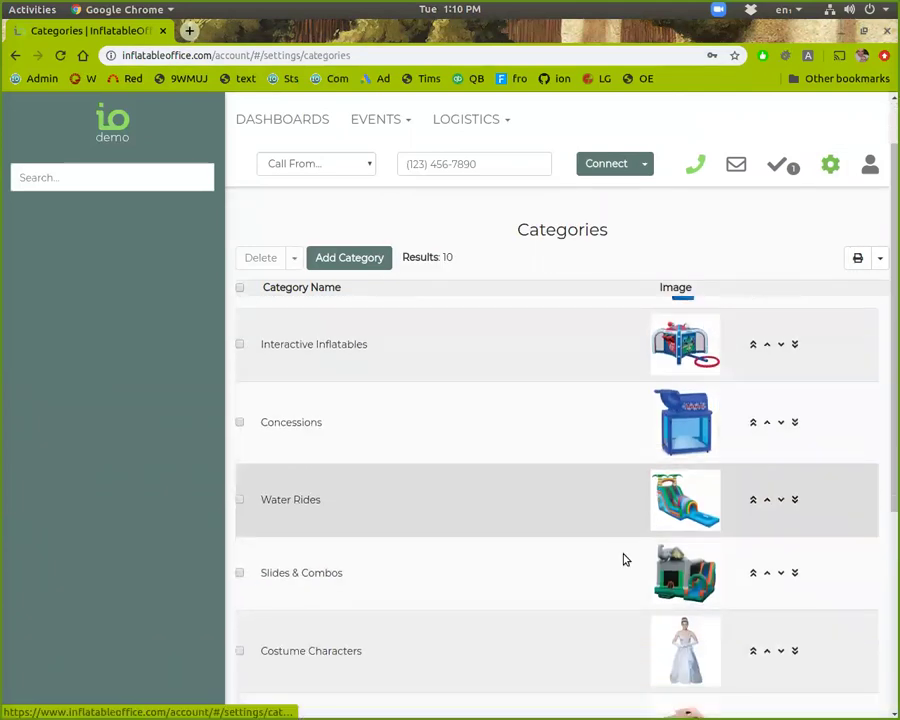
{"action": "scroll", "coordinate": [620, 565], "scroll_direction": "down", "scroll_amount": 1}
{"action": "scroll", "coordinate": [297, 545], "scroll_direction": "up", "scroll_amount": 2}
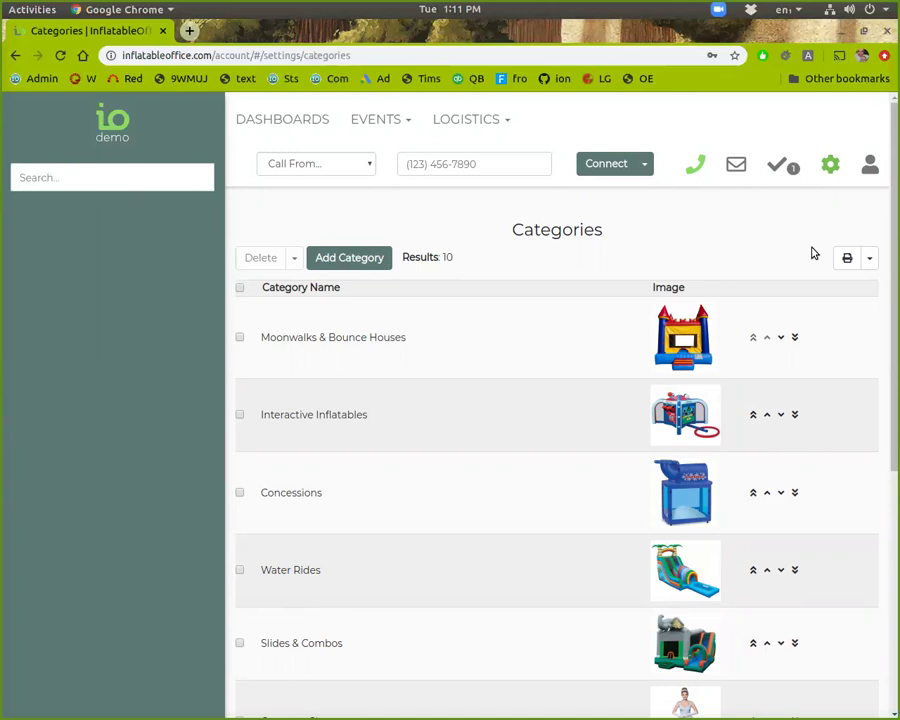
{"action": "left_click", "coordinate": [832, 182]}
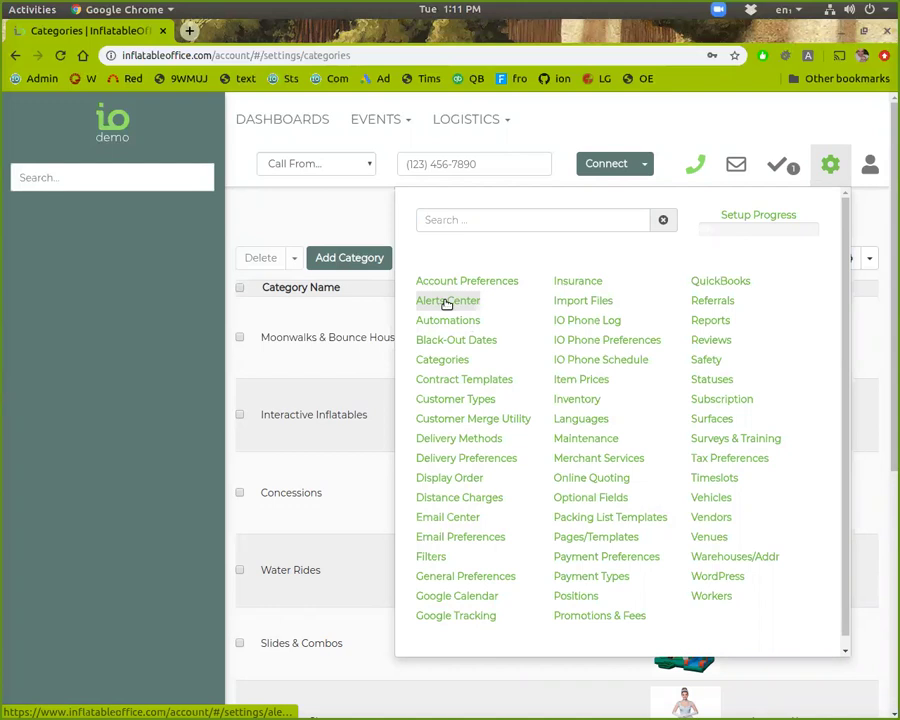
Step: In Alerts settings, activate Auto Booking, close it unsaved, then tick High Wind: Customer
{"action": "left_click", "coordinate": [447, 302]}
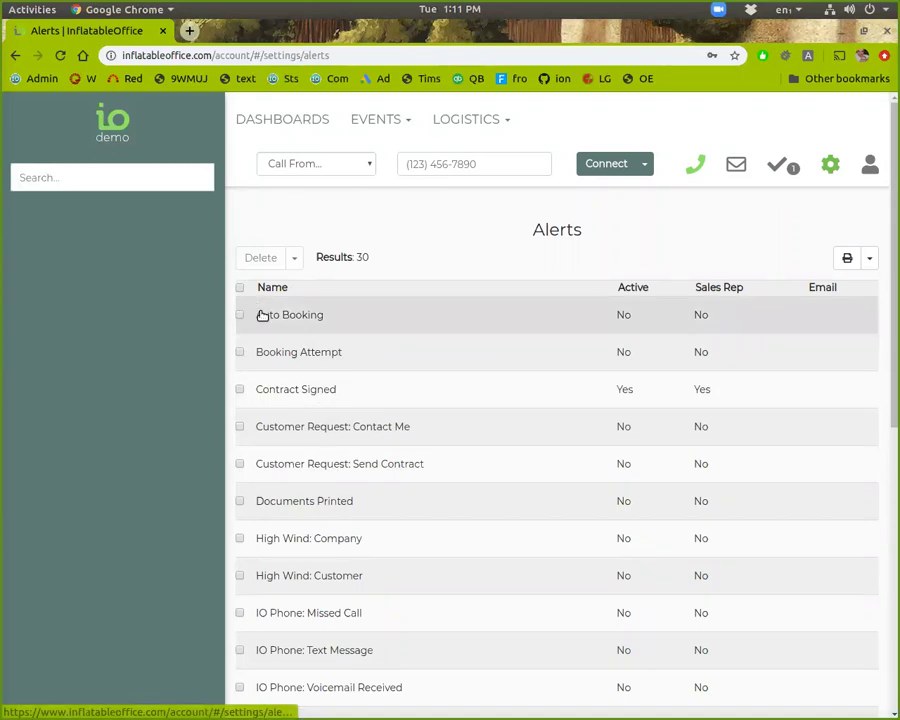
{"action": "left_click", "coordinate": [269, 322]}
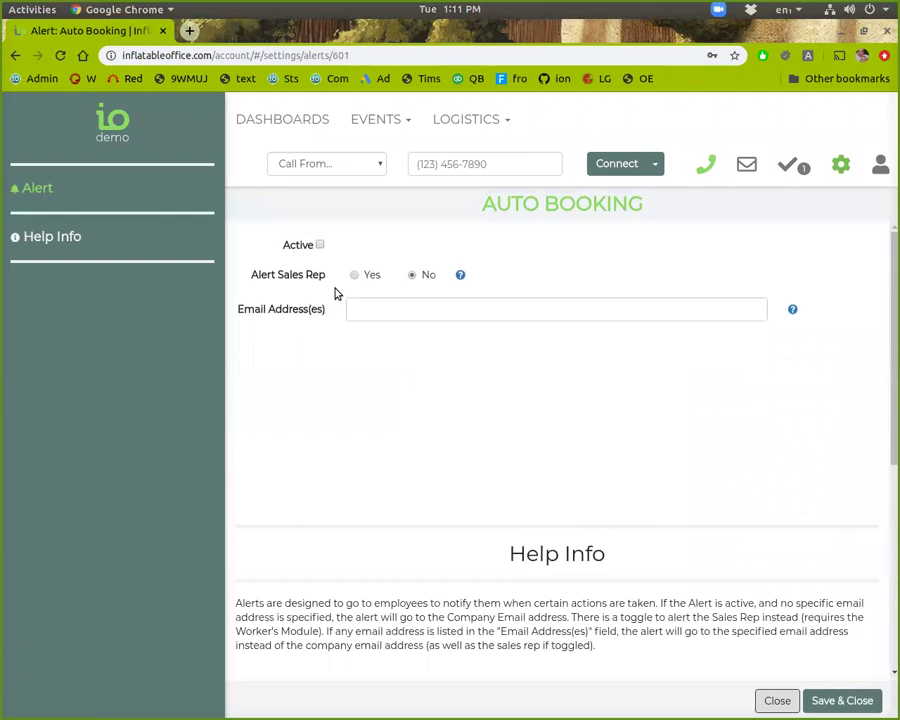
{"action": "left_click", "coordinate": [320, 245]}
{"action": "left_click", "coordinate": [392, 311]}
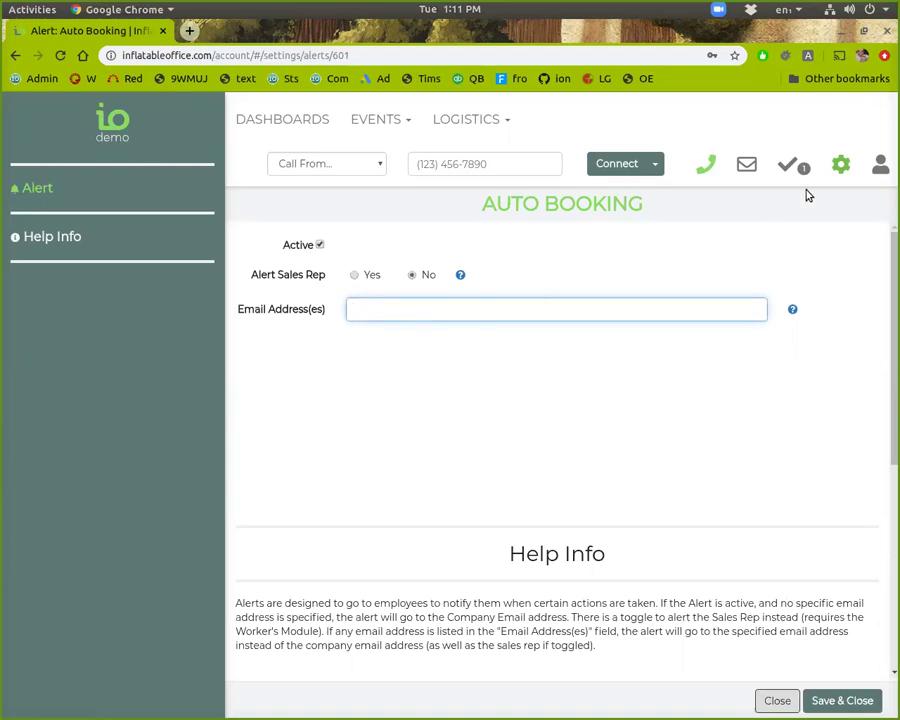
{"action": "left_click", "coordinate": [840, 164]}
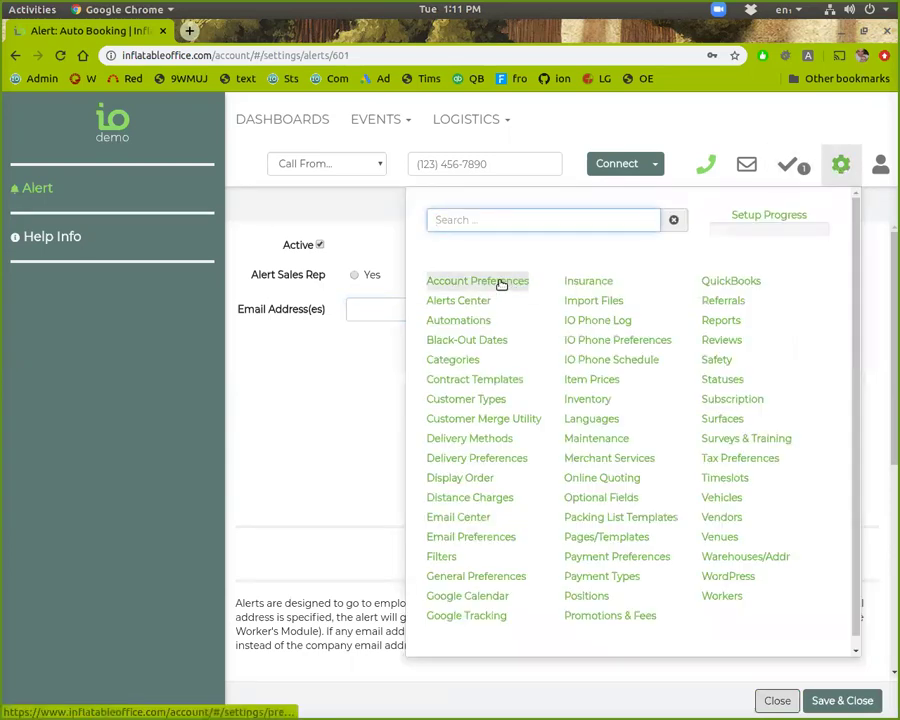
{"action": "left_click", "coordinate": [433, 311]}
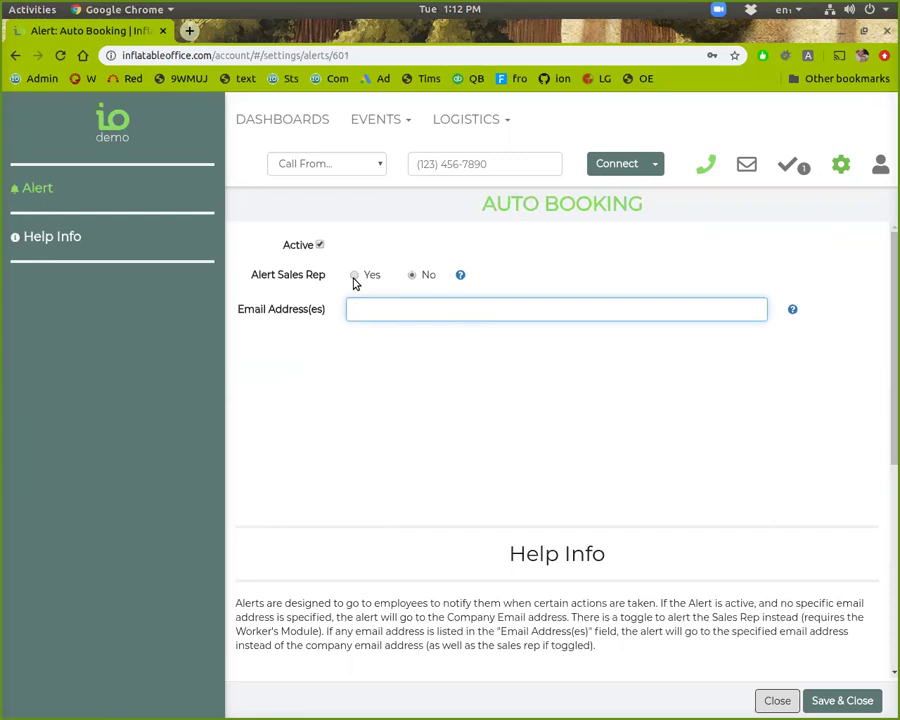
{"action": "left_click", "coordinate": [783, 703]}
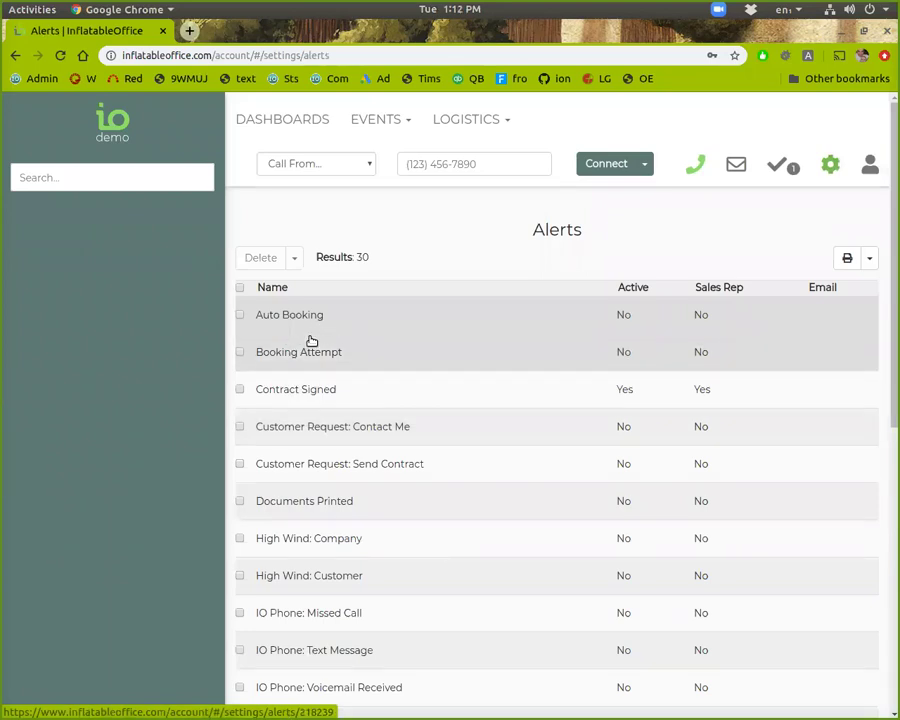
{"action": "left_click", "coordinate": [240, 577]}
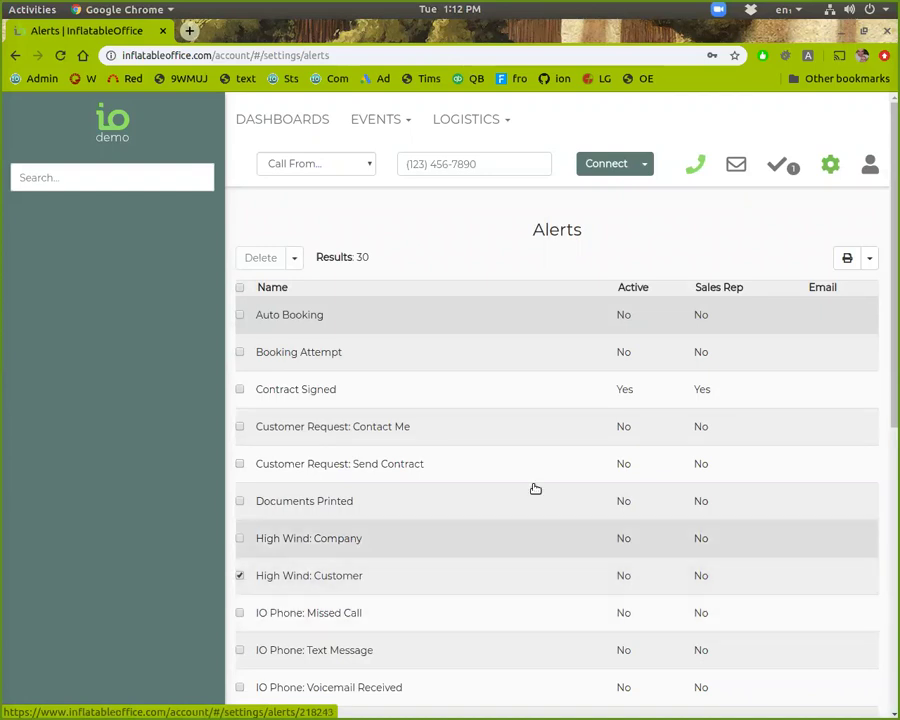
{"action": "left_click", "coordinate": [826, 170]}
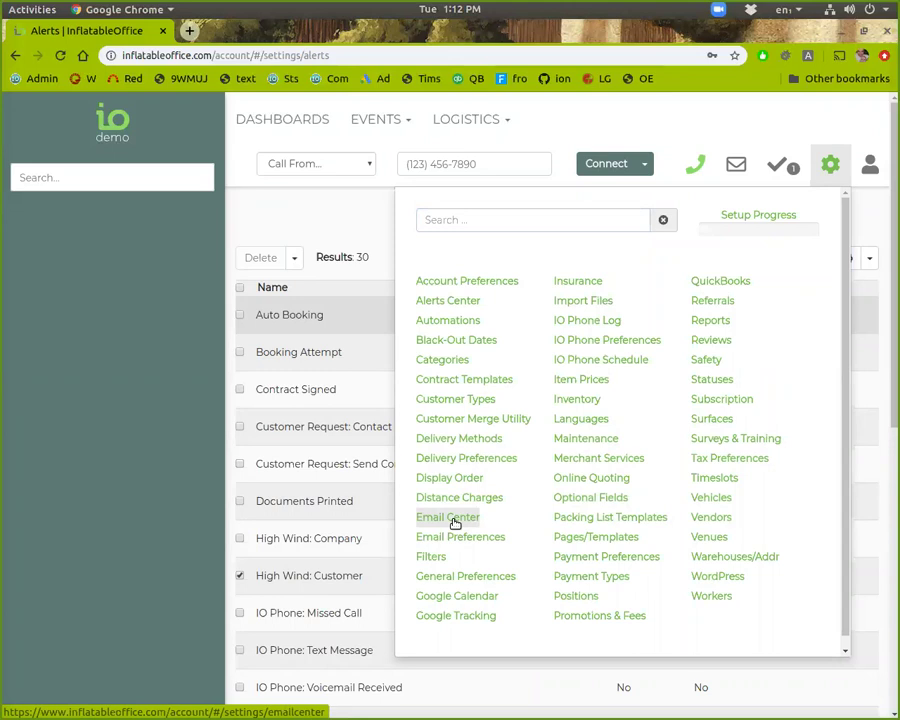
Step: In the Email Center's 48-email list, find and open the Customer - Contract template
{"action": "left_click", "coordinate": [455, 520]}
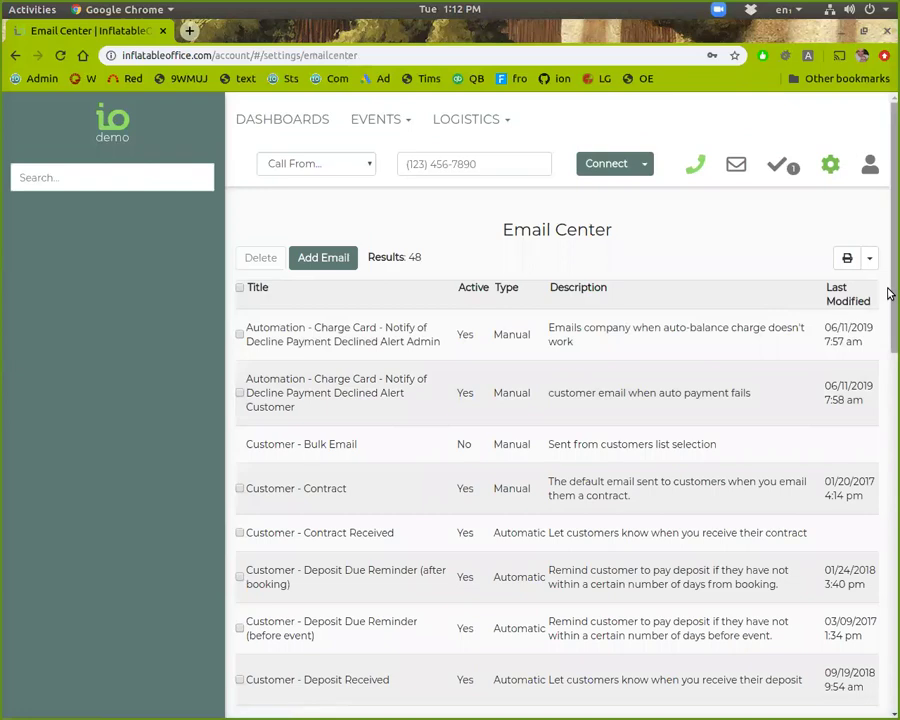
{"action": "left_click_drag", "start_coordinate": [889, 293], "coordinate": [556, 702]}
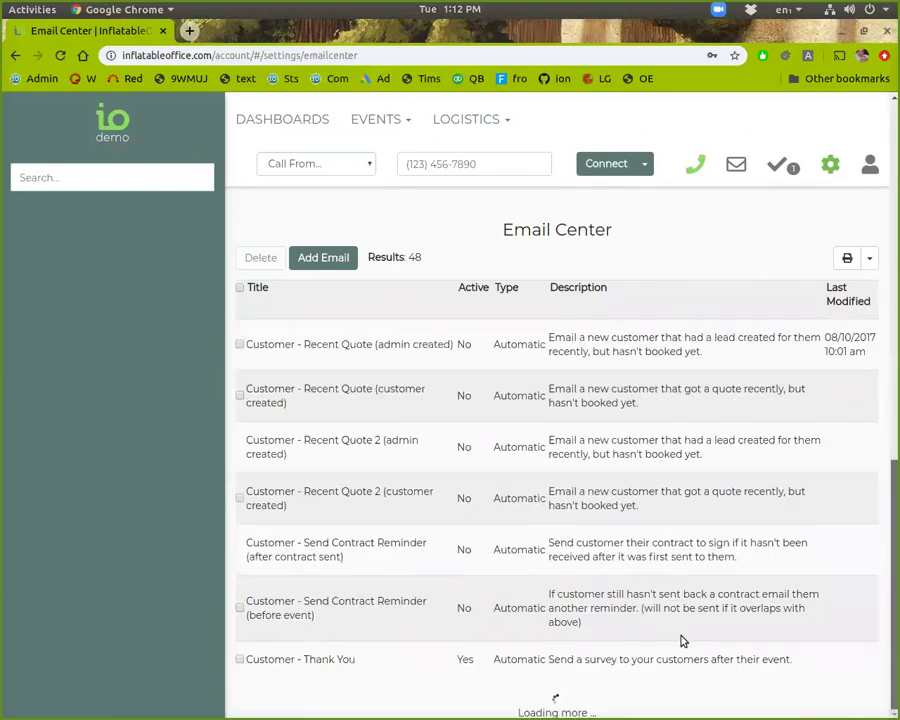
{"action": "scroll", "coordinate": [370, 640], "scroll_direction": "down", "scroll_amount": 10}
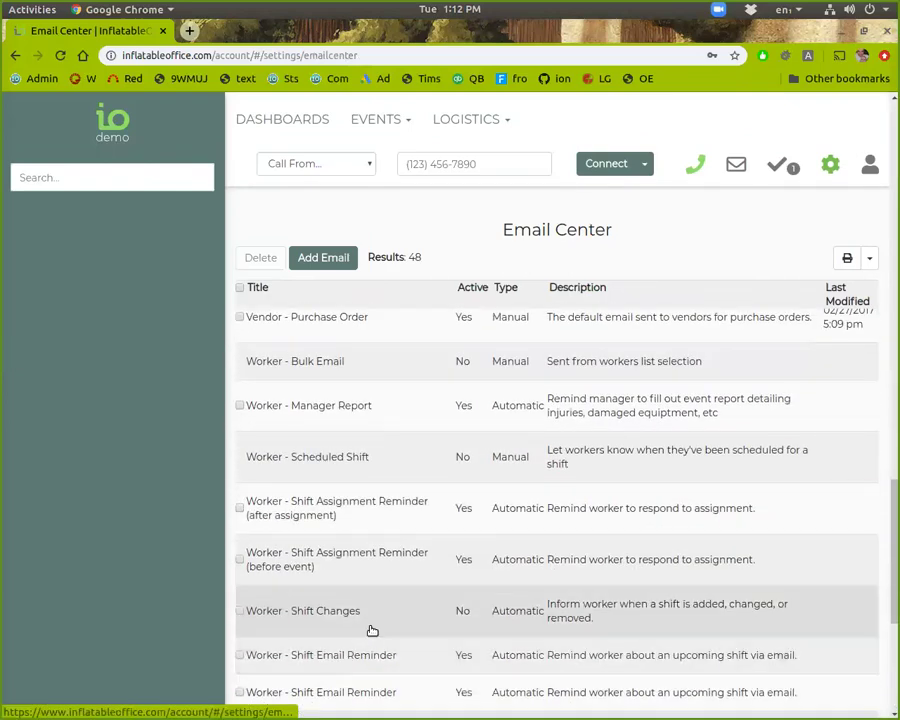
{"action": "scroll", "coordinate": [370, 630], "scroll_direction": "down", "scroll_amount": 1}
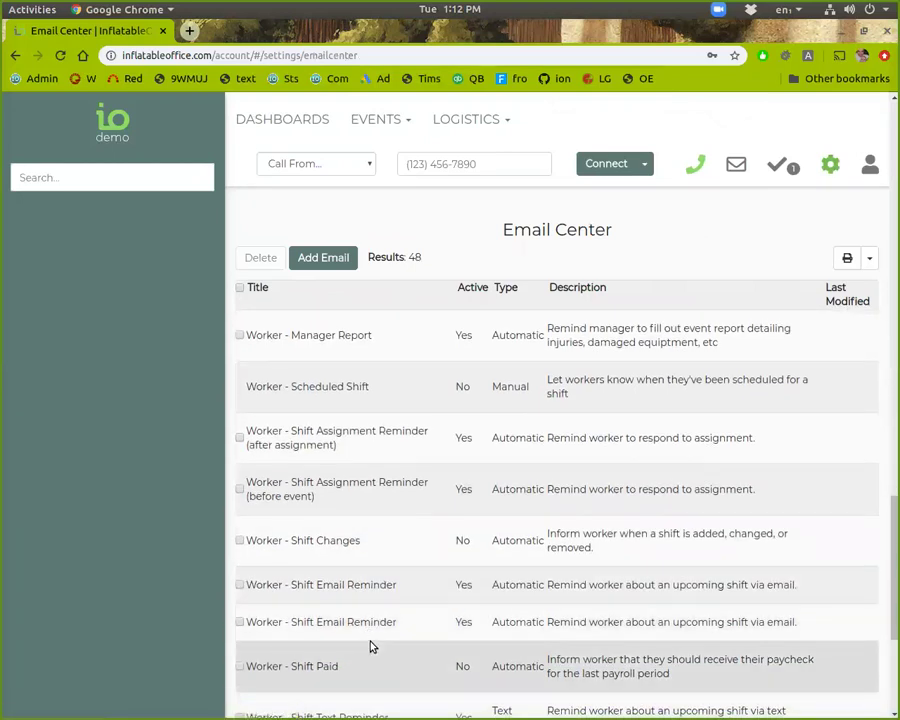
{"action": "scroll", "coordinate": [372, 635], "scroll_direction": "up", "scroll_amount": 3}
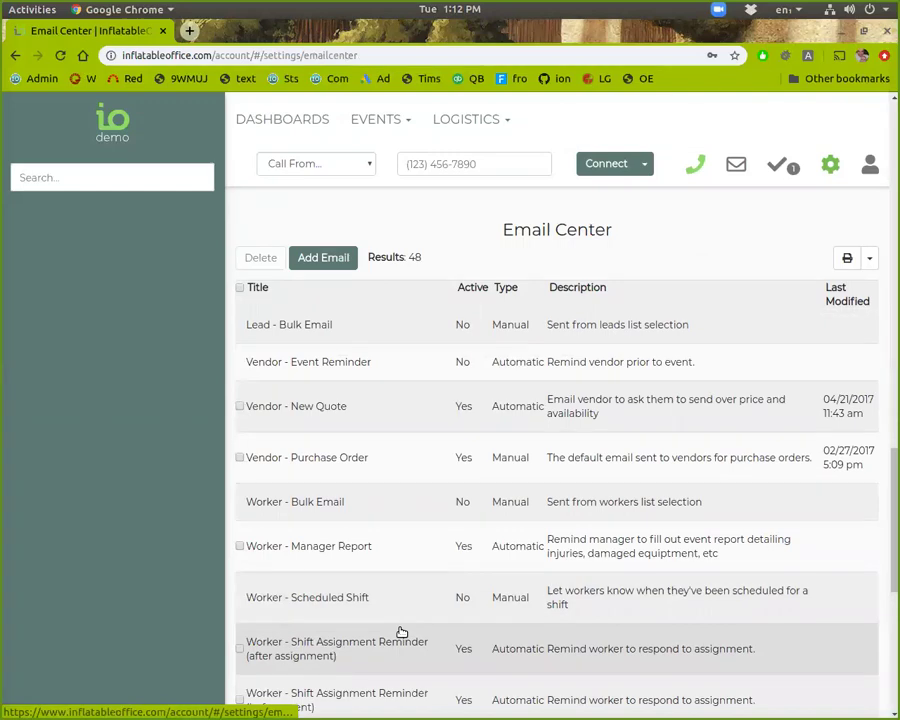
{"action": "scroll", "coordinate": [352, 570], "scroll_direction": "up", "scroll_amount": 8}
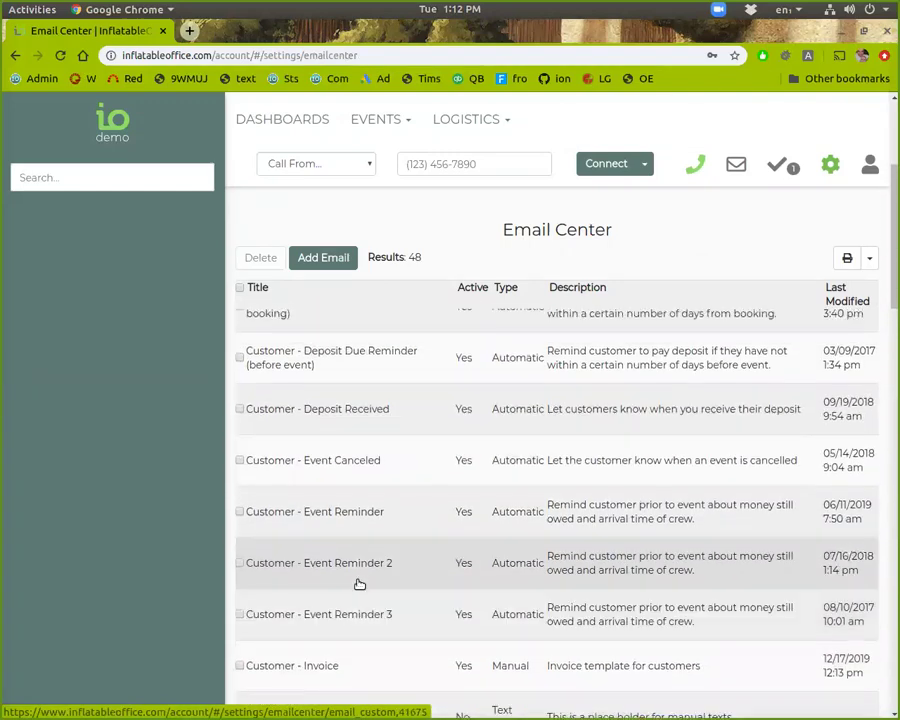
{"action": "scroll", "coordinate": [360, 584], "scroll_direction": "up", "scroll_amount": 5}
{"action": "scroll", "coordinate": [328, 371], "scroll_direction": "up", "scroll_amount": 1}
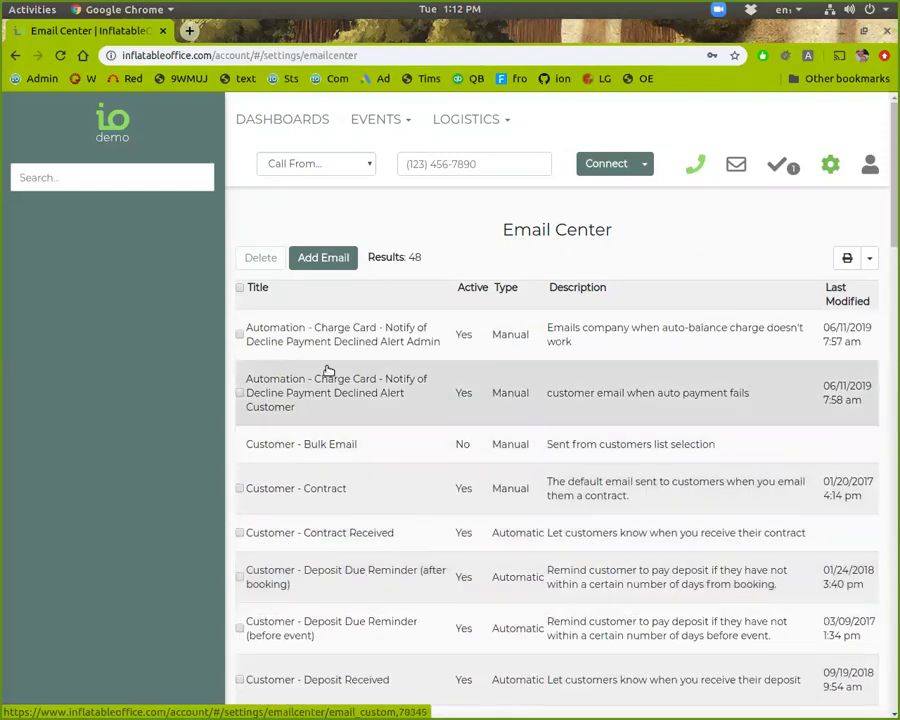
{"action": "scroll", "coordinate": [266, 563], "scroll_direction": "down", "scroll_amount": 1}
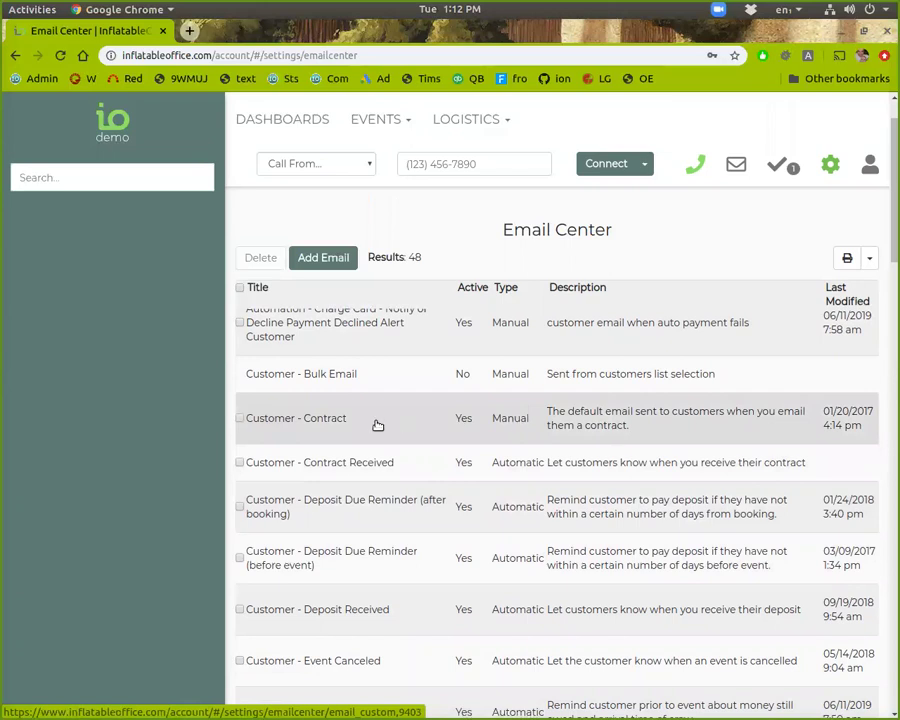
{"action": "left_click", "coordinate": [288, 427]}
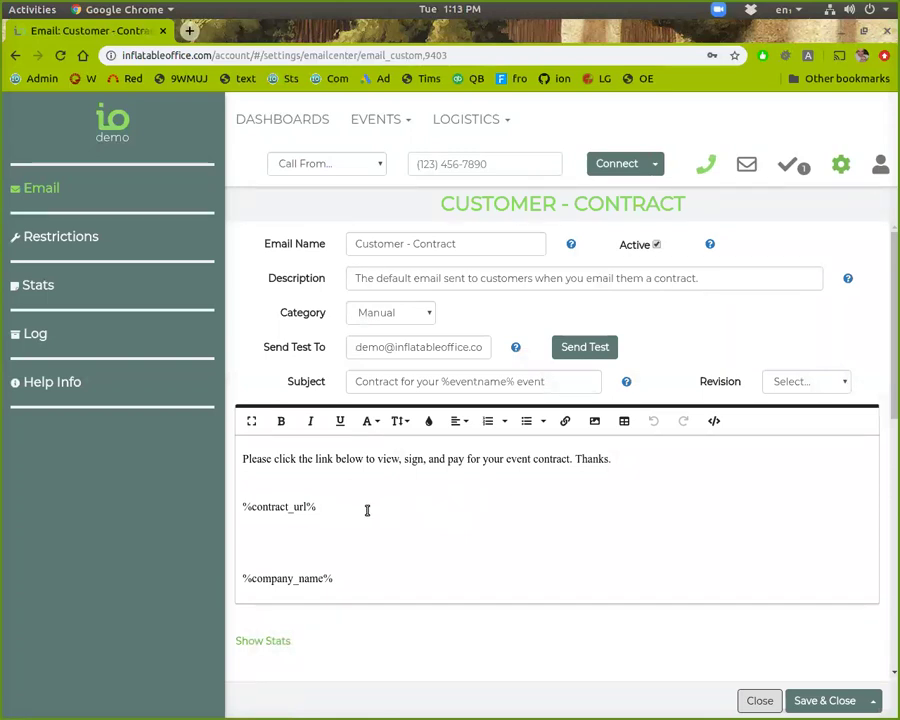
Step: Insert 'Dear %ctfirstname%,' as the contract email's first line and show Help Info
{"action": "left_click_drag", "start_coordinate": [366, 508], "coordinate": [221, 516]}
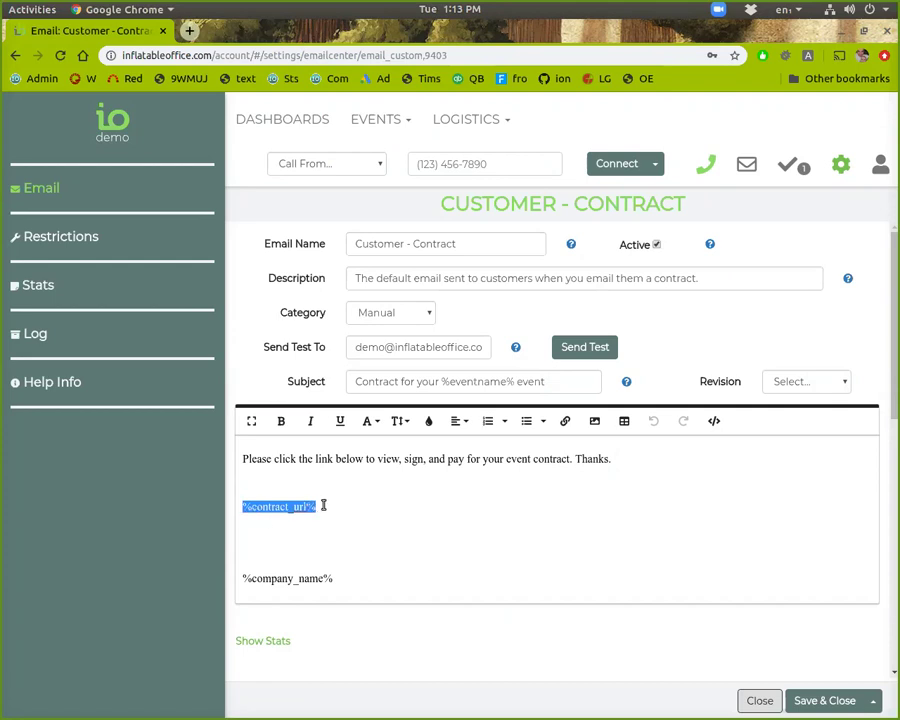
{"action": "left_click", "coordinate": [250, 459]}
{"action": "left_click", "coordinate": [234, 459]}
{"action": "key", "text": "Return"}
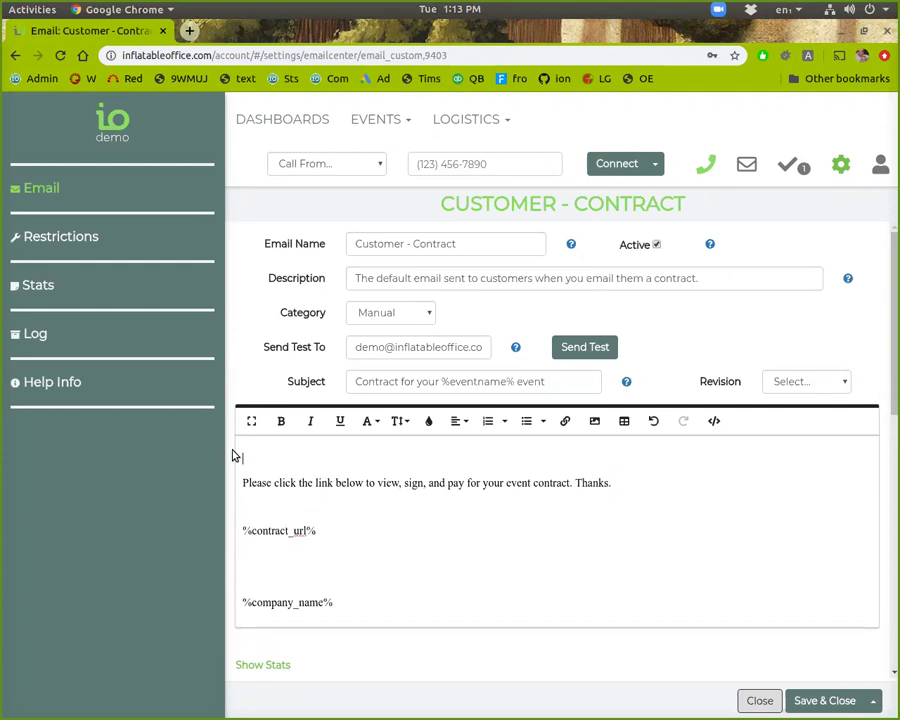
{"action": "type", "text": "%cu"}
{"action": "type", "text": "firstnam"}
{"action": "type", "text": "e"}
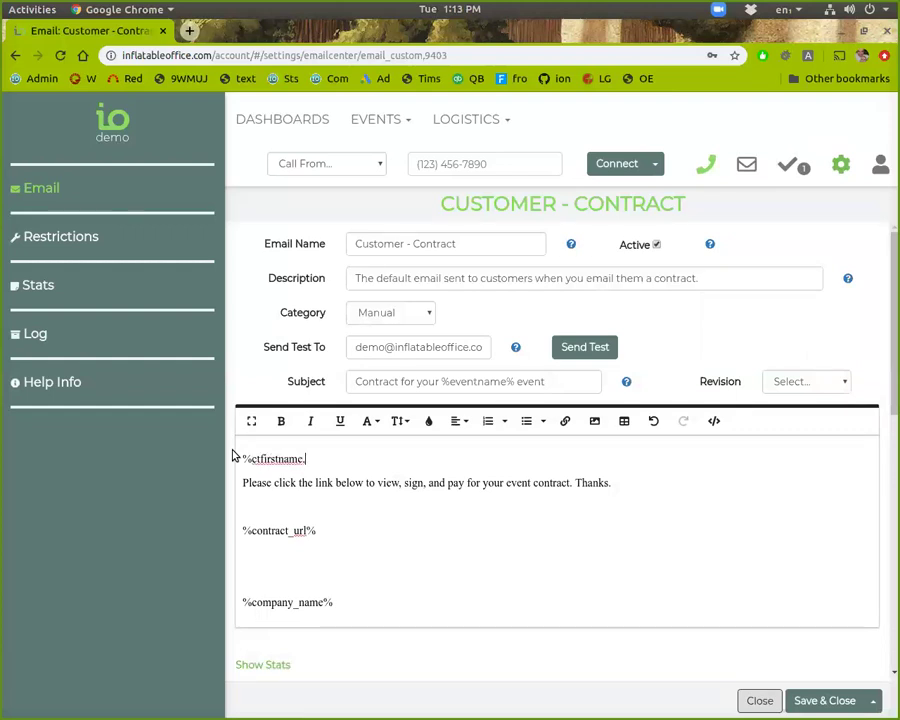
{"action": "type", "text": "%,"}
{"action": "type", "text": "Dear"}
{"action": "key", "text": "BackSpace"}
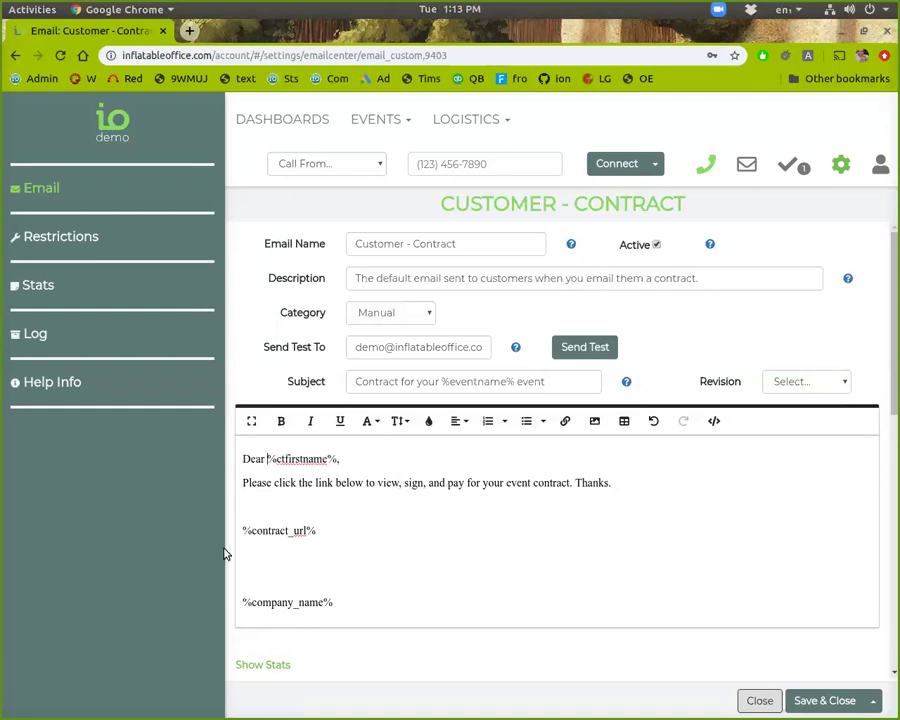
{"action": "left_click", "coordinate": [46, 382]}
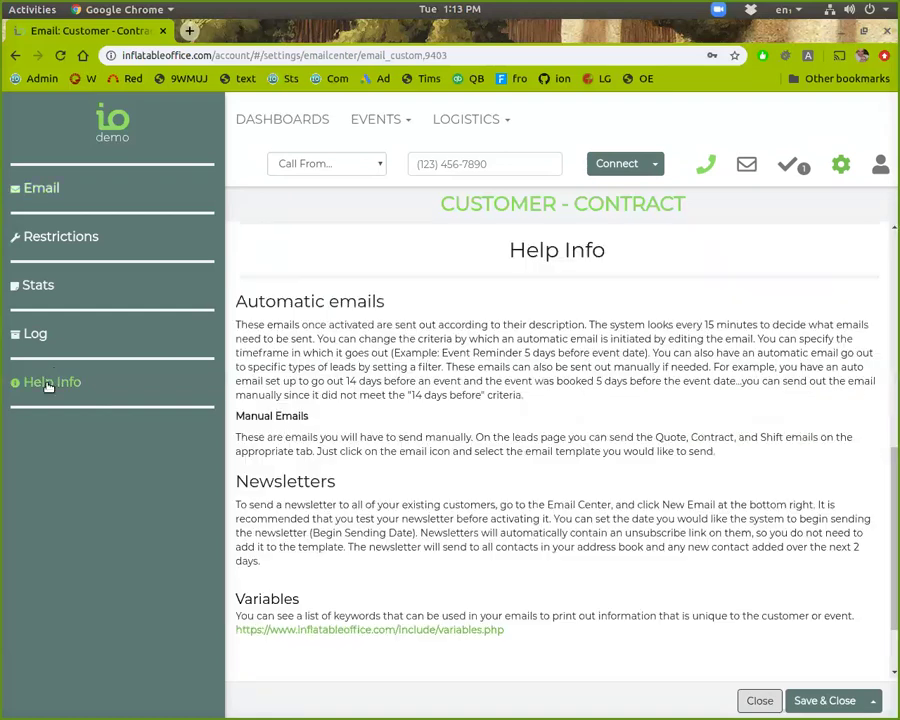
Step: Open the variables.php placeholder reference in a new tab, then return to the contract template
{"action": "left_click", "coordinate": [358, 630]}
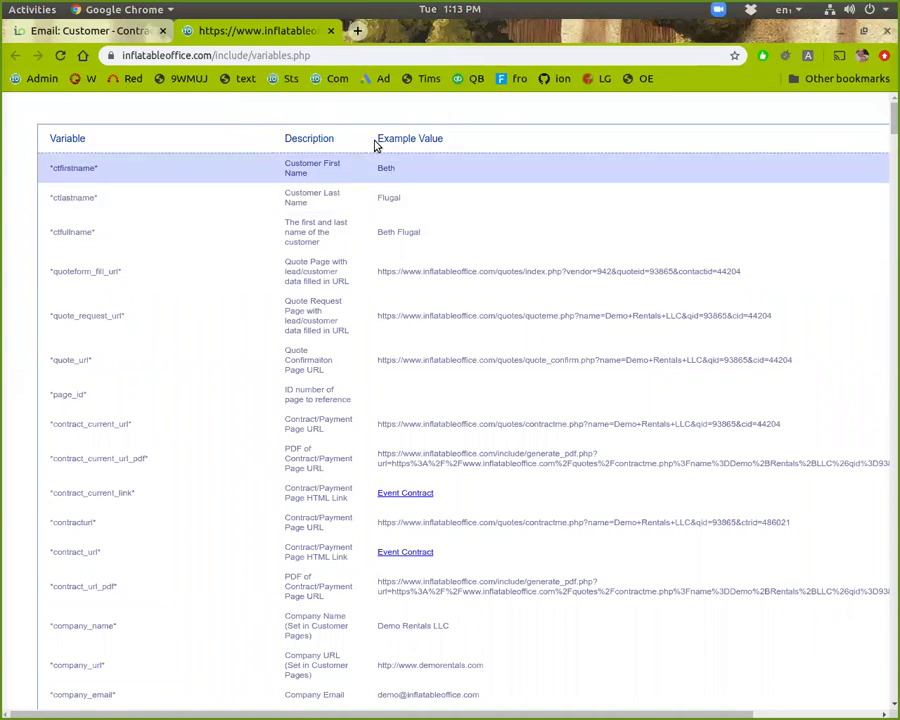
{"action": "left_click", "coordinate": [105, 35]}
{"action": "scroll", "coordinate": [473, 432], "scroll_direction": "up", "scroll_amount": 10}
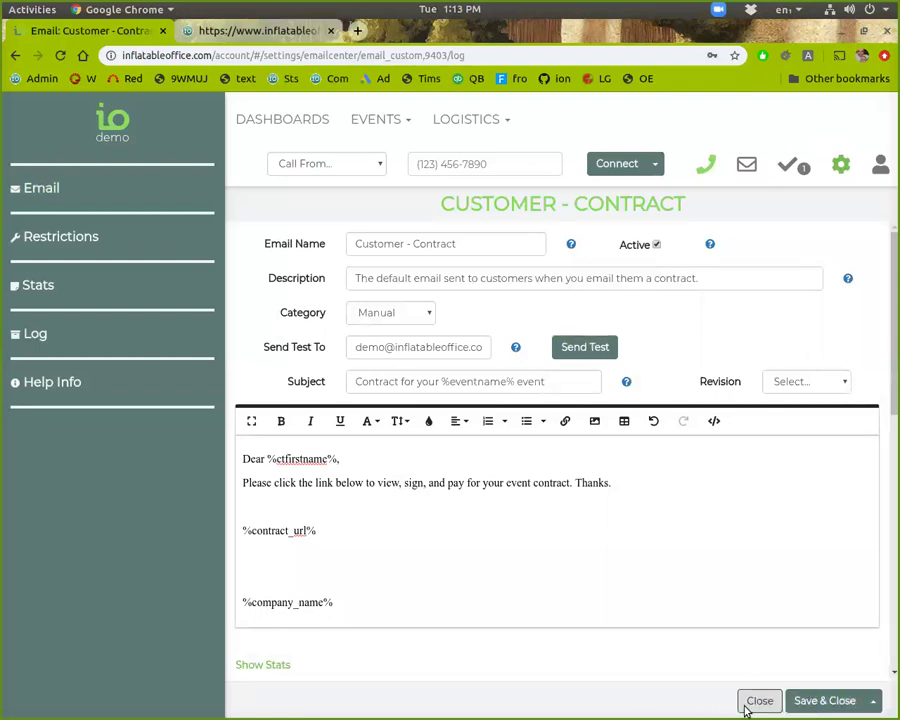
{"action": "left_click", "coordinate": [756, 703]}
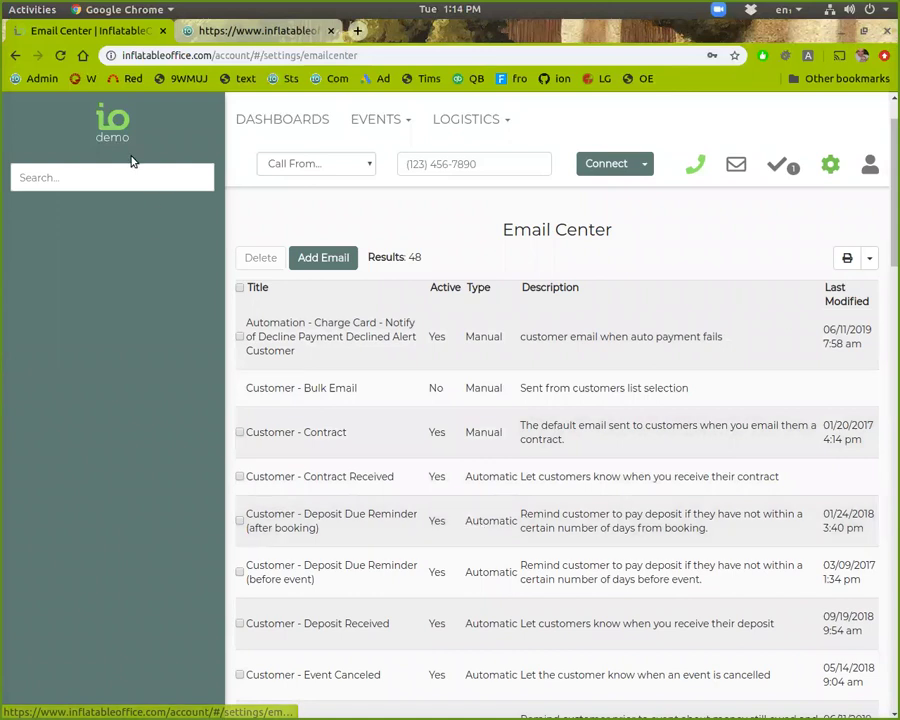
{"action": "left_click", "coordinate": [135, 176]}
{"action": "scroll", "coordinate": [130, 292], "scroll_direction": "down", "scroll_amount": 1}
{"action": "scroll", "coordinate": [130, 292], "scroll_direction": "down", "scroll_amount": 1}
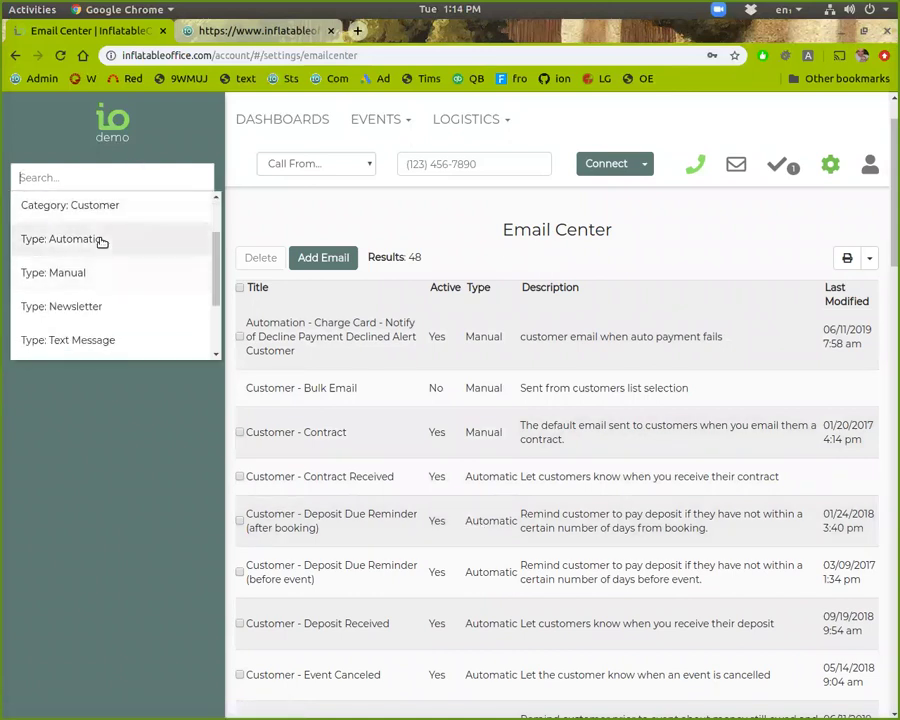
{"action": "left_click", "coordinate": [100, 239]}
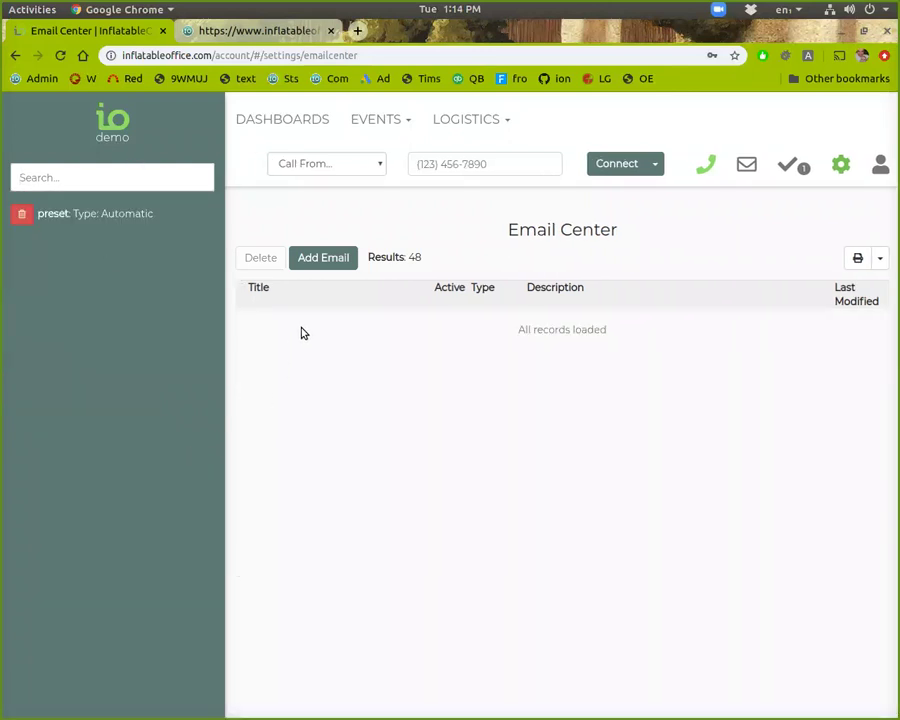
{"action": "scroll", "coordinate": [390, 448], "scroll_direction": "down", "scroll_amount": 3}
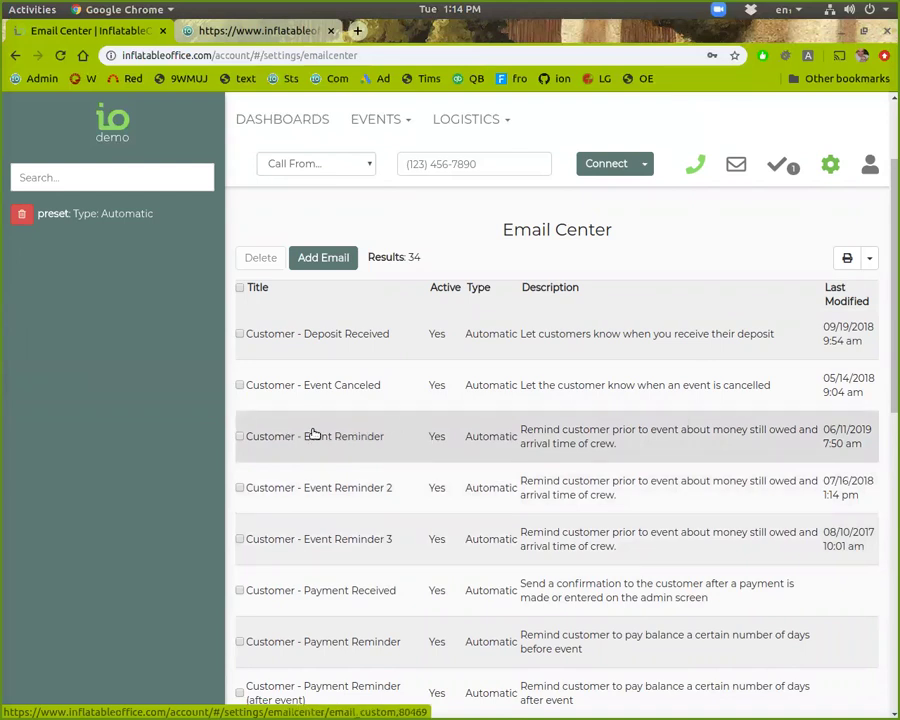
{"action": "scroll", "coordinate": [314, 434], "scroll_direction": "down", "scroll_amount": 5}
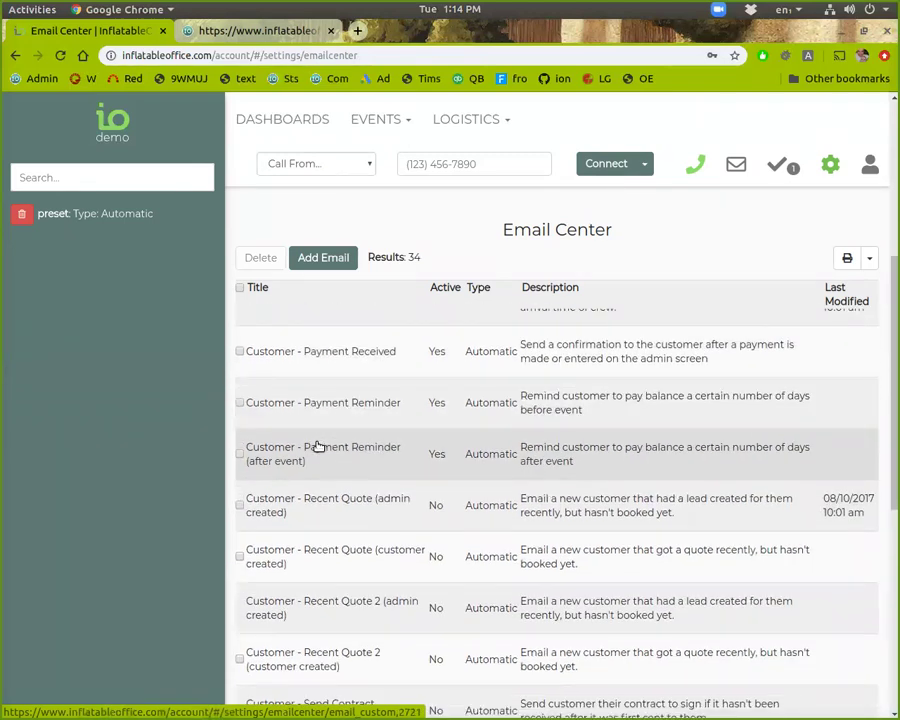
{"action": "scroll", "coordinate": [318, 447], "scroll_direction": "down", "scroll_amount": 5}
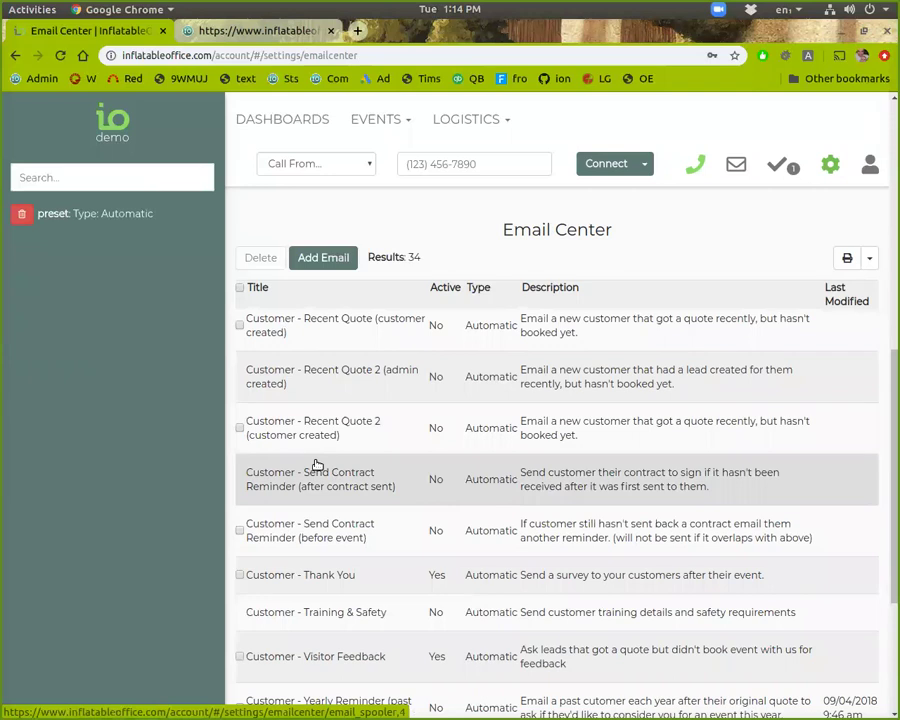
{"action": "scroll", "coordinate": [316, 465], "scroll_direction": "down", "scroll_amount": 2}
{"action": "scroll", "coordinate": [314, 465], "scroll_direction": "down", "scroll_amount": 4}
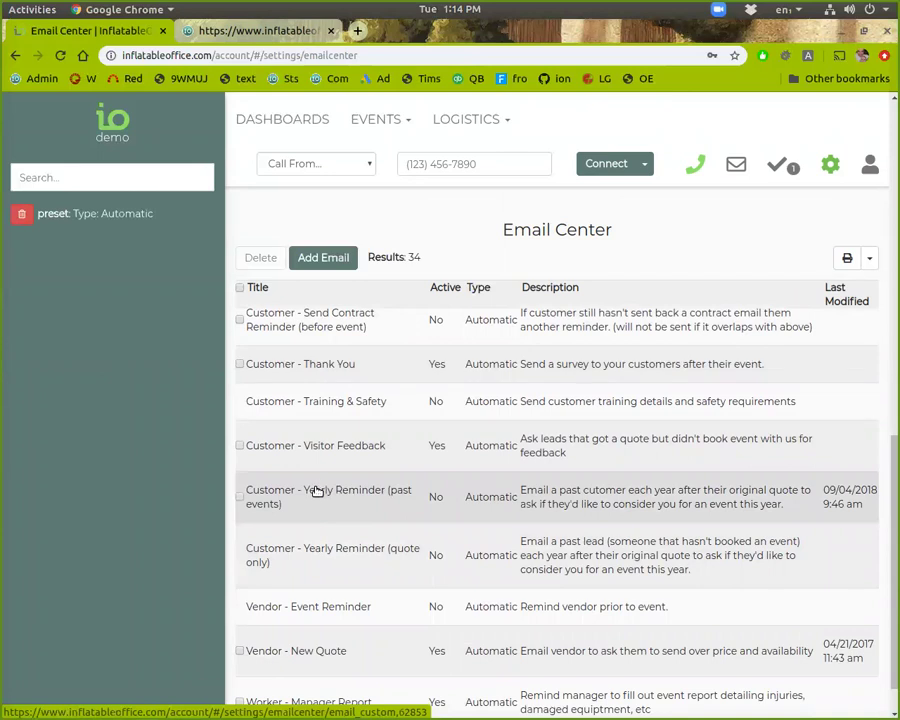
{"action": "scroll", "coordinate": [316, 492], "scroll_direction": "up", "scroll_amount": 8}
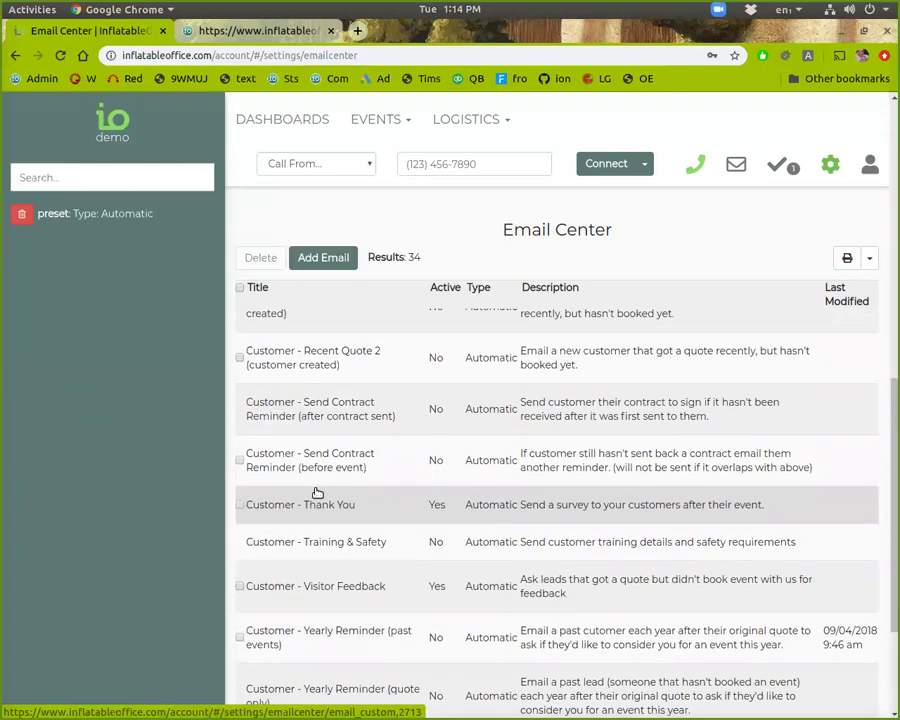
{"action": "scroll", "coordinate": [316, 492], "scroll_direction": "up", "scroll_amount": 2}
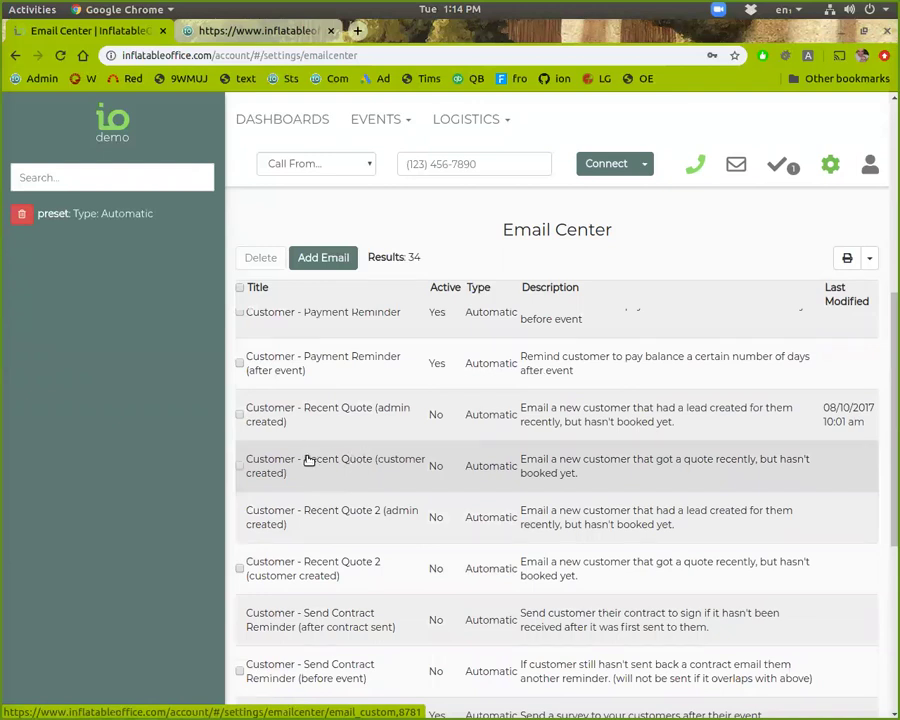
{"action": "left_click", "coordinate": [309, 459]}
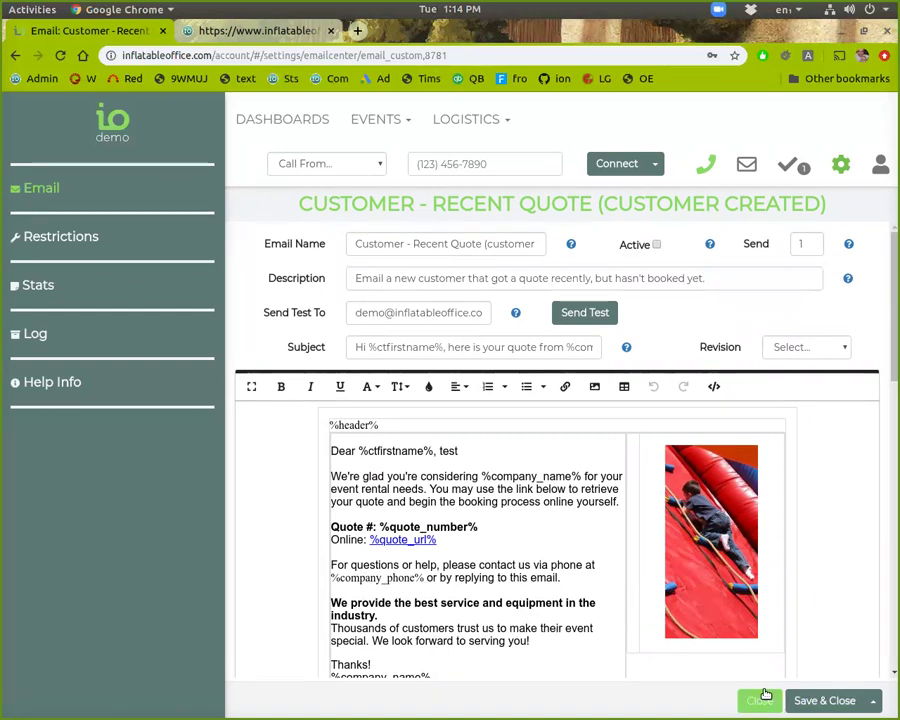
{"action": "left_click", "coordinate": [764, 702]}
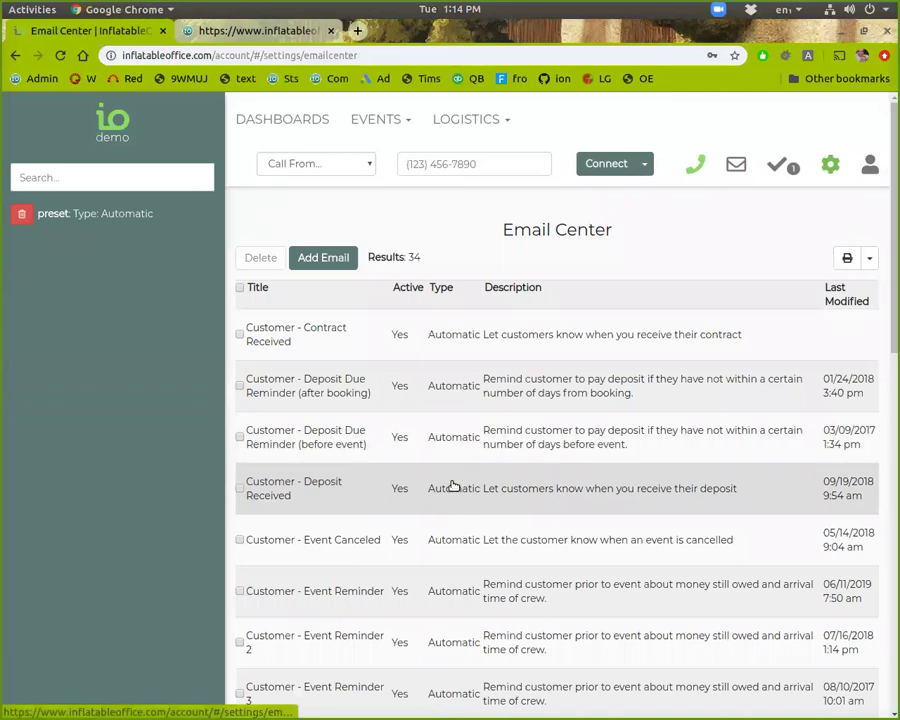
Step: Remove the Type: Automatic filter, apply Type: Manual, then remove that filter as well
{"action": "scroll", "coordinate": [450, 488], "scroll_direction": "down", "scroll_amount": 1}
{"action": "scroll", "coordinate": [450, 488], "scroll_direction": "up", "scroll_amount": 1}
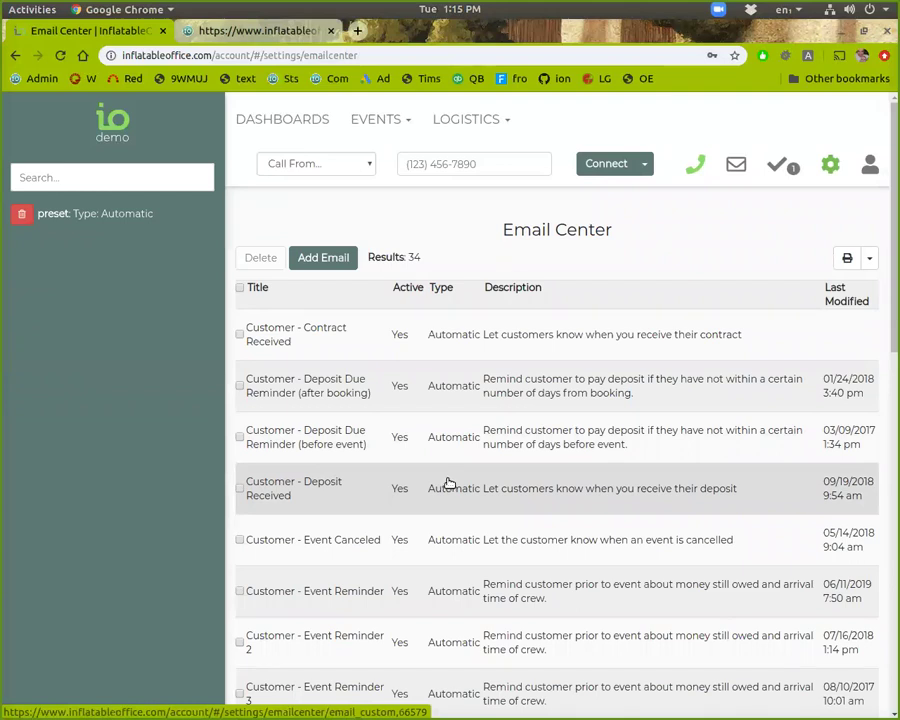
{"action": "scroll", "coordinate": [450, 483], "scroll_direction": "down", "scroll_amount": 5}
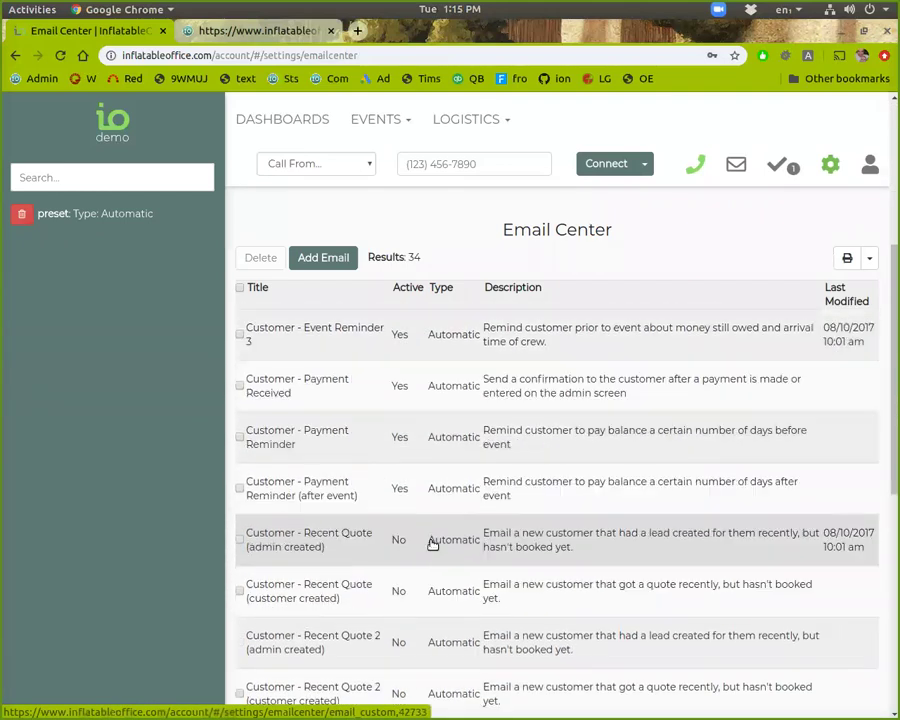
{"action": "scroll", "coordinate": [432, 540], "scroll_direction": "down", "scroll_amount": 3}
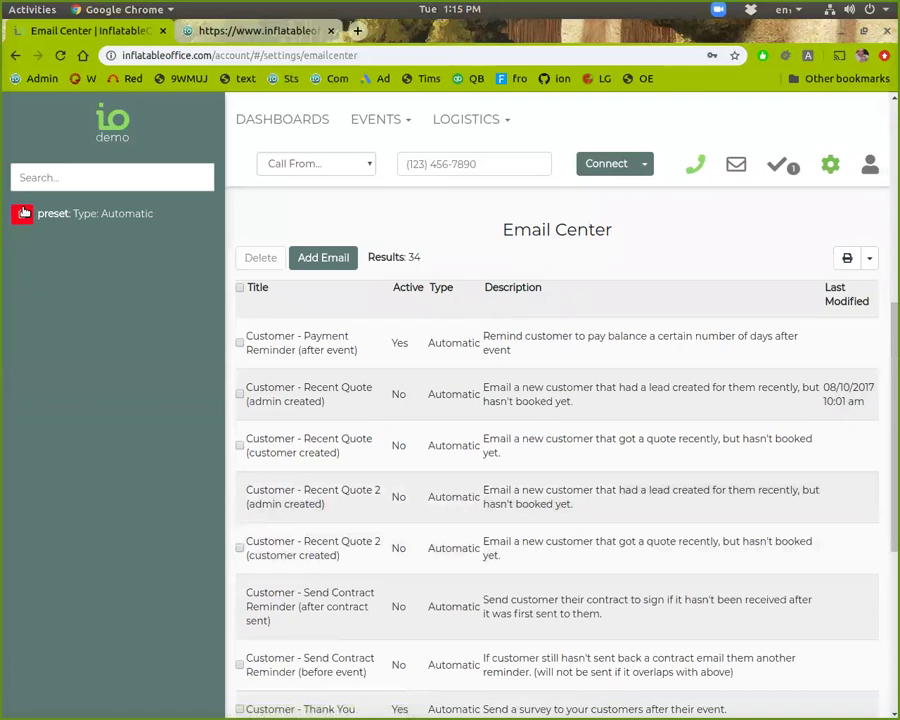
{"action": "left_click", "coordinate": [21, 213]}
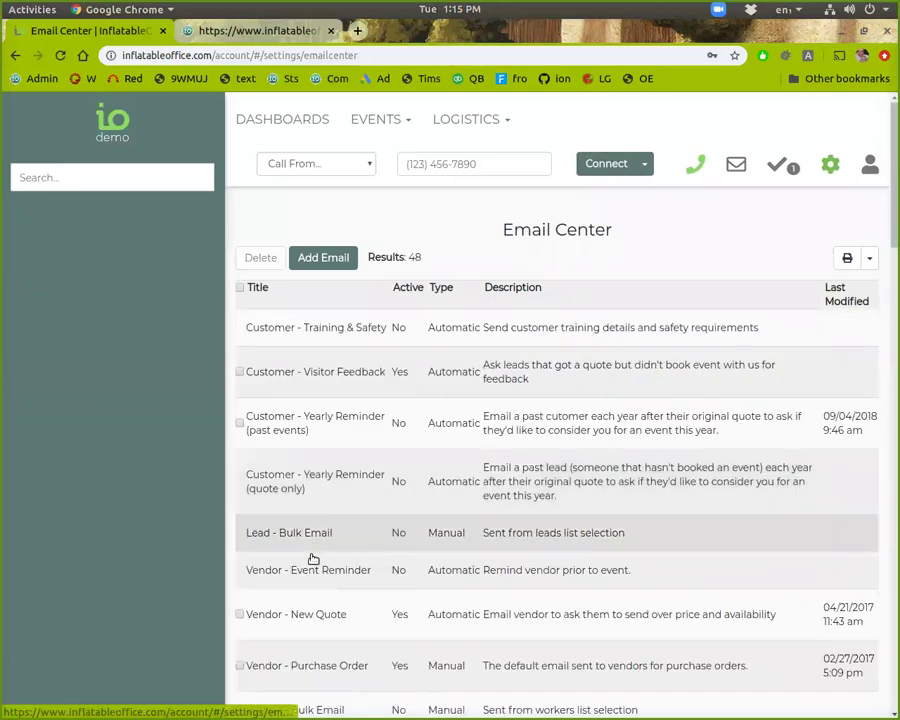
{"action": "left_click", "coordinate": [91, 167]}
{"action": "left_click", "coordinate": [102, 341]}
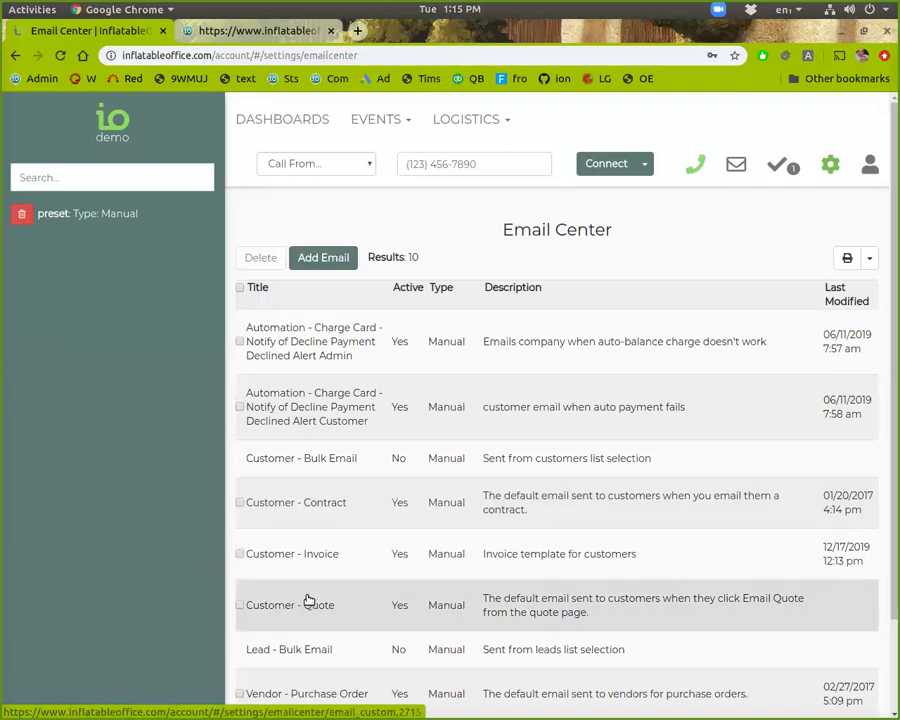
{"action": "left_click", "coordinate": [21, 213]}
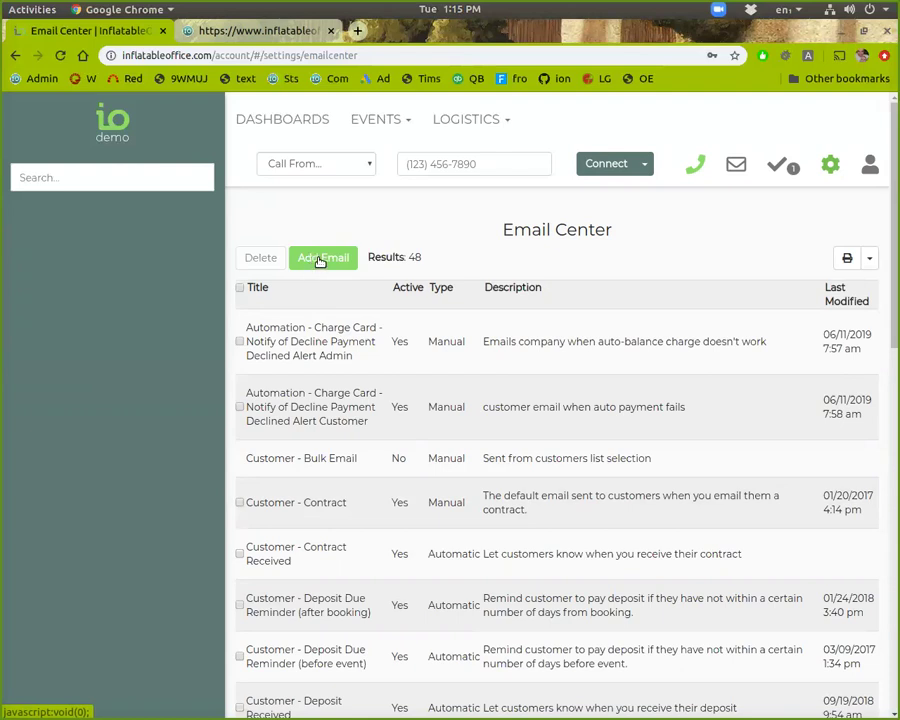
Step: Create a new Newsletter-category email with start sending date 6/1/2020
{"action": "left_click", "coordinate": [320, 259]}
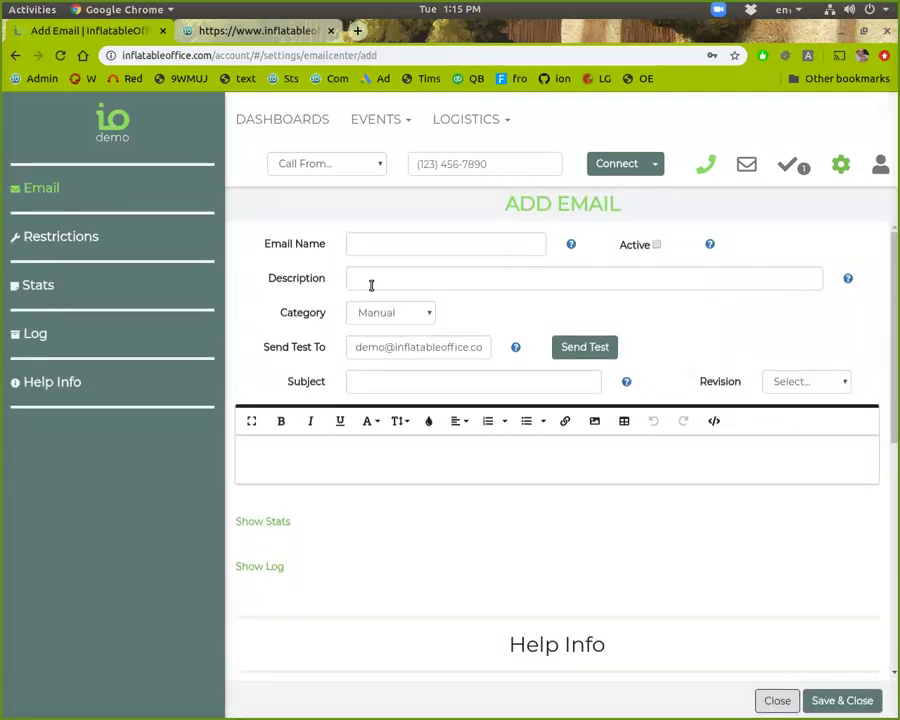
{"action": "left_click", "coordinate": [406, 318]}
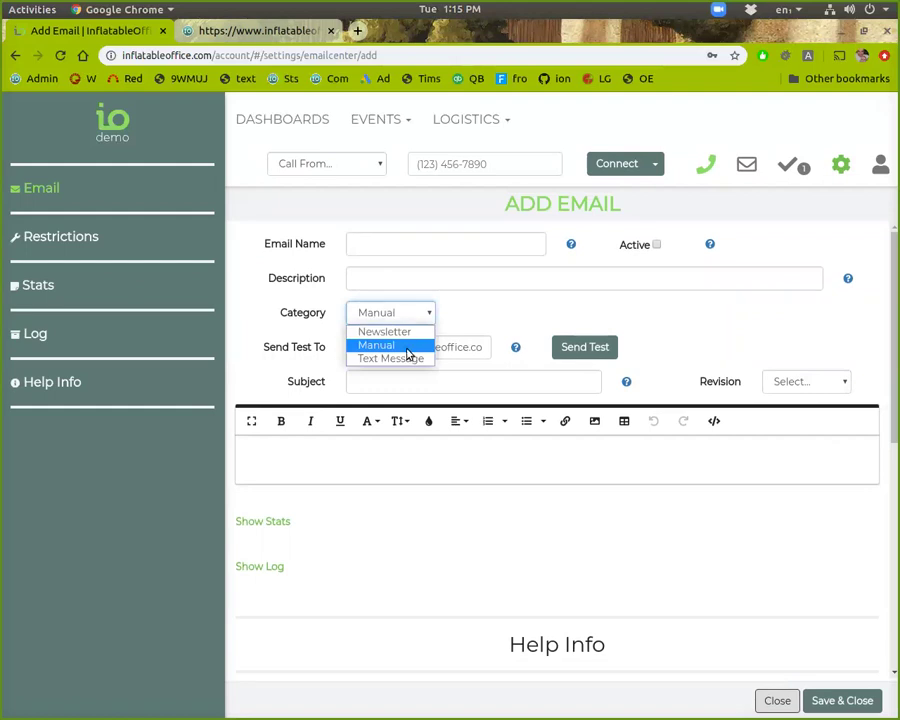
{"action": "left_click", "coordinate": [400, 331]}
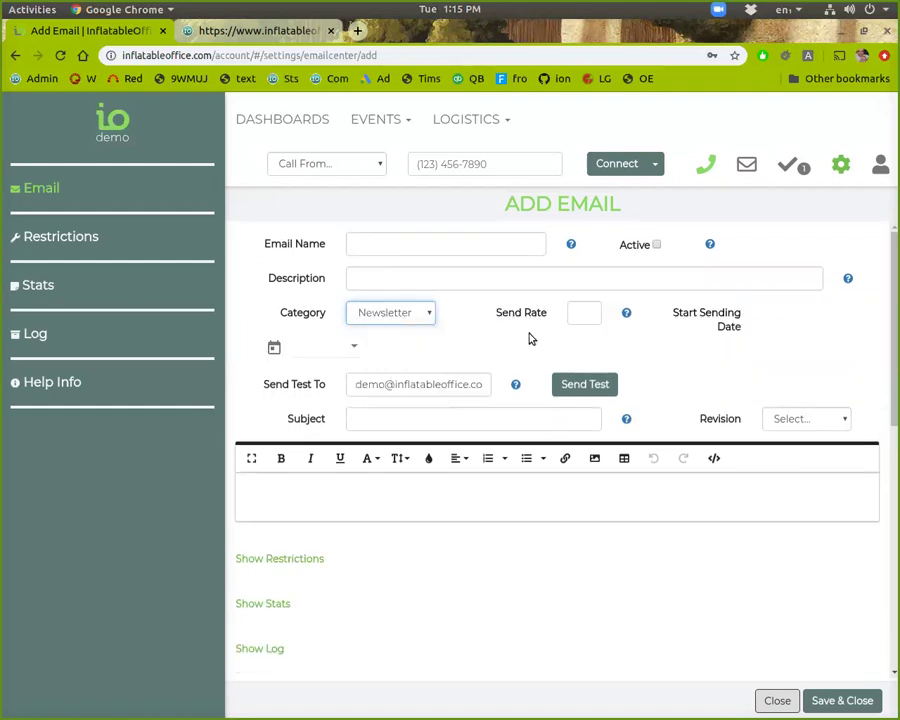
{"action": "left_click", "coordinate": [333, 348]}
{"action": "left_click", "coordinate": [115, 114]}
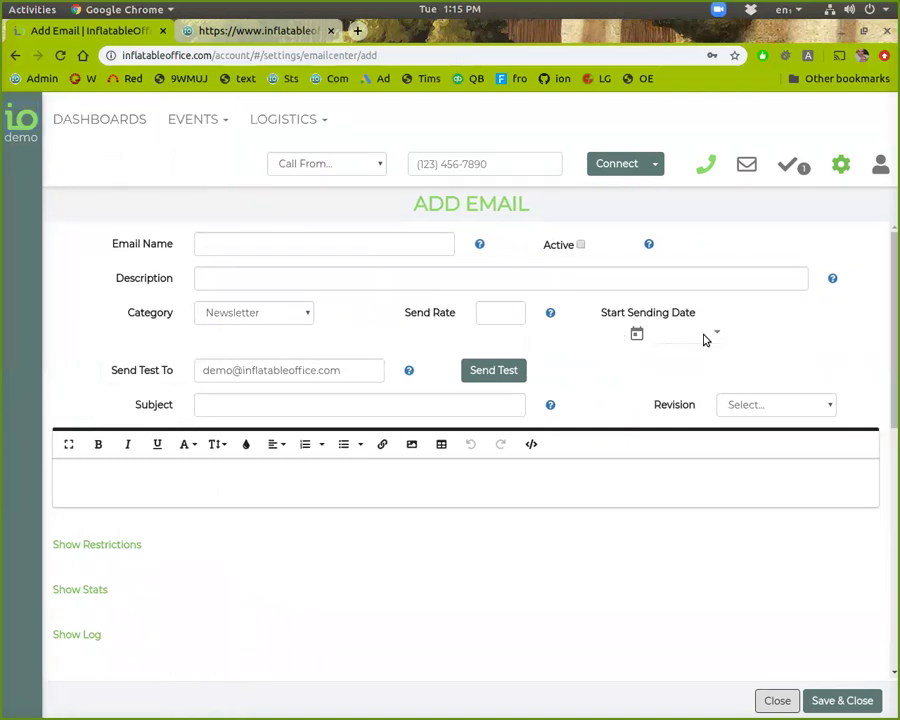
{"action": "left_click", "coordinate": [704, 340]}
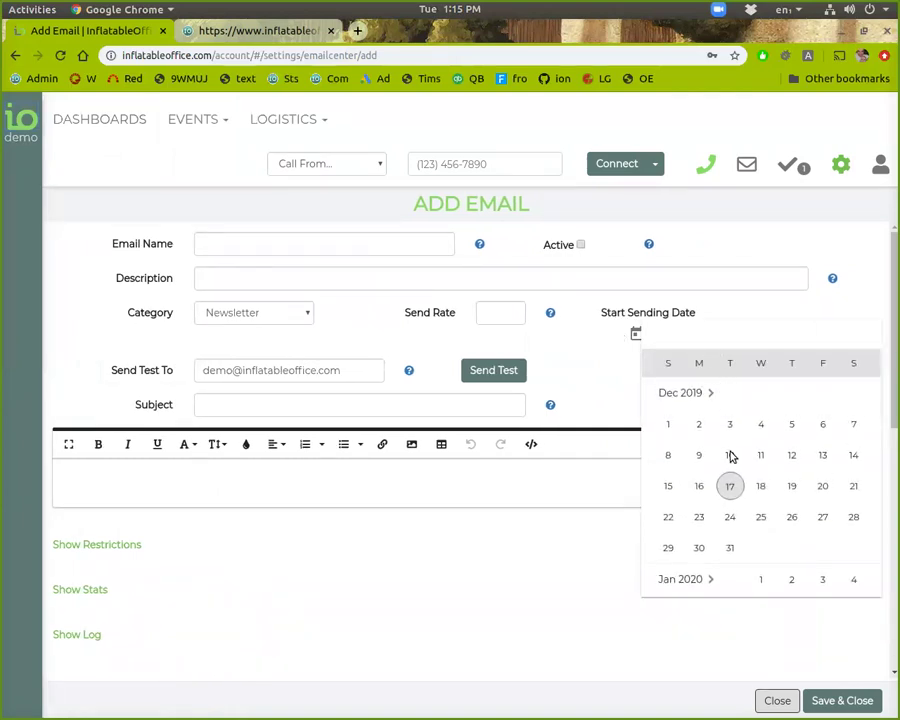
{"action": "scroll", "coordinate": [732, 490], "scroll_direction": "down", "scroll_amount": 10}
{"action": "scroll", "coordinate": [745, 505], "scroll_direction": "down", "scroll_amount": 3}
{"action": "left_click", "coordinate": [701, 514]}
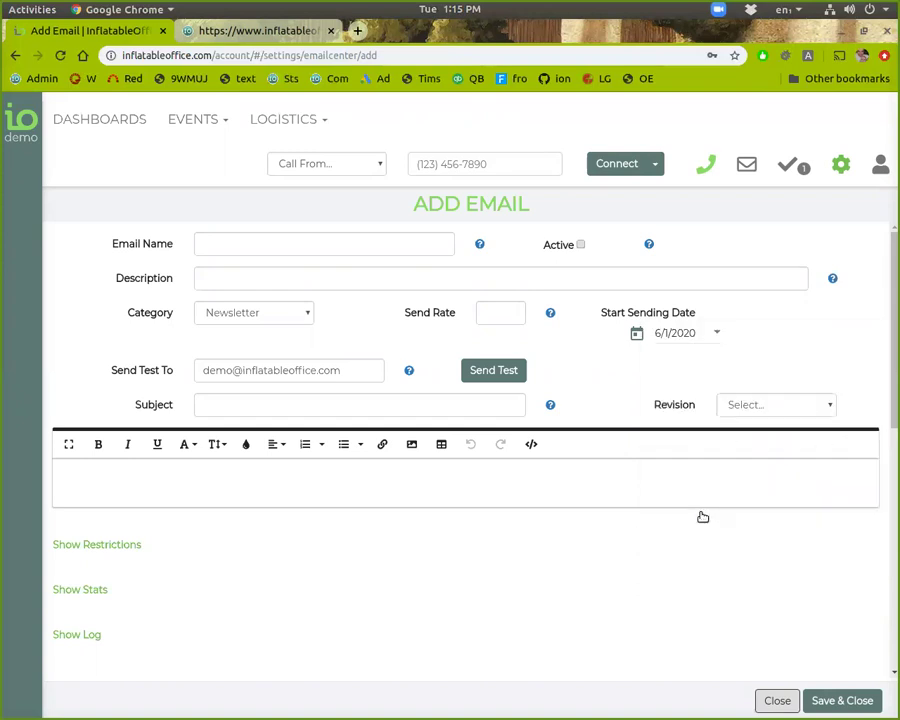
Step: Name it '4th of july newsletter' with subject 'Specials for the 4th' and start the body
{"action": "left_click", "coordinate": [232, 245]}
{"action": "type", "text": "4th "}
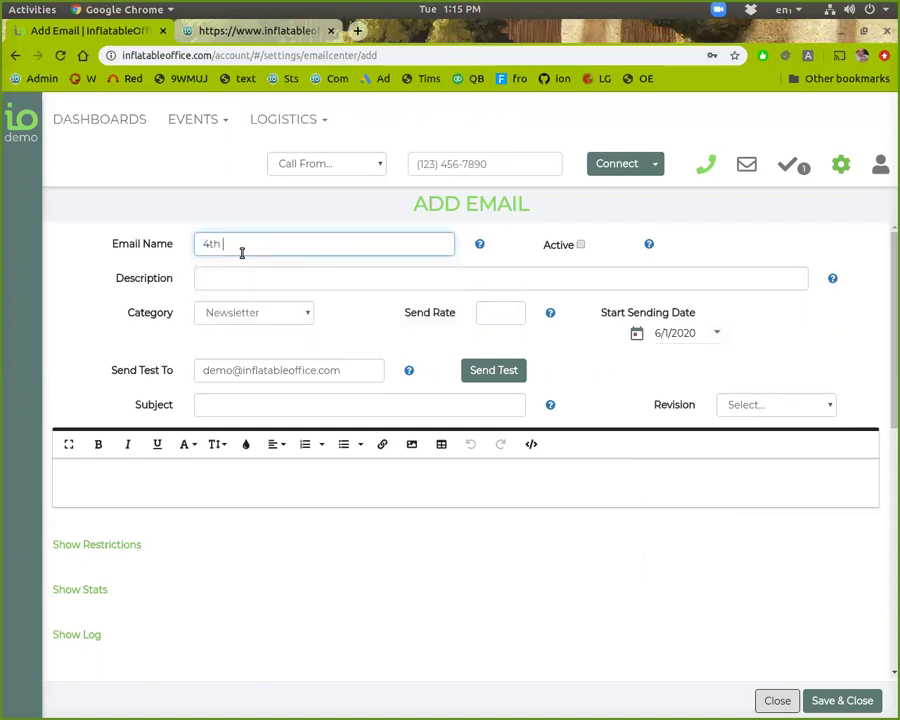
{"action": "type", "text": "of july newsletter"}
{"action": "left_click", "coordinate": [263, 402]}
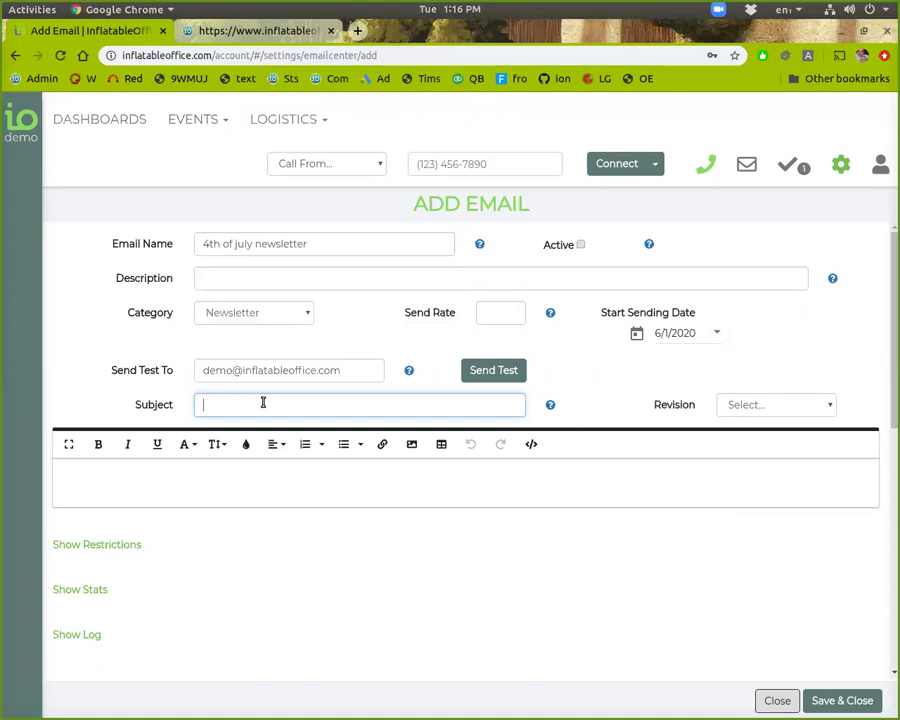
{"action": "type", "text": "Specials for the 4th"}
{"action": "left_click", "coordinate": [227, 464]}
{"action": "key", "text": "Return"}
{"action": "left_click", "coordinate": [191, 480]}
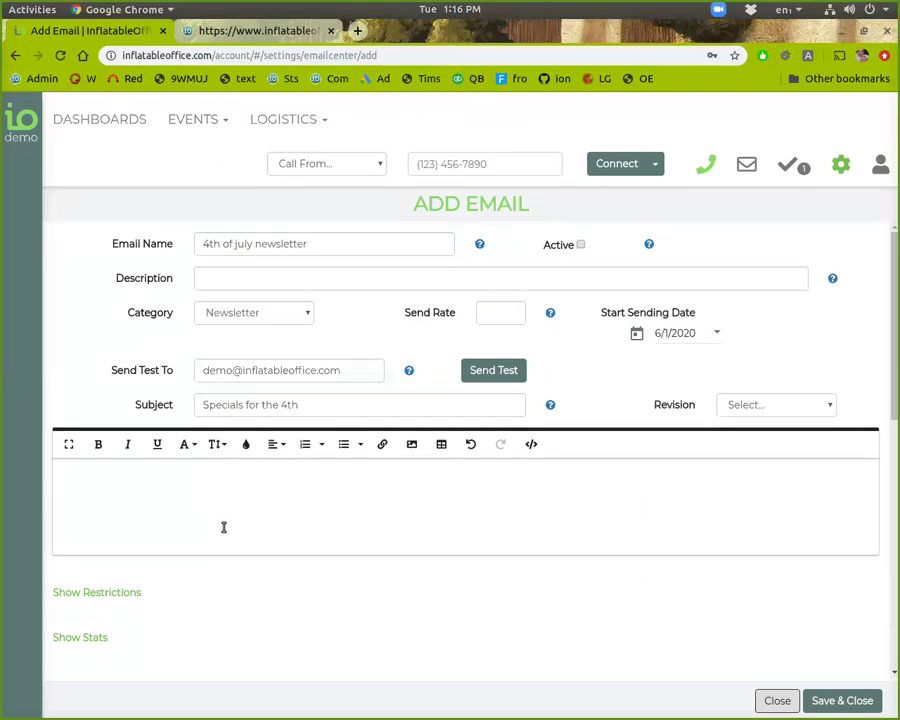
Step: Write 'See our latest specials' in the body, cancel the link dialog, and close the form
{"action": "left_click", "coordinate": [251, 509]}
{"action": "type", "text": "latest specials"}
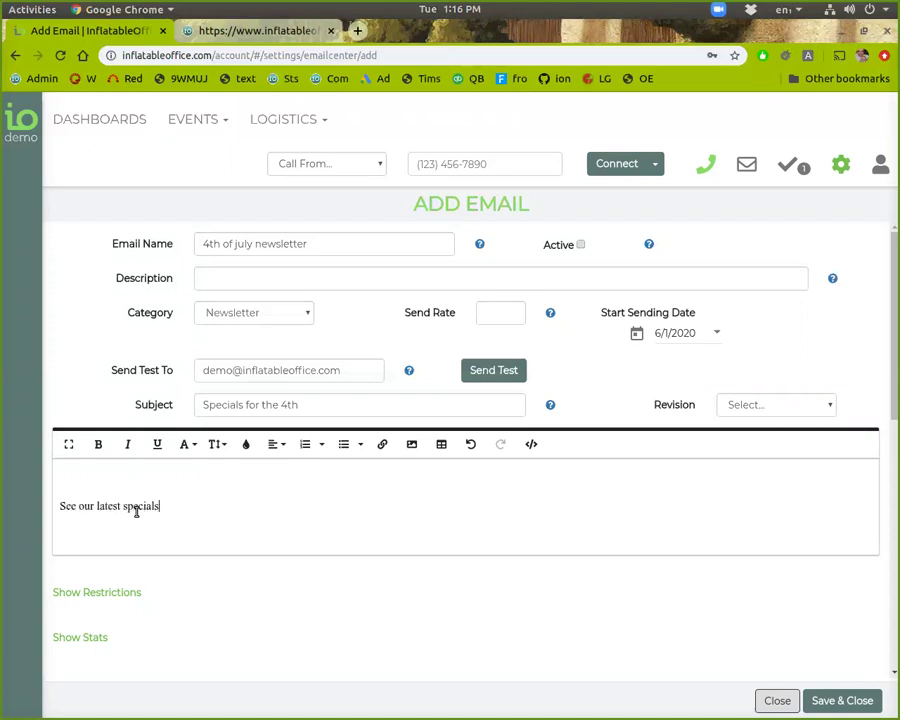
{"action": "triple_click", "coordinate": [136, 509]}
{"action": "left_click", "coordinate": [384, 443]}
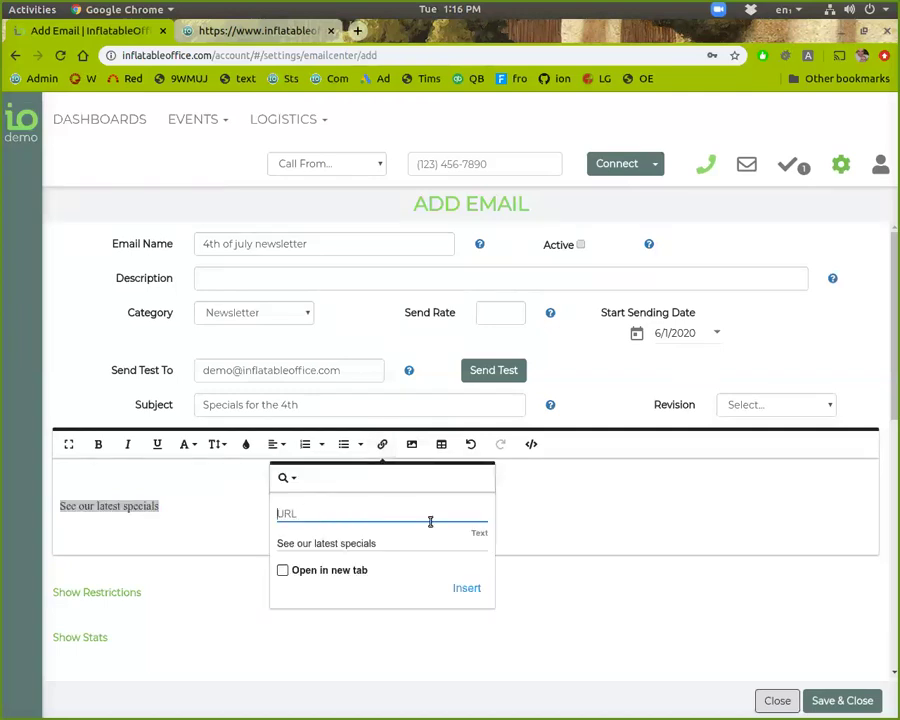
{"action": "left_click", "coordinate": [558, 492]}
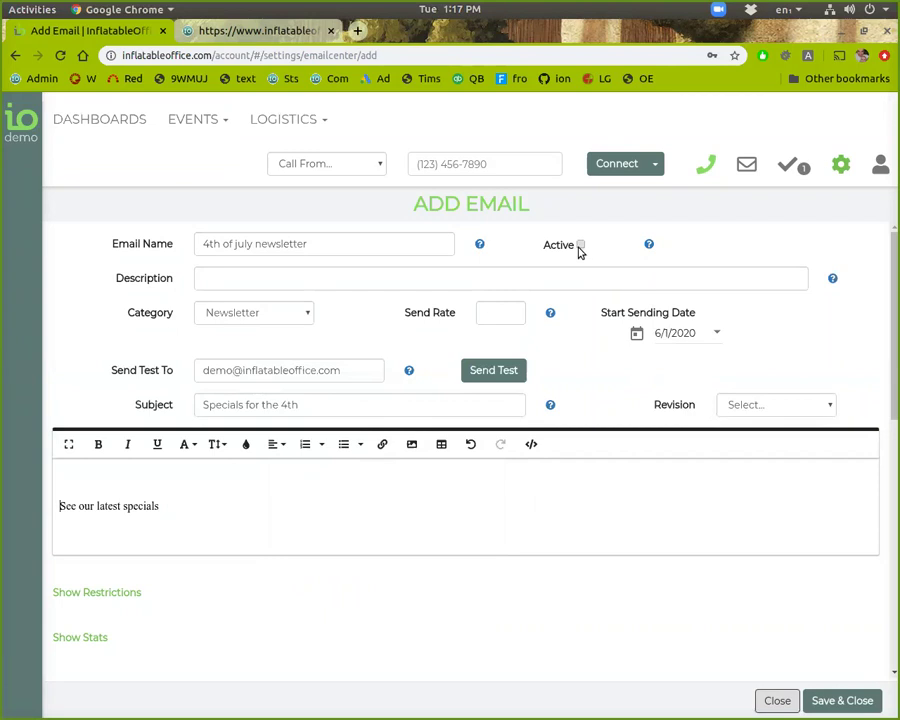
{"action": "triple_click", "coordinate": [205, 512]}
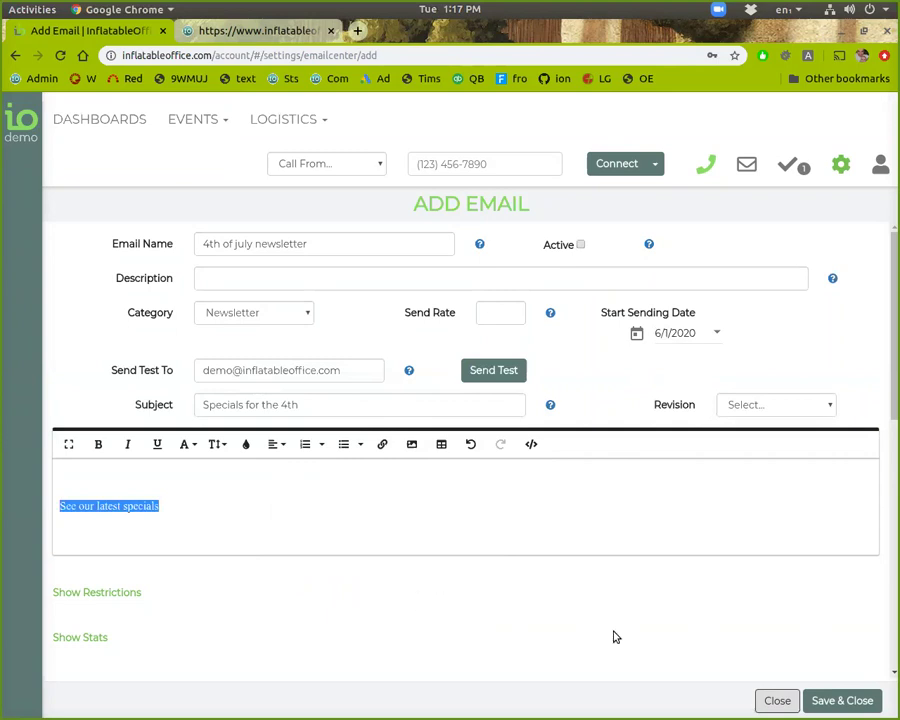
{"action": "left_click", "coordinate": [764, 707]}
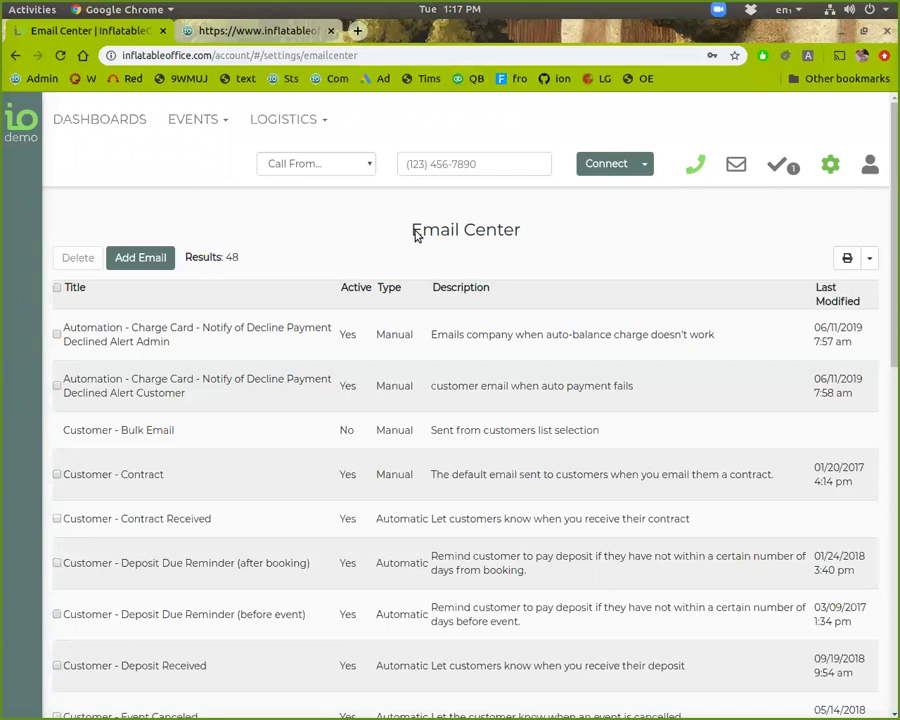
Step: Go to Page Templates in settings, scroll the 28-item list, and open Quote Request
{"action": "left_click", "coordinate": [830, 165]}
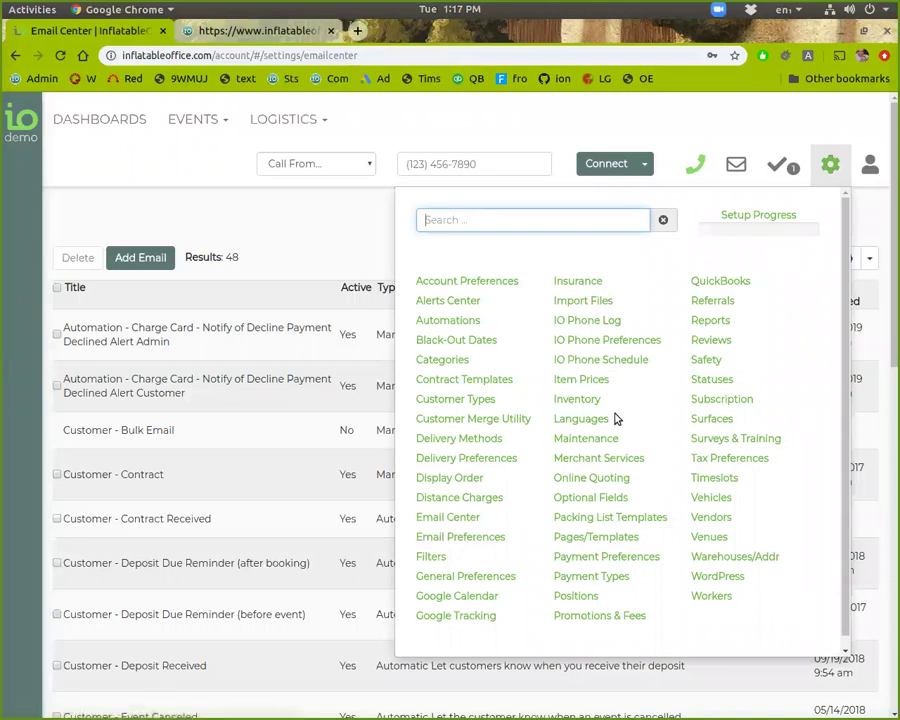
{"action": "left_click", "coordinate": [585, 540]}
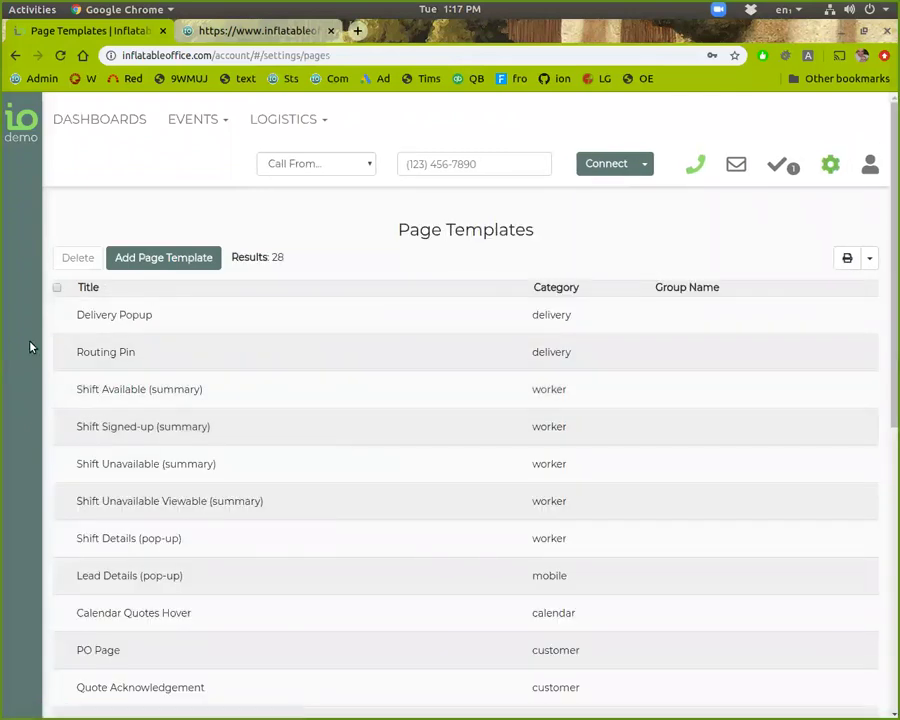
{"action": "scroll", "coordinate": [165, 445], "scroll_direction": "down", "scroll_amount": 5}
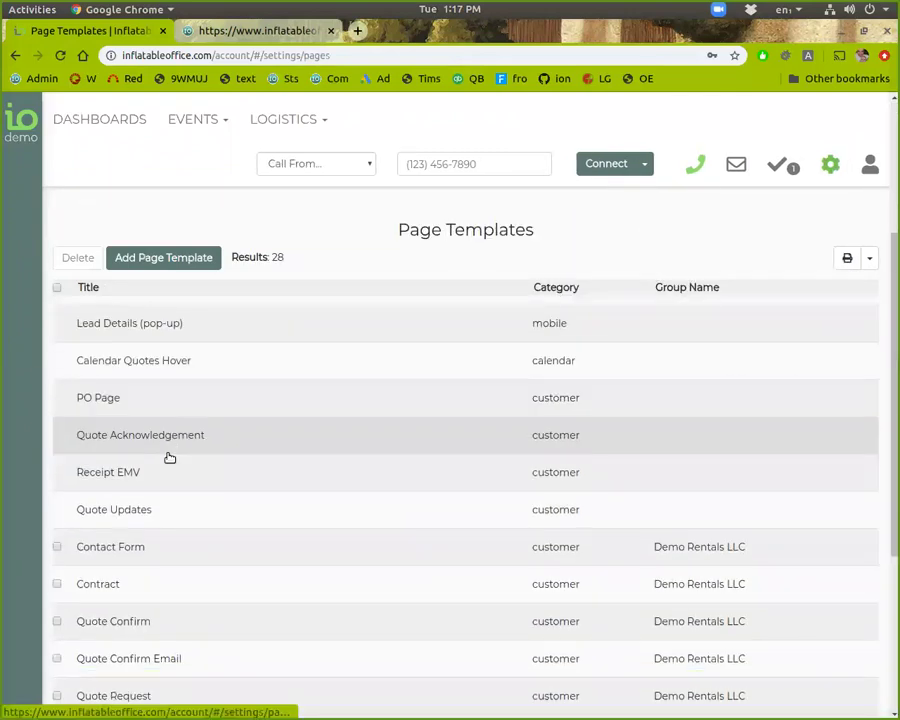
{"action": "scroll", "coordinate": [163, 502], "scroll_direction": "down", "scroll_amount": 4}
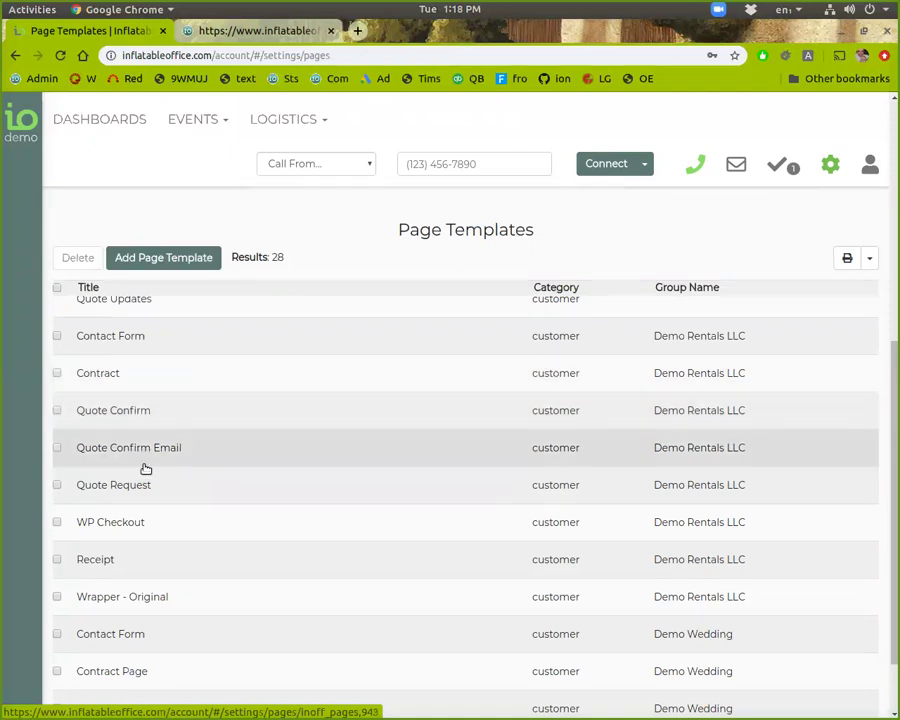
{"action": "left_click", "coordinate": [140, 486]}
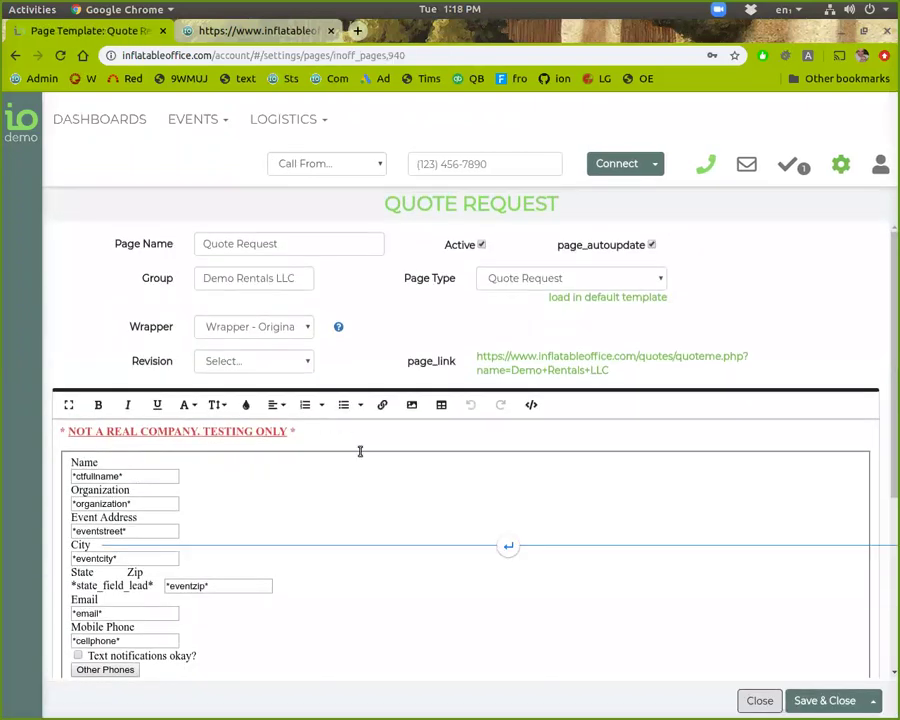
Step: Open the Quote Request template's page_link to load the live Demo Rentals quote form
{"action": "left_click", "coordinate": [518, 358]}
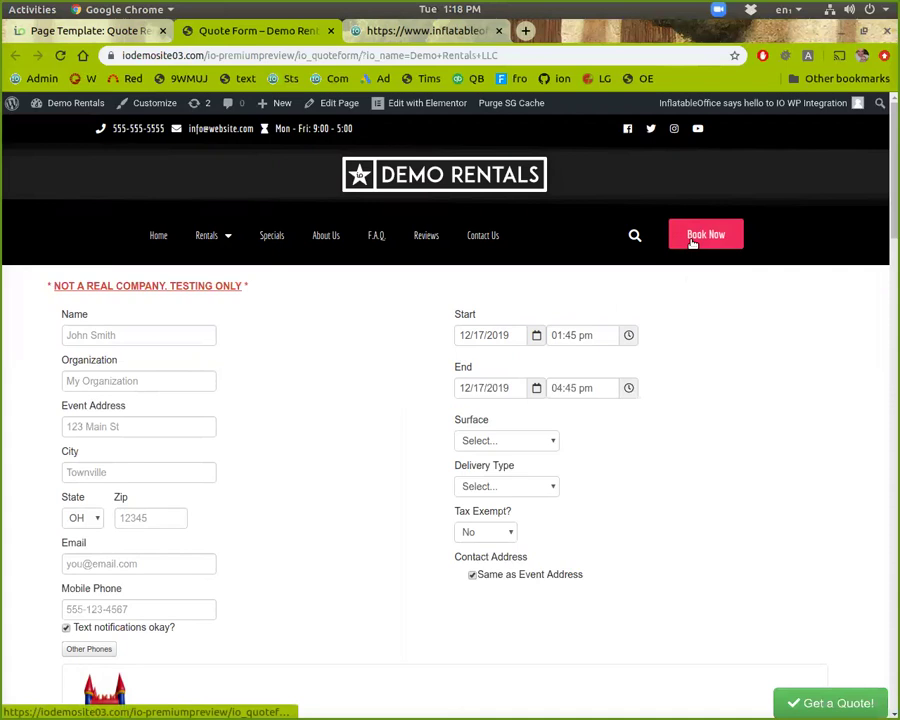
Step: Browse Rentals > Inflatables > Moonwalks & Bounce Houses and open the All-Sport Bouncer page
{"action": "scroll", "coordinate": [639, 388], "scroll_direction": "down", "scroll_amount": 4}
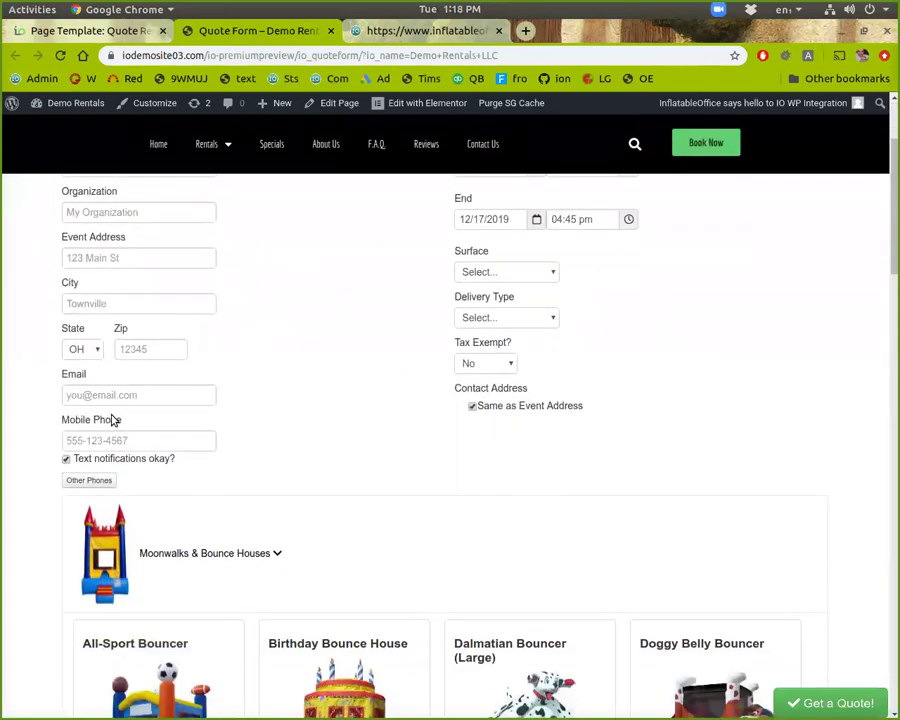
{"action": "scroll", "coordinate": [191, 492], "scroll_direction": "up", "scroll_amount": 4}
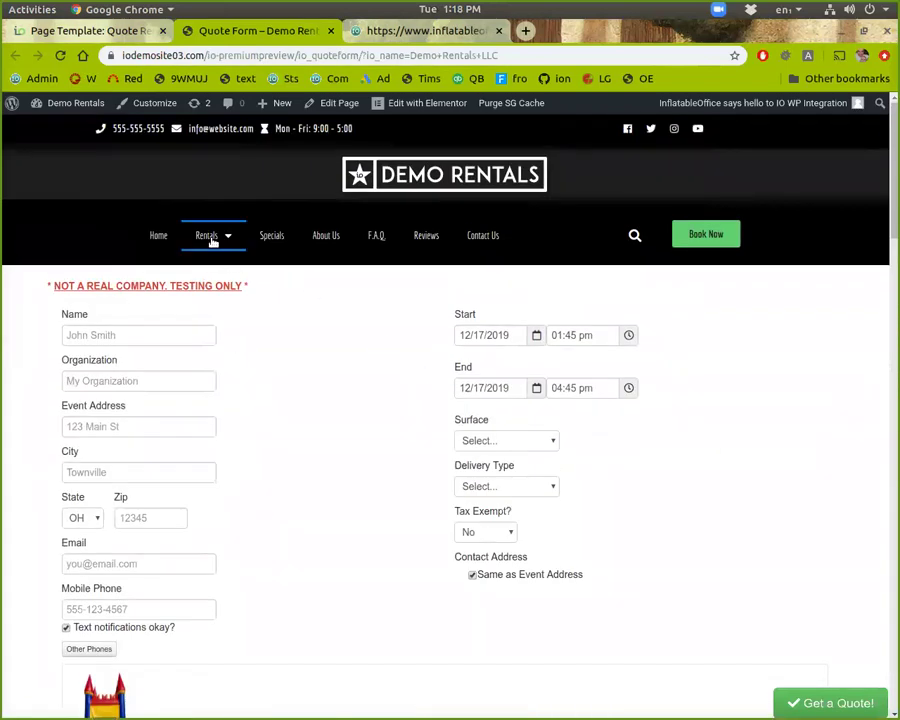
{"action": "mouse_move", "coordinate": [208, 245]}
{"action": "left_click", "coordinate": [222, 274]}
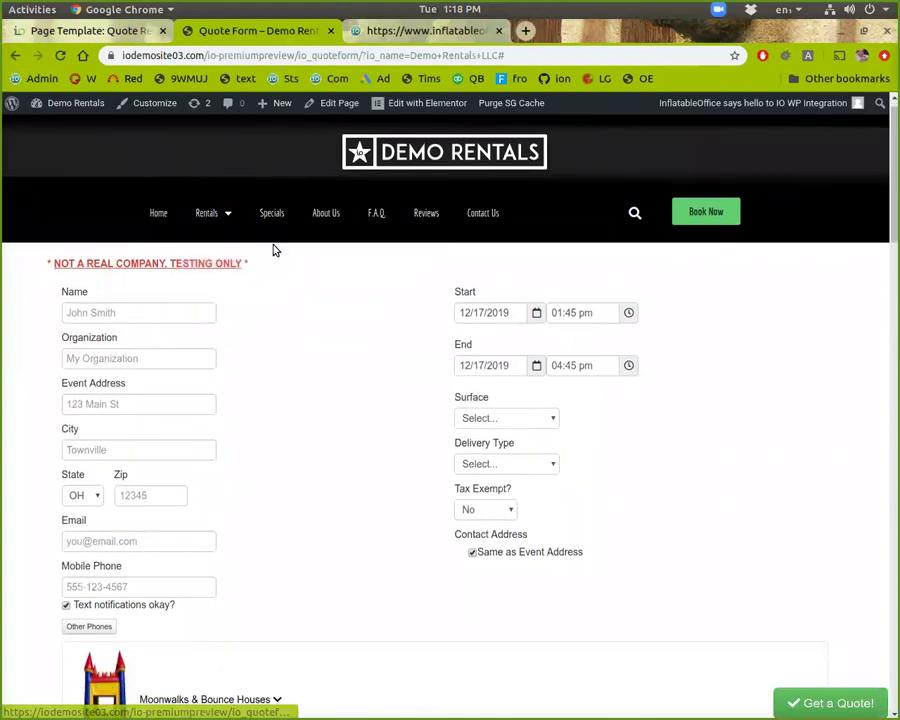
{"action": "left_click", "coordinate": [305, 244]}
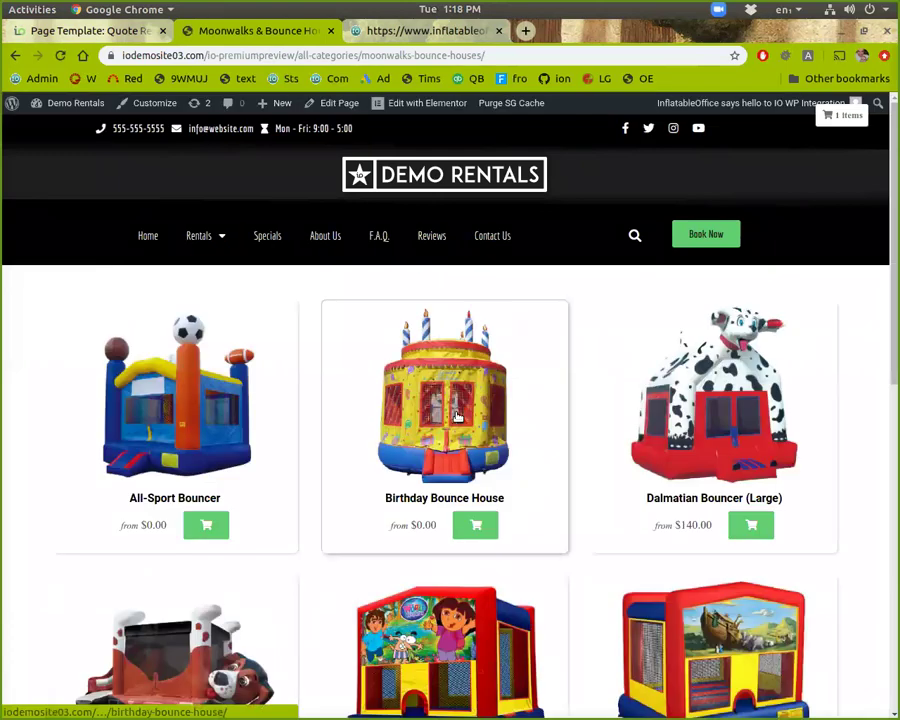
{"action": "left_click", "coordinate": [205, 520]}
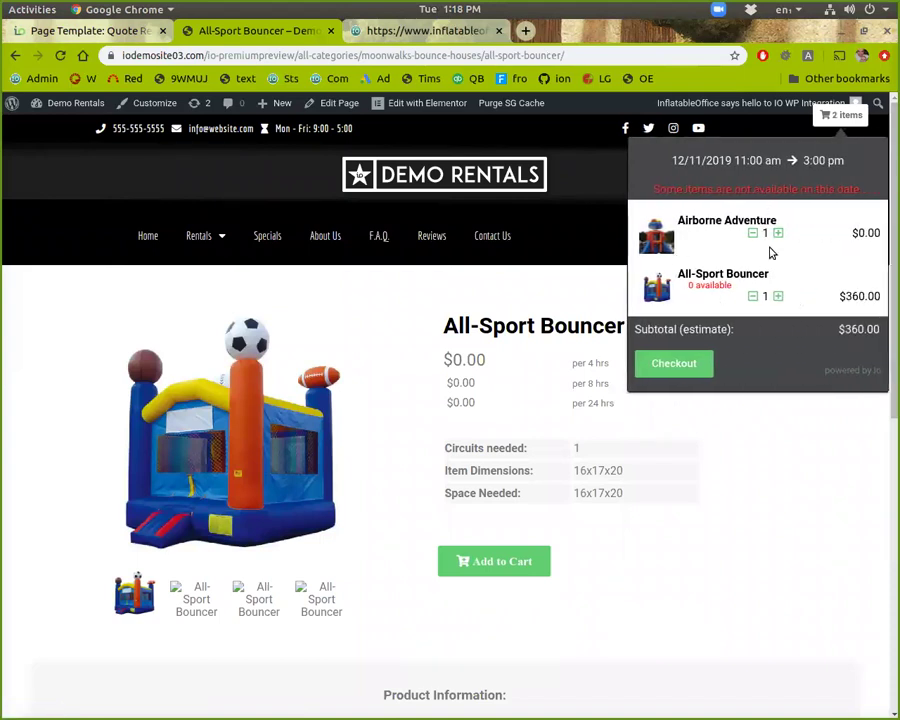
Step: Check out the All-Sport Bouncer to the Contact Details step, then return to the admin tab
{"action": "left_click", "coordinate": [677, 373]}
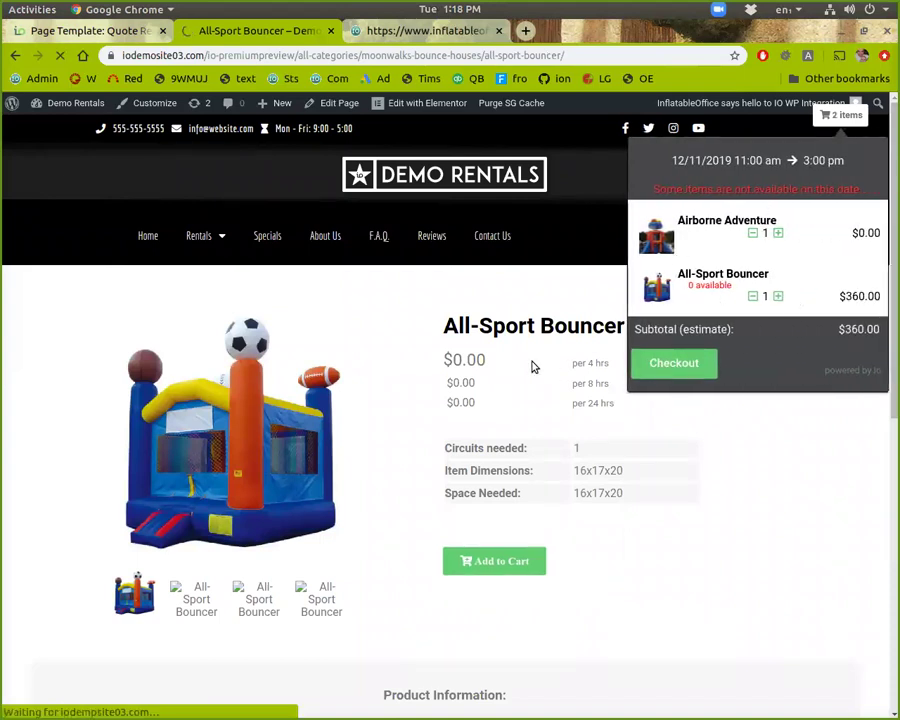
{"action": "scroll", "coordinate": [372, 390], "scroll_direction": "down", "scroll_amount": 2}
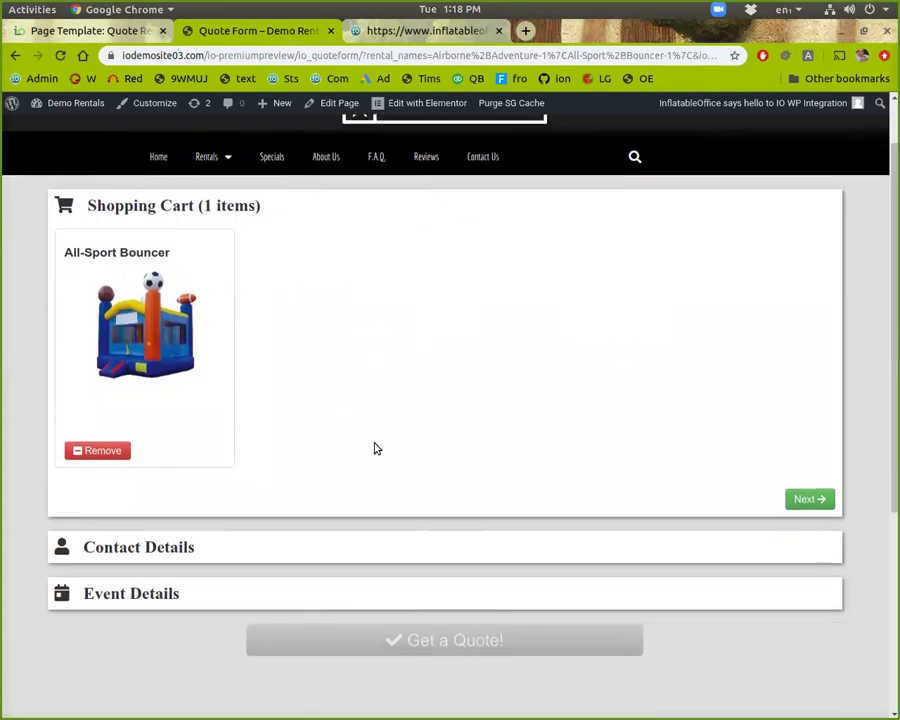
{"action": "left_click", "coordinate": [802, 497]}
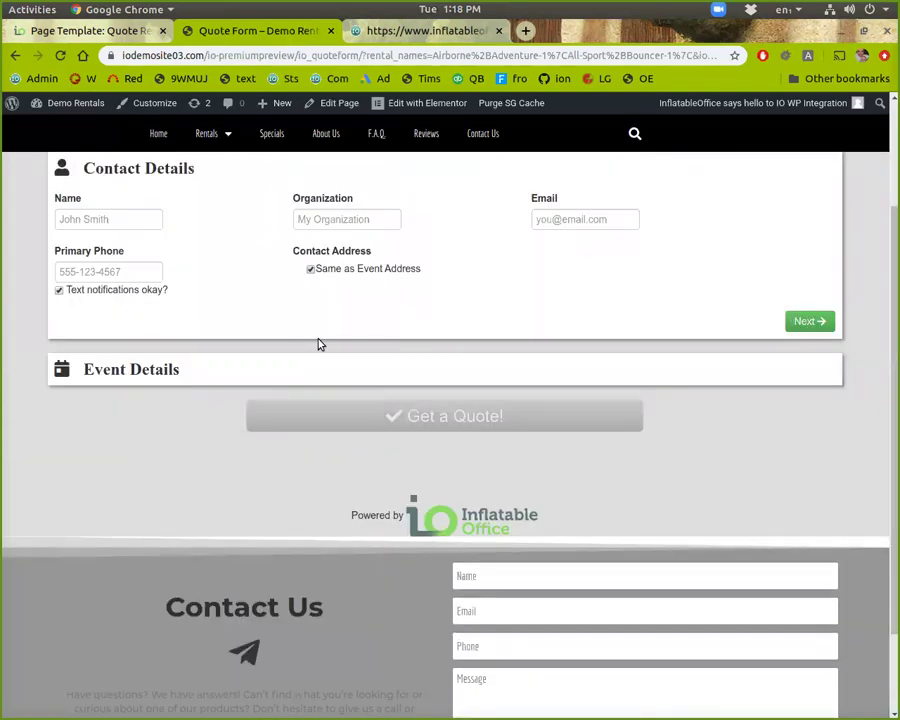
{"action": "scroll", "coordinate": [319, 345], "scroll_direction": "up", "scroll_amount": 2}
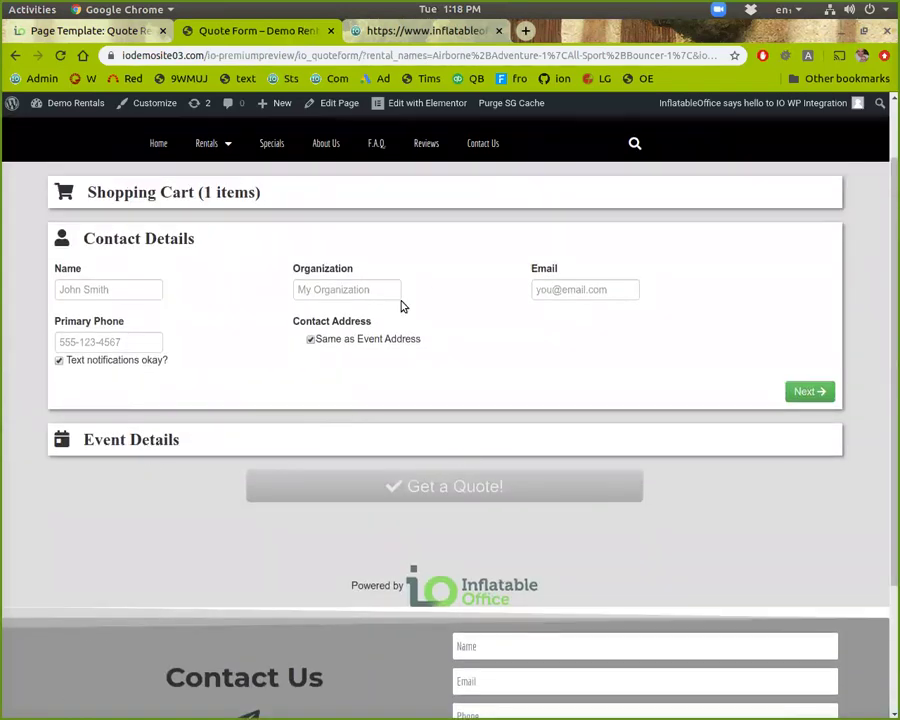
{"action": "scroll", "coordinate": [502, 498], "scroll_direction": "up", "scroll_amount": 2}
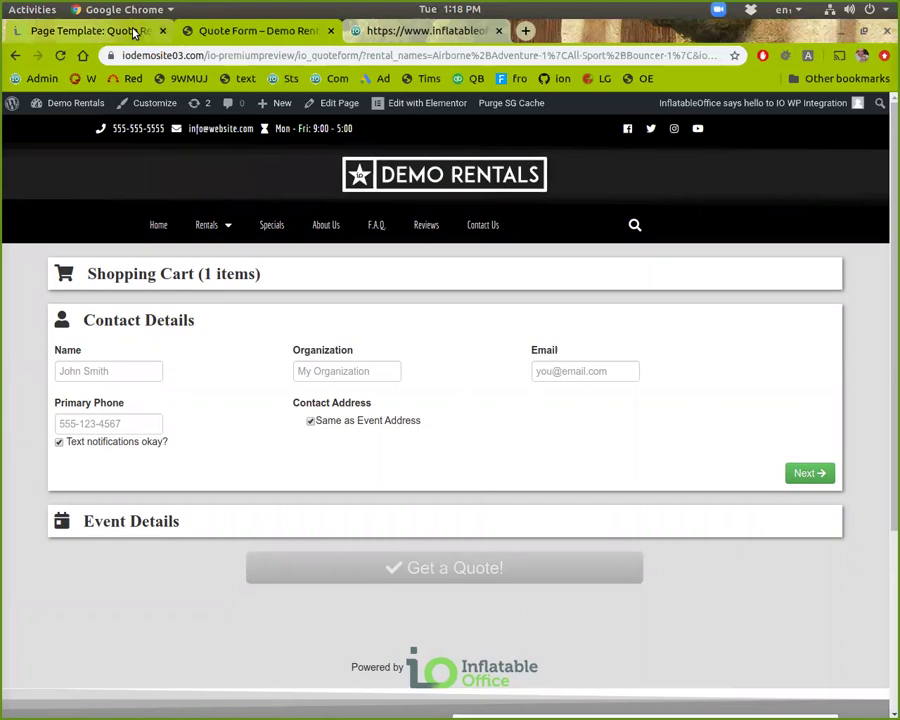
{"action": "left_click", "coordinate": [95, 29]}
Step: Close the Quote Request editor and open the Quote Confirm template
{"action": "left_click", "coordinate": [748, 702]}
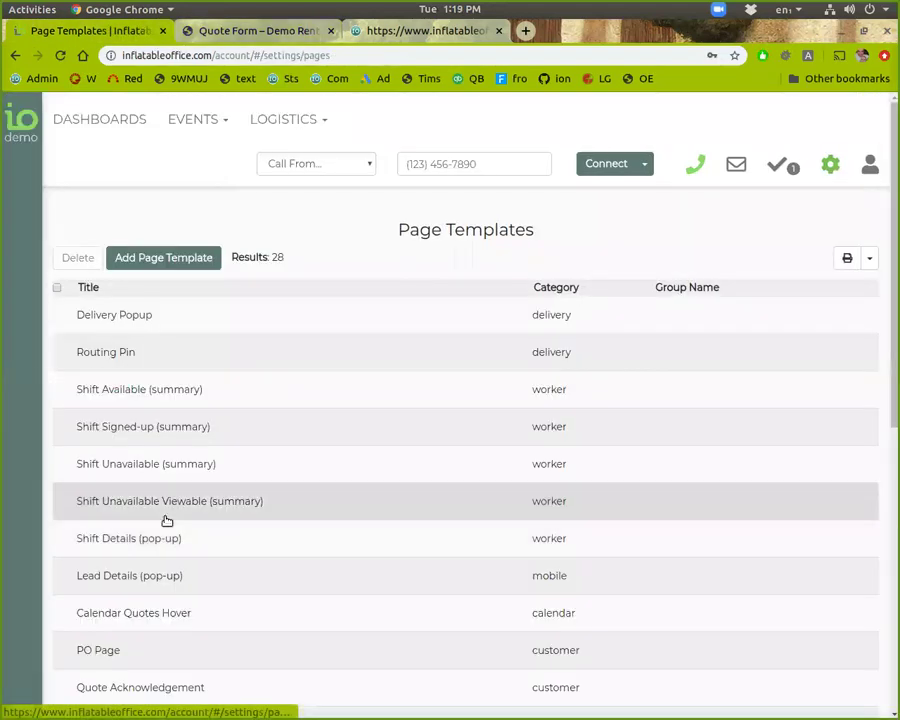
{"action": "scroll", "coordinate": [161, 565], "scroll_direction": "down", "scroll_amount": 3}
{"action": "scroll", "coordinate": [135, 607], "scroll_direction": "down", "scroll_amount": 5}
{"action": "left_click", "coordinate": [123, 492]}
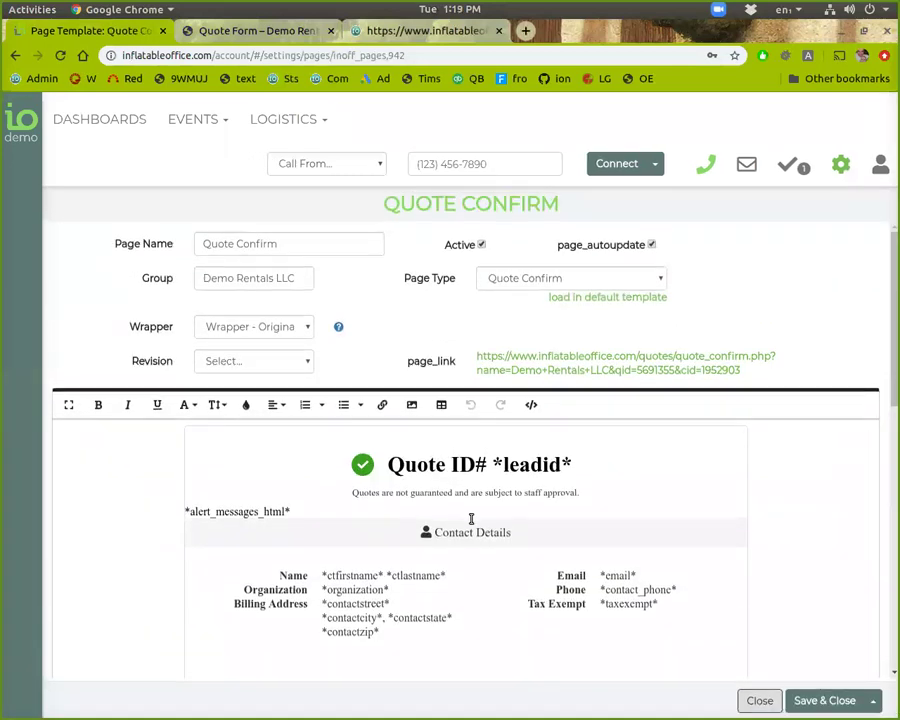
{"action": "scroll", "coordinate": [530, 612], "scroll_direction": "down", "scroll_amount": 2}
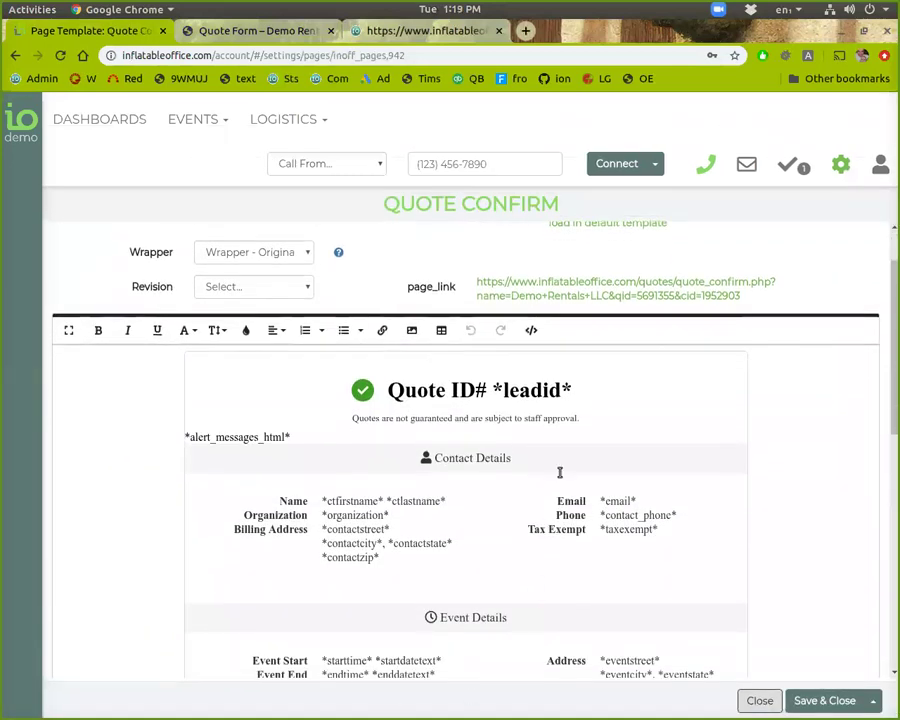
{"action": "scroll", "coordinate": [545, 400], "scroll_direction": "up", "scroll_amount": 1}
Step: Preview Quote Confirm's live page showing the All-Sport Bouncer quote
{"action": "left_click", "coordinate": [535, 332]}
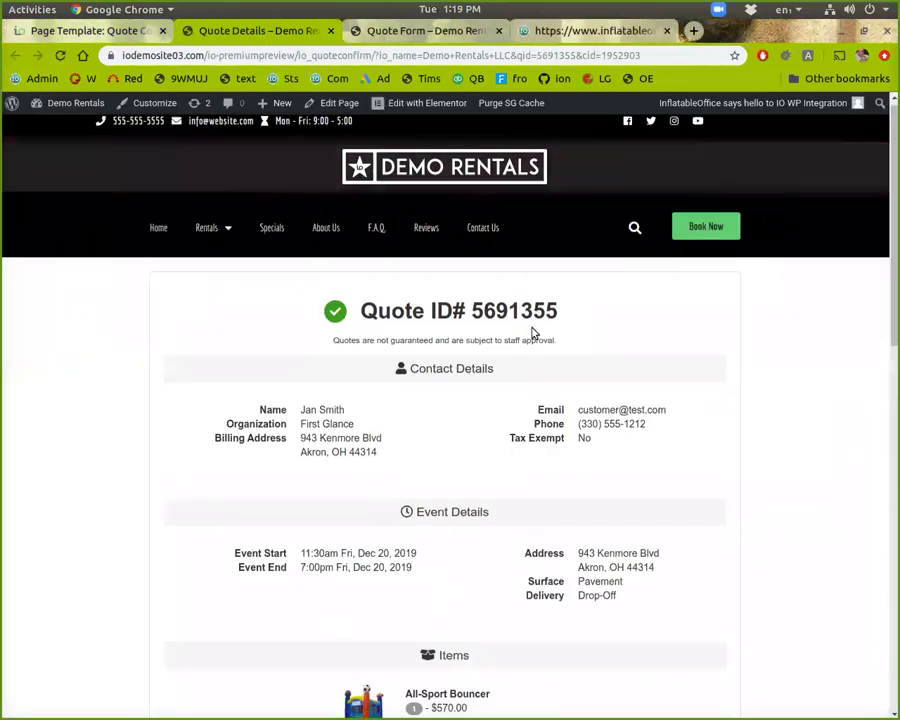
{"action": "scroll", "coordinate": [532, 331], "scroll_direction": "down", "scroll_amount": 4}
{"action": "scroll", "coordinate": [540, 566], "scroll_direction": "down", "scroll_amount": 1}
{"action": "scroll", "coordinate": [554, 597], "scroll_direction": "up", "scroll_amount": 5}
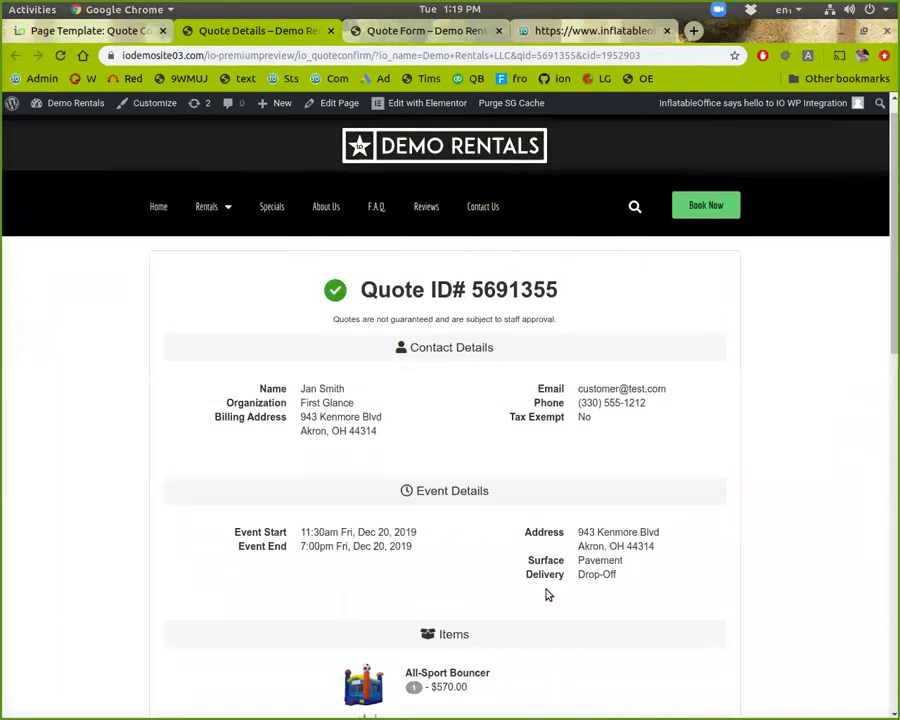
{"action": "left_click", "coordinate": [62, 30]}
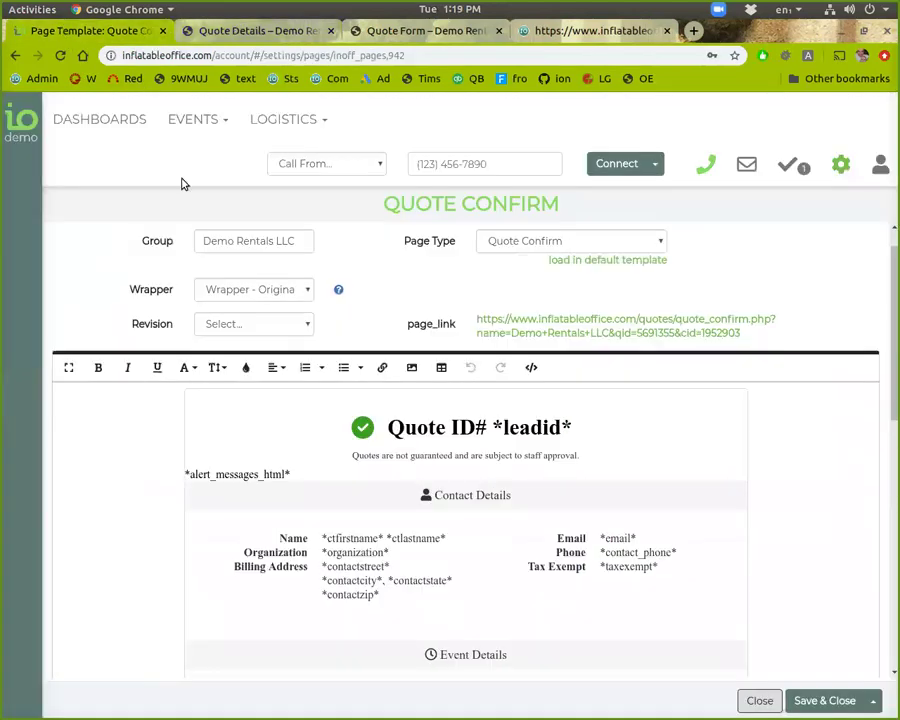
Step: Close the Quote Confirm editor and look over the 28-item Page Templates list
{"action": "left_click", "coordinate": [759, 700]}
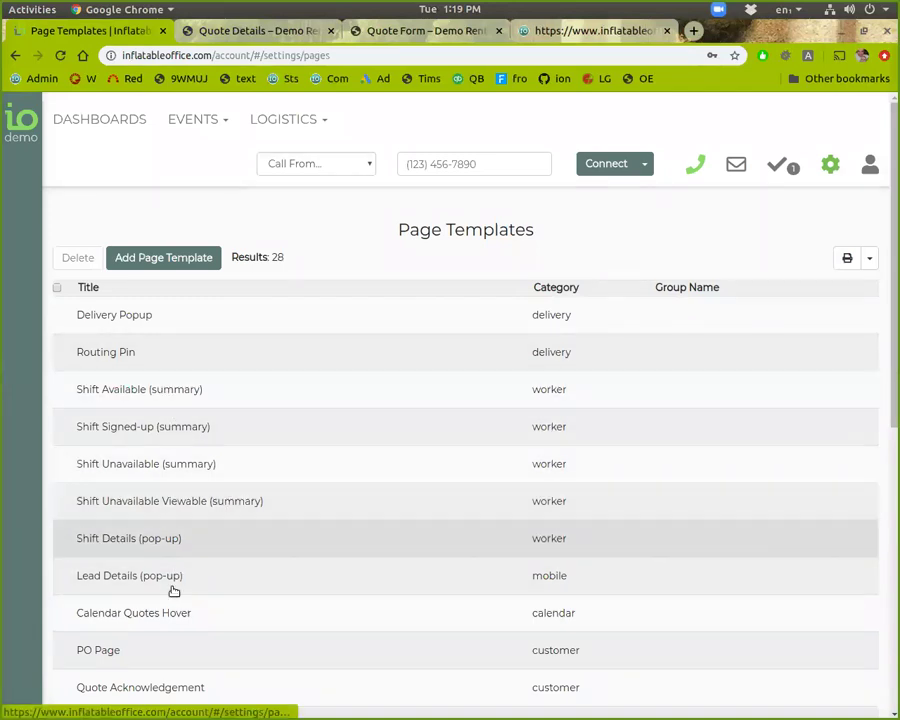
{"action": "scroll", "coordinate": [172, 600], "scroll_direction": "down", "scroll_amount": 1}
{"action": "scroll", "coordinate": [170, 620], "scroll_direction": "down", "scroll_amount": 1}
{"action": "scroll", "coordinate": [170, 655], "scroll_direction": "down", "scroll_amount": 1}
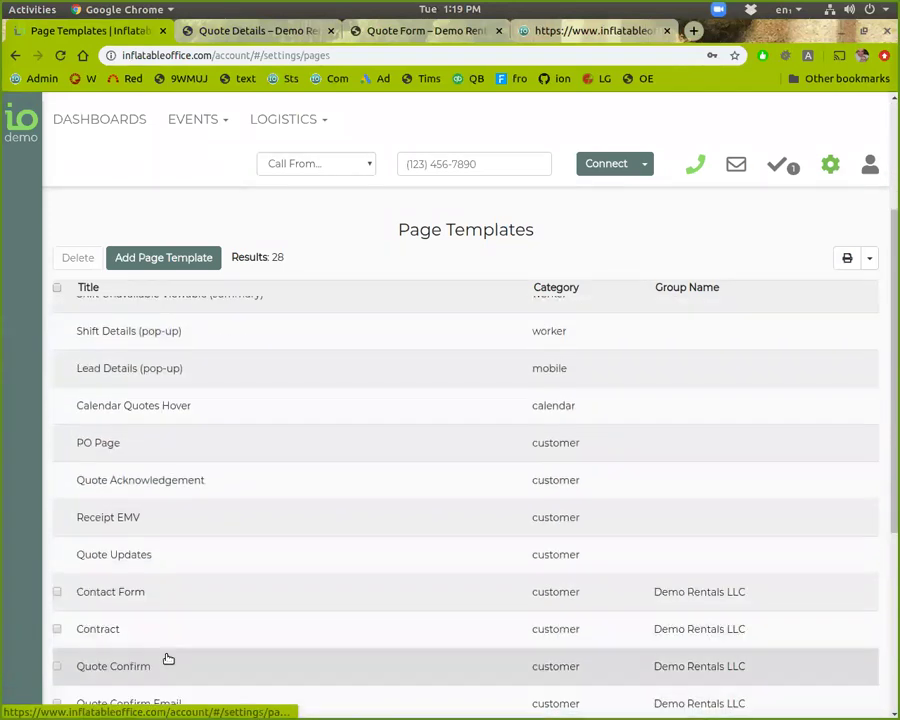
Step: In the Contract template, delete the remainder of the opening sentence, then close the editor
{"action": "left_click", "coordinate": [147, 625]}
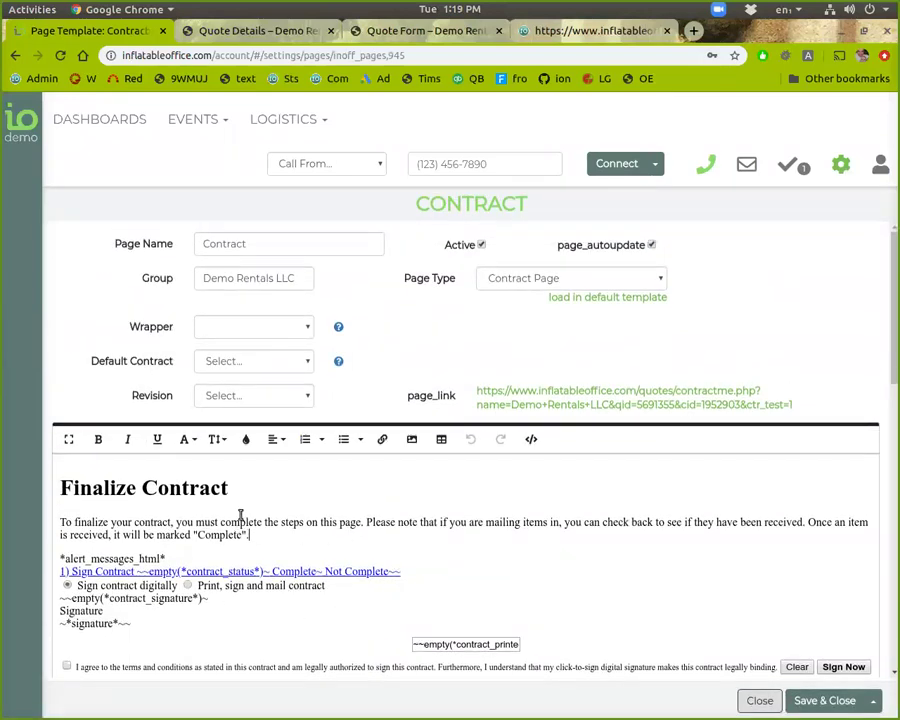
{"action": "left_click_drag", "start_coordinate": [258, 533], "coordinate": [174, 522]}
{"action": "key", "text": "BackSpace"}
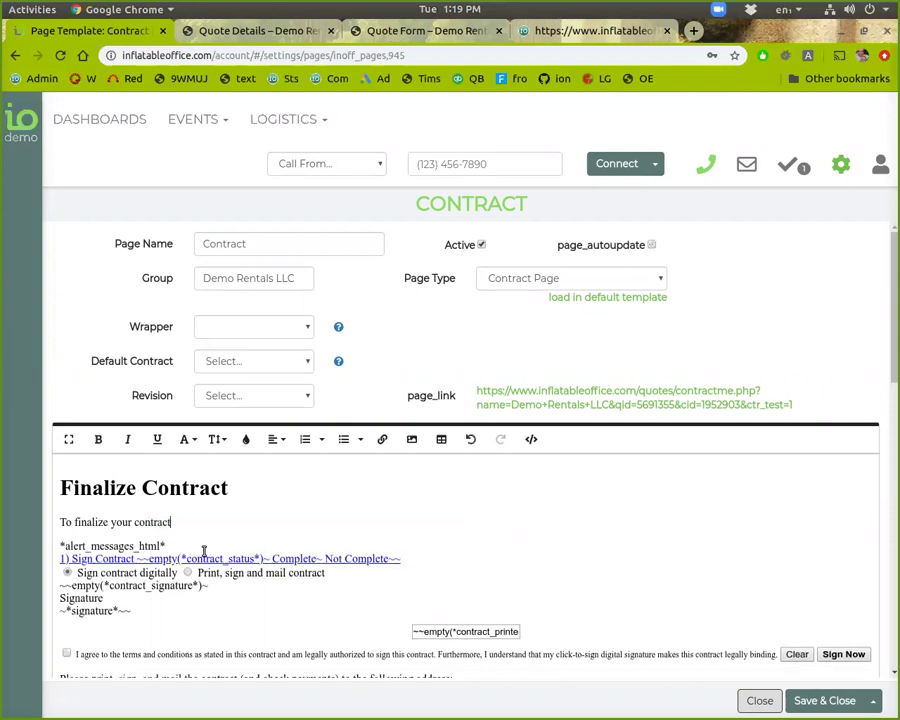
{"action": "key", "text": "BackSpace"}
{"action": "left_click", "coordinate": [245, 397]}
{"action": "left_click", "coordinate": [579, 587]}
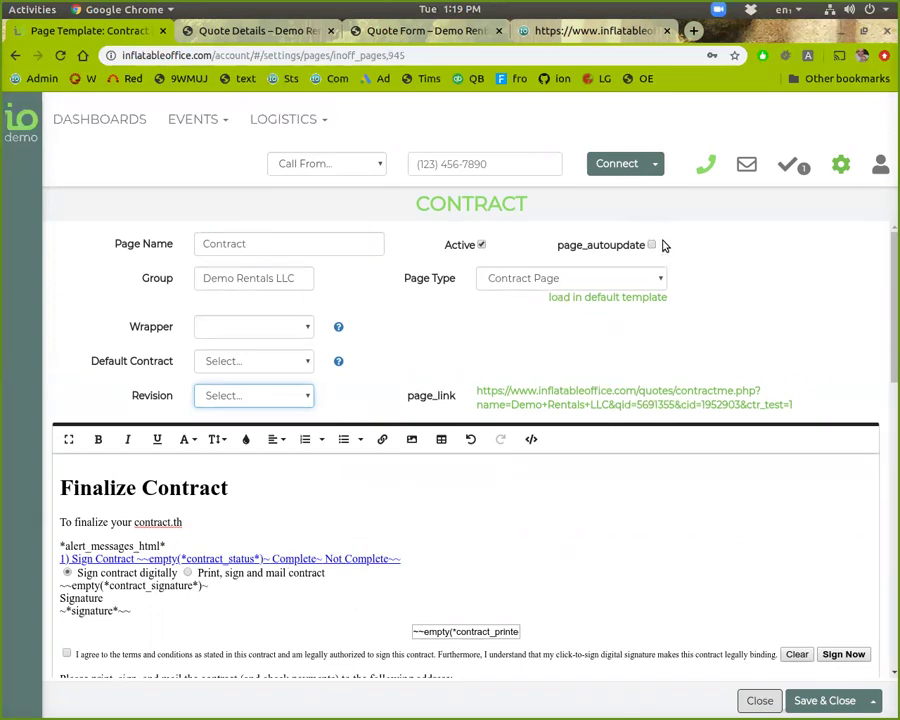
{"action": "left_click", "coordinate": [759, 700]}
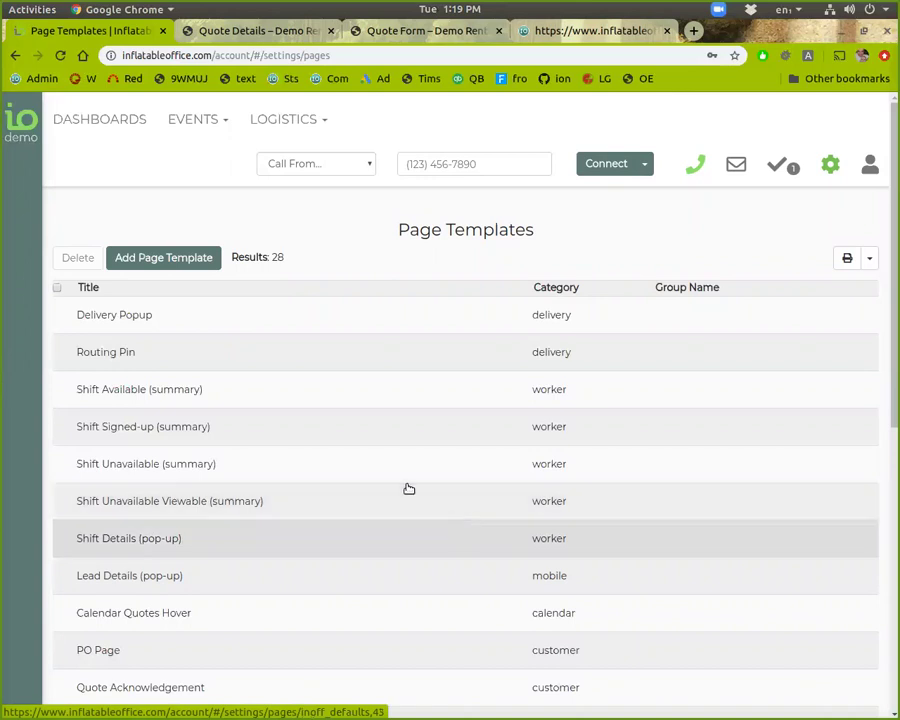
Step: Scroll through the 28 Page Templates, then open the EVENTS navigation menu
{"action": "scroll", "coordinate": [175, 590], "scroll_direction": "down", "scroll_amount": 3}
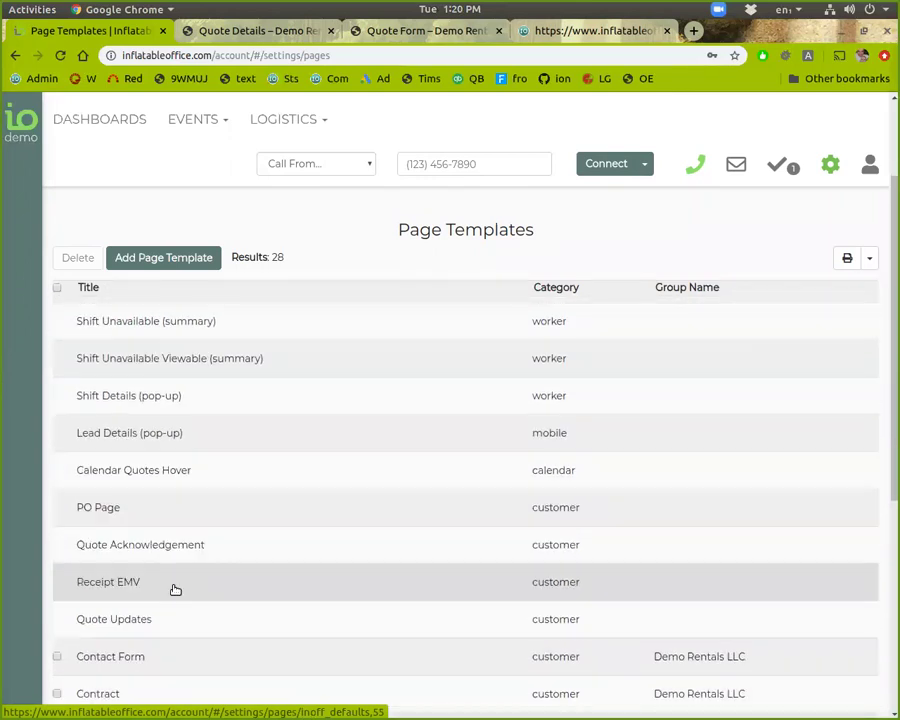
{"action": "scroll", "coordinate": [175, 590], "scroll_direction": "down", "scroll_amount": 7}
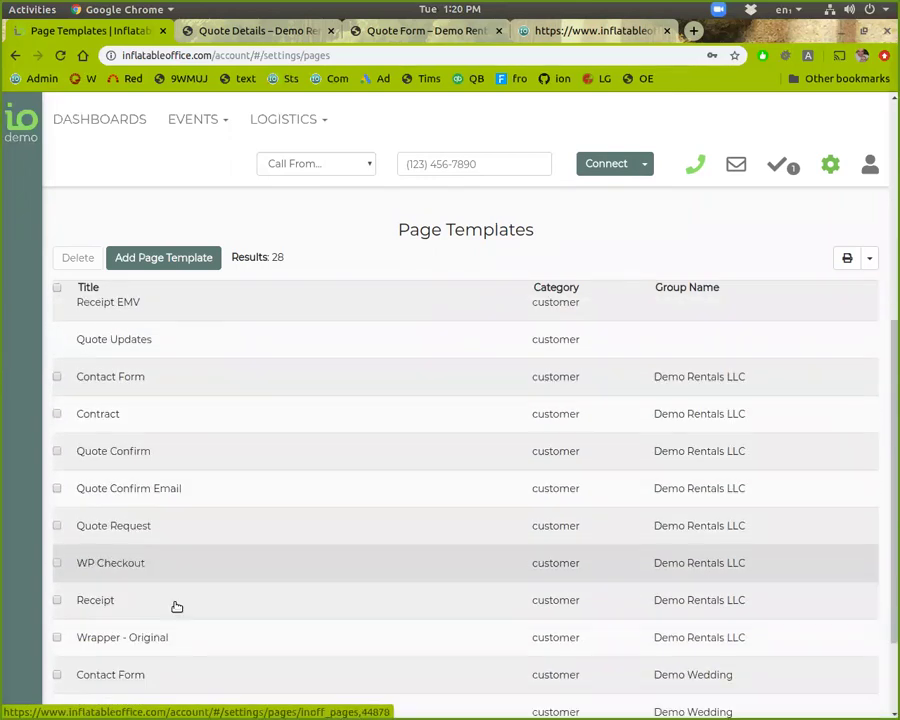
{"action": "scroll", "coordinate": [176, 540], "scroll_direction": "up", "scroll_amount": 11}
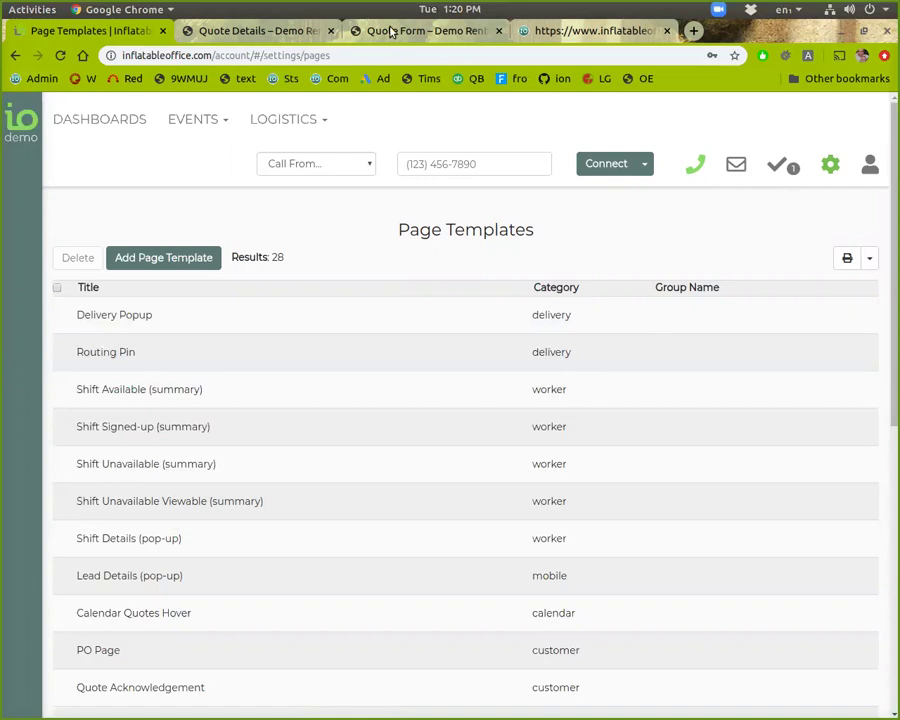
{"action": "left_click", "coordinate": [210, 135]}
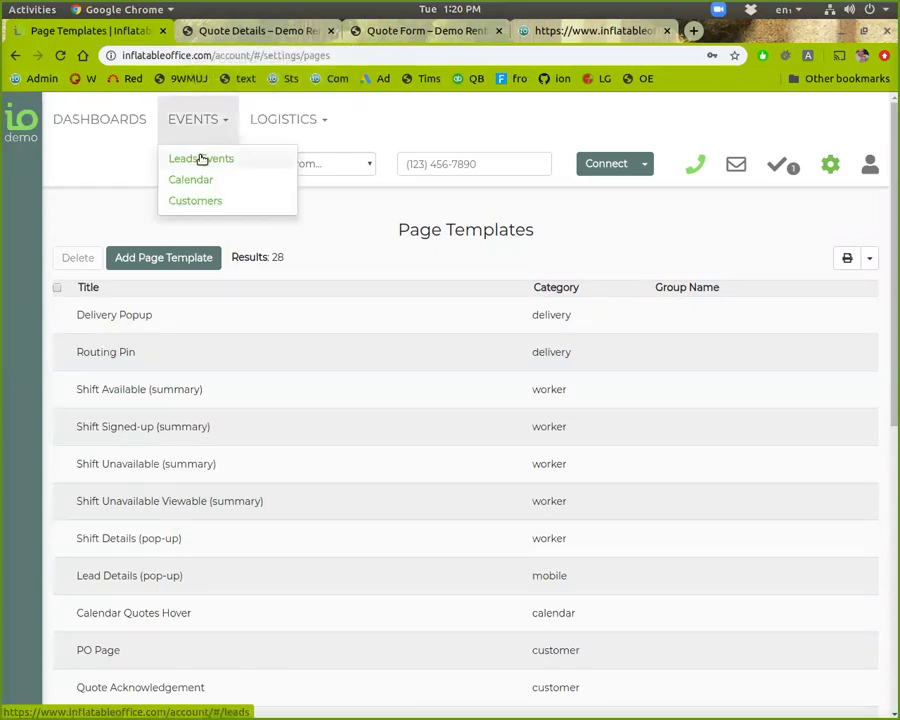
Step: Open Leads/Events and filter the list to events in the next 30 days
{"action": "left_click", "coordinate": [201, 159]}
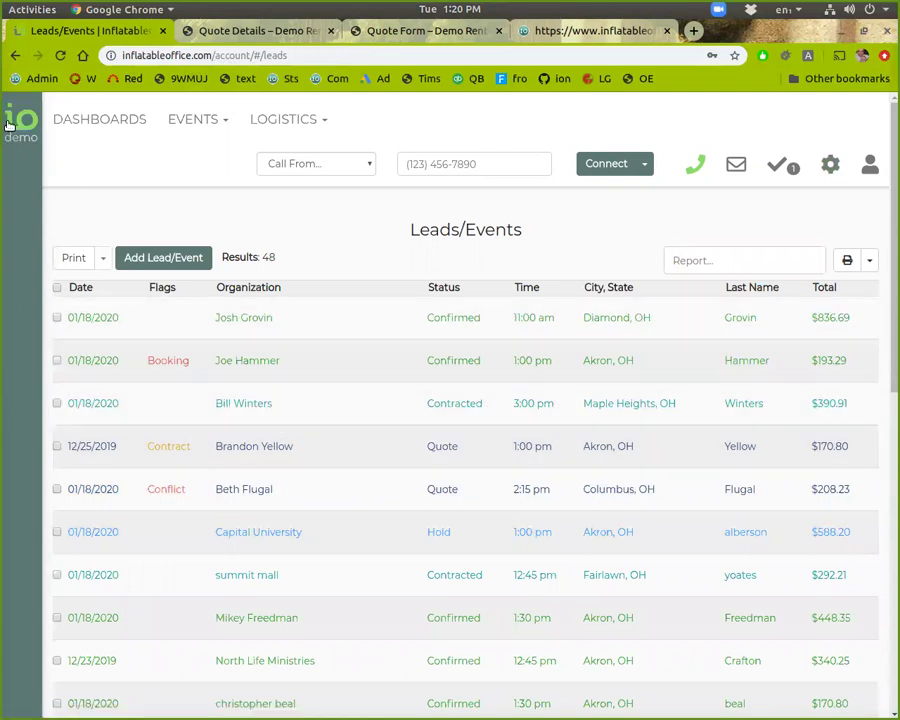
{"action": "mouse_move", "coordinate": [9, 126]}
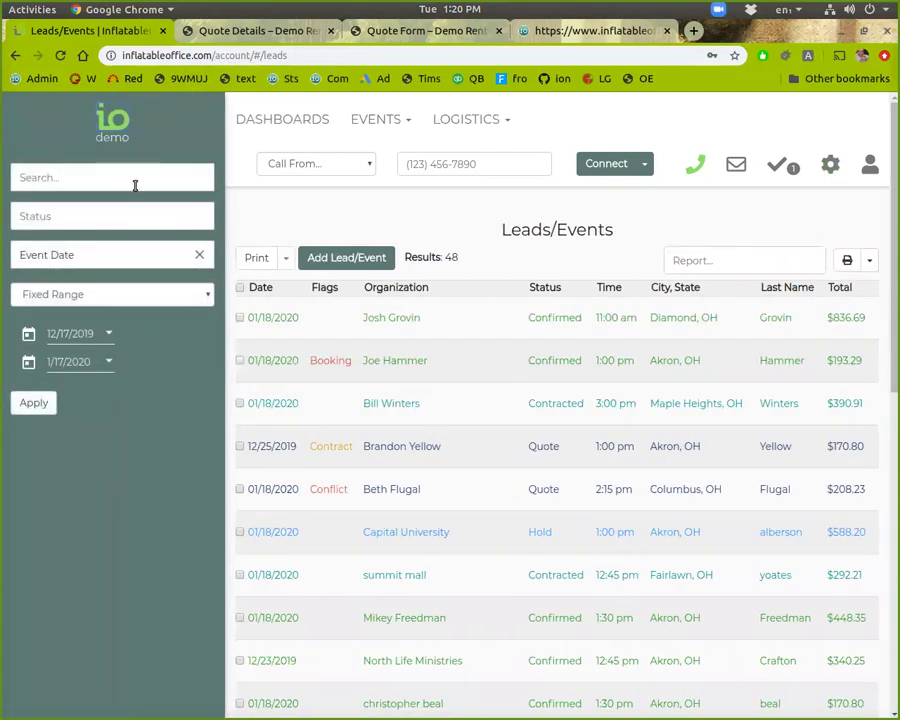
{"action": "left_click", "coordinate": [153, 300]}
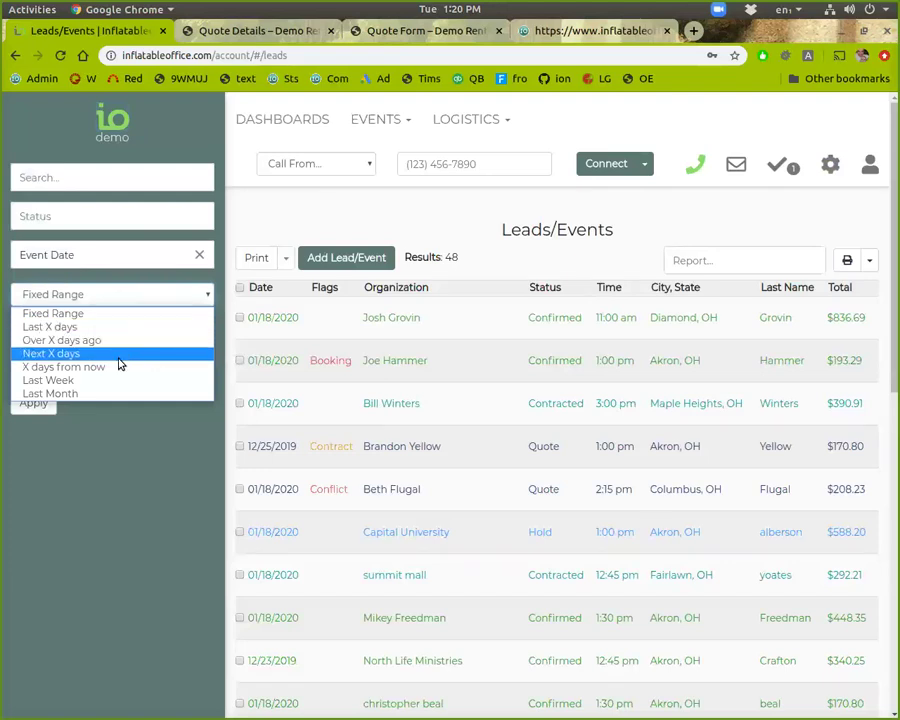
{"action": "left_click", "coordinate": [118, 355]}
{"action": "left_click", "coordinate": [30, 338]}
{"action": "type", "text": "30"}
{"action": "left_click", "coordinate": [34, 371]}
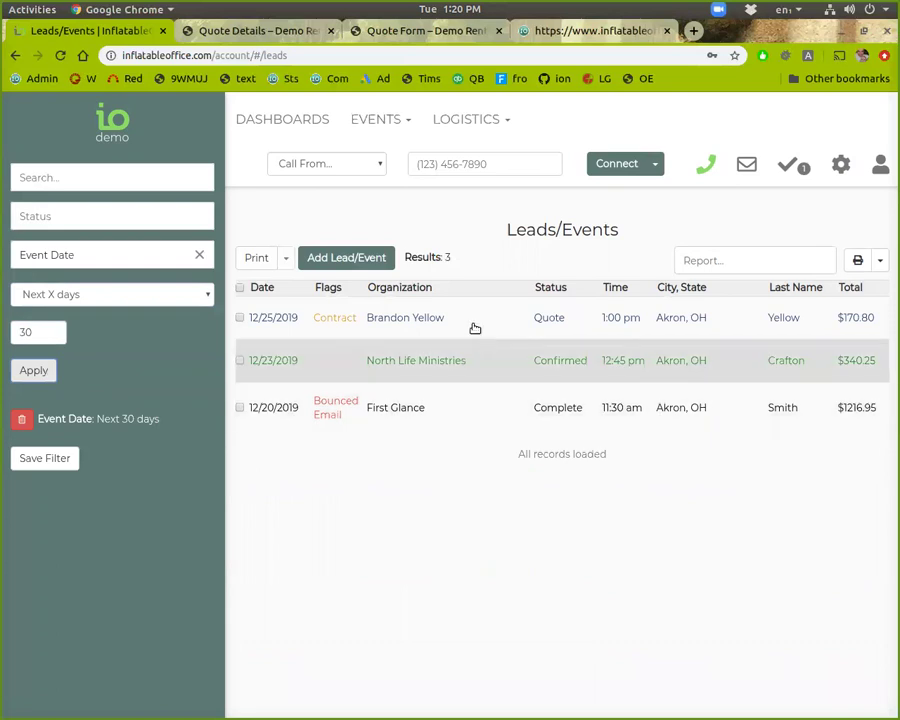
Step: Sort by Date ascending, descending, then reset, and remove the Next 30 days filter
{"action": "left_click", "coordinate": [268, 289]}
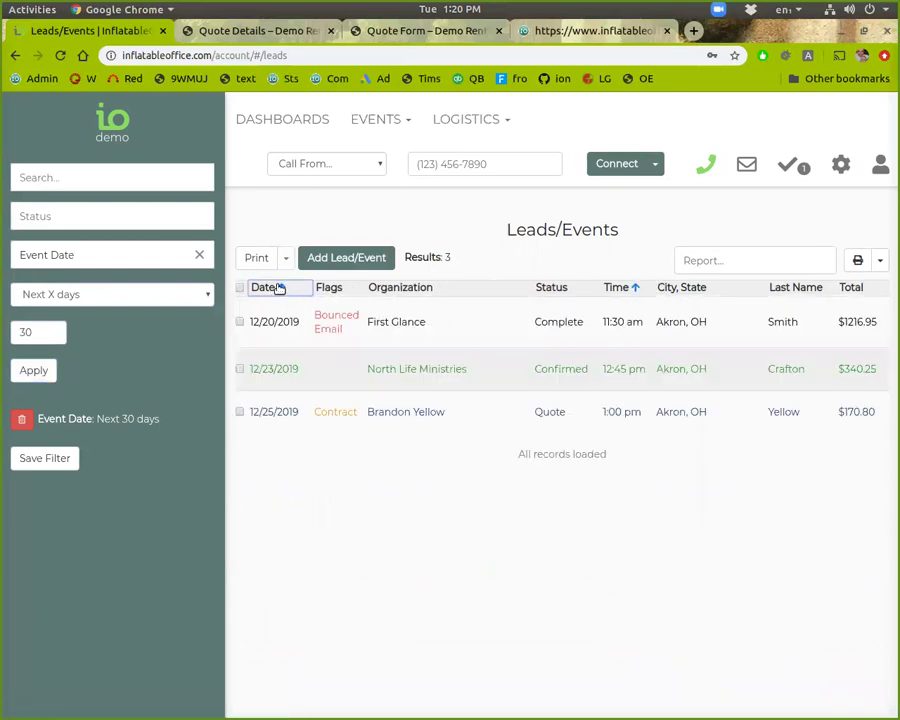
{"action": "left_click", "coordinate": [280, 288]}
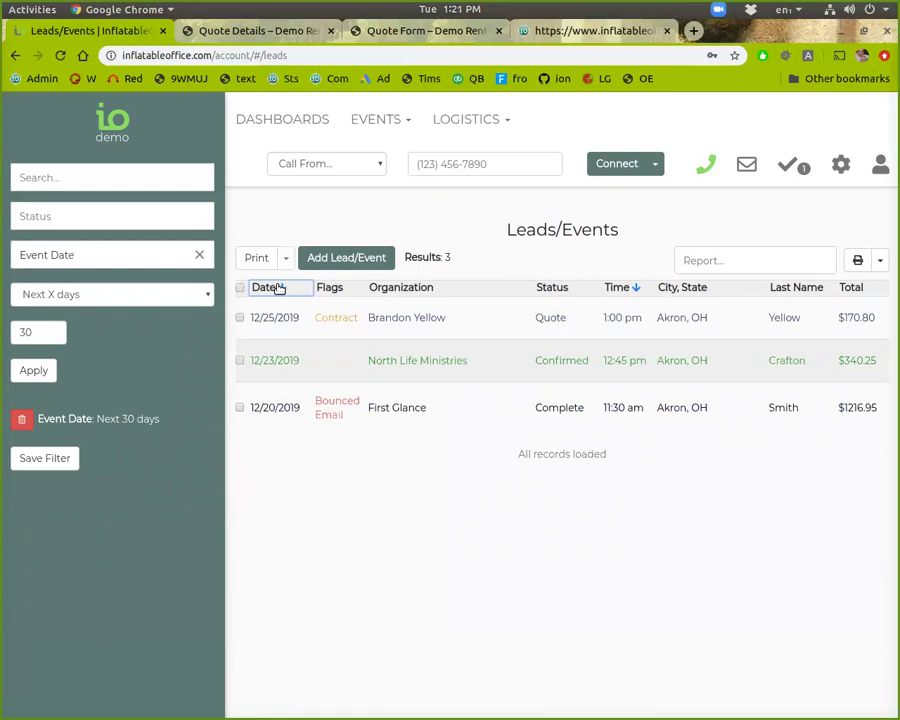
{"action": "left_click", "coordinate": [288, 288]}
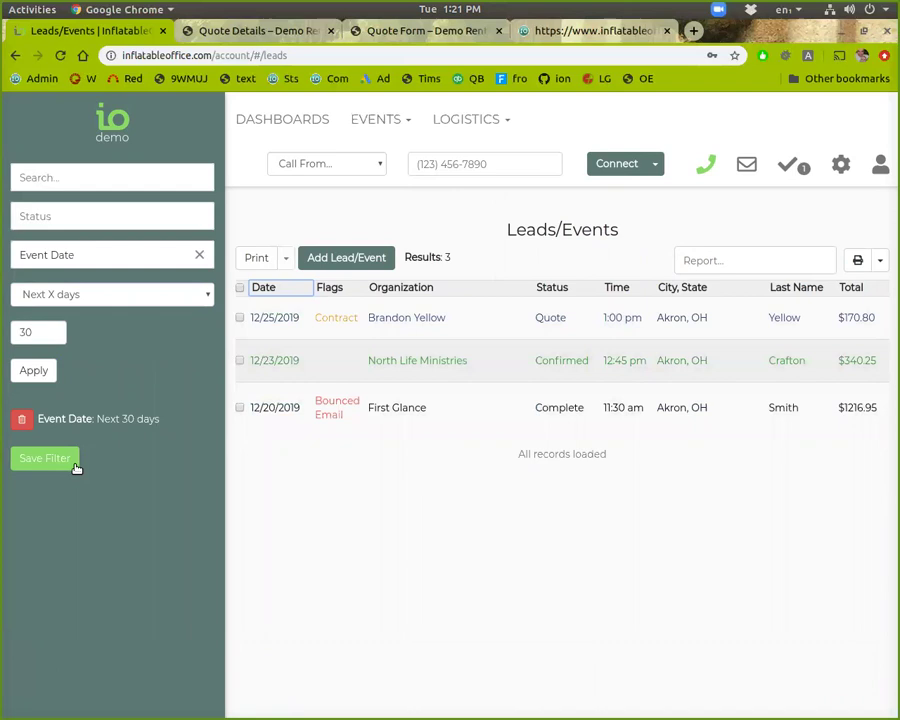
{"action": "left_click", "coordinate": [18, 419]}
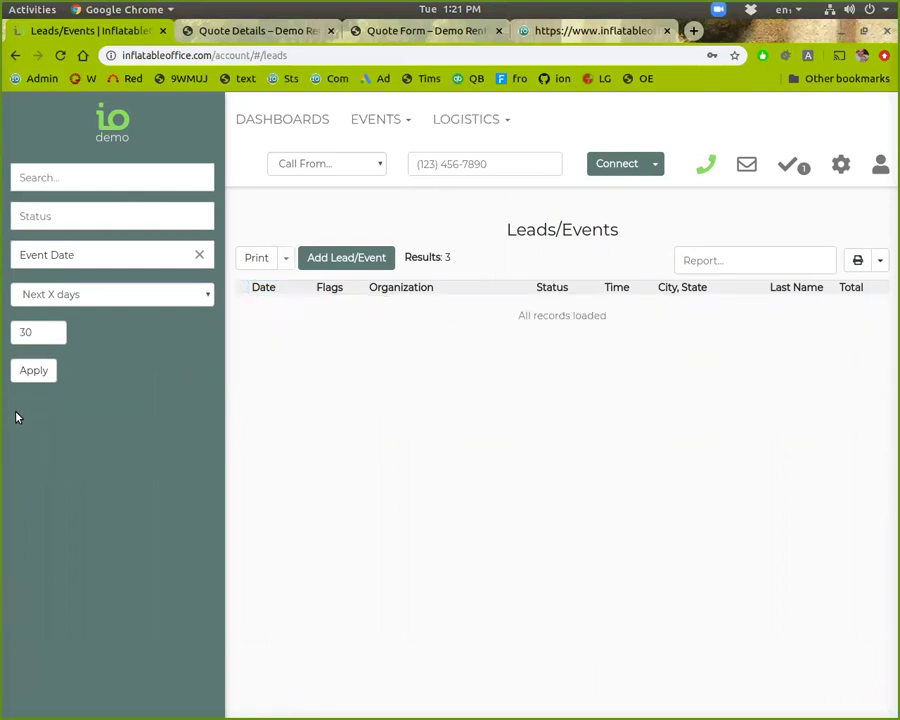
Step: Filter leads by every status, drop Quote, then clear the status filters
{"action": "left_click", "coordinate": [129, 216]}
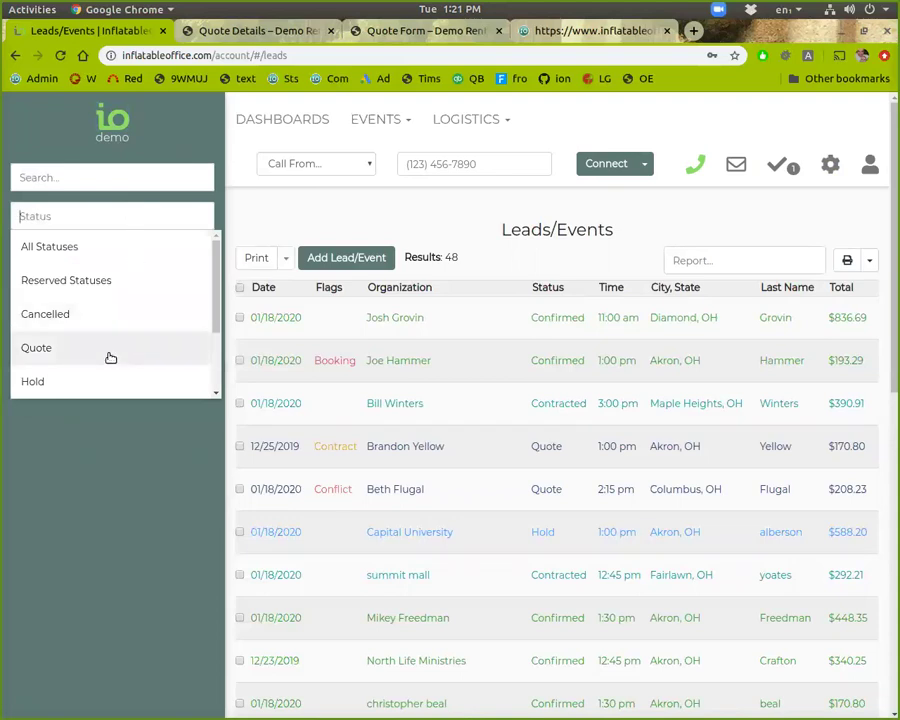
{"action": "left_click", "coordinate": [76, 260]}
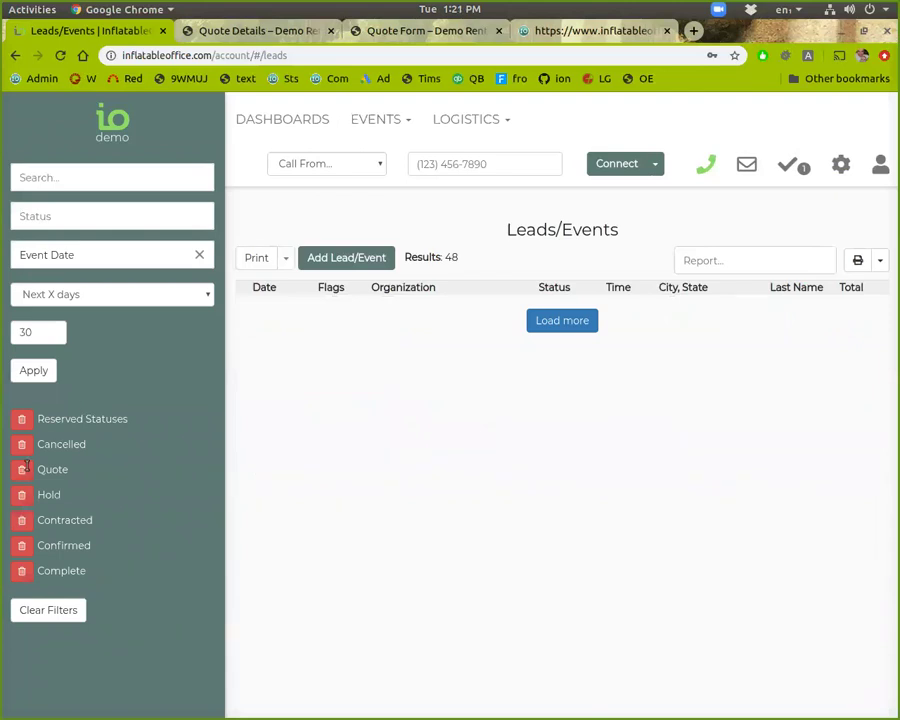
{"action": "left_click", "coordinate": [22, 469]}
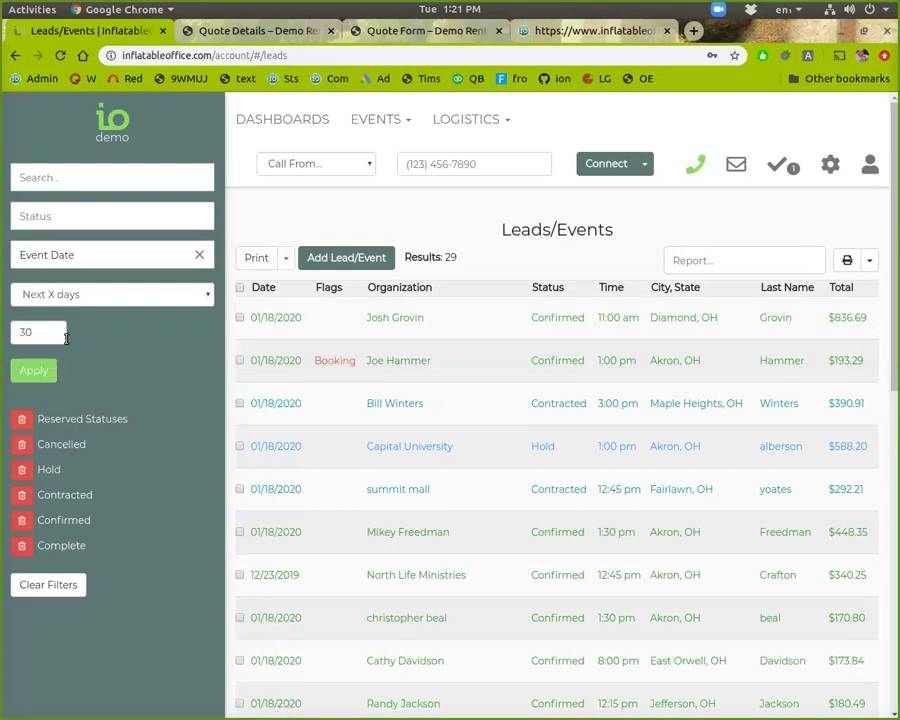
{"action": "left_click", "coordinate": [30, 584]}
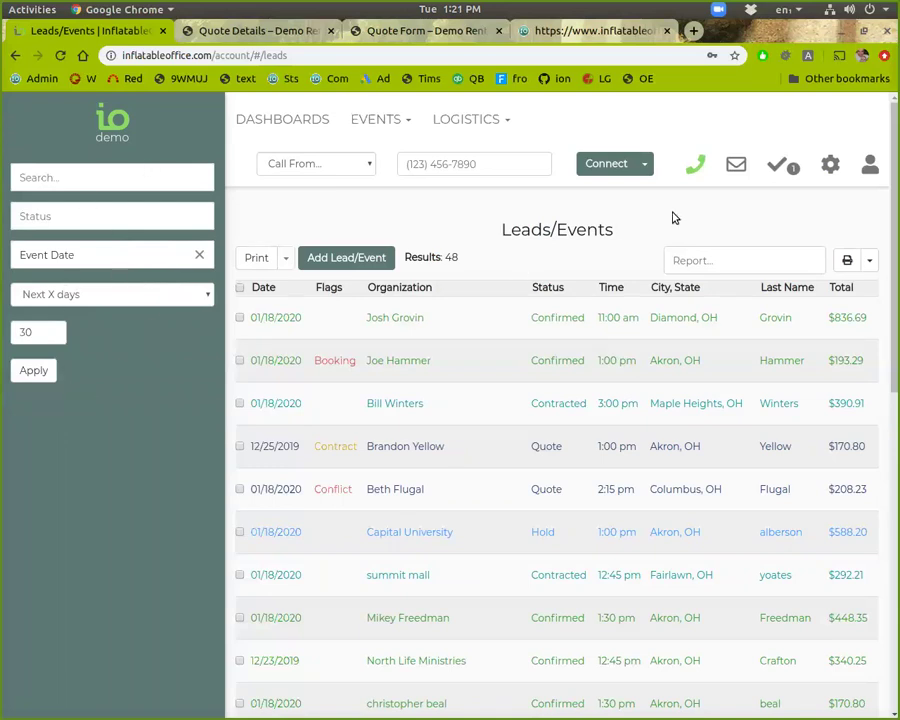
Step: Apply the Charge Card predefined search filter, then start a new lead/event
{"action": "left_click", "coordinate": [830, 164]}
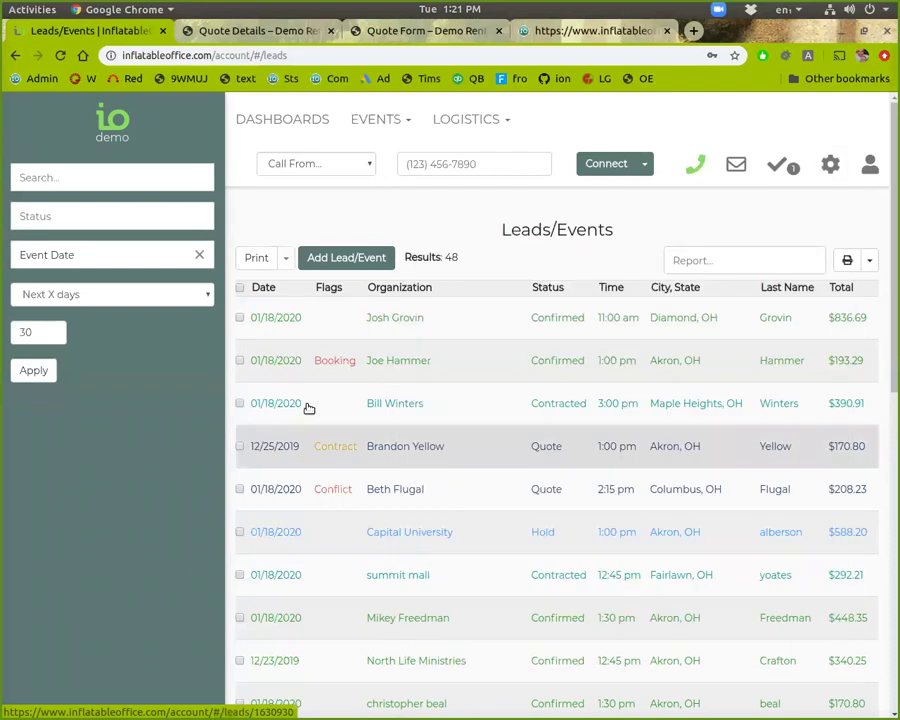
{"action": "left_click", "coordinate": [76, 168]}
{"action": "left_click_drag", "start_coordinate": [222, 242], "coordinate": [203, 337]}
{"action": "left_click", "coordinate": [191, 173]}
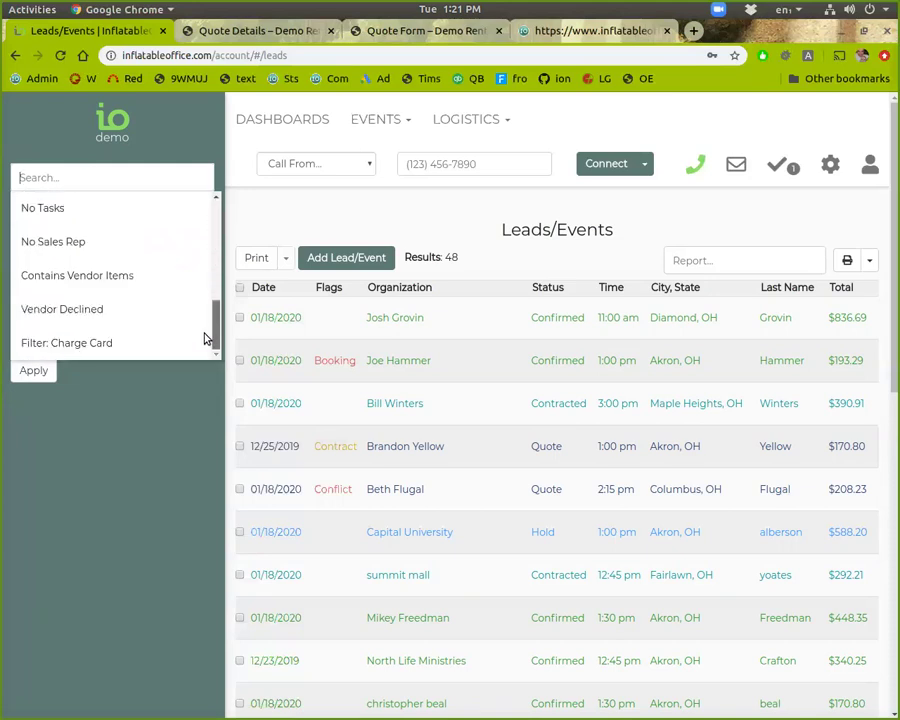
{"action": "left_click", "coordinate": [98, 344]}
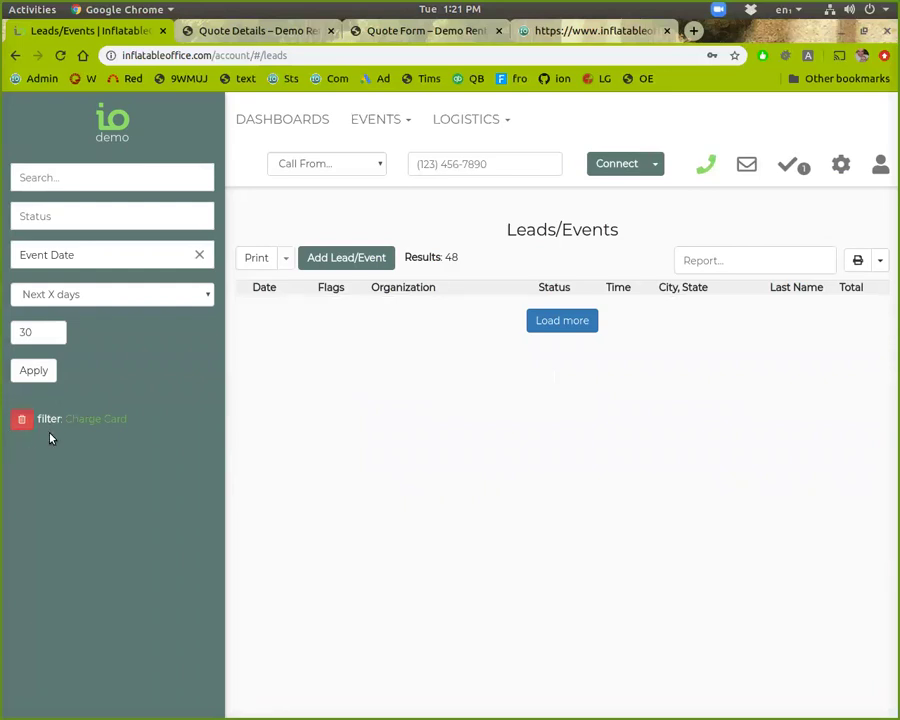
{"action": "left_click", "coordinate": [367, 263]}
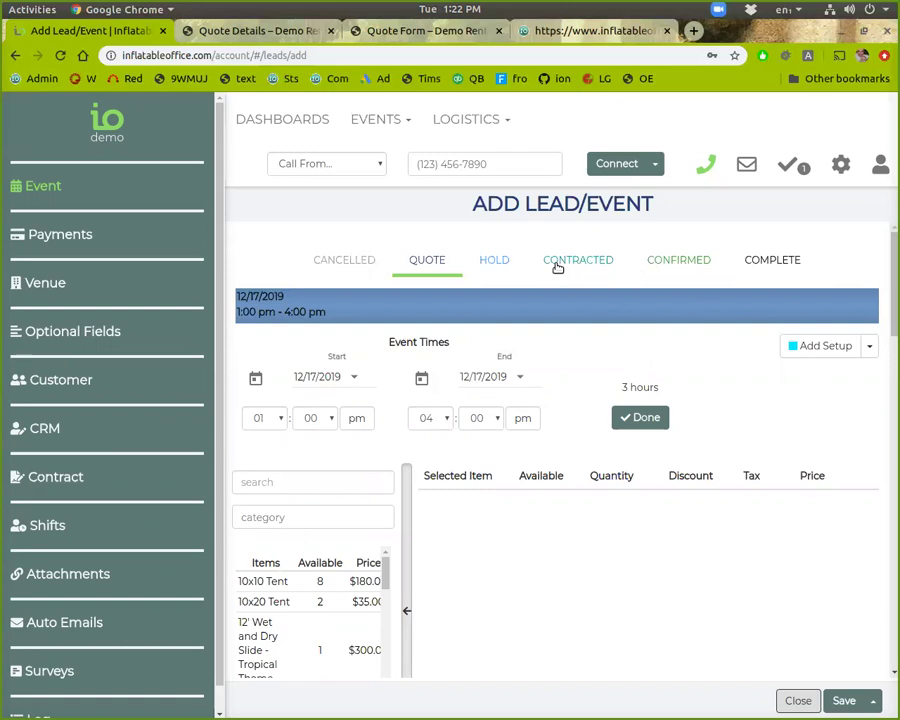
Step: Set the new event's status to Confirmed
{"action": "left_click", "coordinate": [580, 262]}
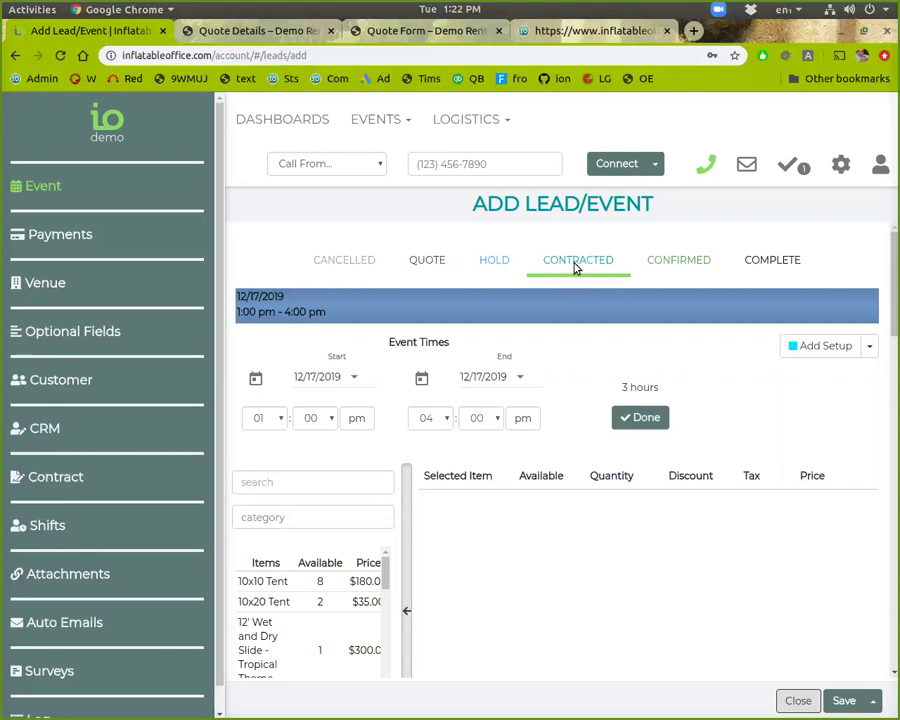
{"action": "left_click", "coordinate": [671, 264]}
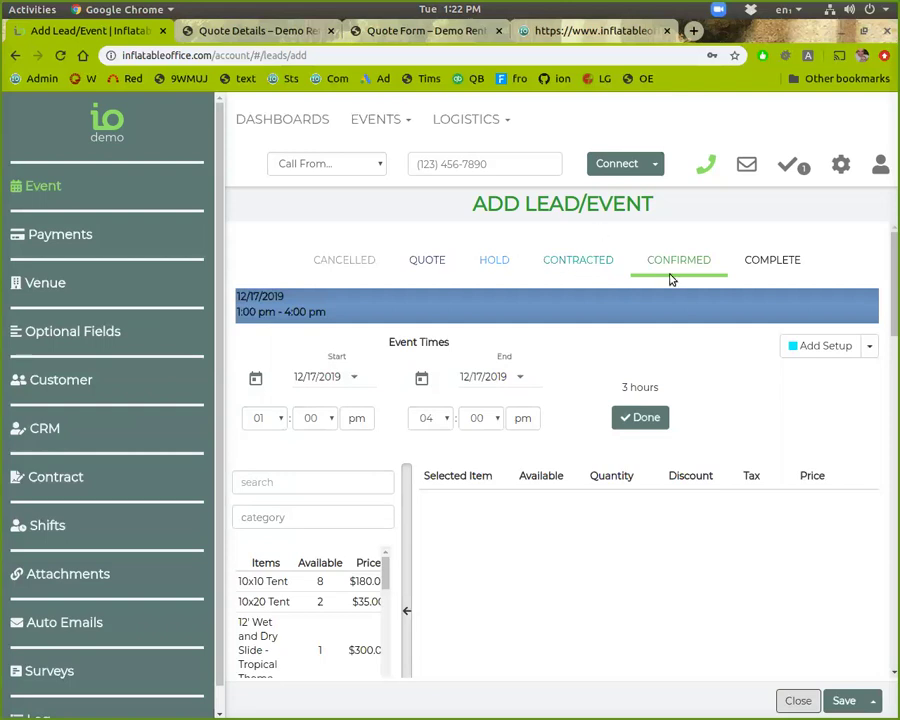
{"action": "left_click", "coordinate": [602, 265]}
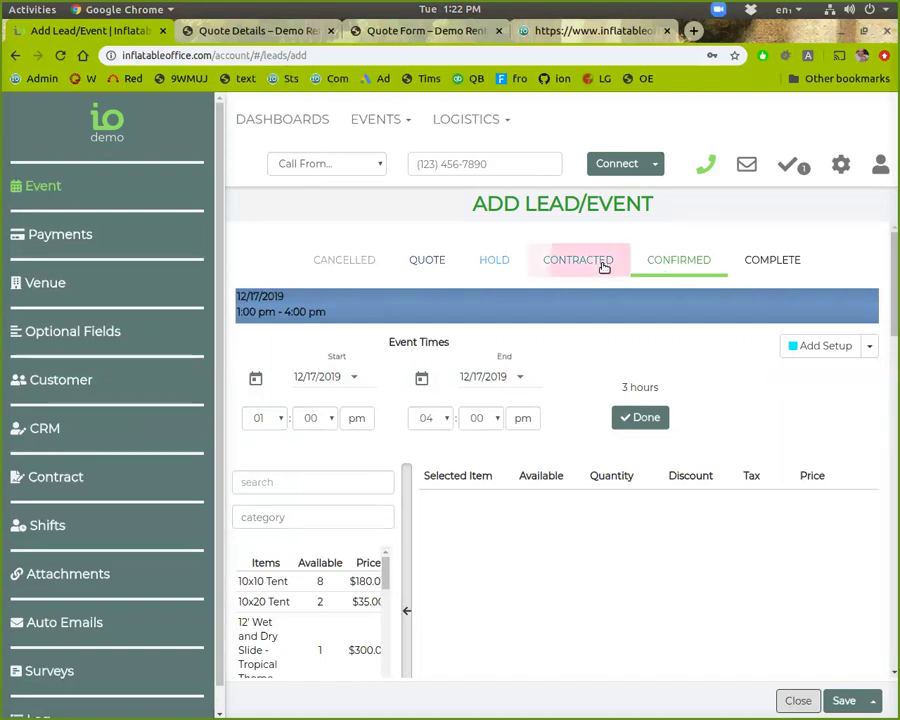
{"action": "left_click", "coordinate": [667, 265]}
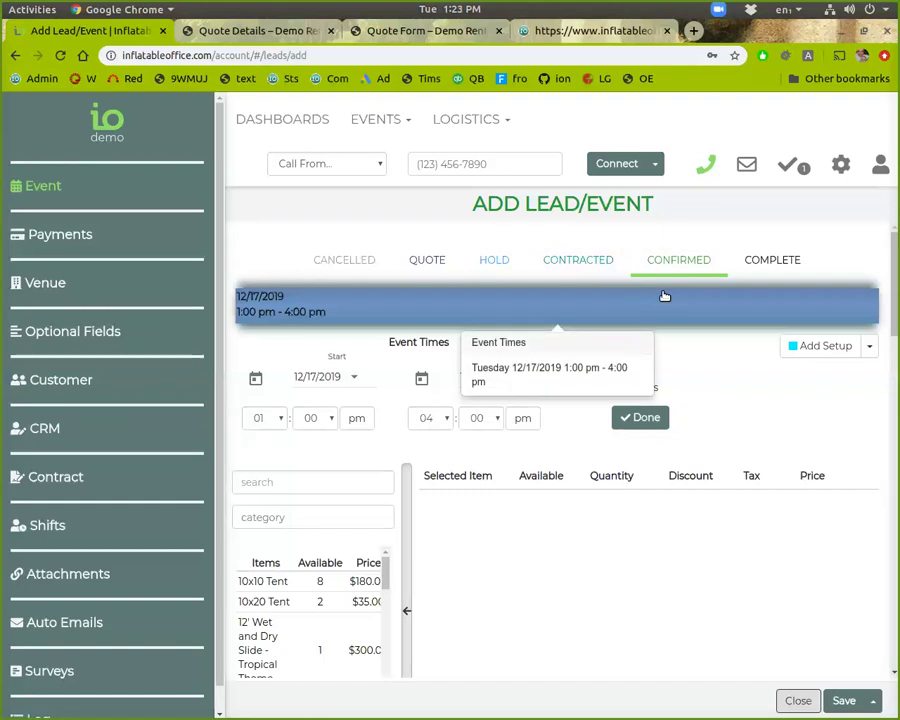
{"action": "scroll", "coordinate": [407, 362], "scroll_direction": "down", "scroll_amount": 2}
{"action": "scroll", "coordinate": [420, 358], "scroll_direction": "up", "scroll_amount": 2}
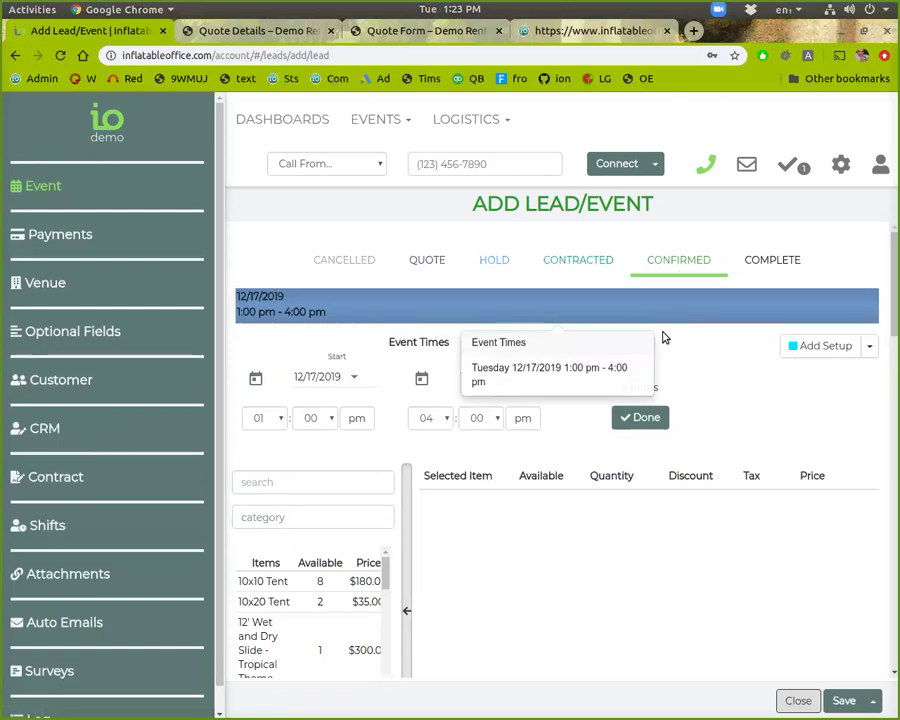
{"action": "scroll", "coordinate": [629, 458], "scroll_direction": "down", "scroll_amount": 3}
{"action": "scroll", "coordinate": [629, 456], "scroll_direction": "up", "scroll_amount": 3}
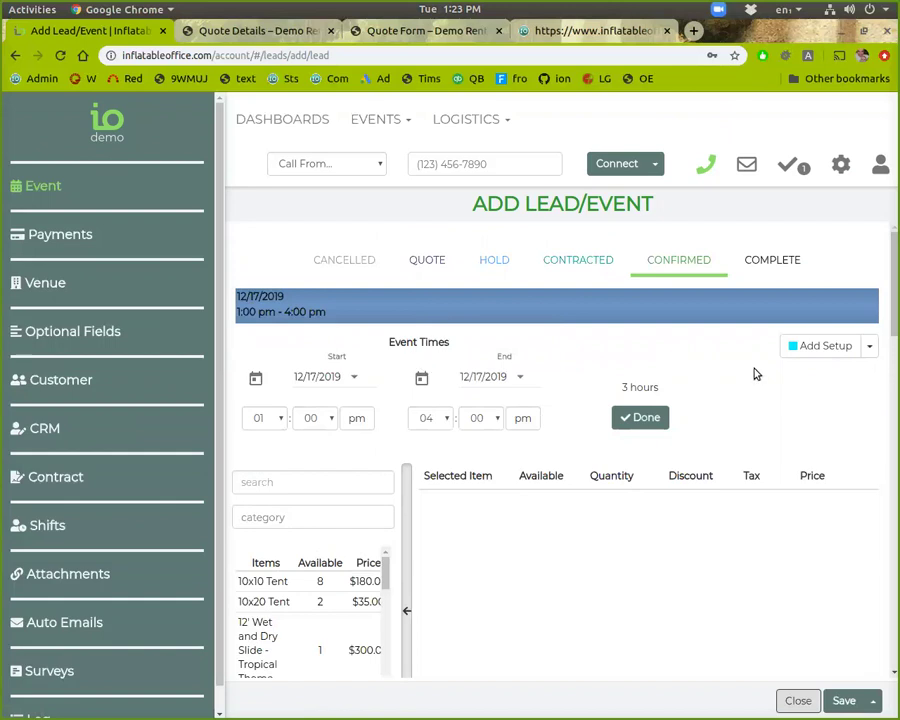
Step: Reschedule the event to 12/18/2019, 1:00–4:00 pm, leaving the setup period off
{"action": "left_click", "coordinate": [828, 350]}
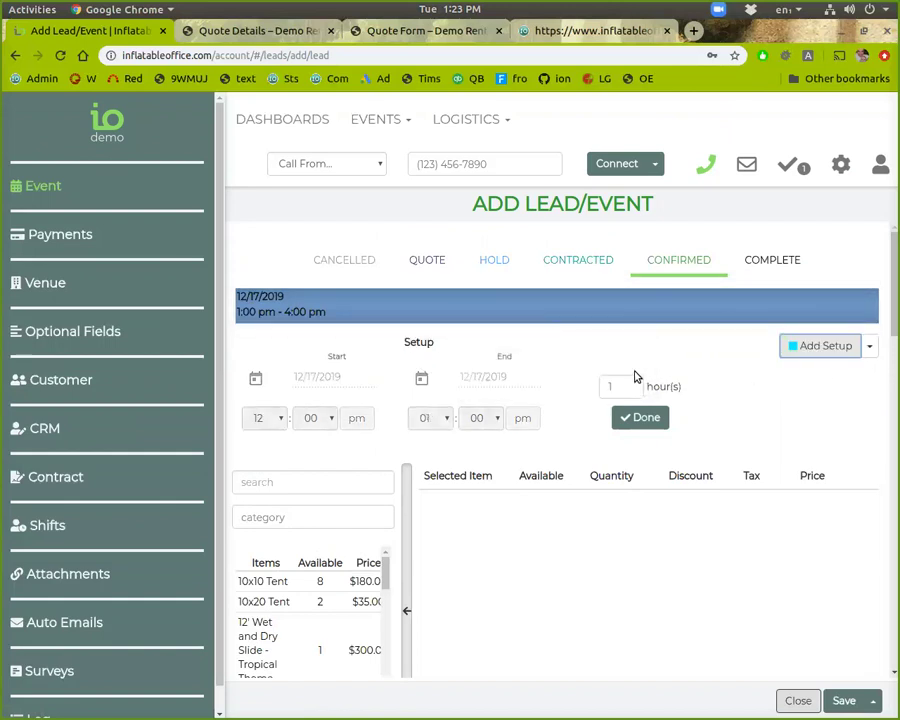
{"action": "left_click", "coordinate": [481, 318]}
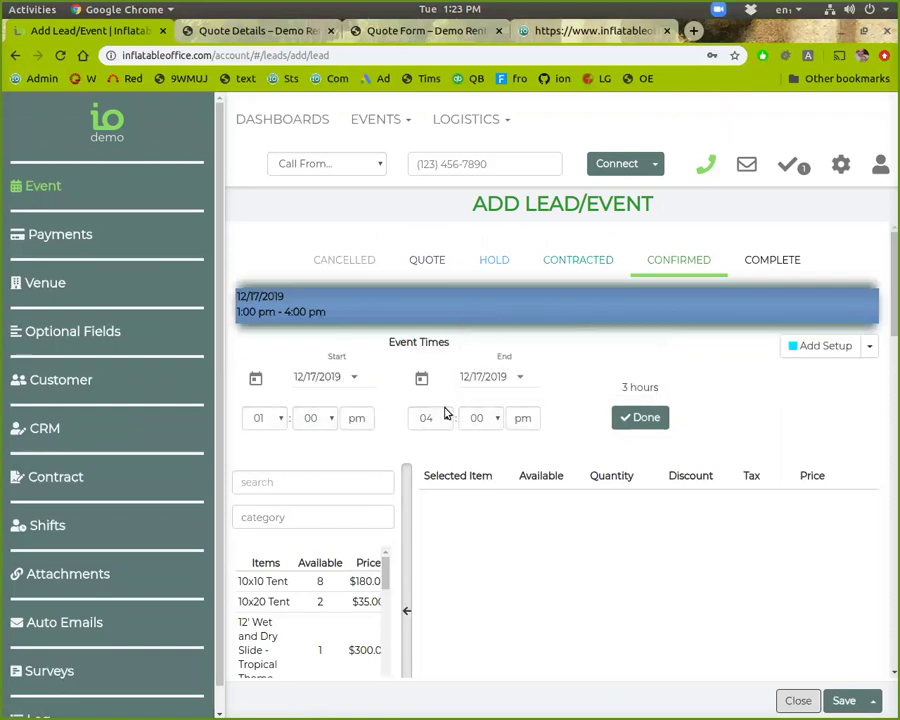
{"action": "left_click", "coordinate": [355, 381]}
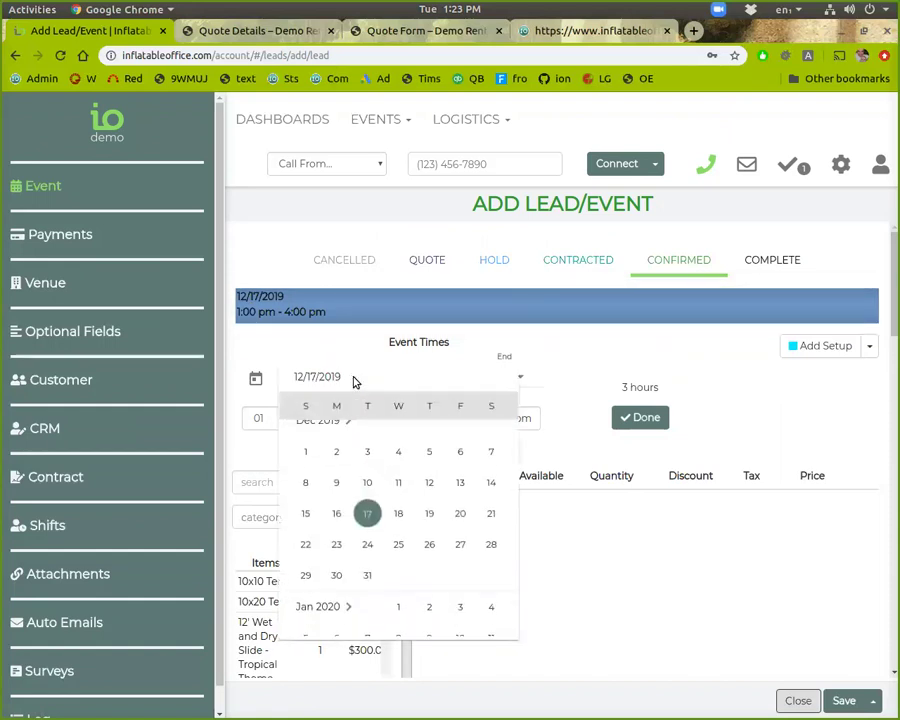
{"action": "left_click", "coordinate": [392, 527]}
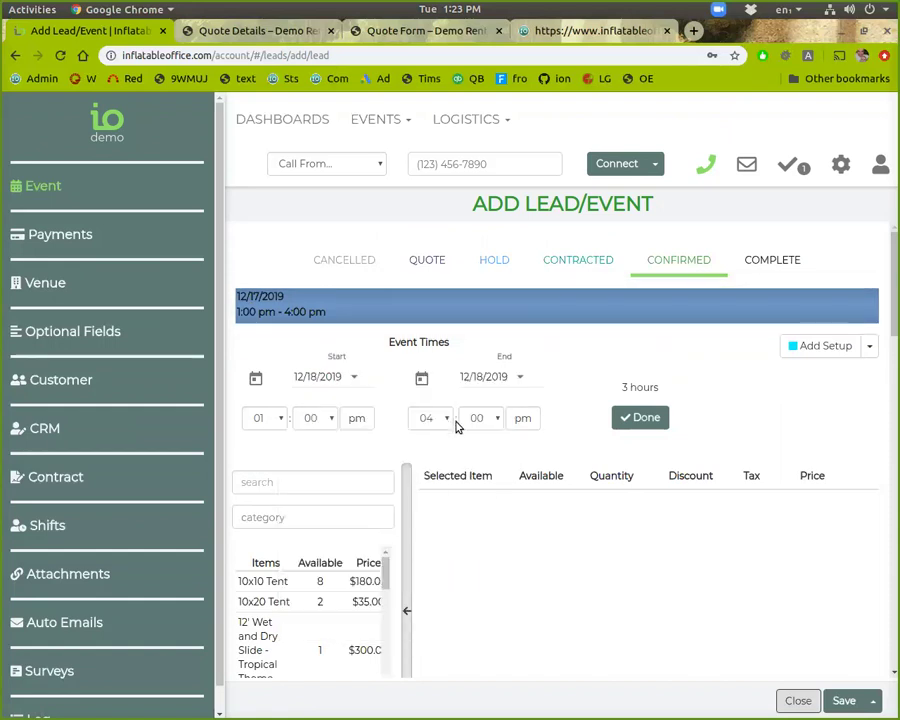
{"action": "scroll", "coordinate": [455, 427], "scroll_direction": "down", "scroll_amount": 3}
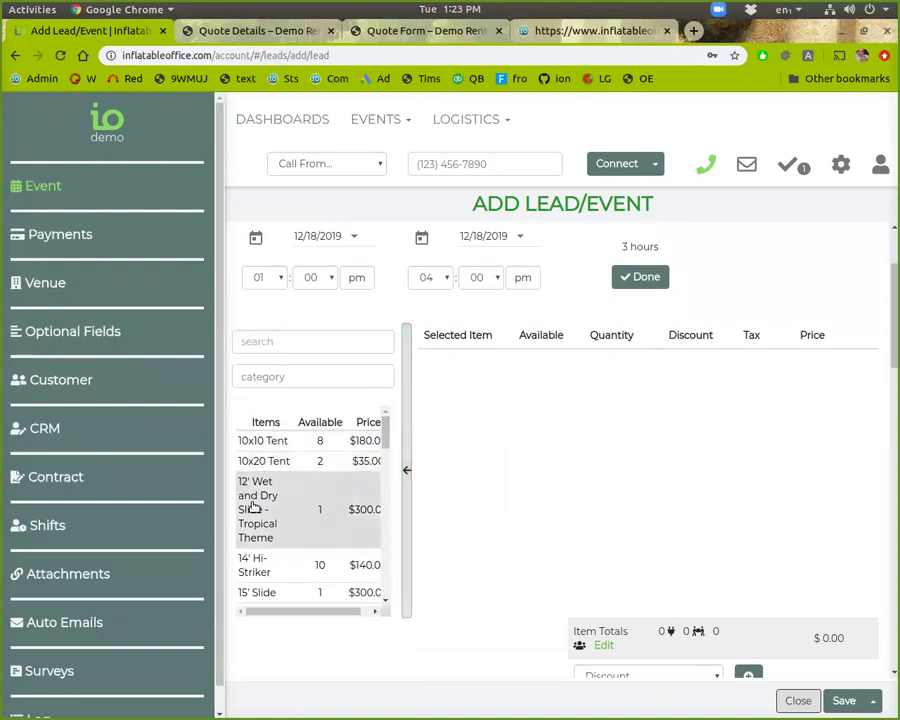
{"action": "scroll", "coordinate": [258, 585], "scroll_direction": "down", "scroll_amount": 2}
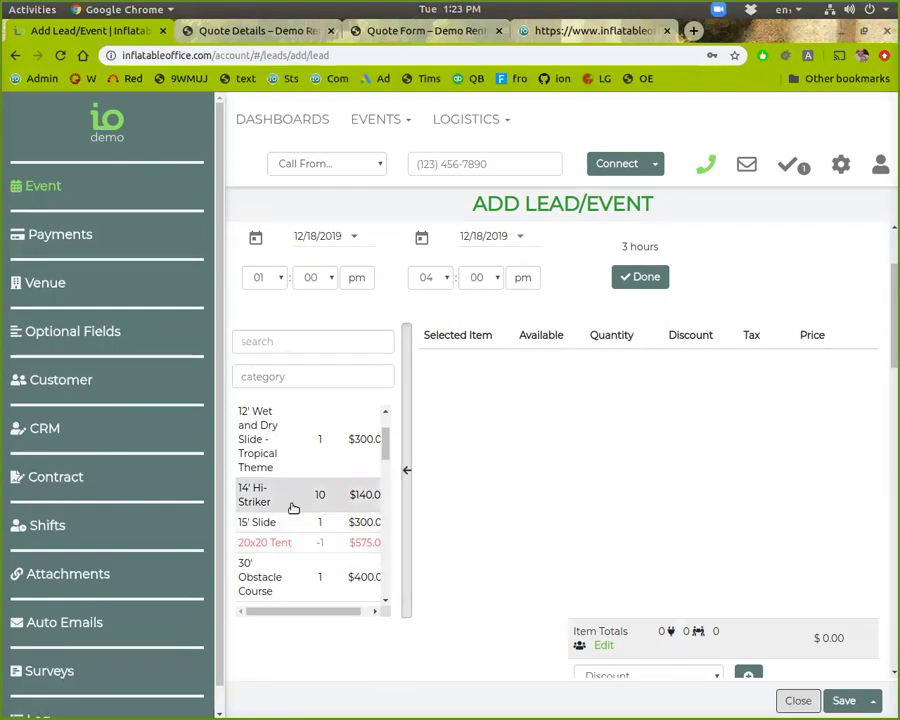
{"action": "scroll", "coordinate": [263, 538], "scroll_direction": "down", "scroll_amount": 2}
{"action": "scroll", "coordinate": [263, 526], "scroll_direction": "up", "scroll_amount": 4}
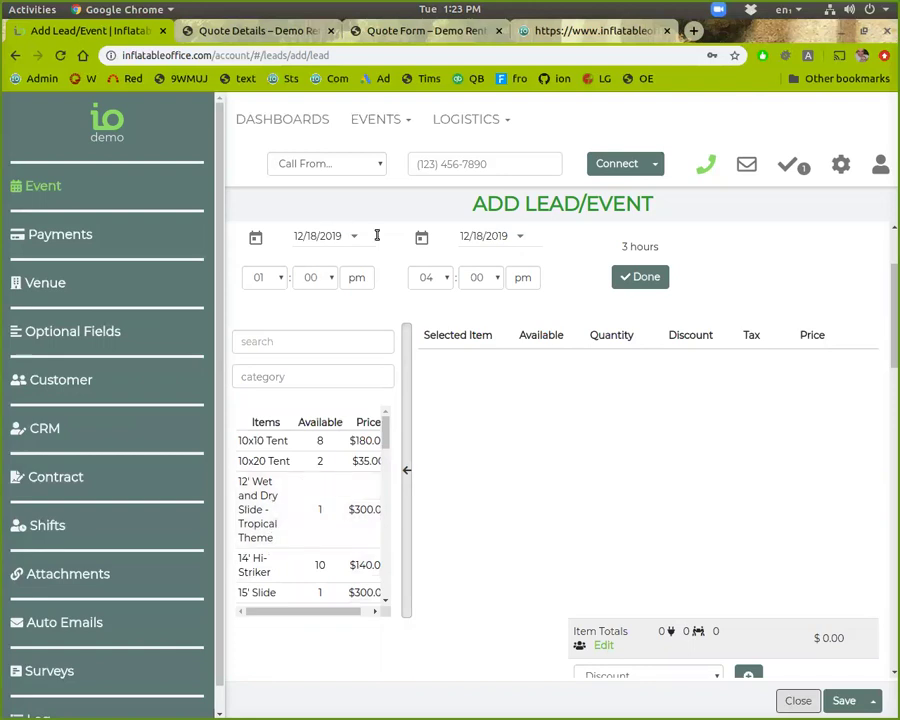
{"action": "left_click", "coordinate": [620, 277]}
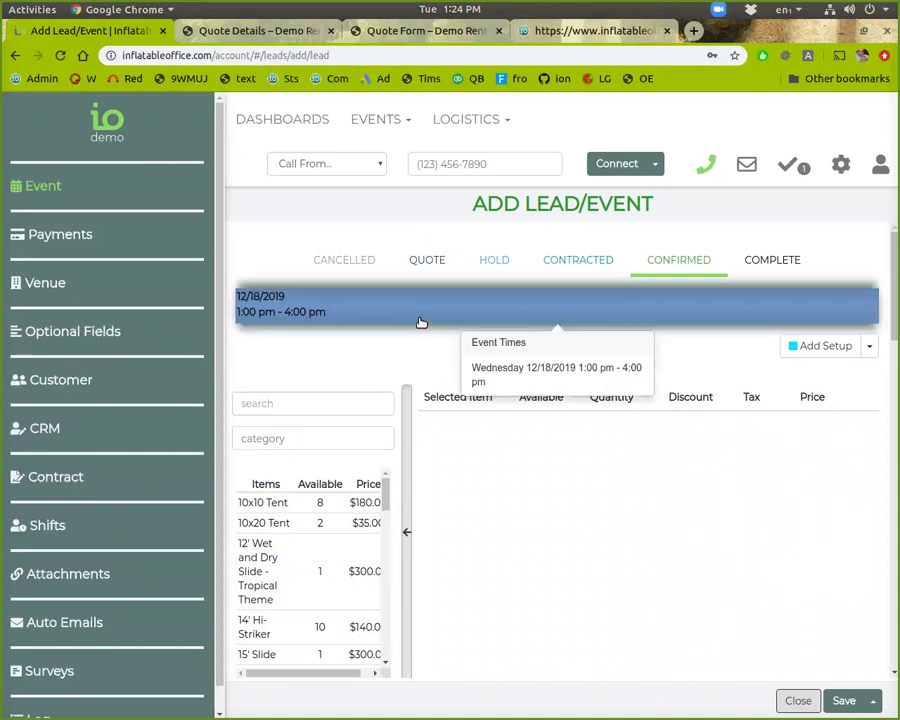
{"action": "left_click", "coordinate": [421, 318]}
Step: Confirm the event times and add the 12' Wet and Dry Slide and Dolphin Slide from Water Rides
{"action": "left_click", "coordinate": [627, 417]}
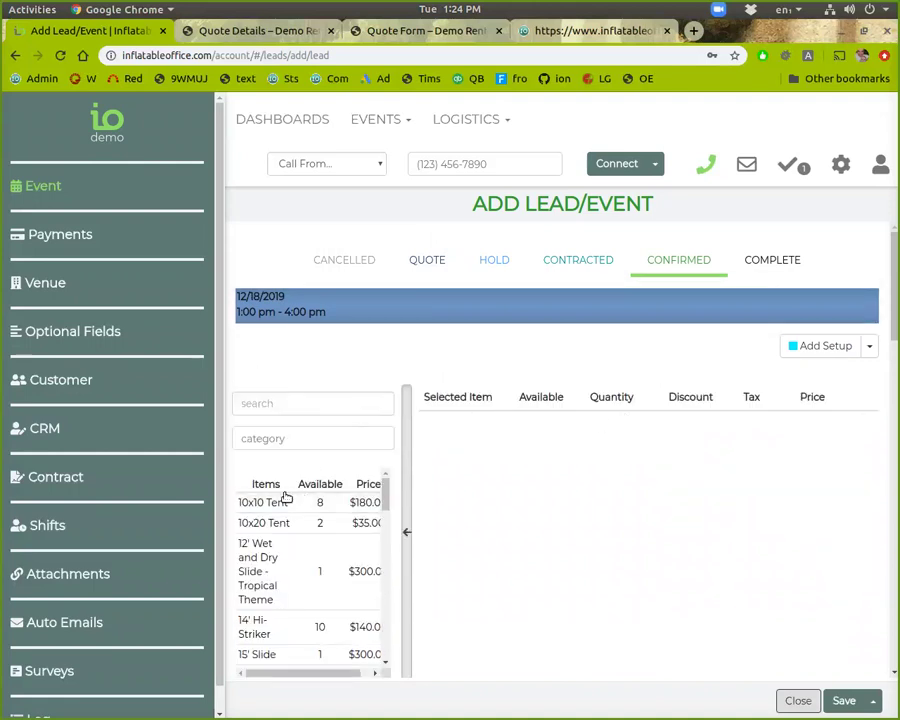
{"action": "left_click", "coordinate": [291, 443]}
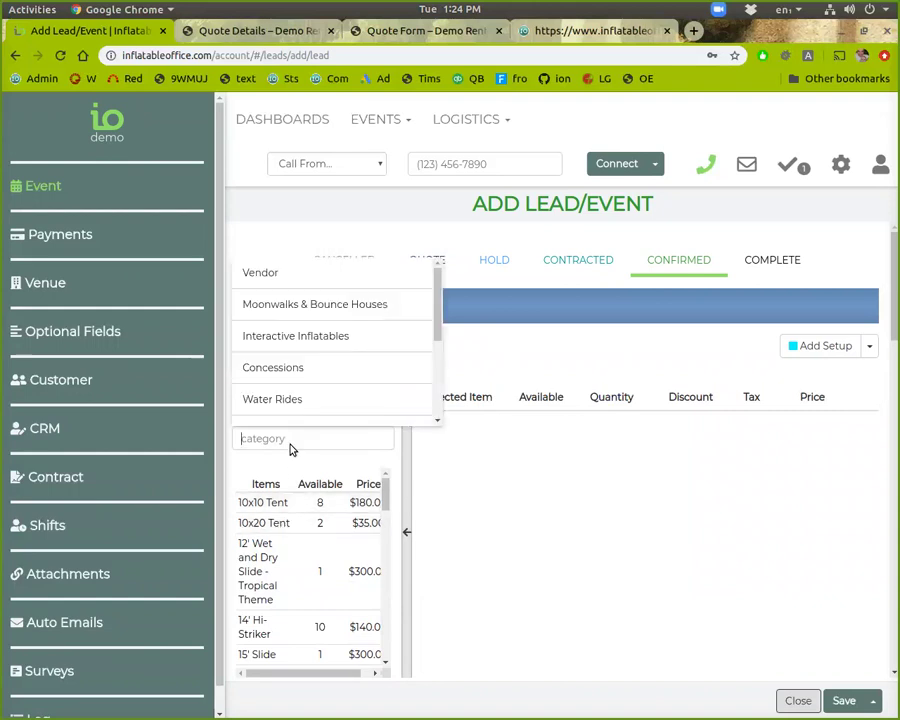
{"action": "left_click", "coordinate": [296, 401]}
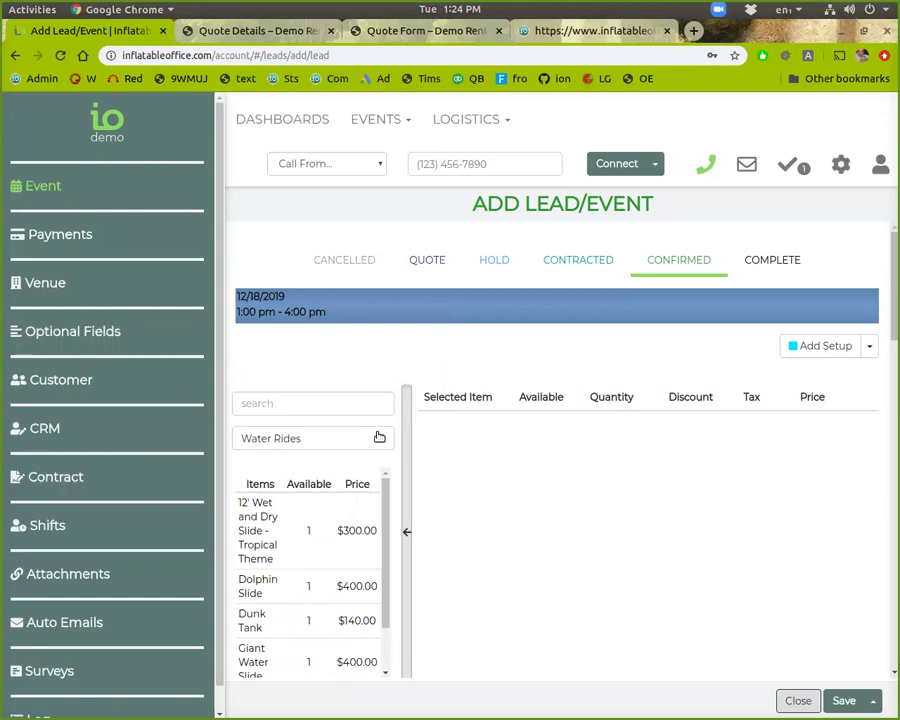
{"action": "scroll", "coordinate": [313, 500], "scroll_direction": "down", "scroll_amount": 1}
{"action": "scroll", "coordinate": [307, 504], "scroll_direction": "up", "scroll_amount": 1}
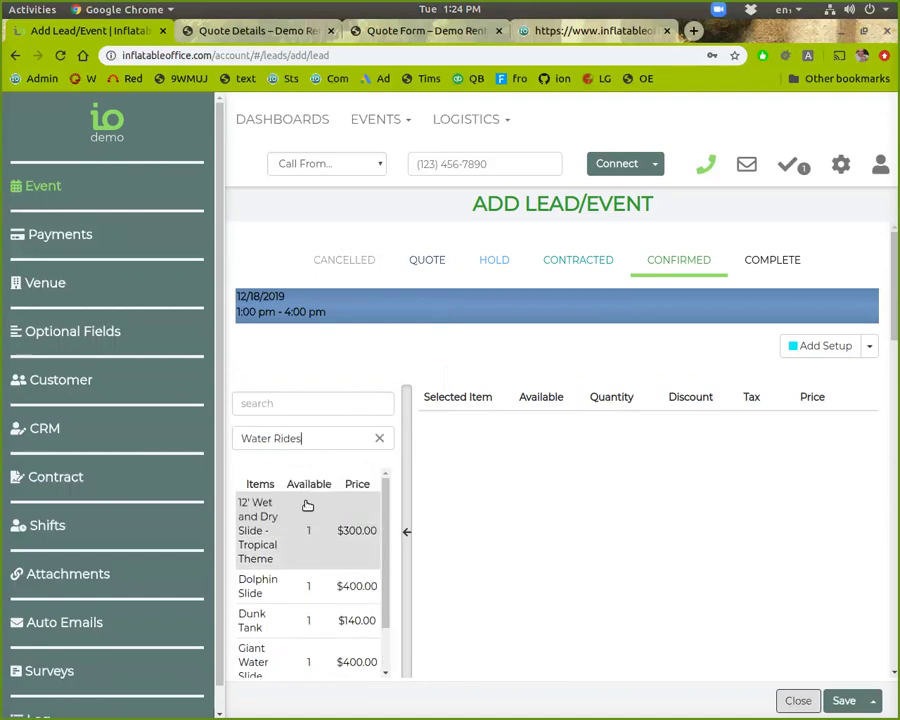
{"action": "left_click", "coordinate": [287, 521]}
{"action": "left_click", "coordinate": [274, 516]}
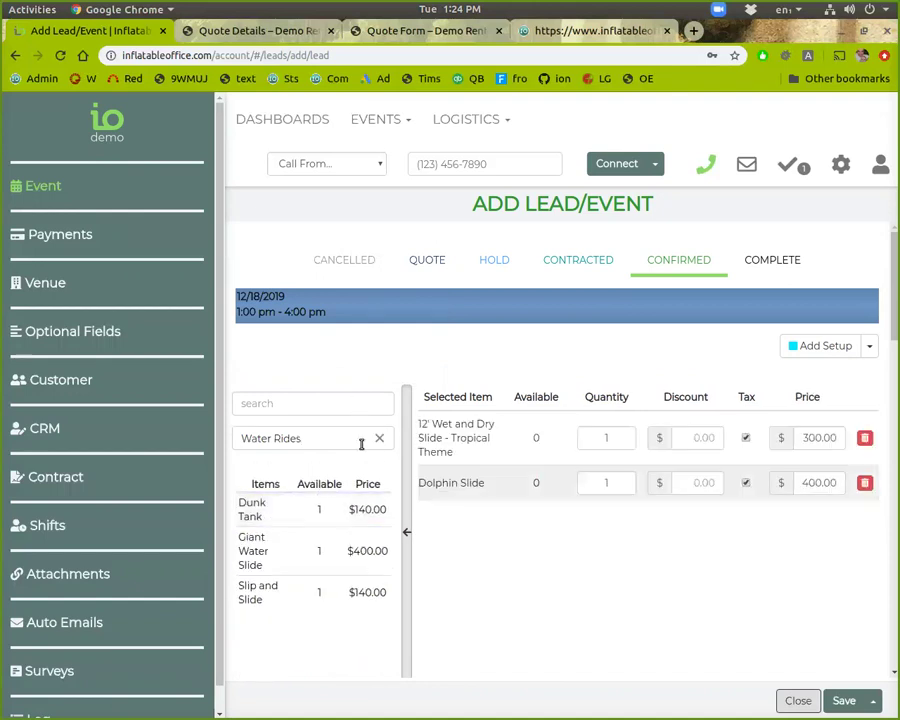
Step: Add the Popcorn machine from Concessions with 50 Extra Servings/Supplies at $0.30
{"action": "left_click", "coordinate": [378, 443]}
{"action": "left_click", "coordinate": [375, 437]}
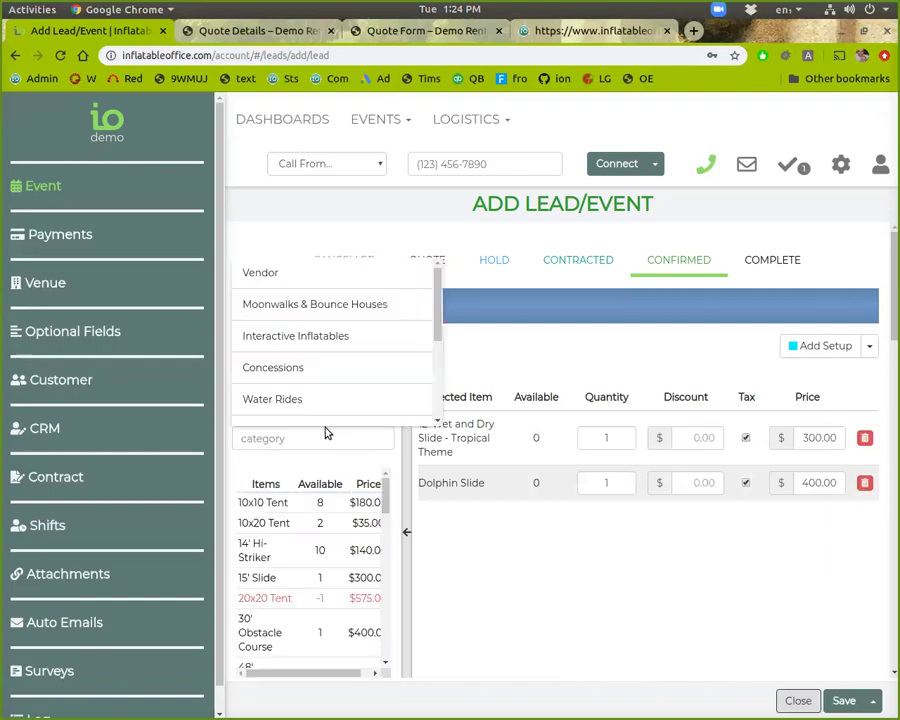
{"action": "left_click", "coordinate": [301, 368]}
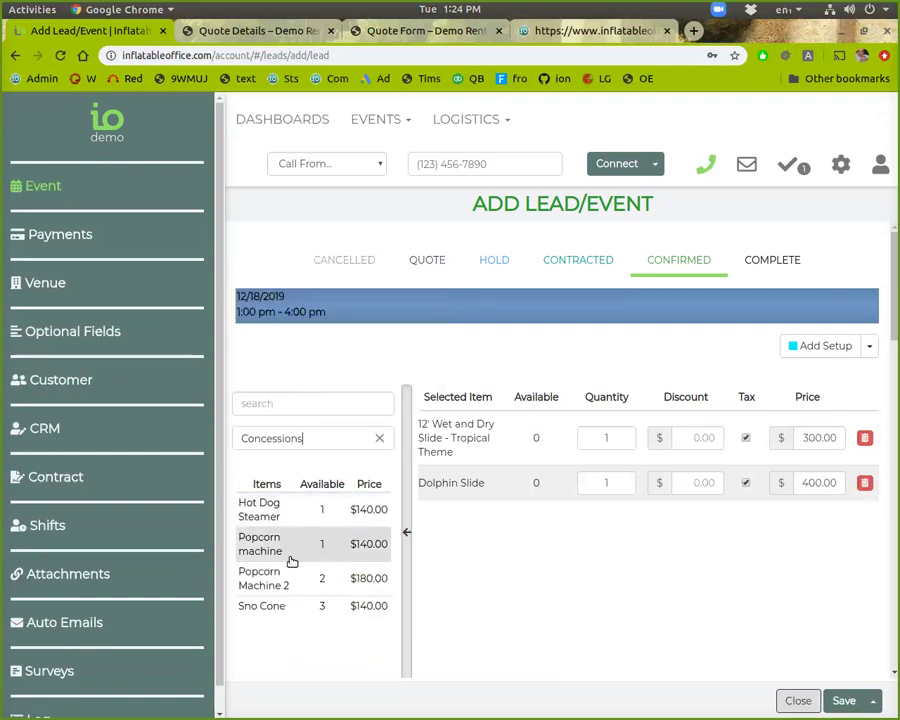
{"action": "left_click", "coordinate": [261, 548]}
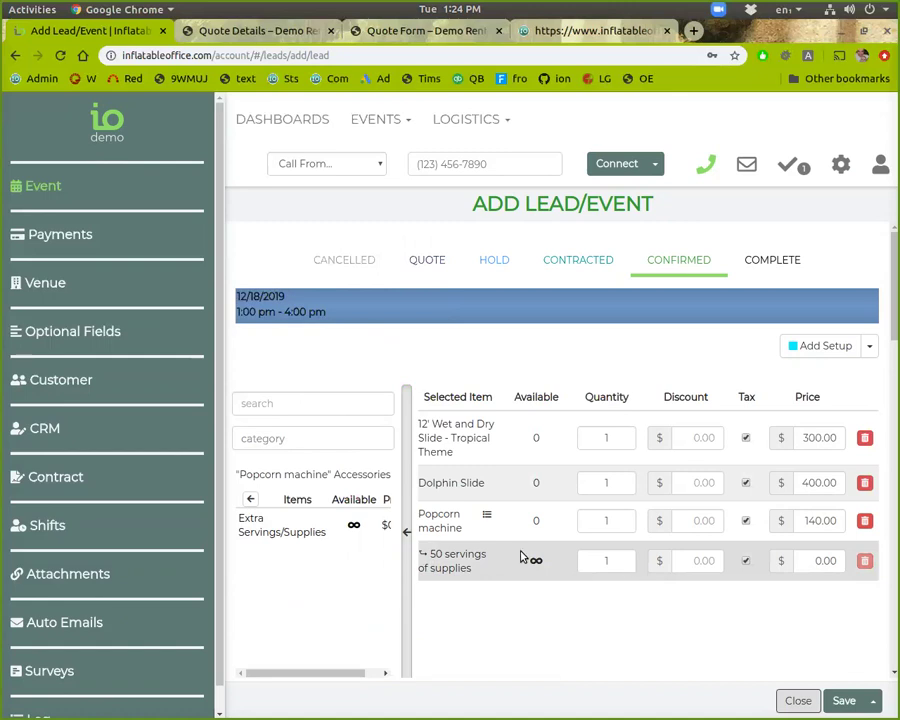
{"action": "left_click", "coordinate": [304, 532]}
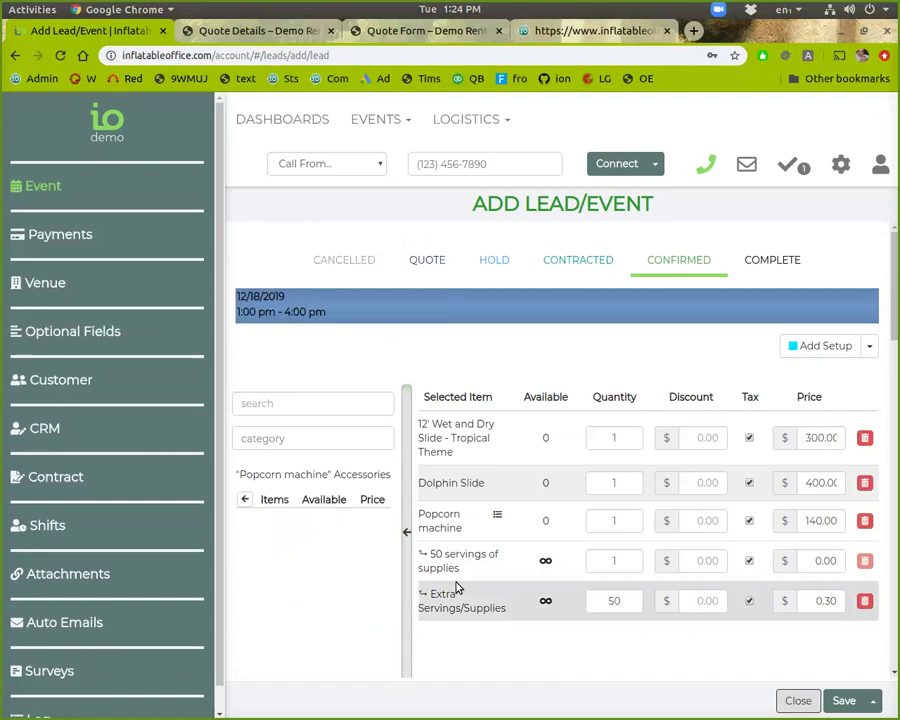
{"action": "left_click", "coordinate": [617, 562]}
{"action": "type", "text": "50"}
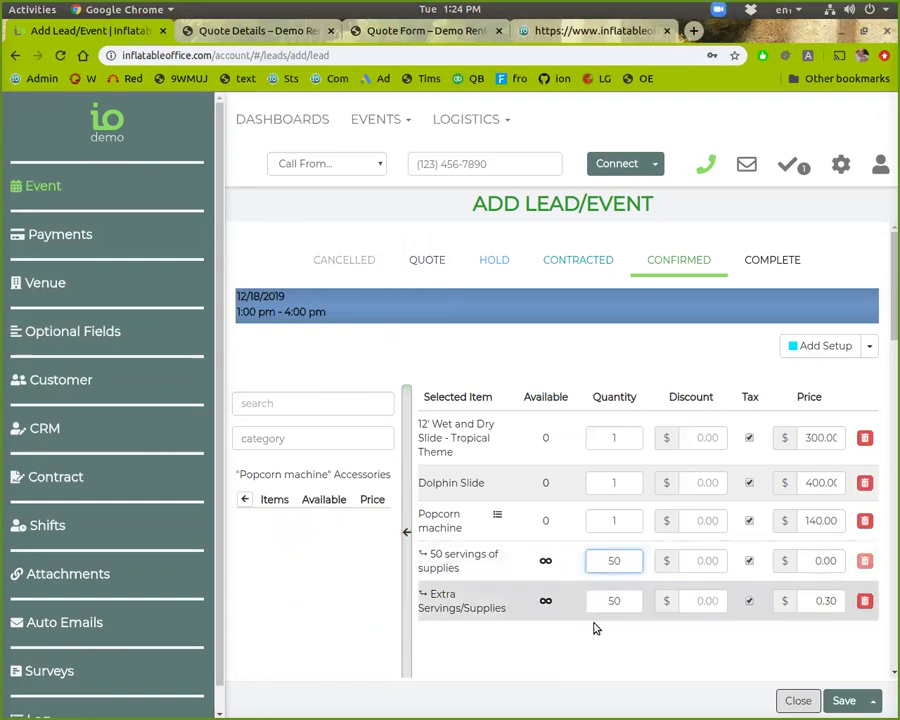
{"action": "left_click", "coordinate": [244, 499]}
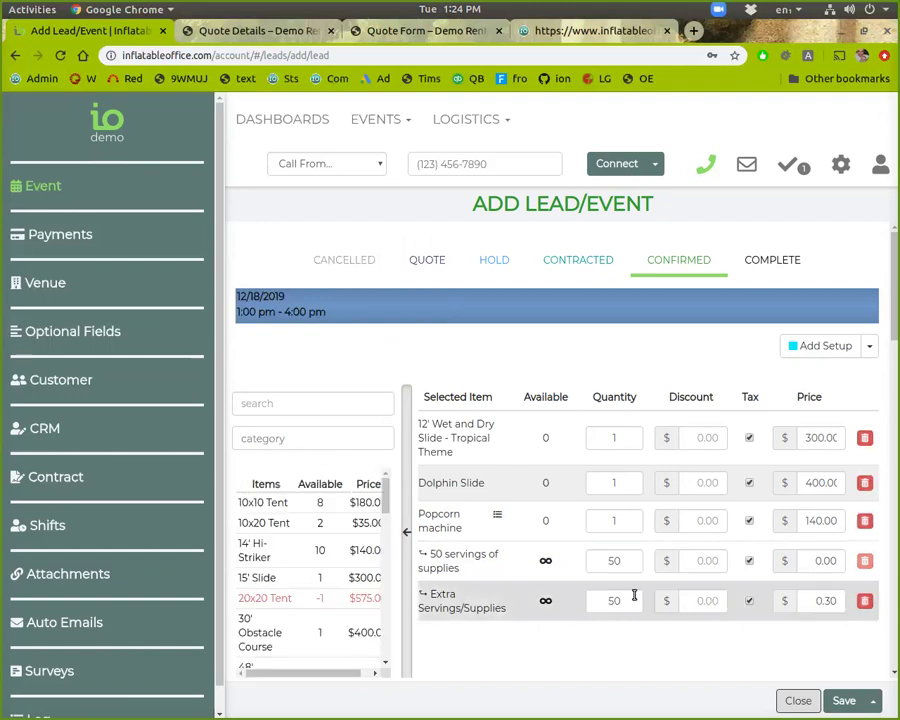
{"action": "scroll", "coordinate": [773, 630], "scroll_direction": "down", "scroll_amount": 1}
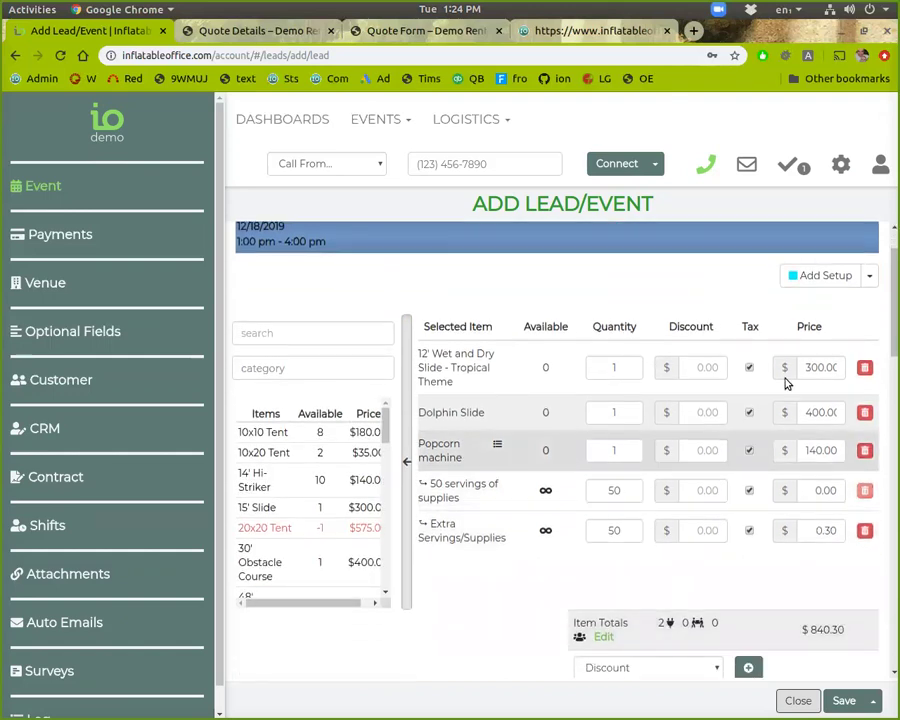
{"action": "scroll", "coordinate": [838, 548], "scroll_direction": "down", "scroll_amount": 1}
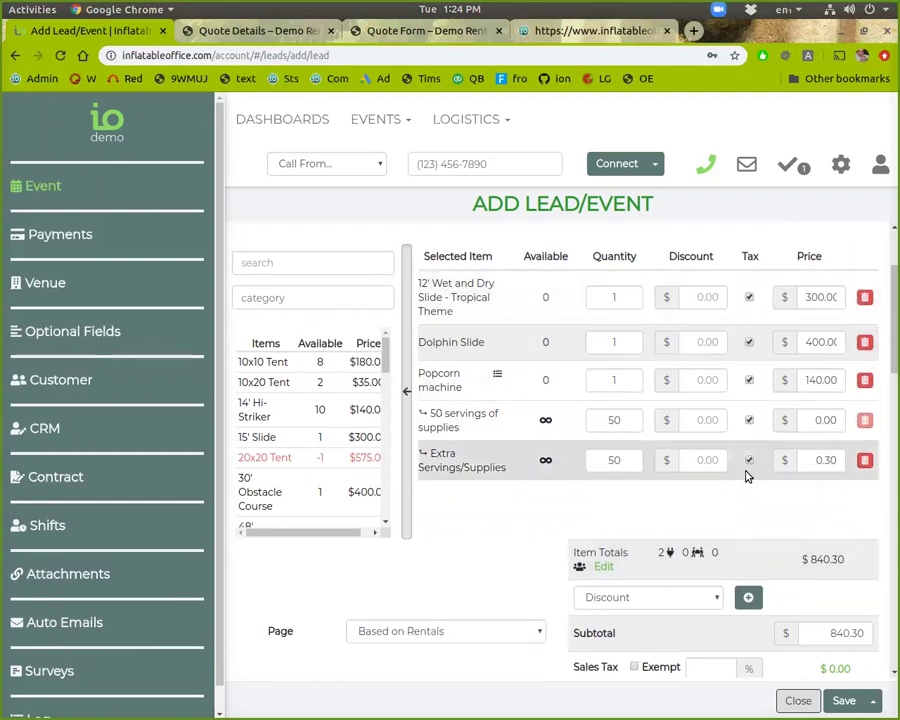
{"action": "scroll", "coordinate": [770, 540], "scroll_direction": "down", "scroll_amount": 3}
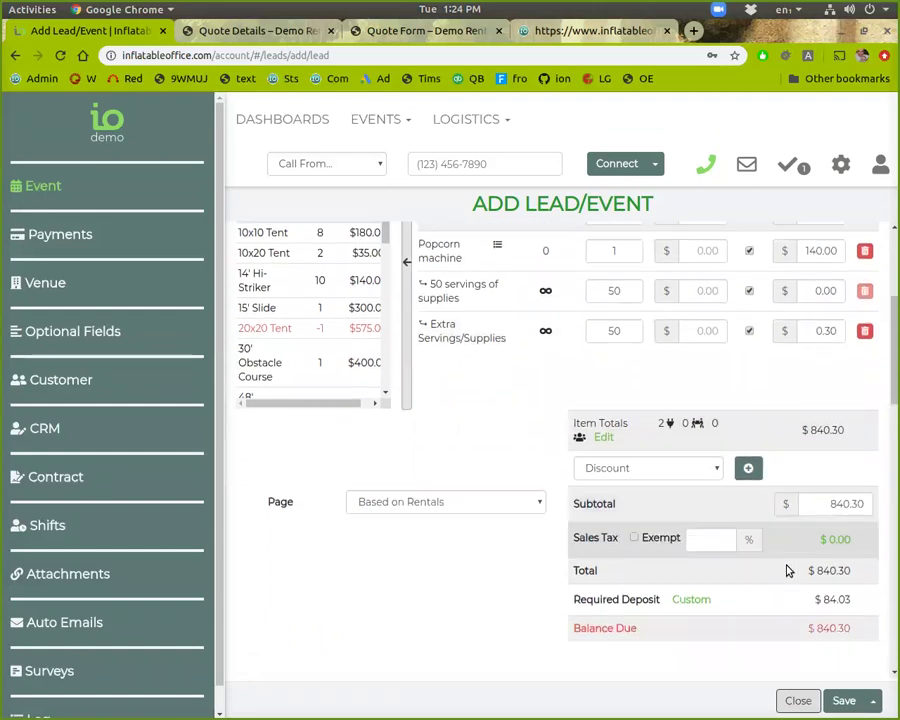
{"action": "scroll", "coordinate": [782, 584], "scroll_direction": "down", "scroll_amount": 1}
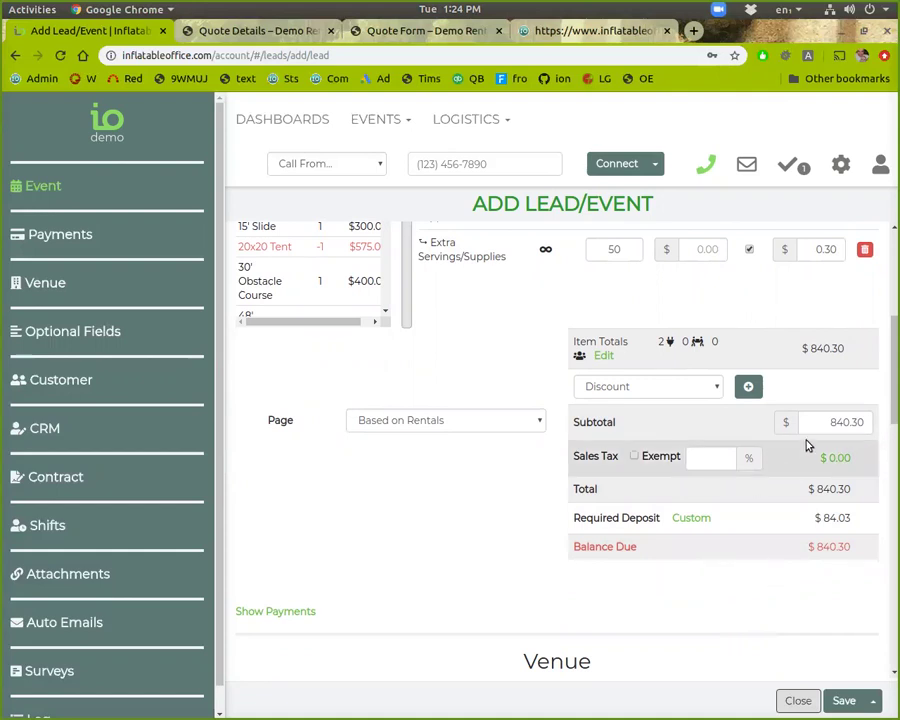
{"action": "left_click", "coordinate": [729, 457]}
{"action": "scroll", "coordinate": [722, 540], "scroll_direction": "up", "scroll_amount": 1}
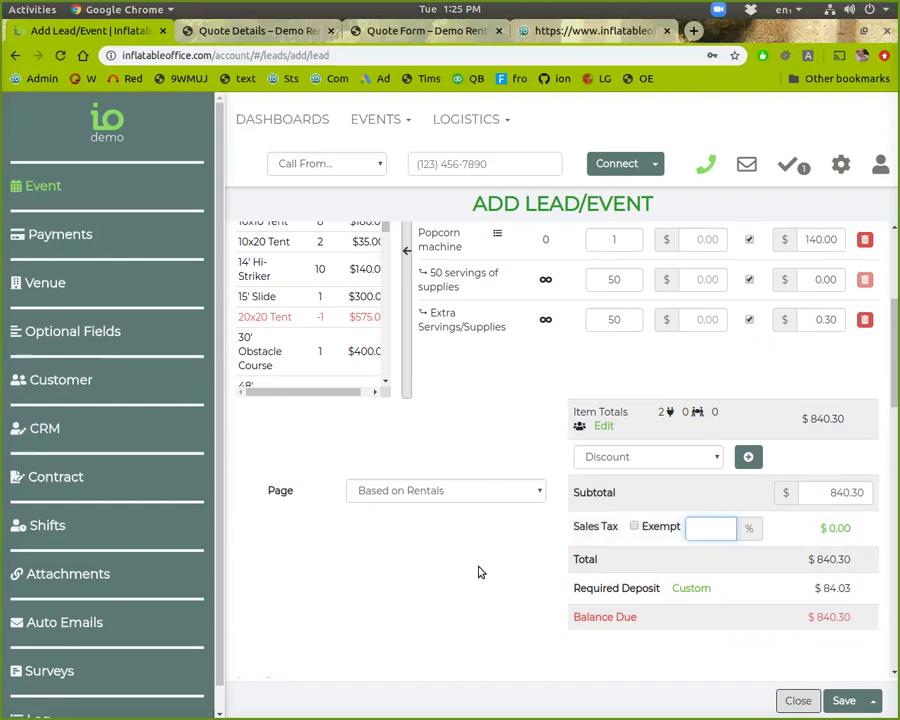
{"action": "scroll", "coordinate": [478, 570], "scroll_direction": "down", "scroll_amount": 3}
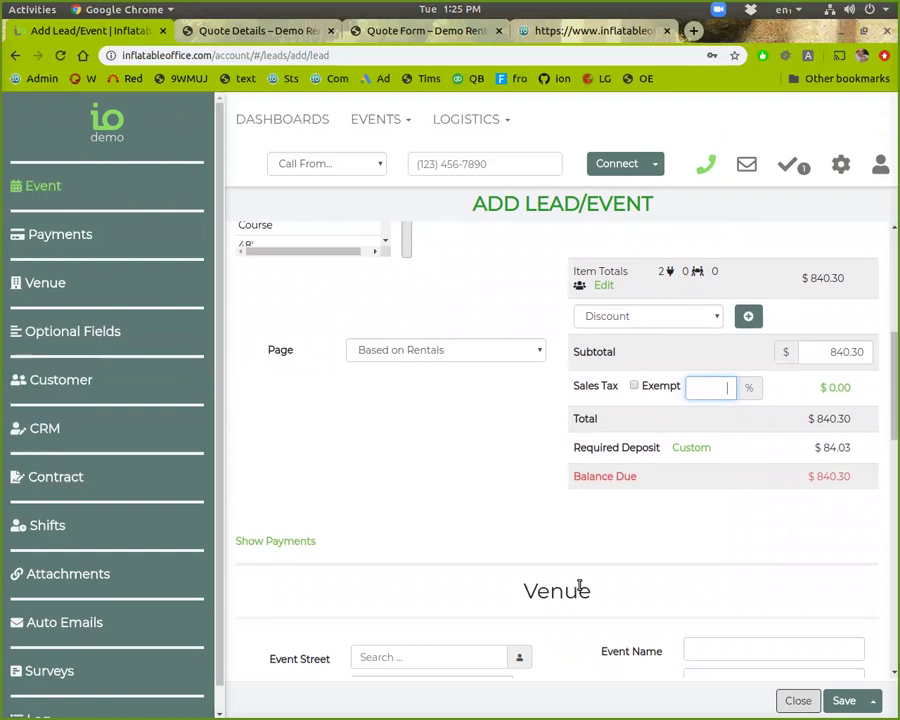
{"action": "scroll", "coordinate": [570, 610], "scroll_direction": "up", "scroll_amount": 5}
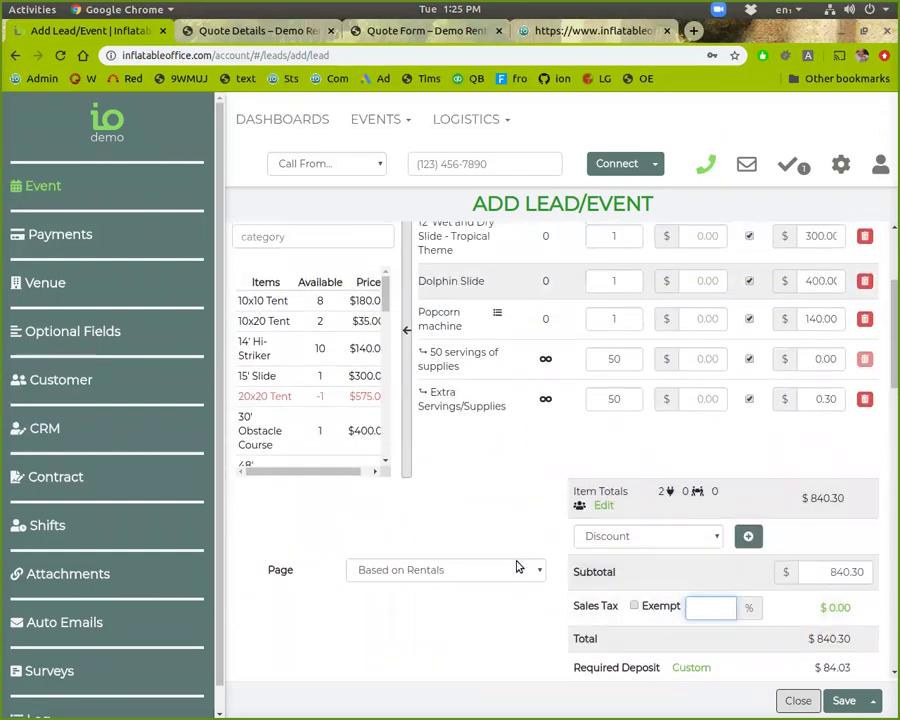
{"action": "scroll", "coordinate": [433, 670], "scroll_direction": "down", "scroll_amount": 8}
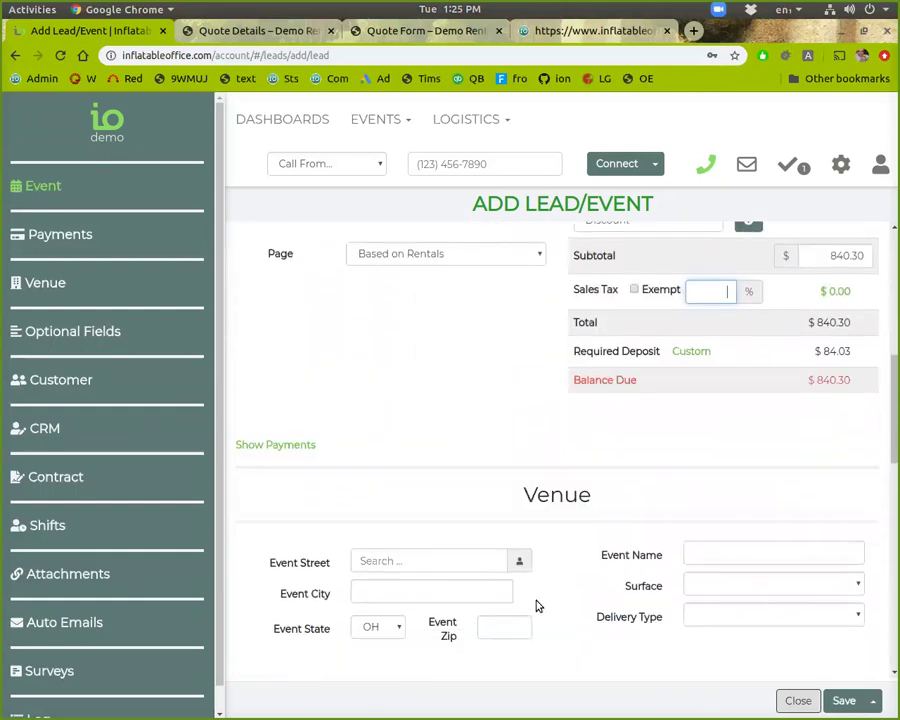
{"action": "scroll", "coordinate": [530, 540], "scroll_direction": "down", "scroll_amount": 2}
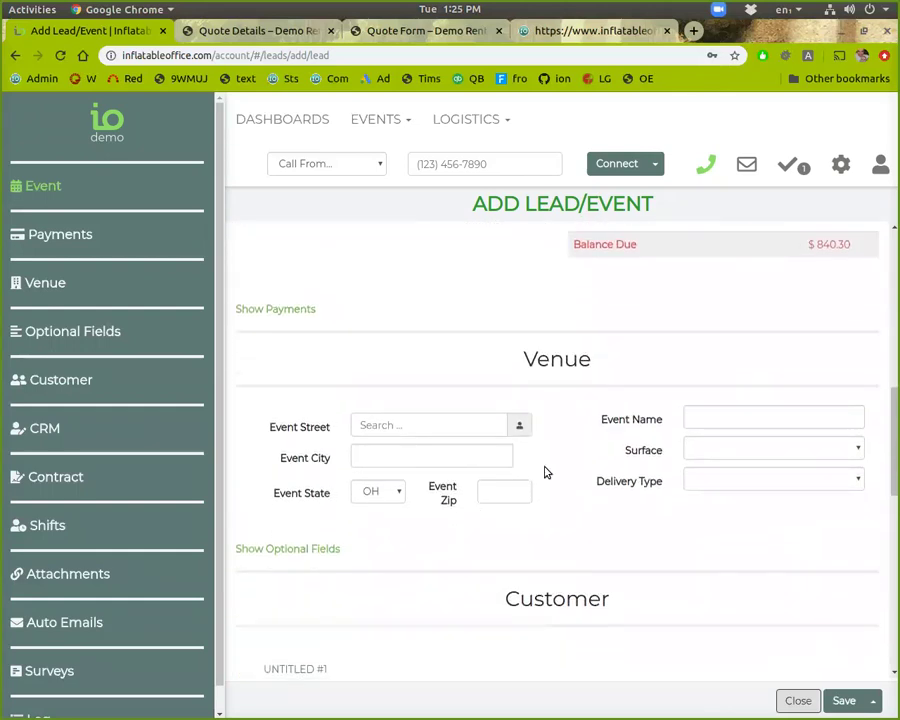
{"action": "scroll", "coordinate": [576, 478], "scroll_direction": "down", "scroll_amount": 6}
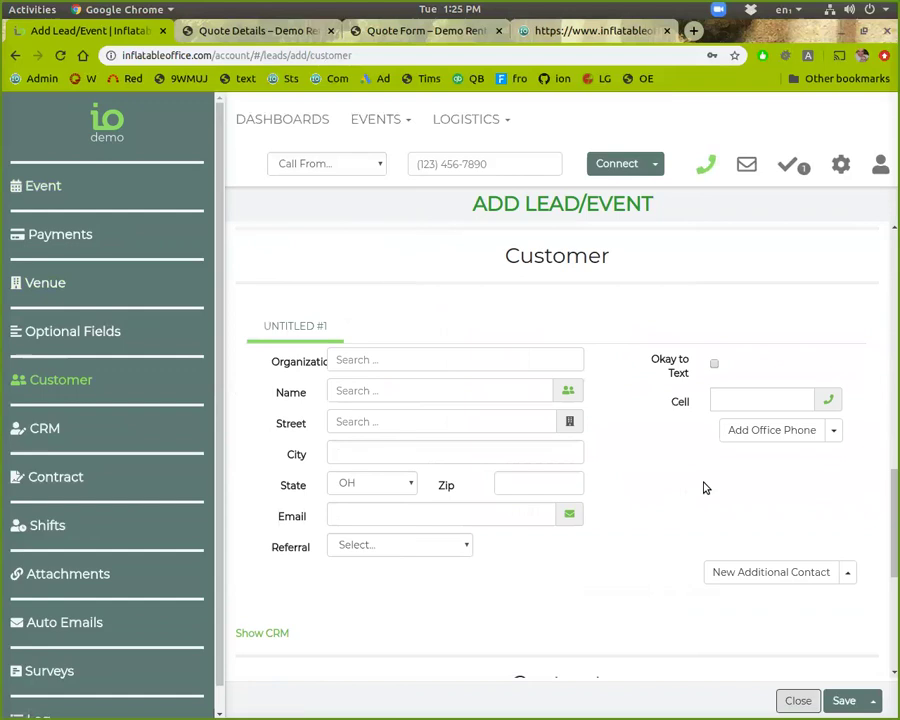
{"action": "scroll", "coordinate": [686, 468], "scroll_direction": "up", "scroll_amount": 5}
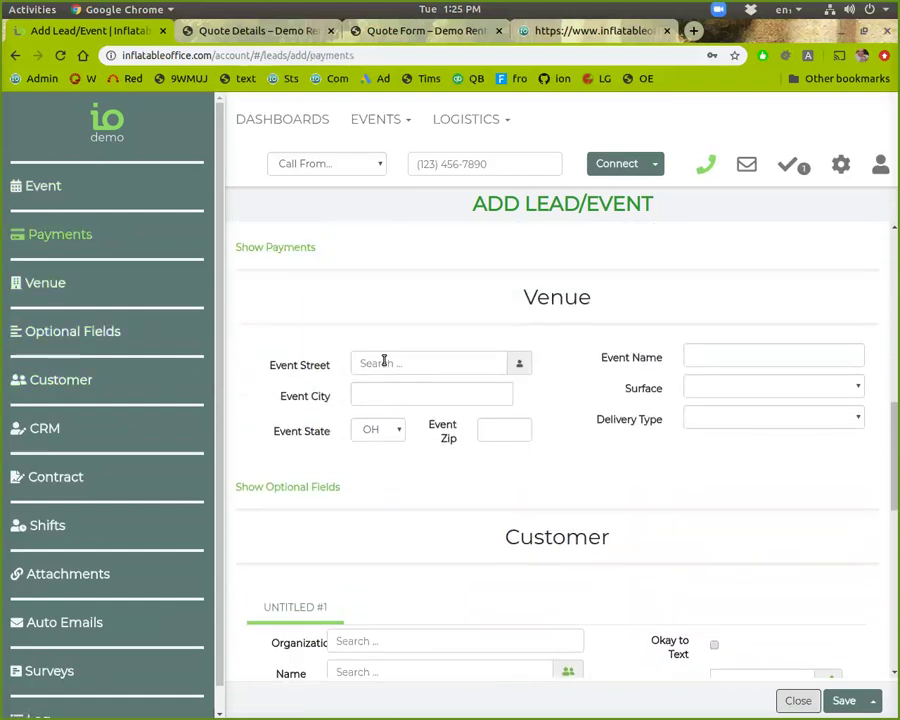
Step: Fill in the venue address from the street suggestion and set delivery type to Fully Staffed
{"action": "type", "text": "1876"}
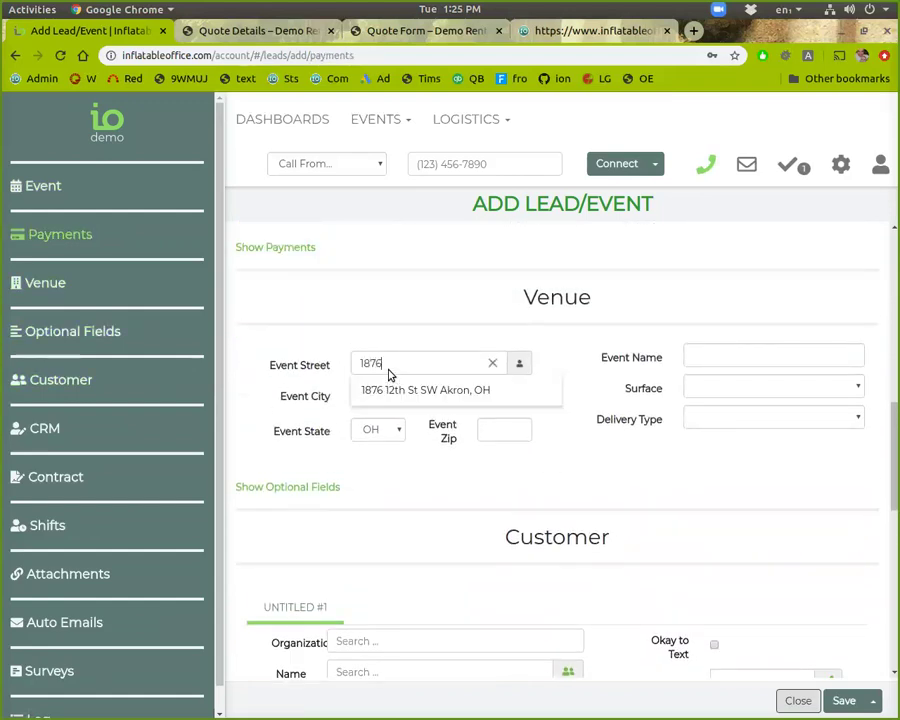
{"action": "left_click", "coordinate": [392, 389]}
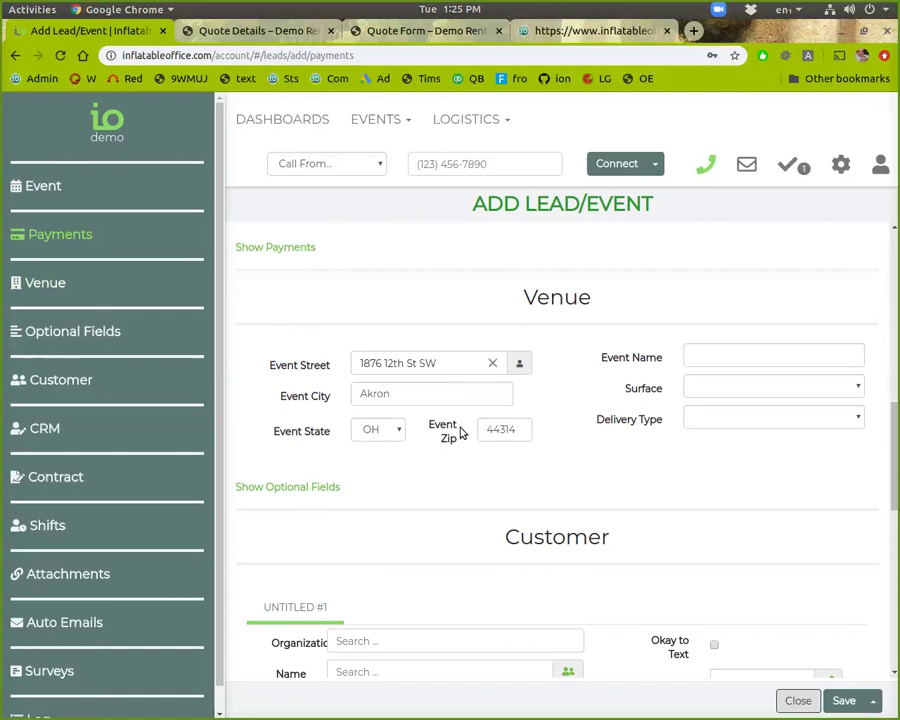
{"action": "left_click", "coordinate": [760, 426]}
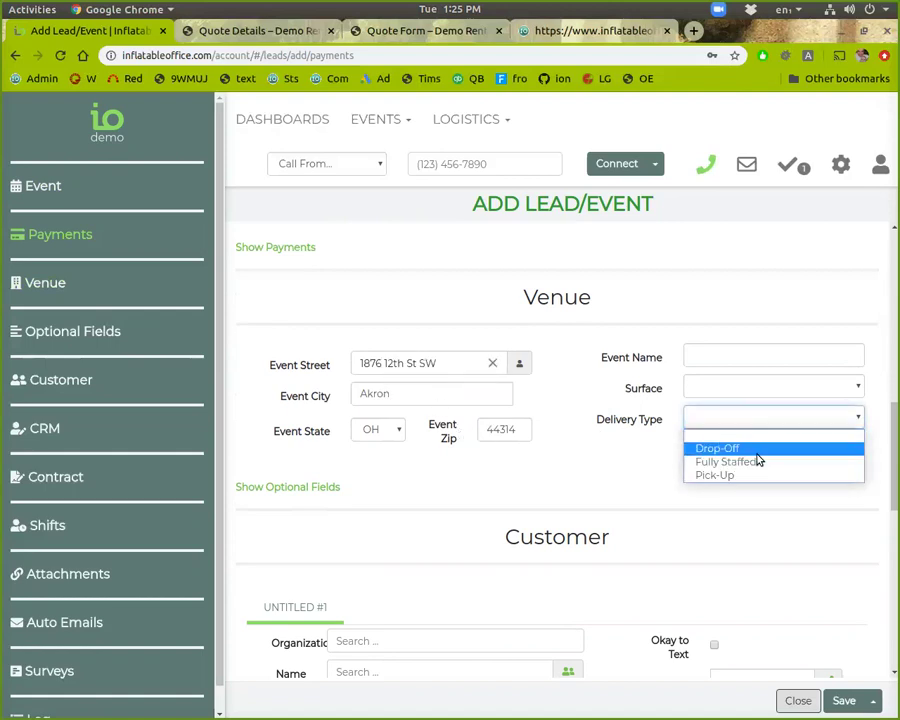
{"action": "left_click", "coordinate": [755, 463]}
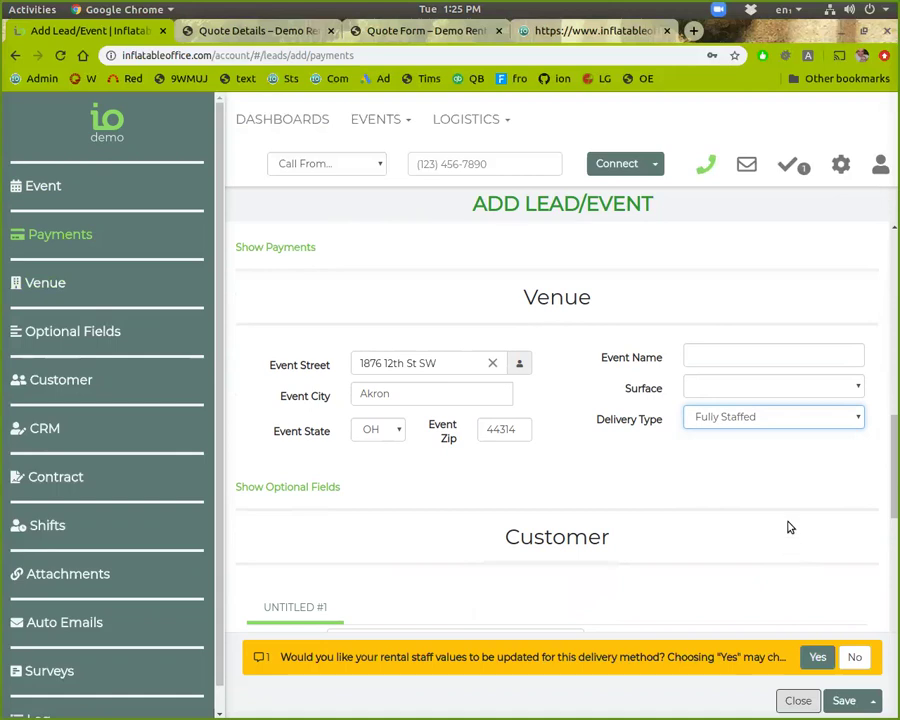
{"action": "scroll", "coordinate": [785, 522], "scroll_direction": "up", "scroll_amount": 10}
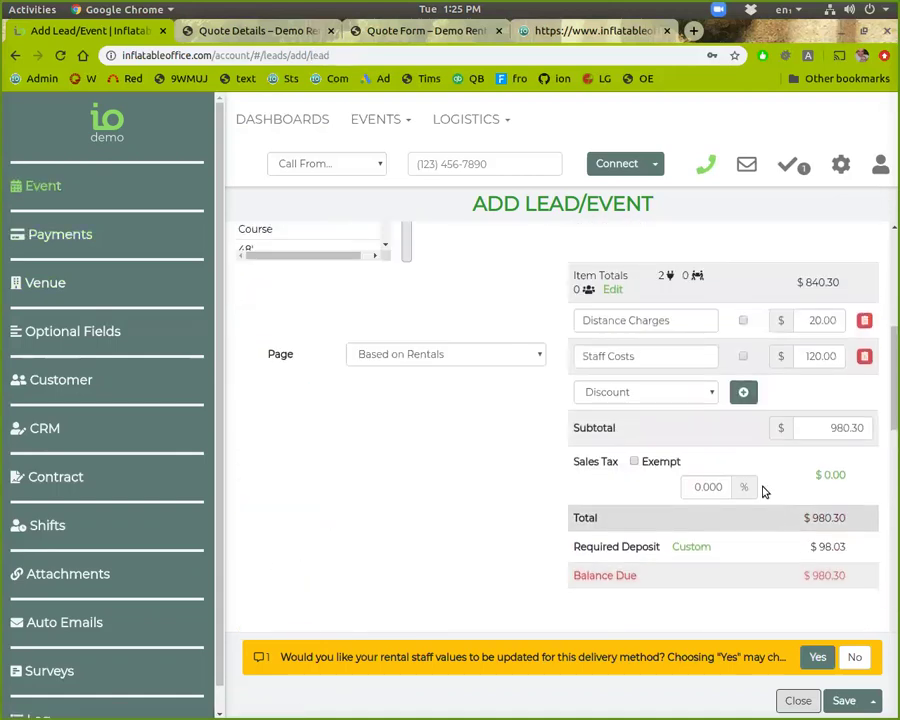
Step: Accept the rental staff update and set the Delivery Type to Drop-Off
{"action": "left_click", "coordinate": [815, 655]}
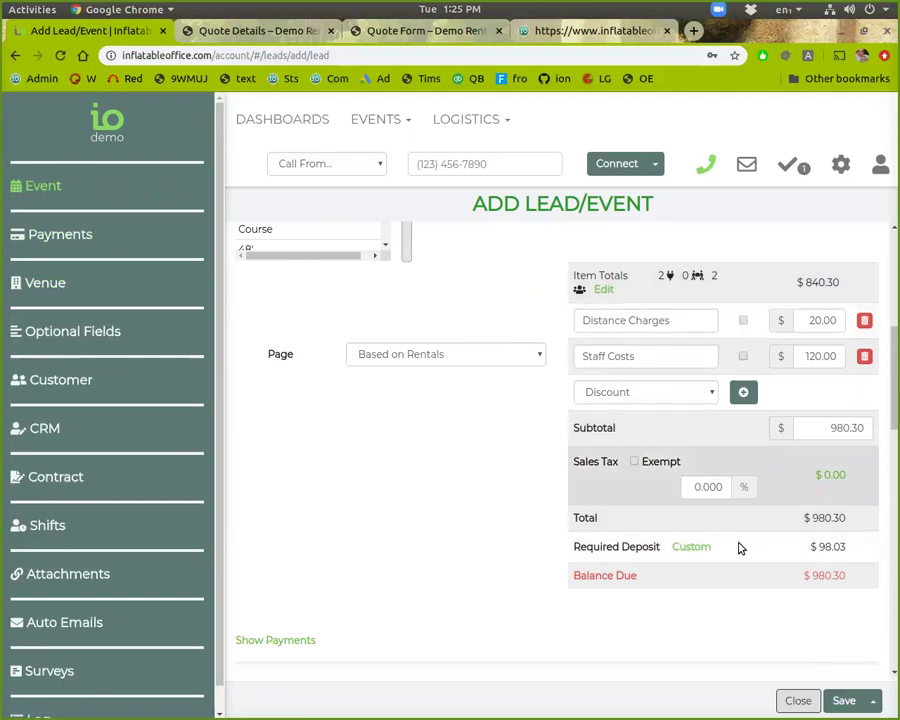
{"action": "scroll", "coordinate": [637, 621], "scroll_direction": "down", "scroll_amount": 3}
{"action": "left_click", "coordinate": [712, 588]}
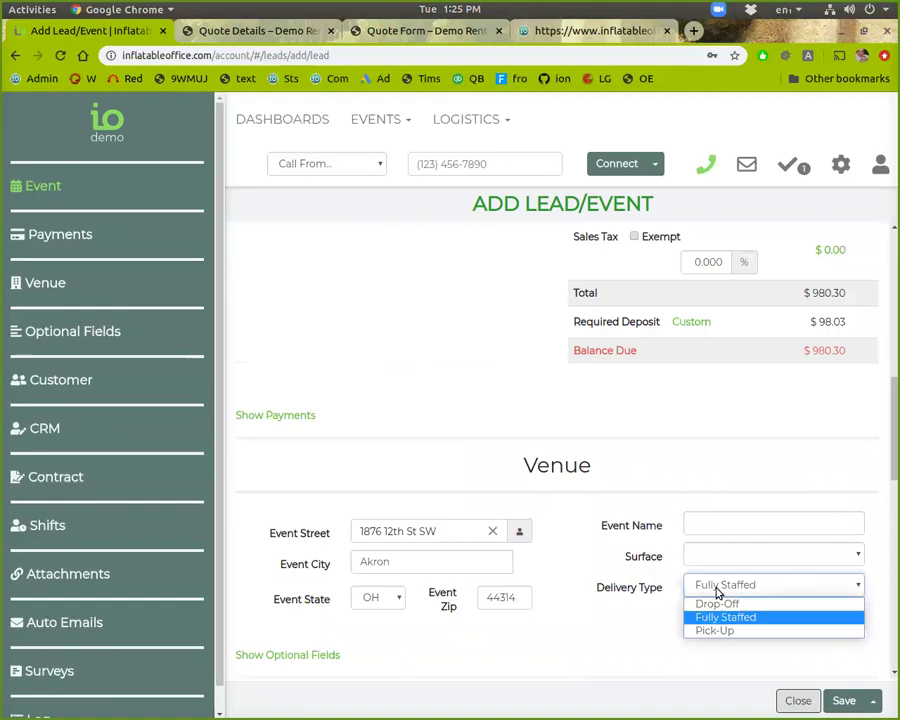
{"action": "left_click", "coordinate": [724, 597]}
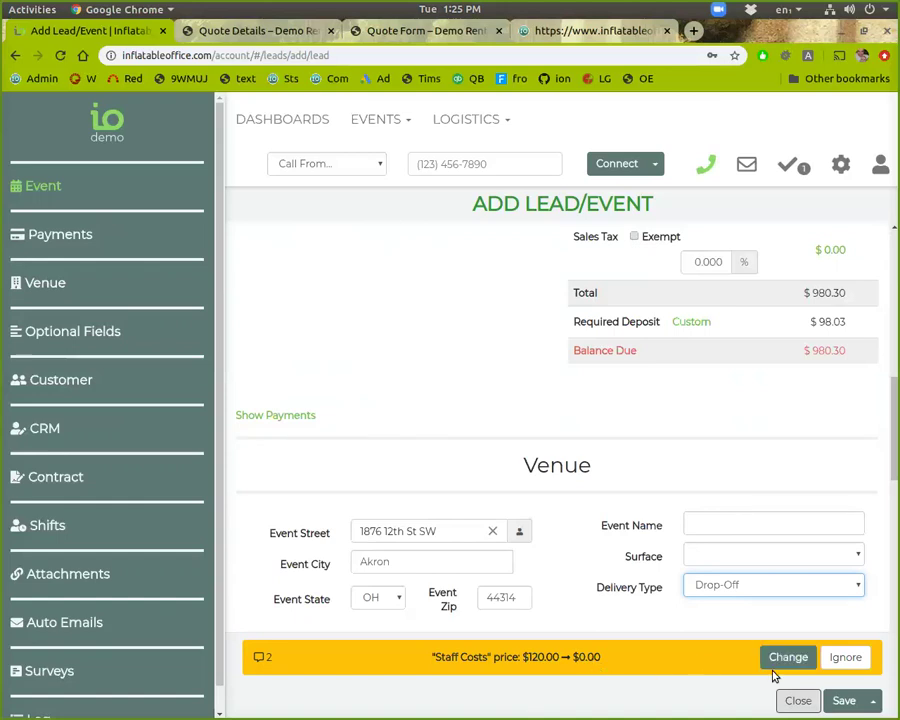
Step: Accept the Staff Costs price change and confirm the staff values for Drop-Off
{"action": "scroll", "coordinate": [797, 576], "scroll_direction": "up", "scroll_amount": 3}
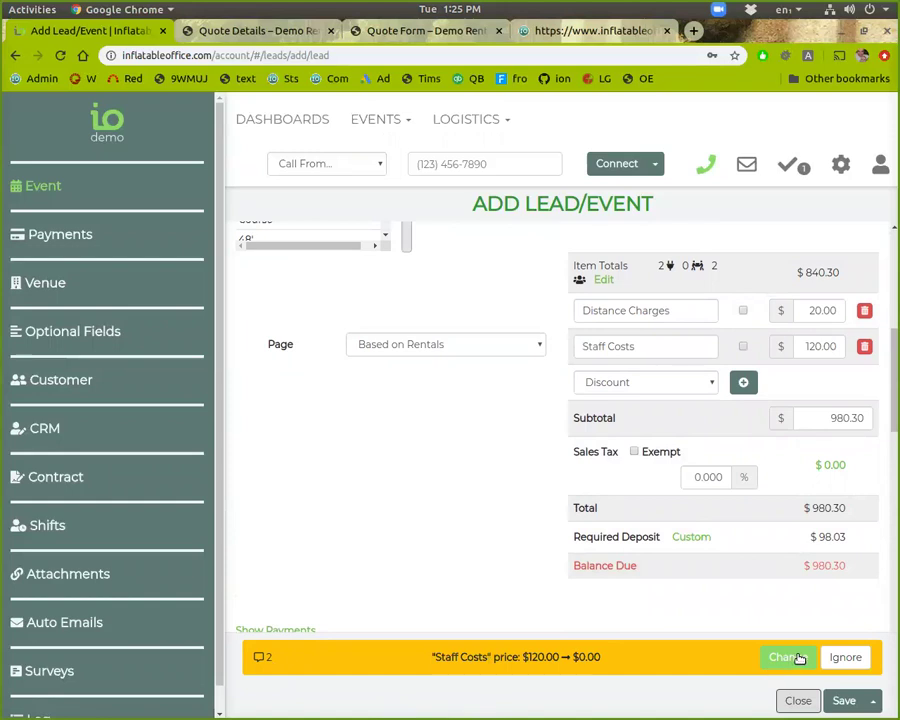
{"action": "left_click", "coordinate": [845, 657]}
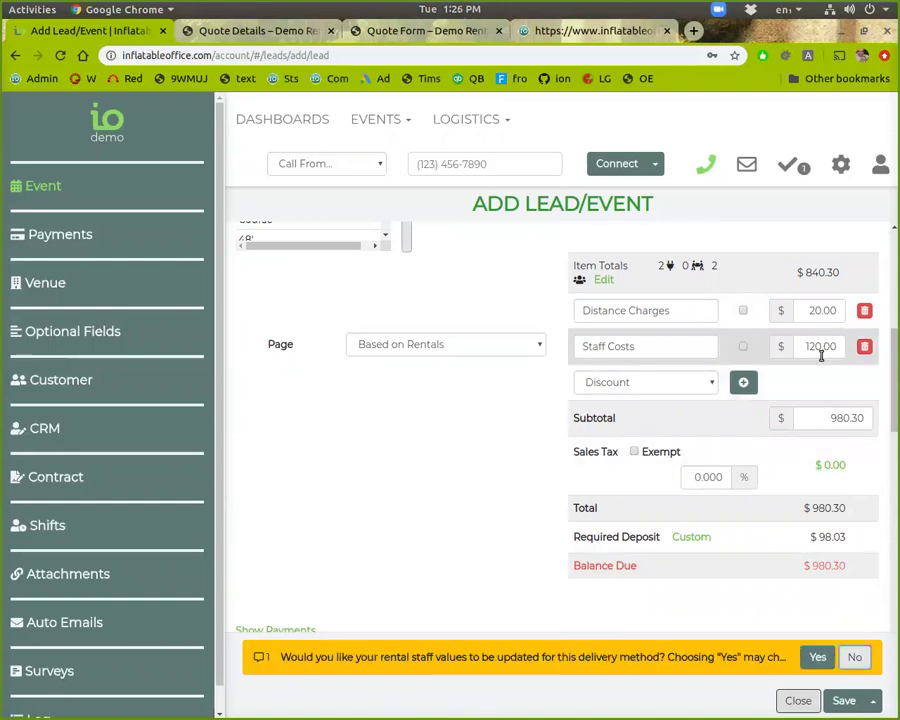
{"action": "left_click", "coordinate": [817, 657]}
{"action": "scroll", "coordinate": [760, 520], "scroll_direction": "down", "scroll_amount": 2}
{"action": "scroll", "coordinate": [752, 570], "scroll_direction": "down", "scroll_amount": 1}
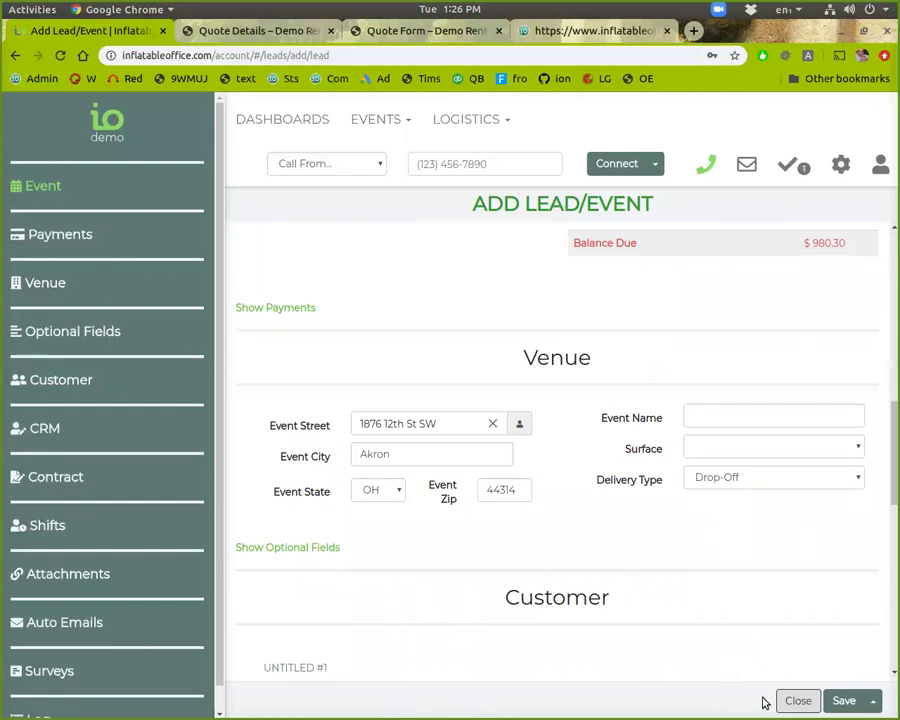
Step: Copy the venue's street, city, state and zip into the Customer address fields
{"action": "scroll", "coordinate": [730, 593], "scroll_direction": "up", "scroll_amount": 1}
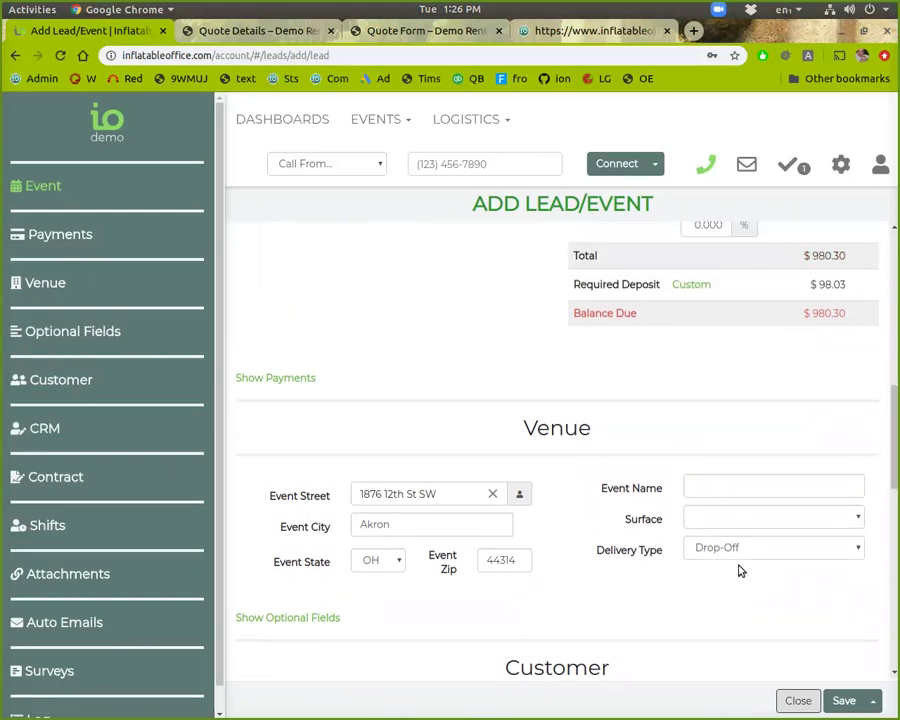
{"action": "scroll", "coordinate": [677, 540], "scroll_direction": "up", "scroll_amount": 1}
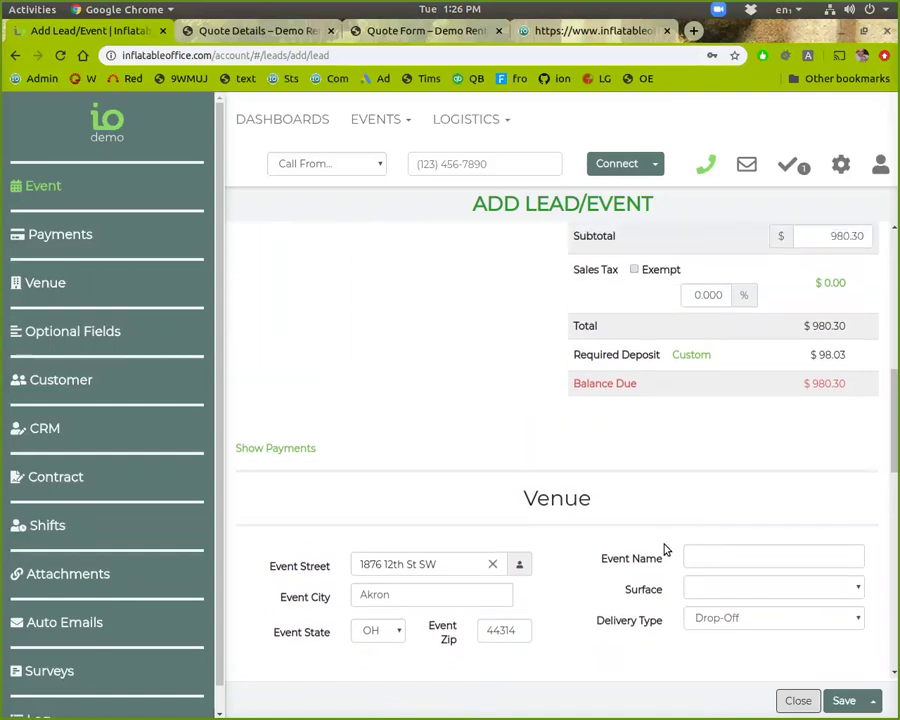
{"action": "scroll", "coordinate": [660, 545], "scroll_direction": "down", "scroll_amount": 3}
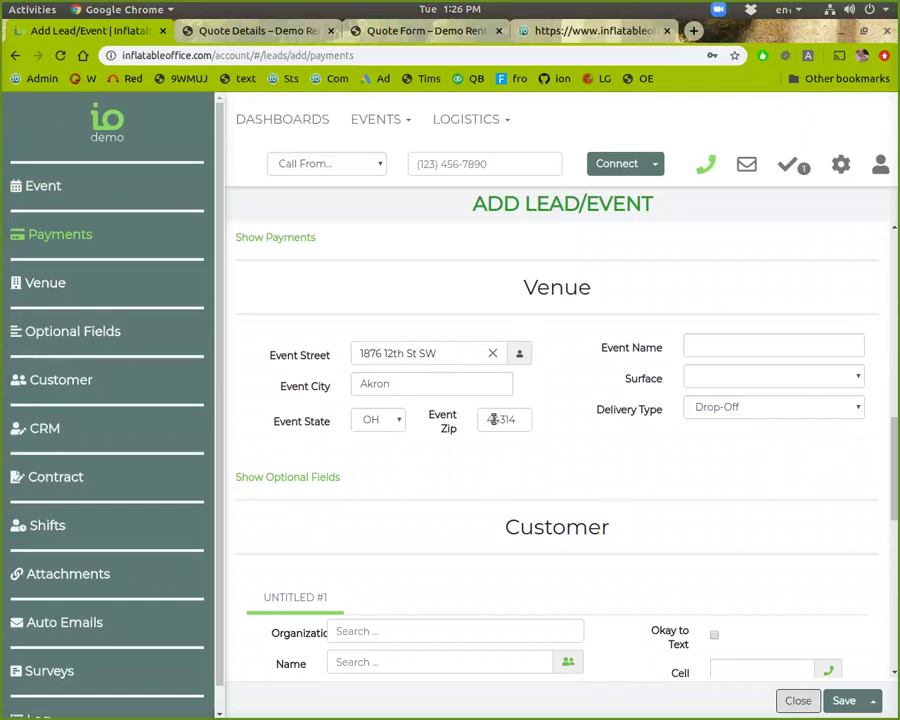
{"action": "scroll", "coordinate": [503, 534], "scroll_direction": "down", "scroll_amount": 2}
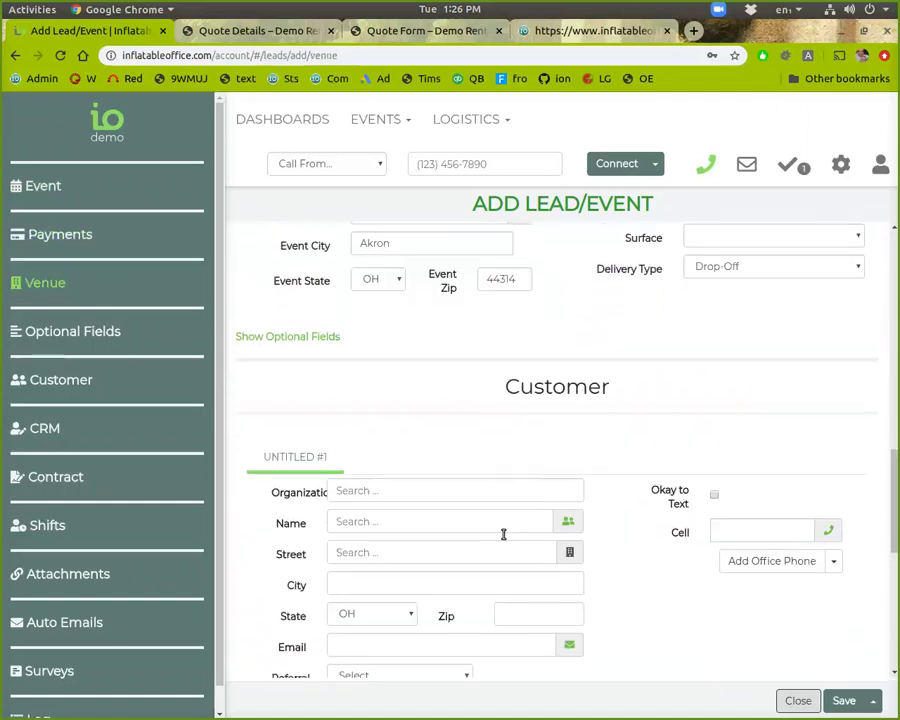
{"action": "left_click", "coordinate": [570, 555]}
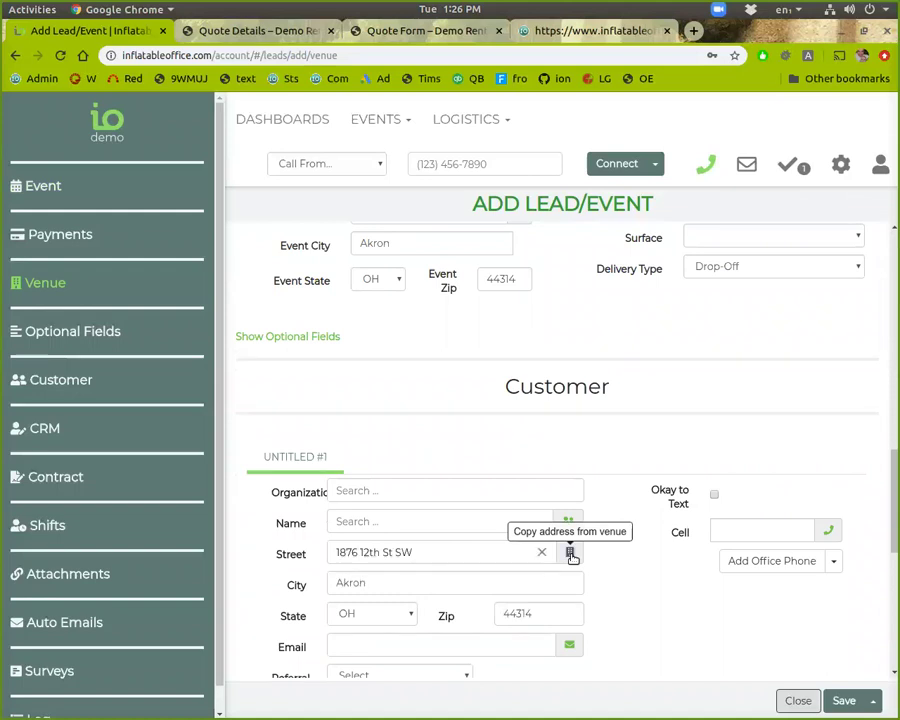
{"action": "scroll", "coordinate": [675, 552], "scroll_direction": "up", "scroll_amount": 1}
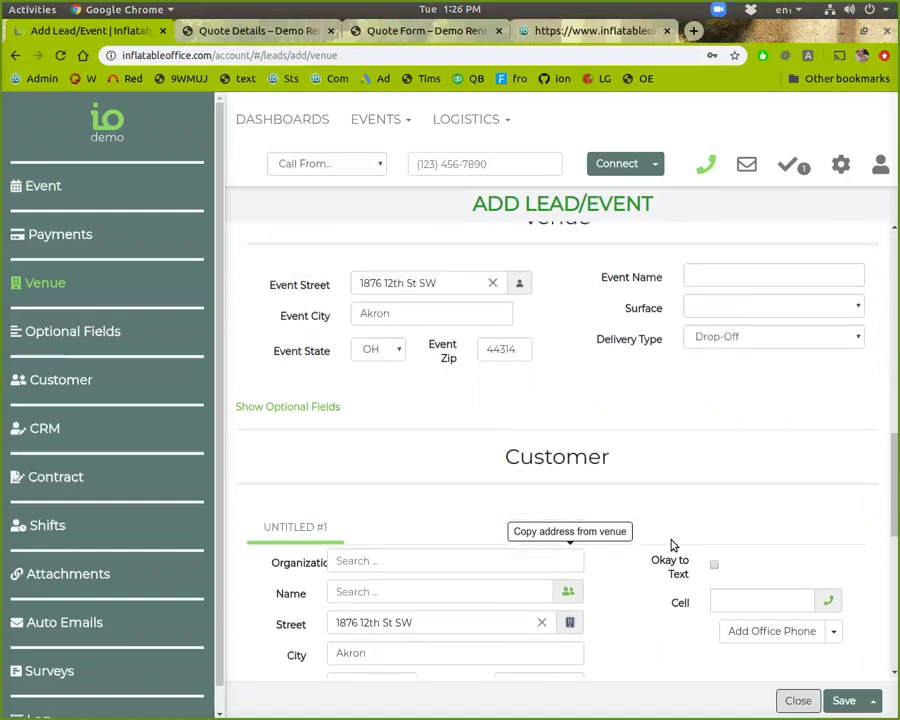
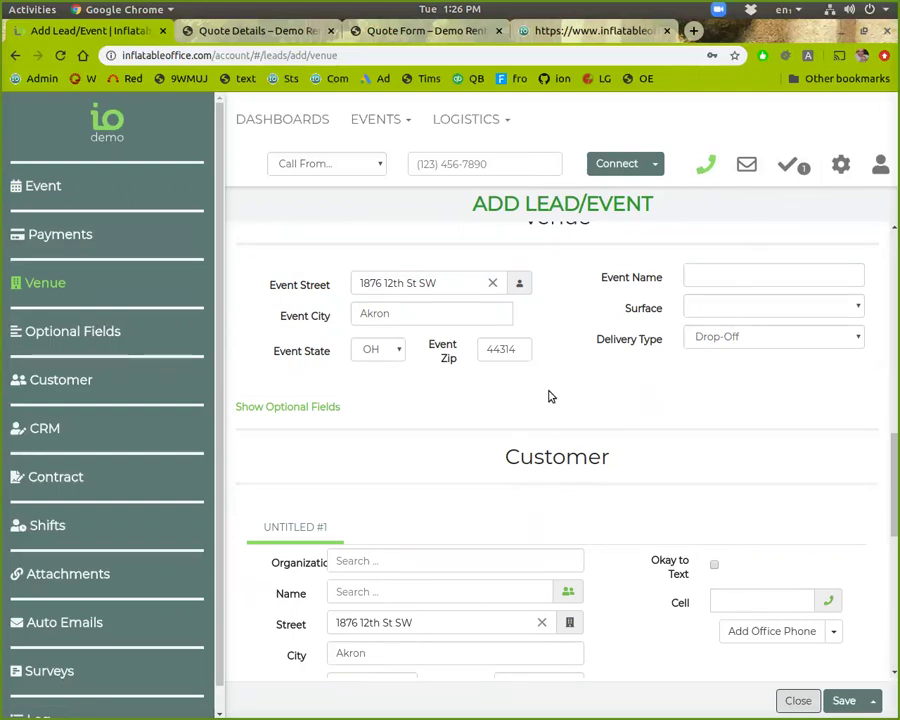
Step: Collapse the Event Times panel under the 12/18/2019 date bar and review the form
{"action": "scroll", "coordinate": [540, 340], "scroll_direction": "down", "scroll_amount": 2}
{"action": "scroll", "coordinate": [534, 420], "scroll_direction": "down", "scroll_amount": 3}
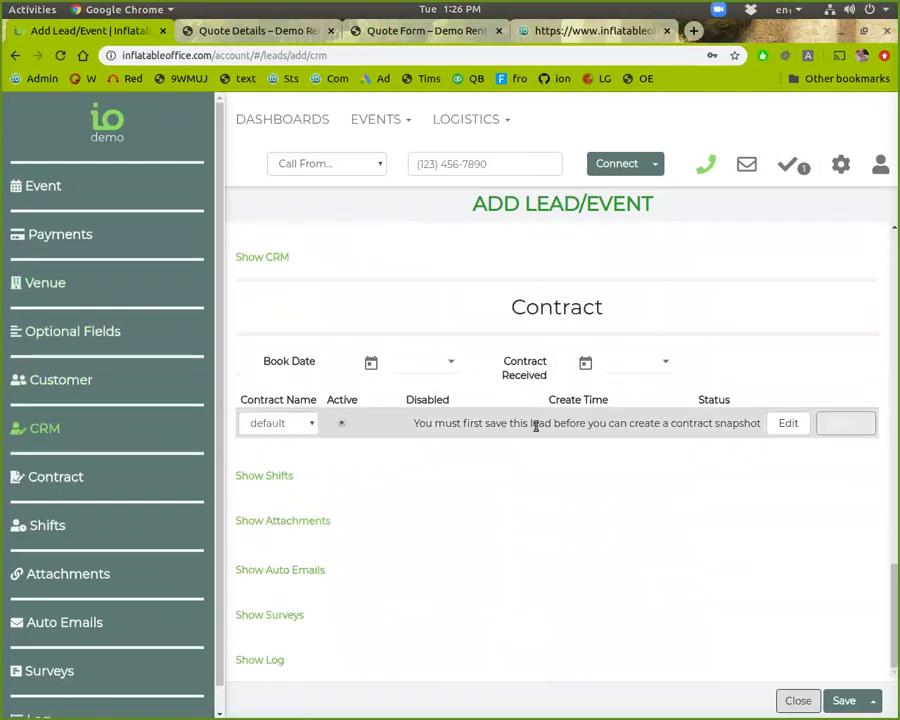
{"action": "scroll", "coordinate": [536, 424], "scroll_direction": "up", "scroll_amount": 6}
{"action": "scroll", "coordinate": [534, 426], "scroll_direction": "up", "scroll_amount": 4}
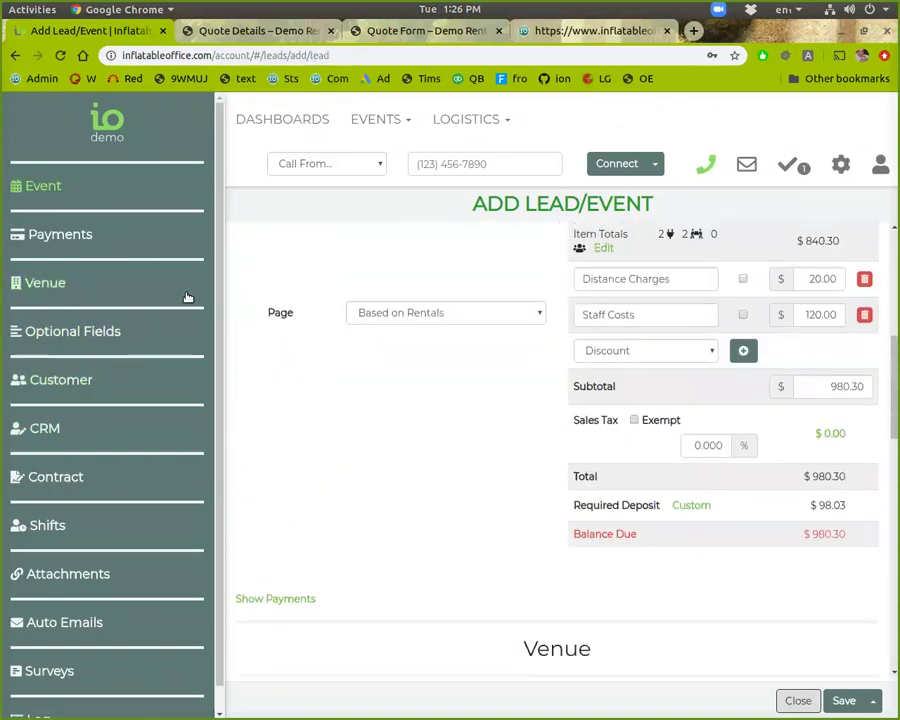
{"action": "scroll", "coordinate": [540, 445], "scroll_direction": "up", "scroll_amount": 4}
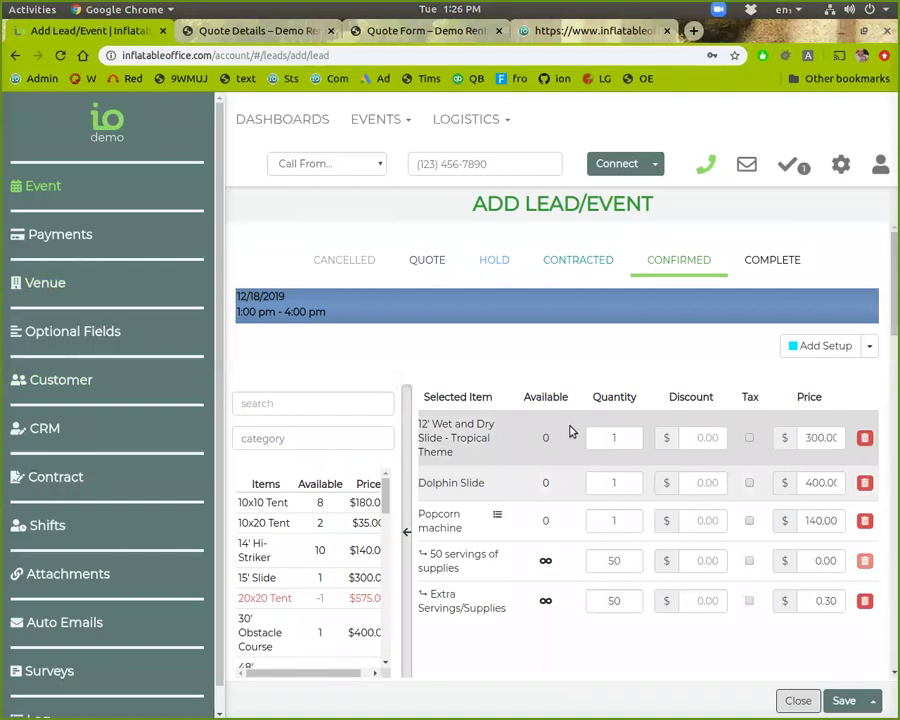
{"action": "left_click", "coordinate": [530, 313]}
{"action": "scroll", "coordinate": [557, 610], "scroll_direction": "down", "scroll_amount": 10}
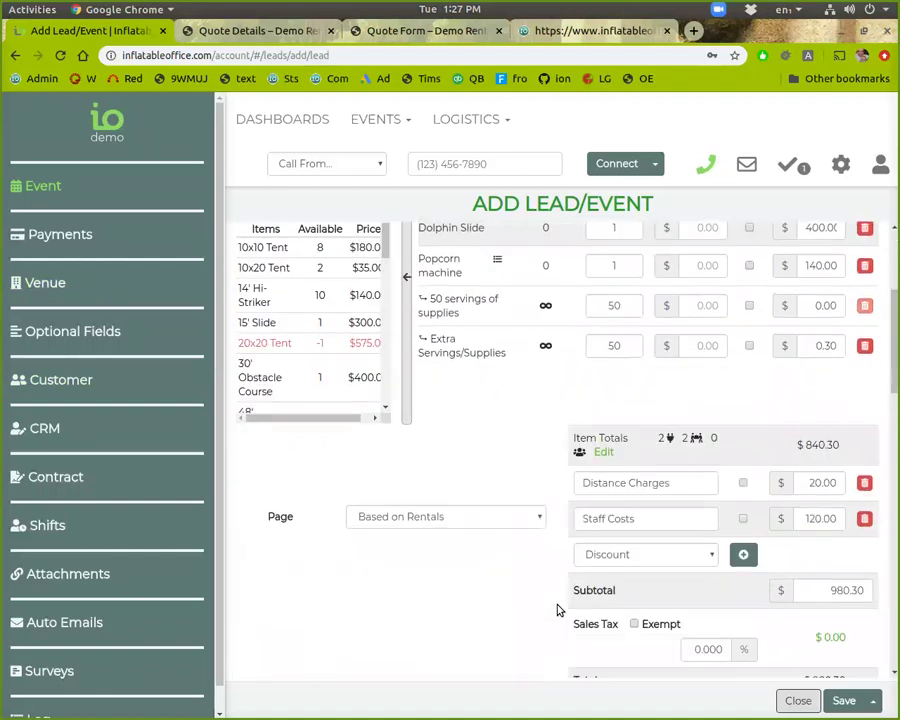
{"action": "scroll", "coordinate": [560, 527], "scroll_direction": "down", "scroll_amount": 1}
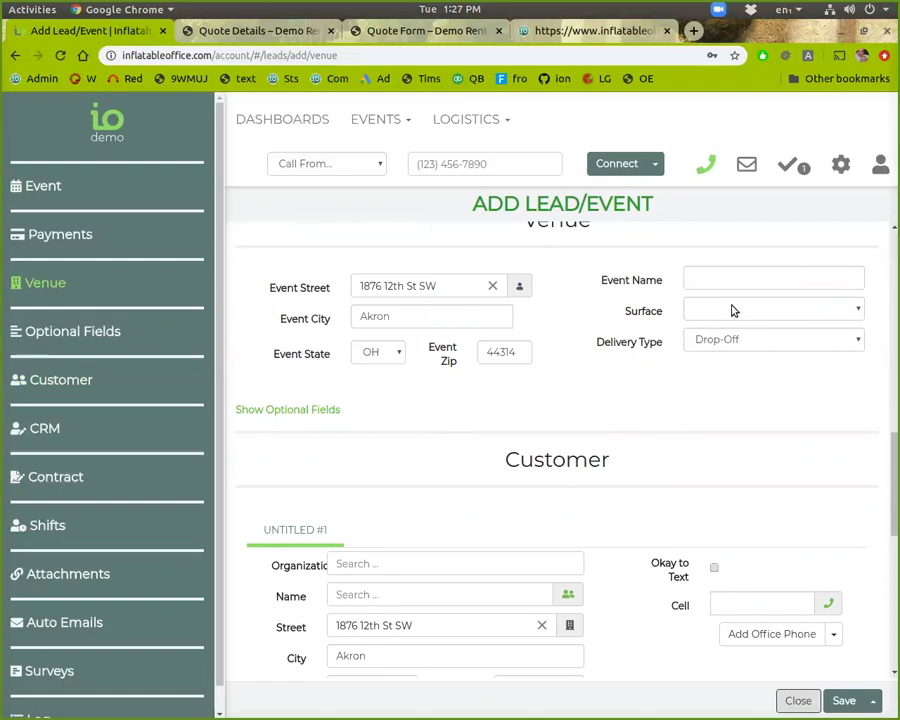
{"action": "scroll", "coordinate": [508, 400], "scroll_direction": "down", "scroll_amount": 2}
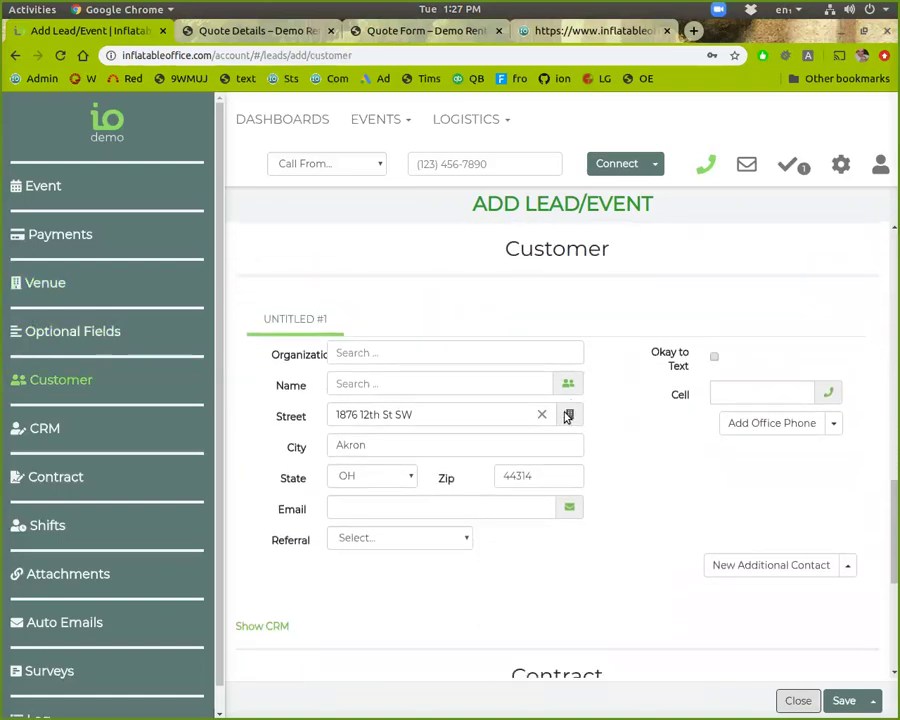
Step: Enter the customer's e-mail address, try saving, and fill in the contact's cell number
{"action": "left_click", "coordinate": [514, 511]}
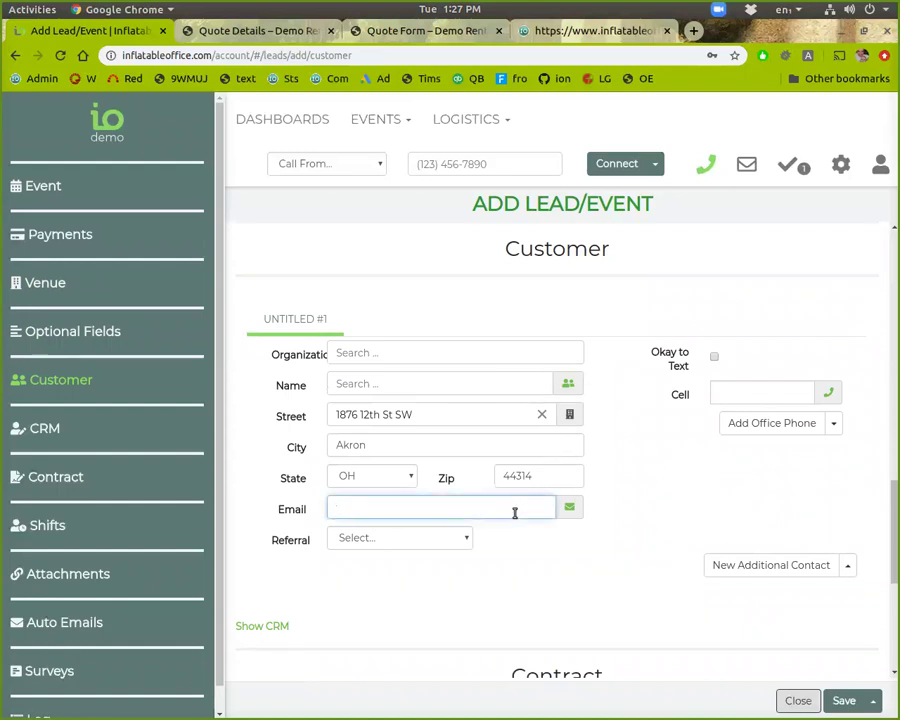
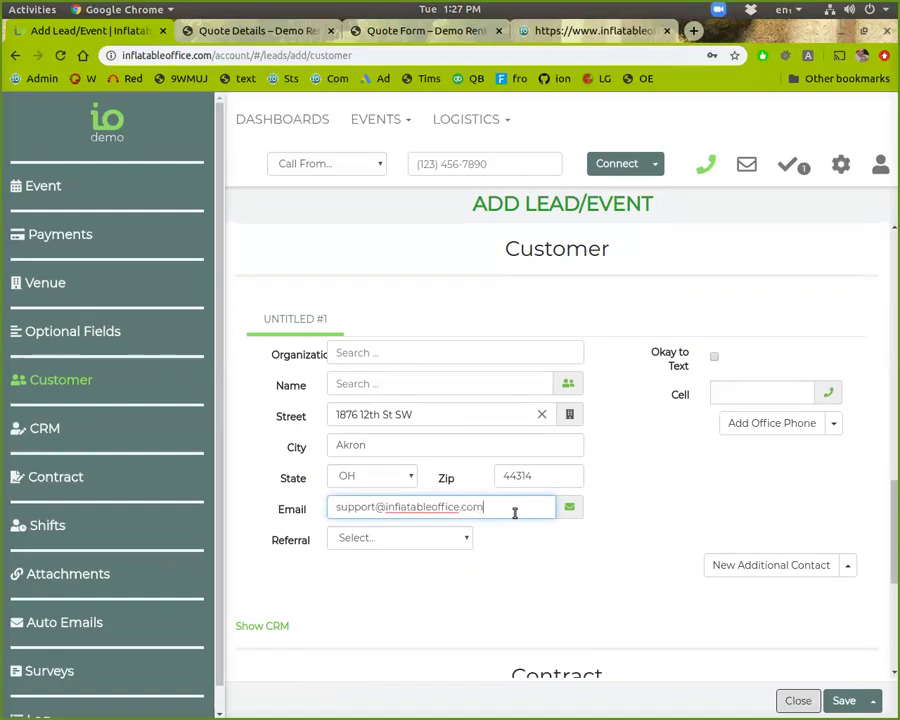
{"action": "left_click", "coordinate": [846, 698]}
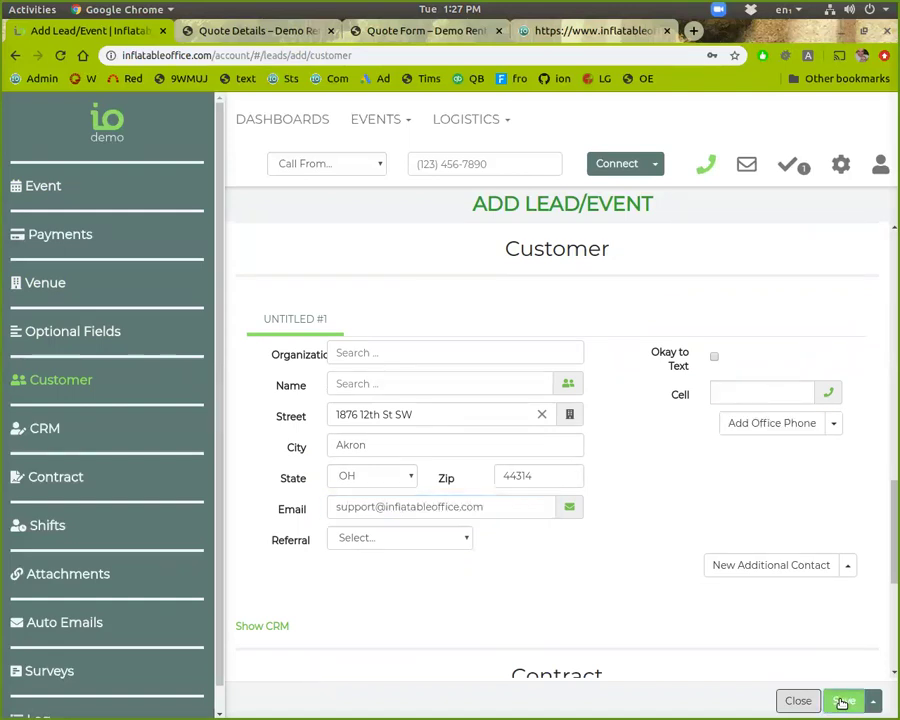
{"action": "left_click", "coordinate": [742, 435]}
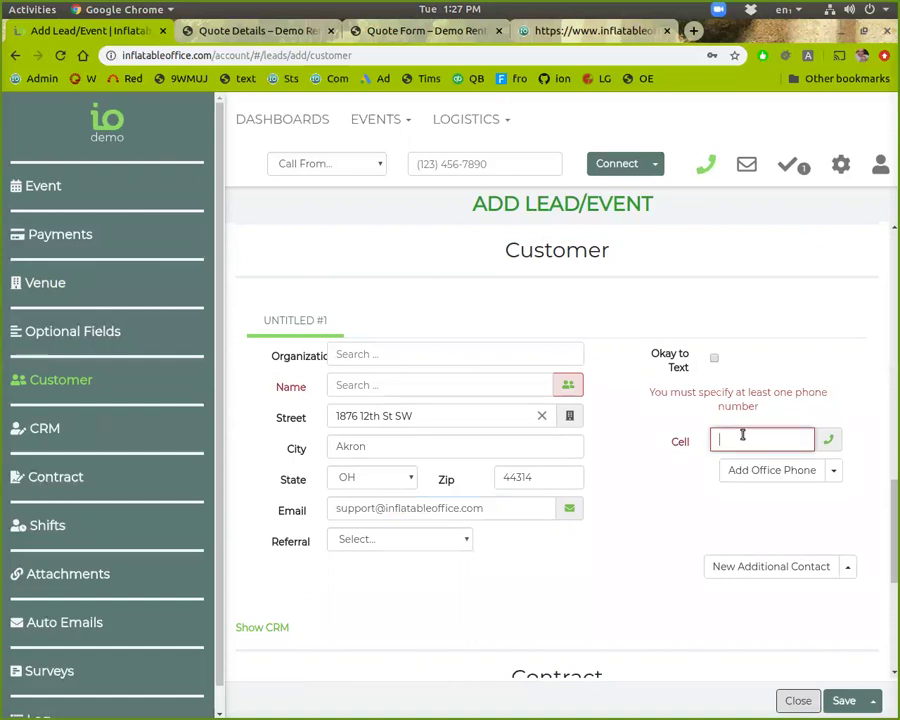
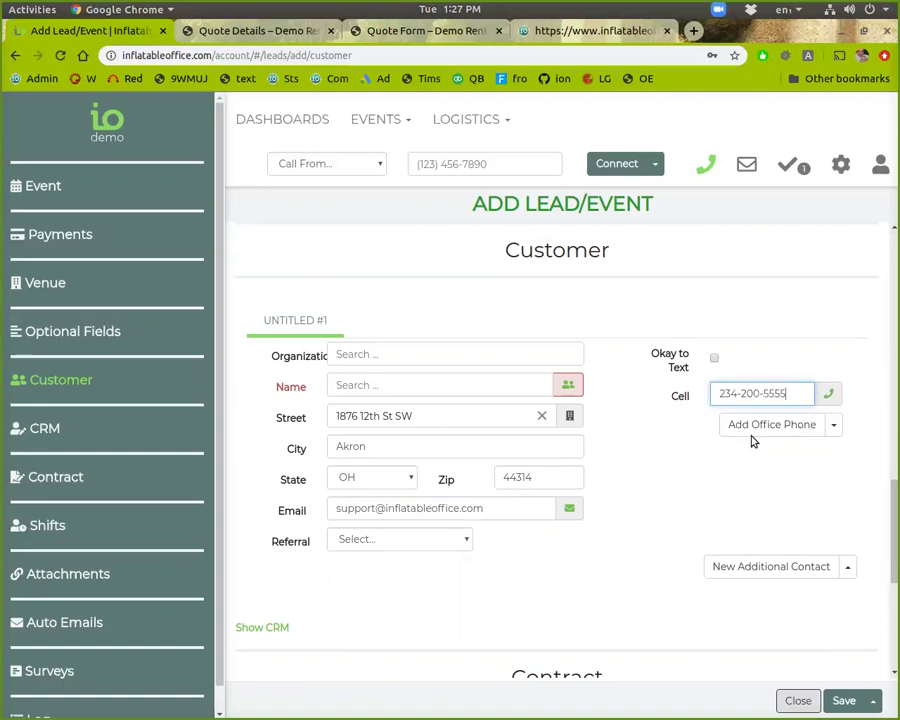
{"action": "scroll", "coordinate": [804, 488], "scroll_direction": "down", "scroll_amount": 1}
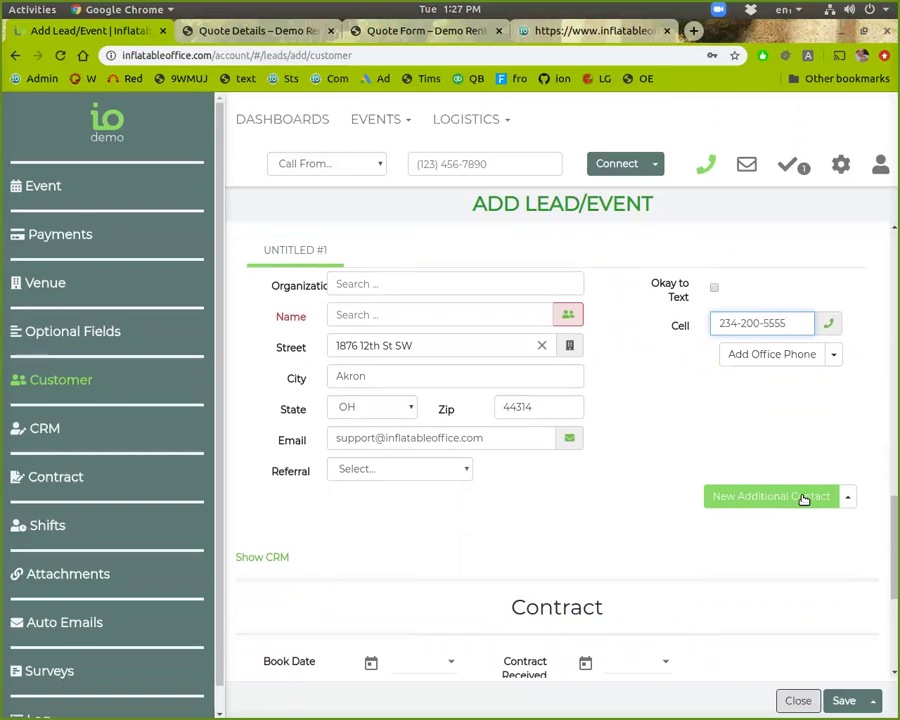
Step: Add a second additional contact, then remove the empty contact again
{"action": "left_click", "coordinate": [804, 497]}
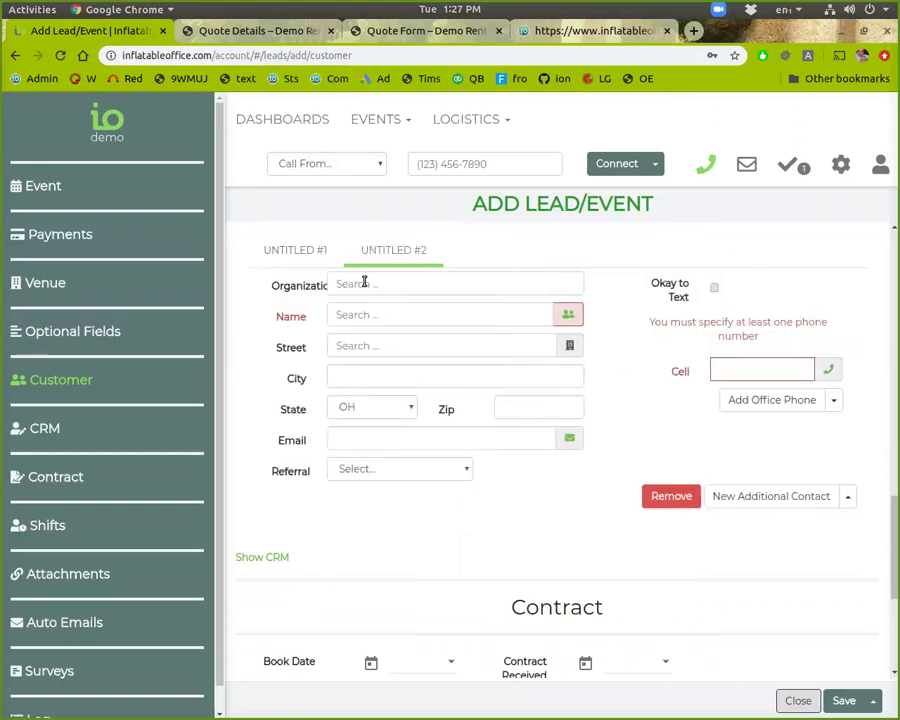
{"action": "left_click", "coordinate": [309, 249]}
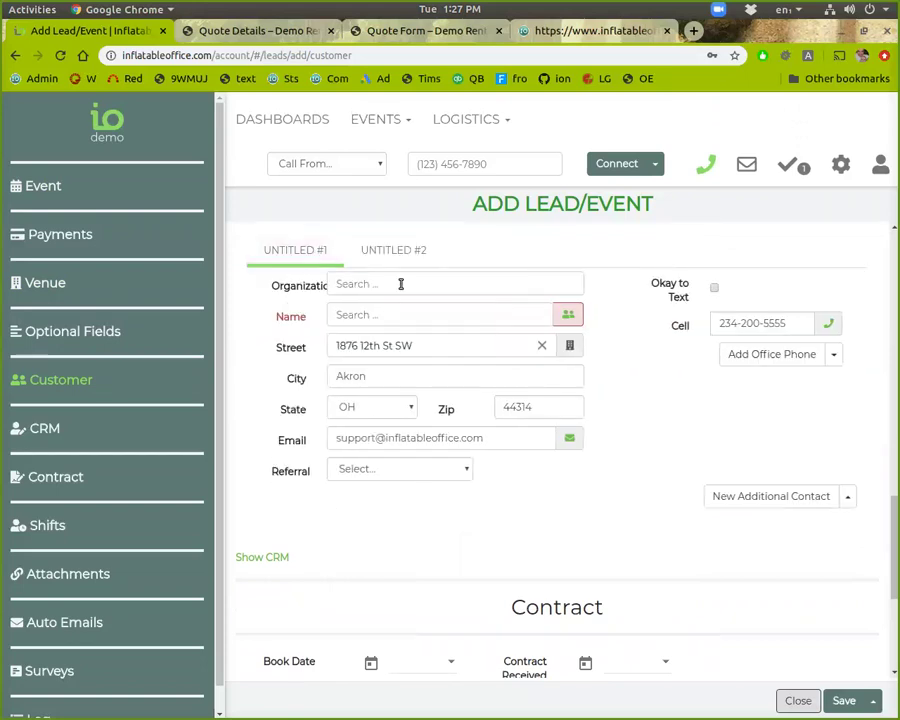
{"action": "left_click", "coordinate": [380, 253]}
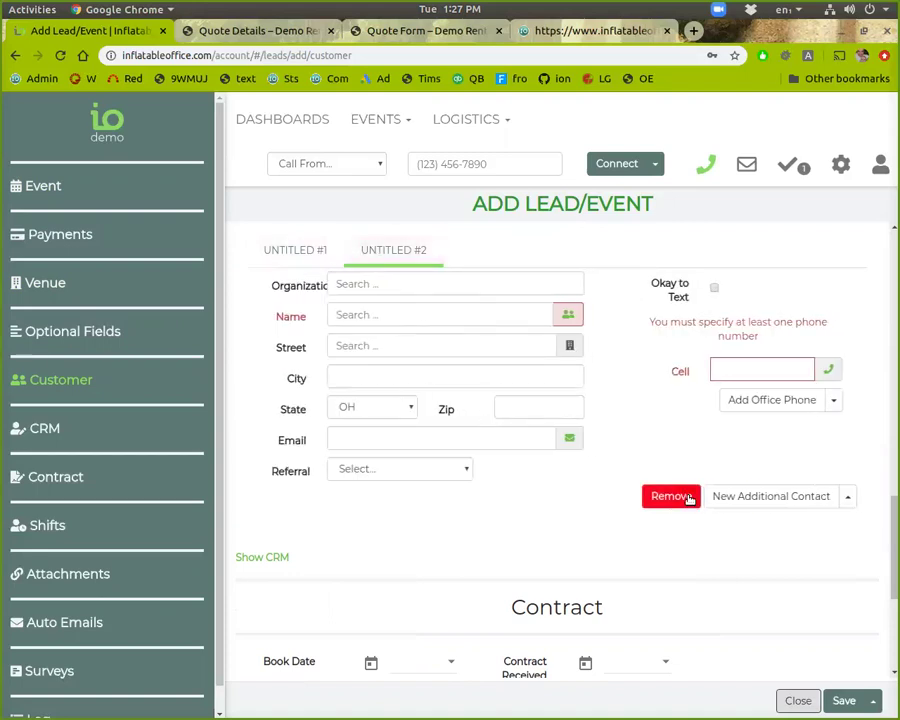
{"action": "left_click", "coordinate": [695, 498]}
{"action": "scroll", "coordinate": [688, 497], "scroll_direction": "down", "scroll_amount": 3}
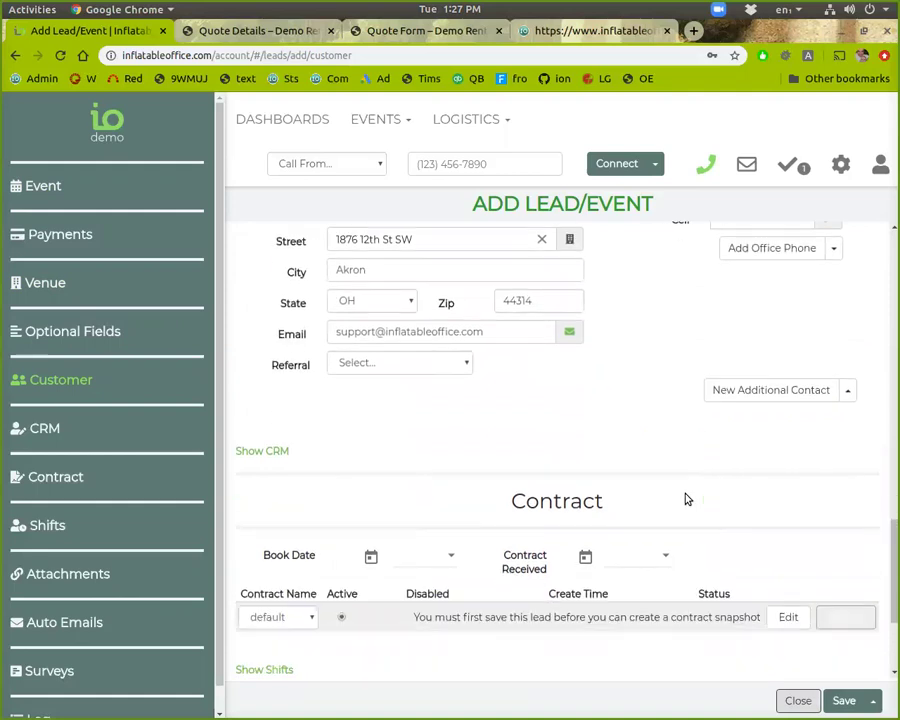
{"action": "scroll", "coordinate": [697, 480], "scroll_direction": "up", "scroll_amount": 3}
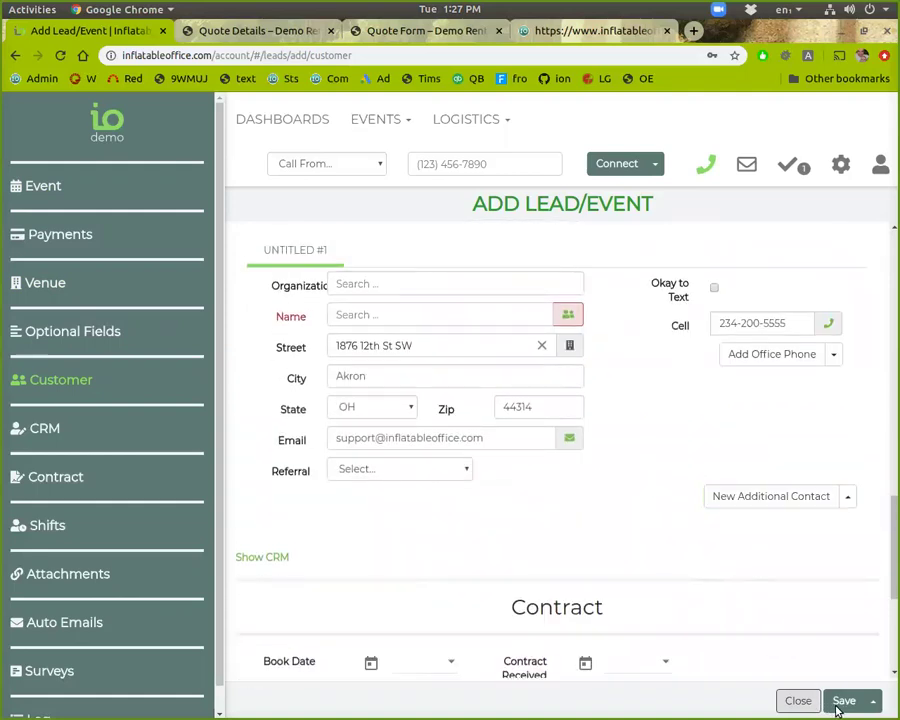
Step: Enter the customer's full name in the Name field, save, and dismiss the notice
{"action": "scroll", "coordinate": [822, 613], "scroll_direction": "up", "scroll_amount": 2}
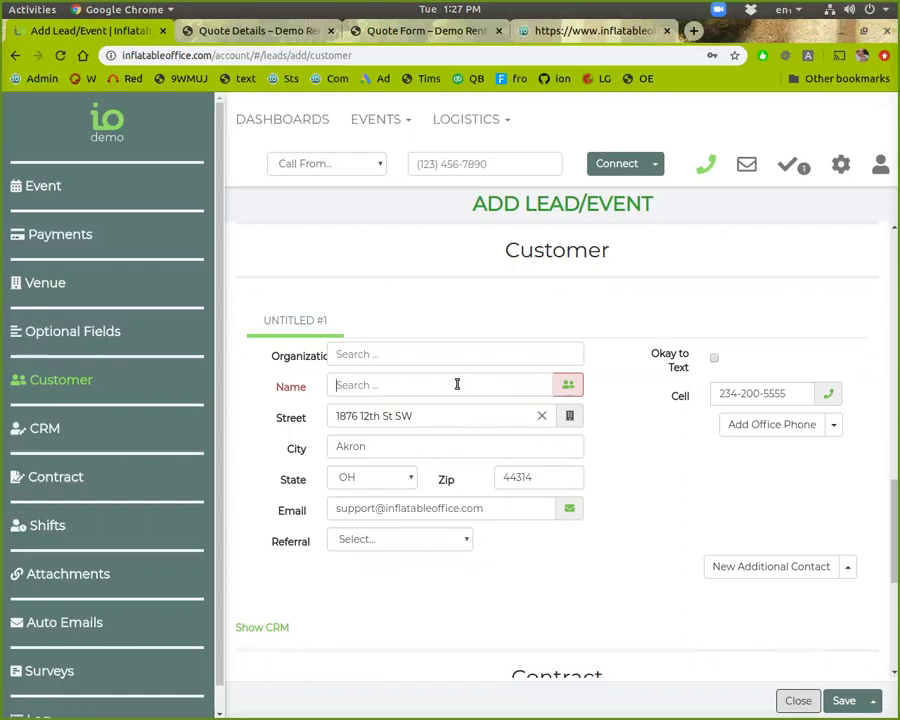
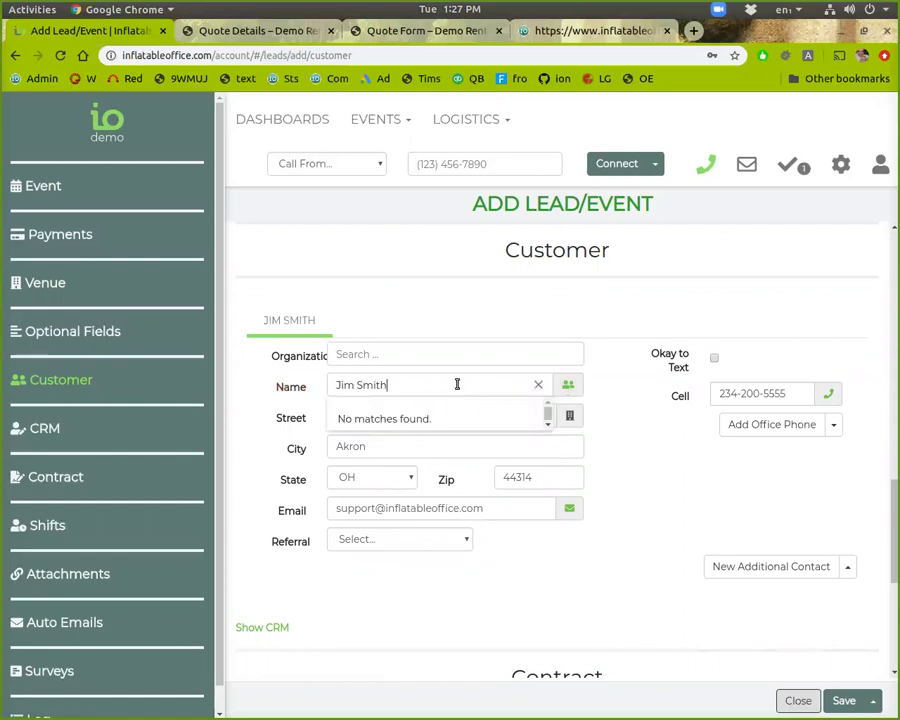
{"action": "left_click", "coordinate": [835, 699]}
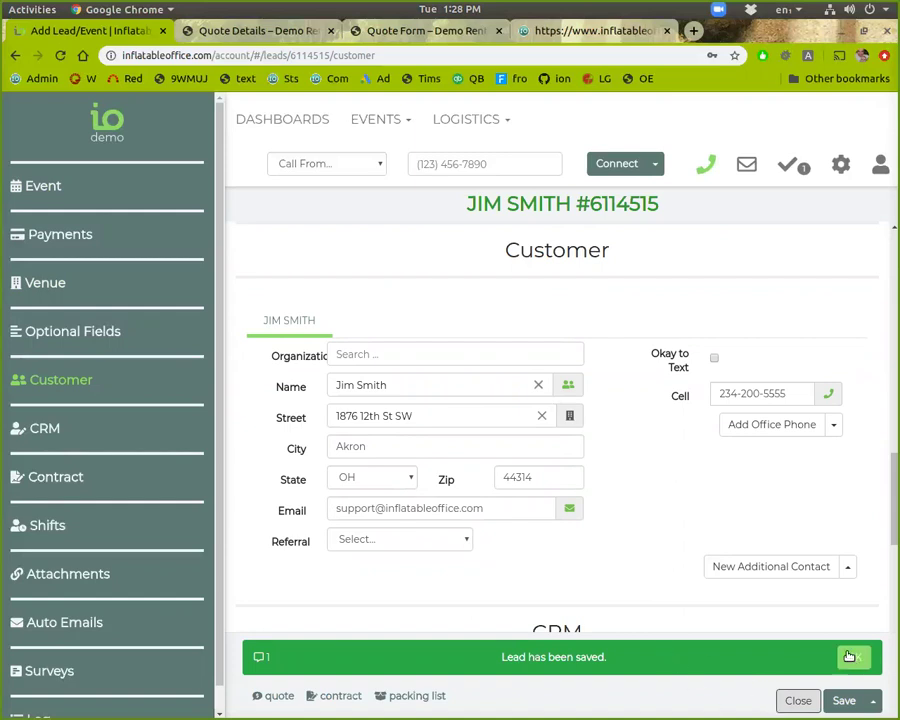
{"action": "left_click", "coordinate": [849, 656]}
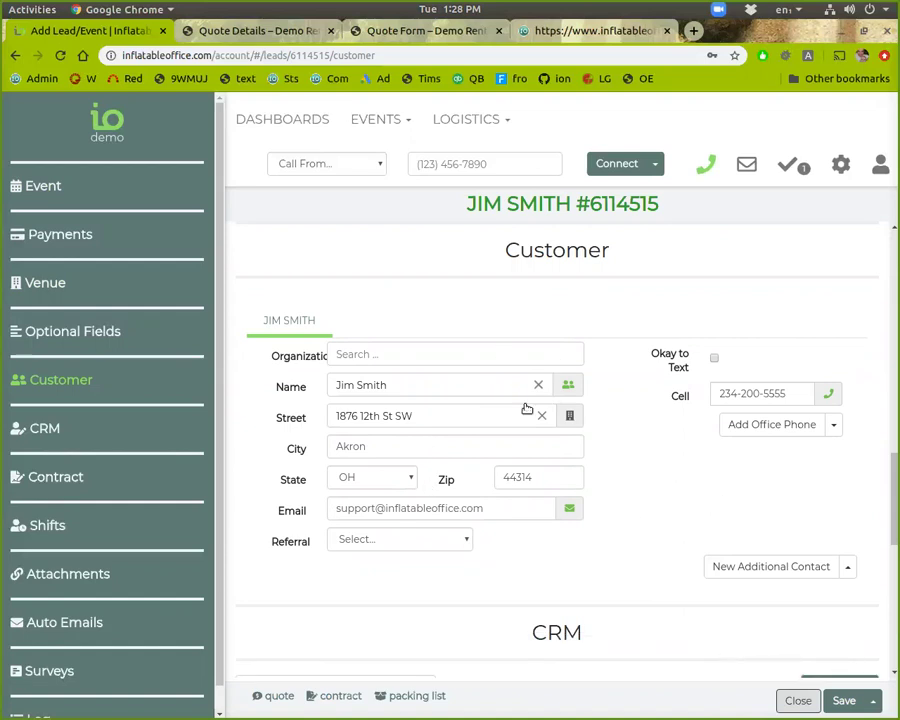
Step: Save the lead again using the Save button's additional options
{"action": "scroll", "coordinate": [704, 523], "scroll_direction": "up", "scroll_amount": 1}
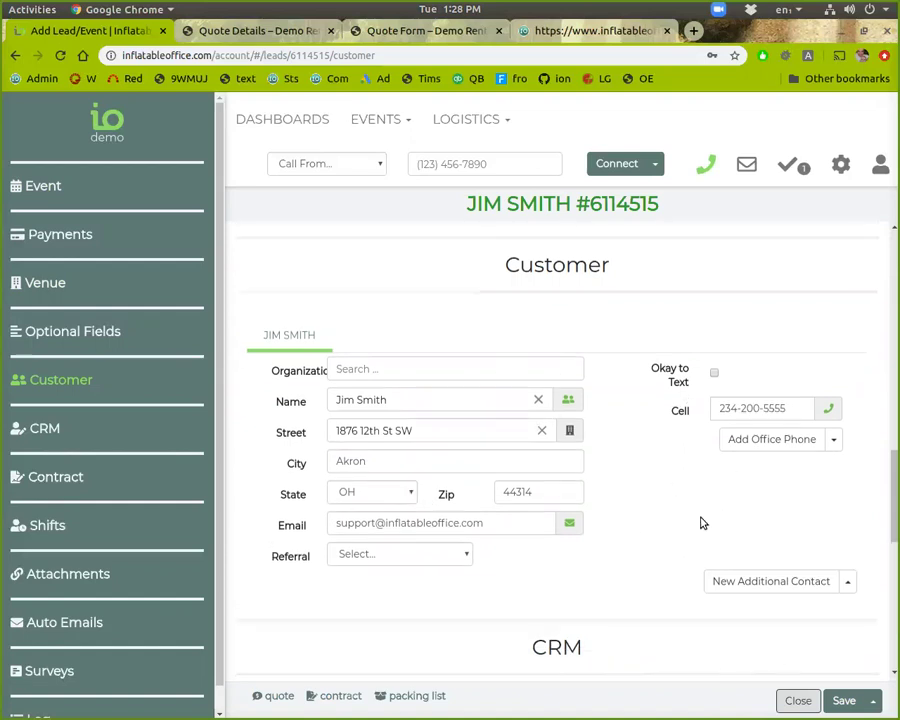
{"action": "scroll", "coordinate": [698, 522], "scroll_direction": "up", "scroll_amount": 2}
{"action": "scroll", "coordinate": [700, 545], "scroll_direction": "down", "scroll_amount": 2}
{"action": "left_click", "coordinate": [849, 706]}
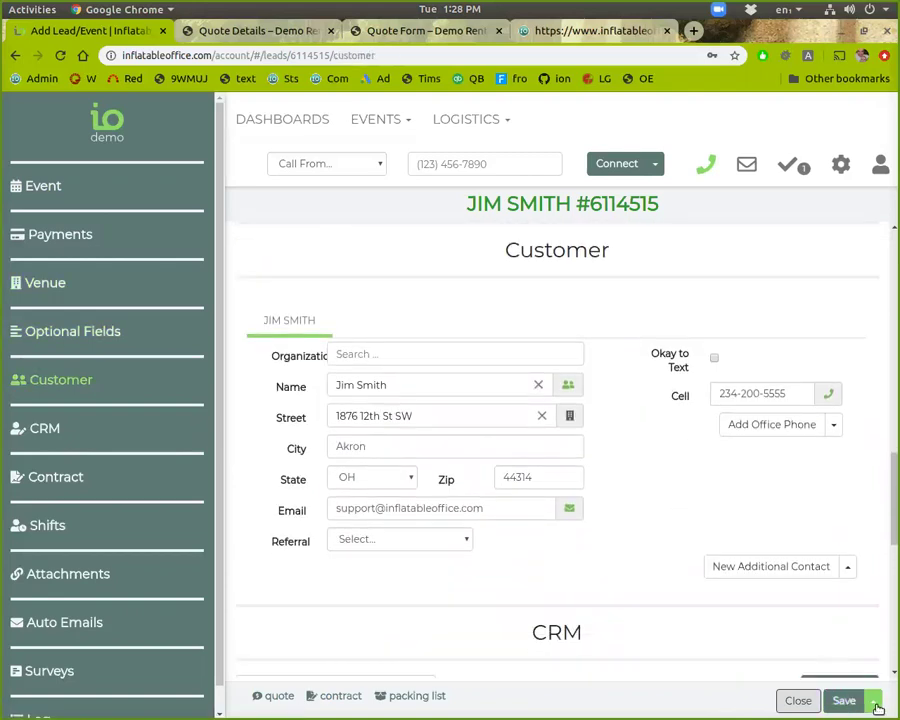
{"action": "left_click", "coordinate": [872, 701]}
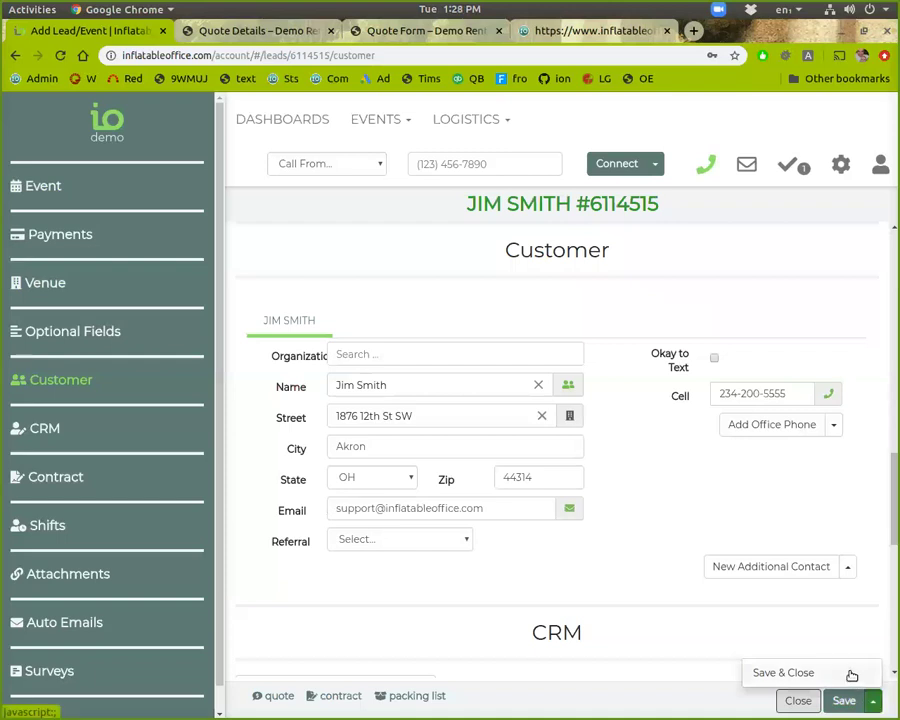
{"action": "left_click", "coordinate": [845, 700]}
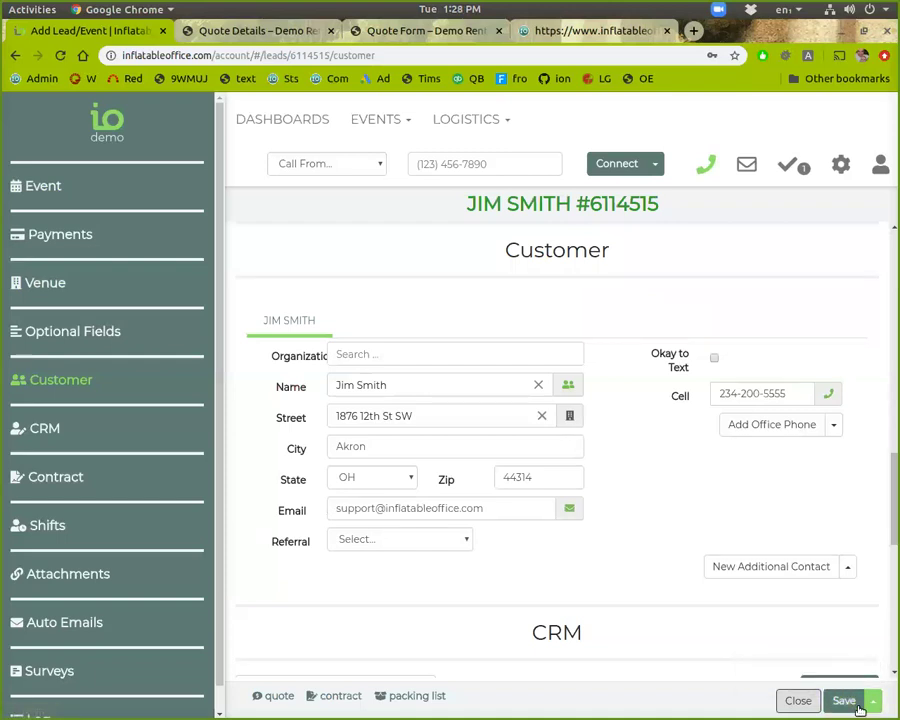
{"action": "left_click", "coordinate": [872, 701]}
{"action": "left_click", "coordinate": [826, 673]}
{"action": "scroll", "coordinate": [334, 570], "scroll_direction": "up", "scroll_amount": 5}
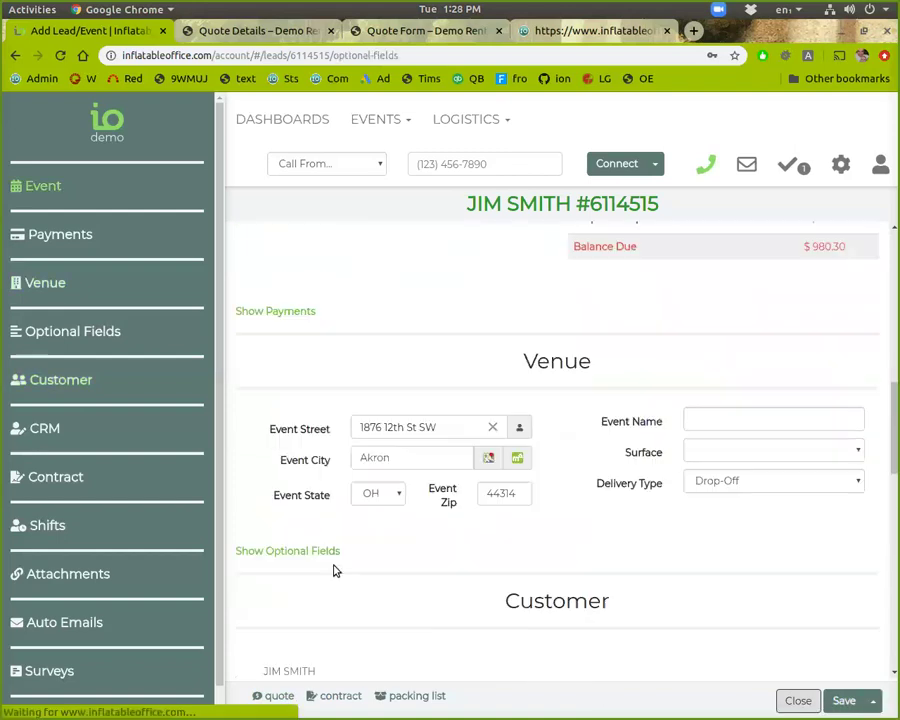
{"action": "left_click", "coordinate": [283, 699]}
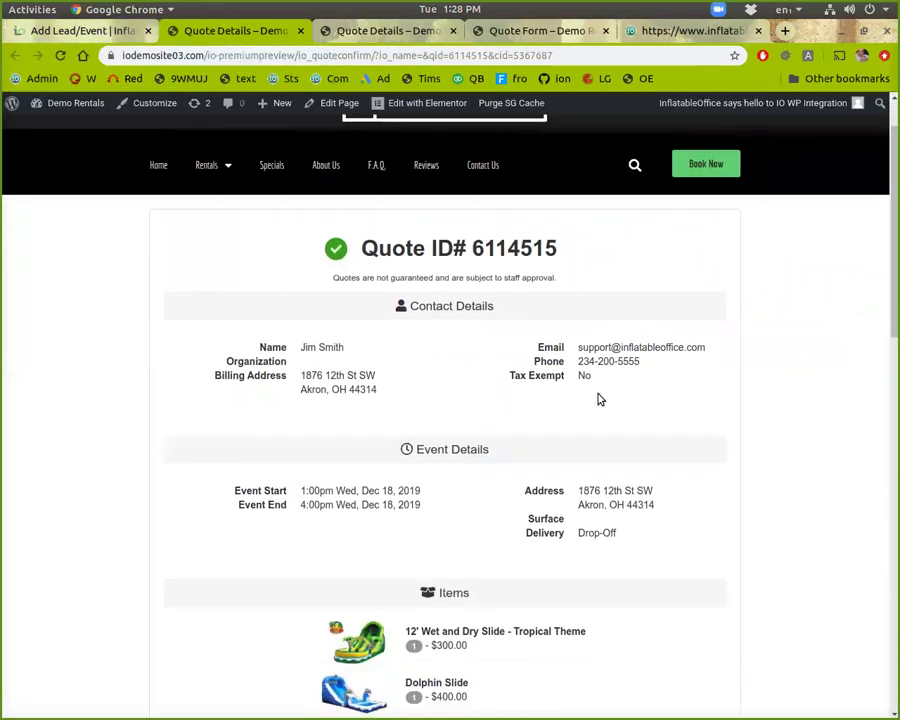
{"action": "scroll", "coordinate": [572, 426], "scroll_direction": "down", "scroll_amount": 3}
{"action": "scroll", "coordinate": [575, 442], "scroll_direction": "down", "scroll_amount": 6}
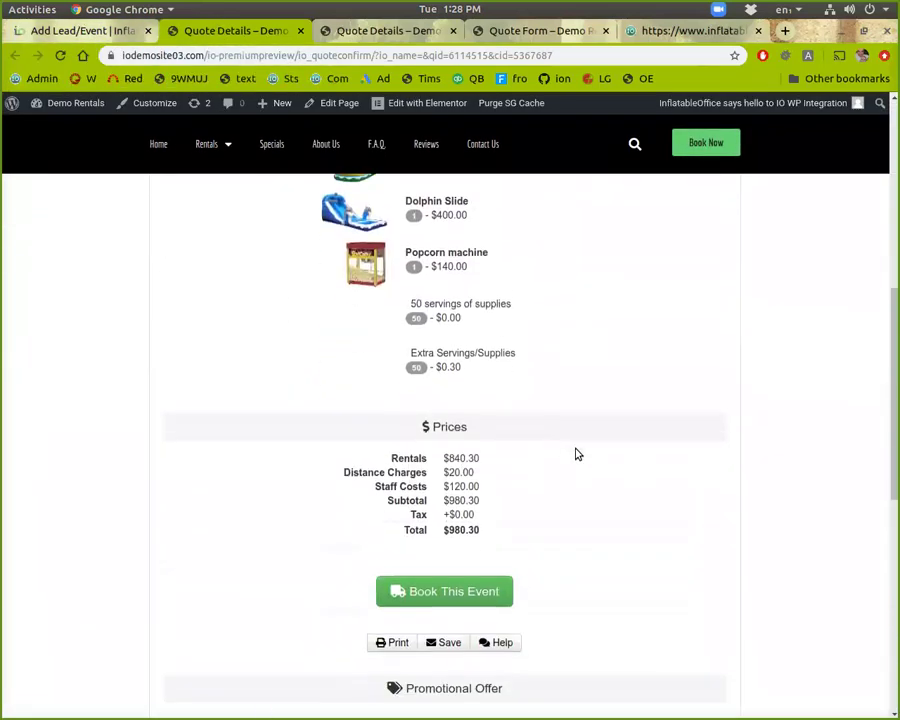
{"action": "left_click", "coordinate": [300, 31]}
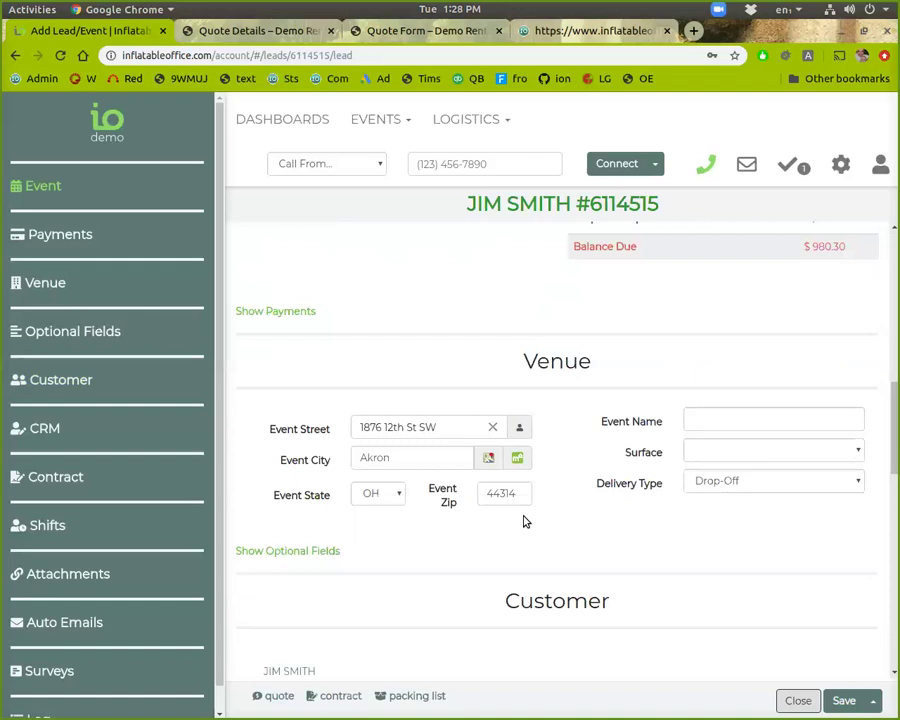
Step: Start a customer email and load the 'Customer - Invoice' template to preview it
{"action": "scroll", "coordinate": [522, 522], "scroll_direction": "up", "scroll_amount": 2}
{"action": "scroll", "coordinate": [550, 560], "scroll_direction": "down", "scroll_amount": 8}
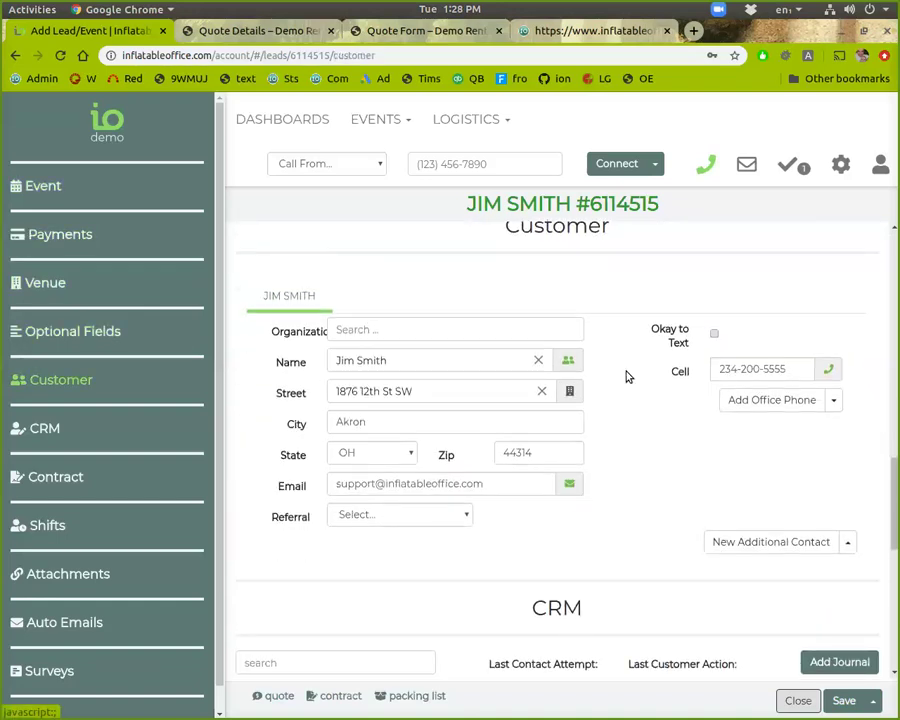
{"action": "left_click", "coordinate": [572, 485]}
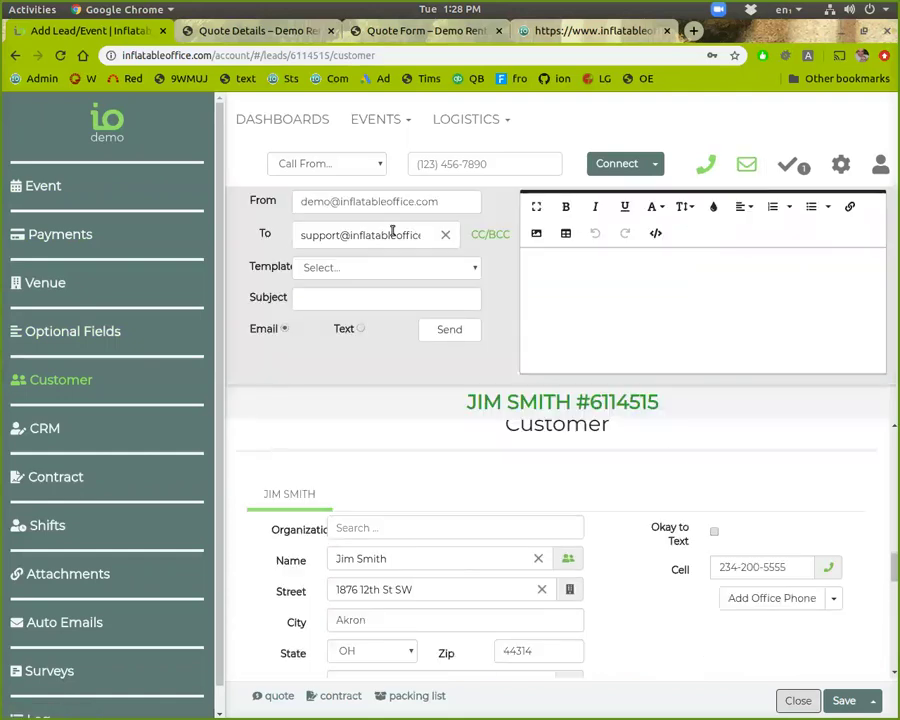
{"action": "left_click", "coordinate": [453, 268]}
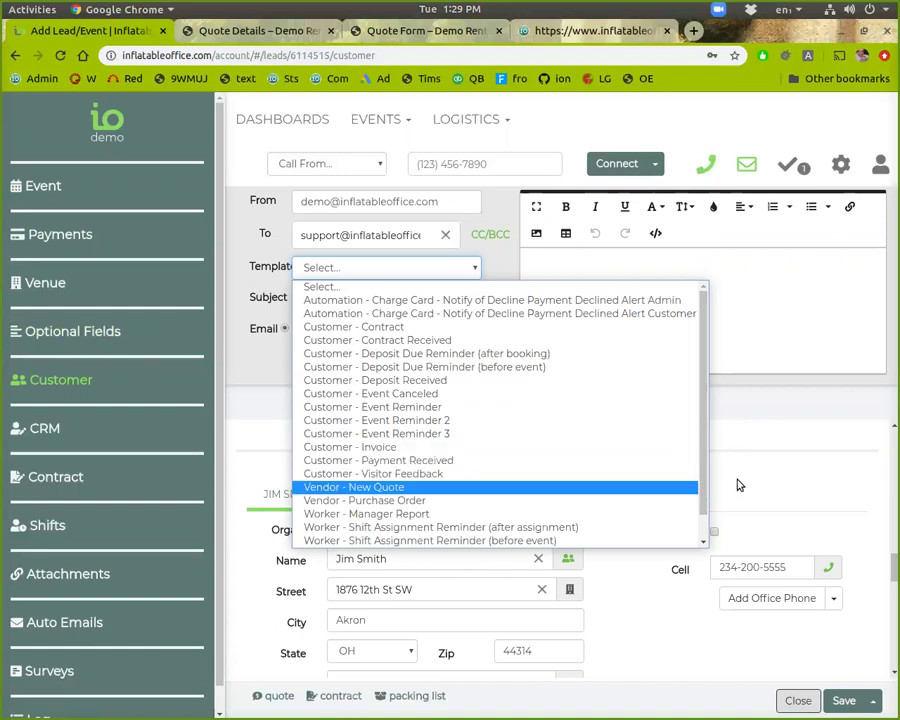
{"action": "left_click", "coordinate": [522, 447]}
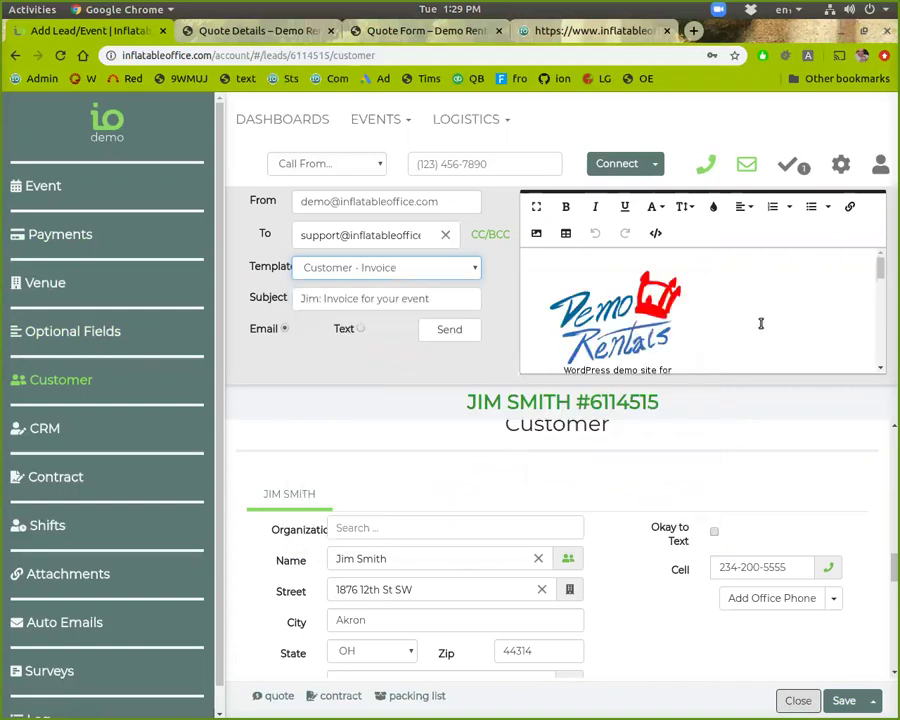
{"action": "scroll", "coordinate": [761, 322], "scroll_direction": "down", "scroll_amount": 5}
{"action": "scroll", "coordinate": [758, 322], "scroll_direction": "down", "scroll_amount": 5}
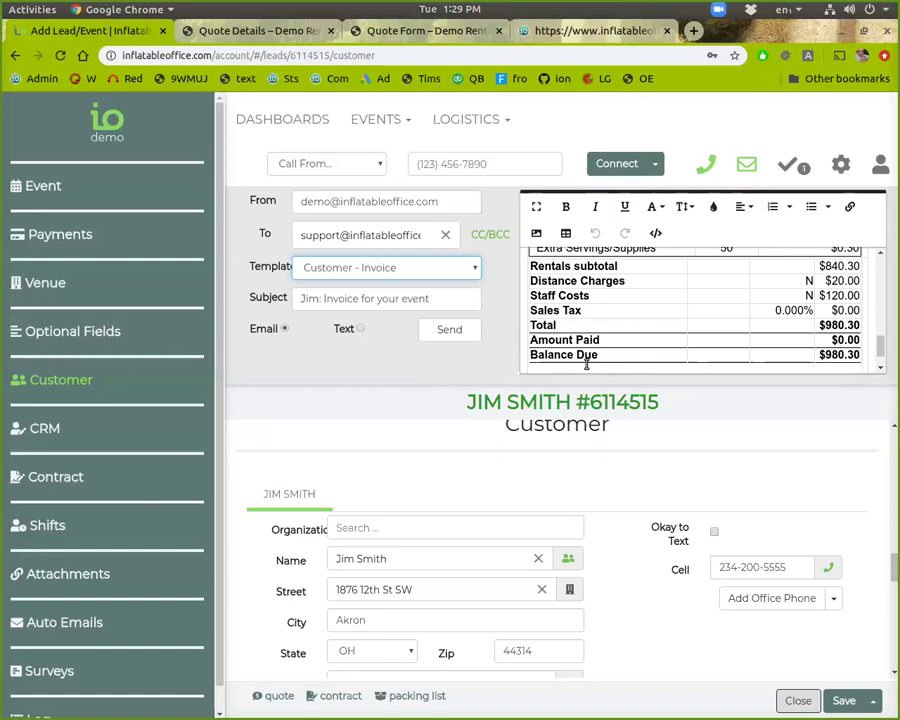
{"action": "scroll", "coordinate": [578, 330], "scroll_direction": "up", "scroll_amount": 10}
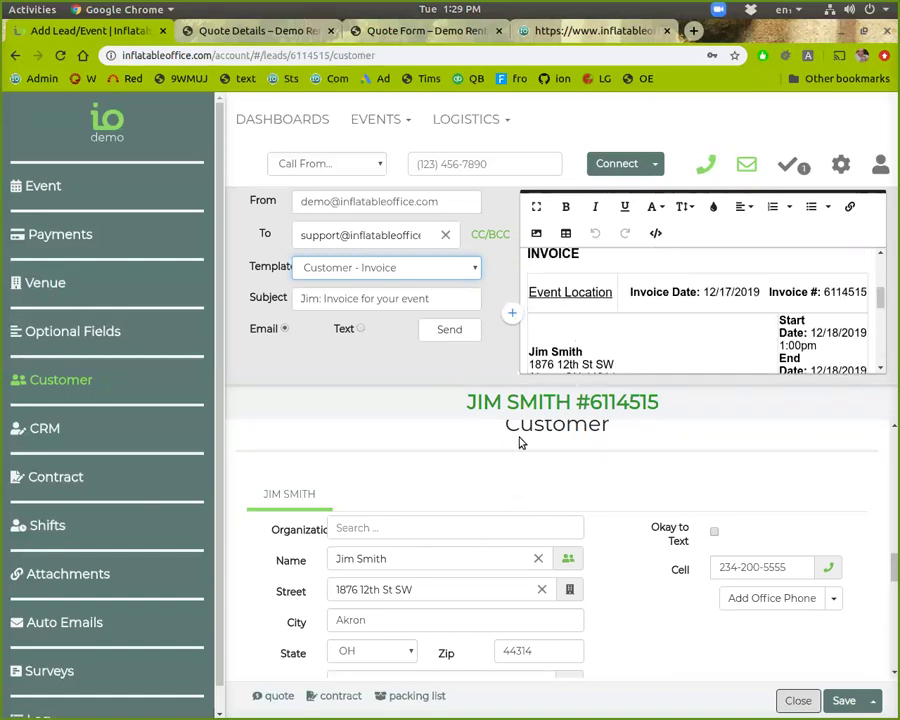
Step: Close the email compose panel and return to the event's rental items
{"action": "left_click", "coordinate": [750, 168]}
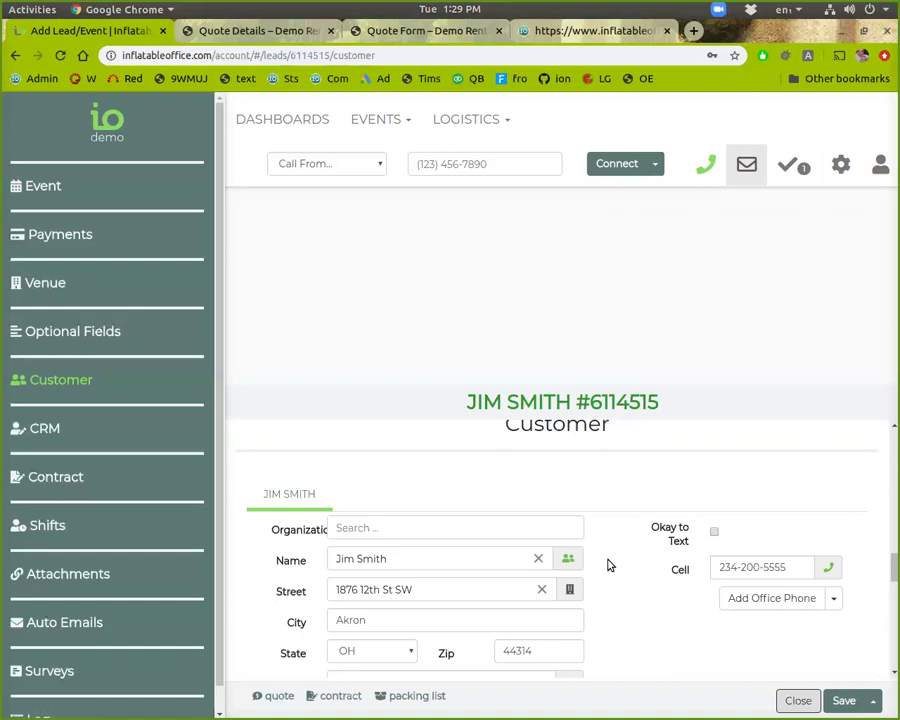
{"action": "scroll", "coordinate": [607, 566], "scroll_direction": "up", "scroll_amount": 10}
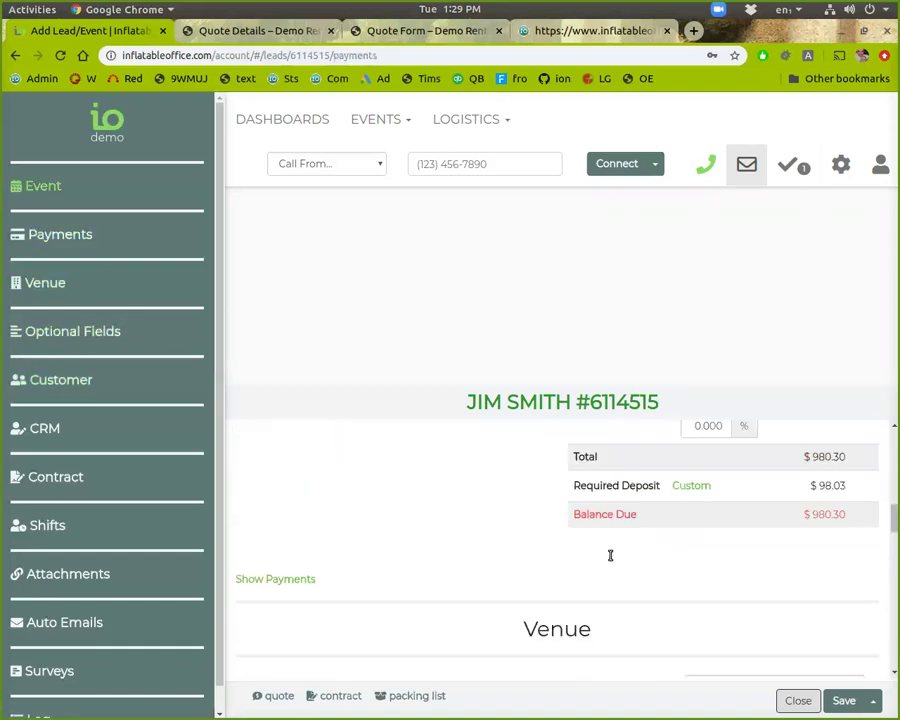
{"action": "left_click", "coordinate": [746, 165]}
{"action": "left_click", "coordinate": [745, 165]}
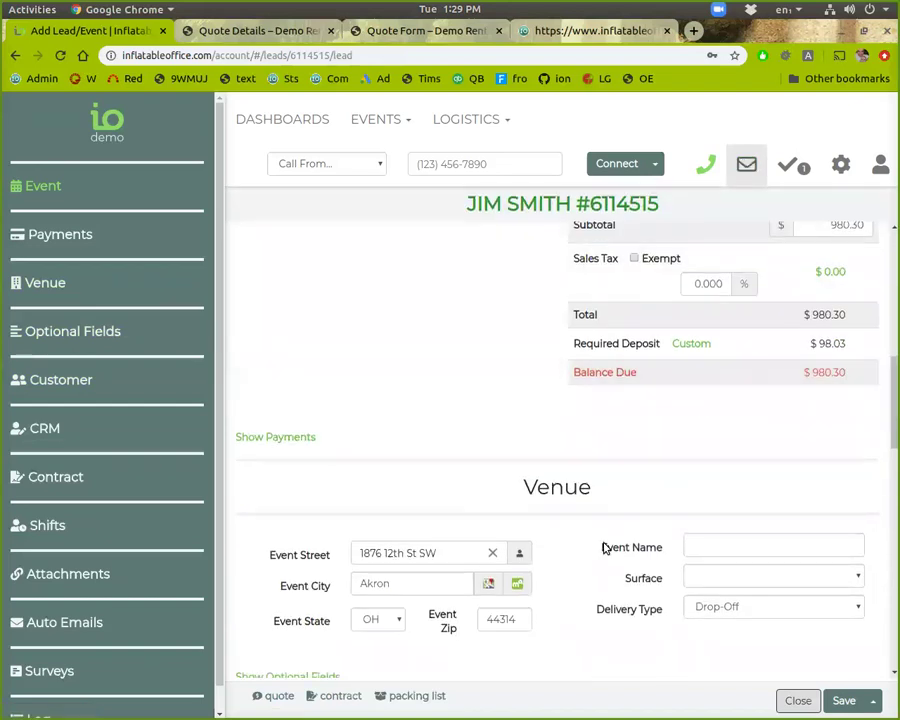
{"action": "scroll", "coordinate": [605, 540], "scroll_direction": "up", "scroll_amount": 3}
{"action": "scroll", "coordinate": [600, 510], "scroll_direction": "up", "scroll_amount": 3}
{"action": "scroll", "coordinate": [598, 510], "scroll_direction": "down", "scroll_amount": 1}
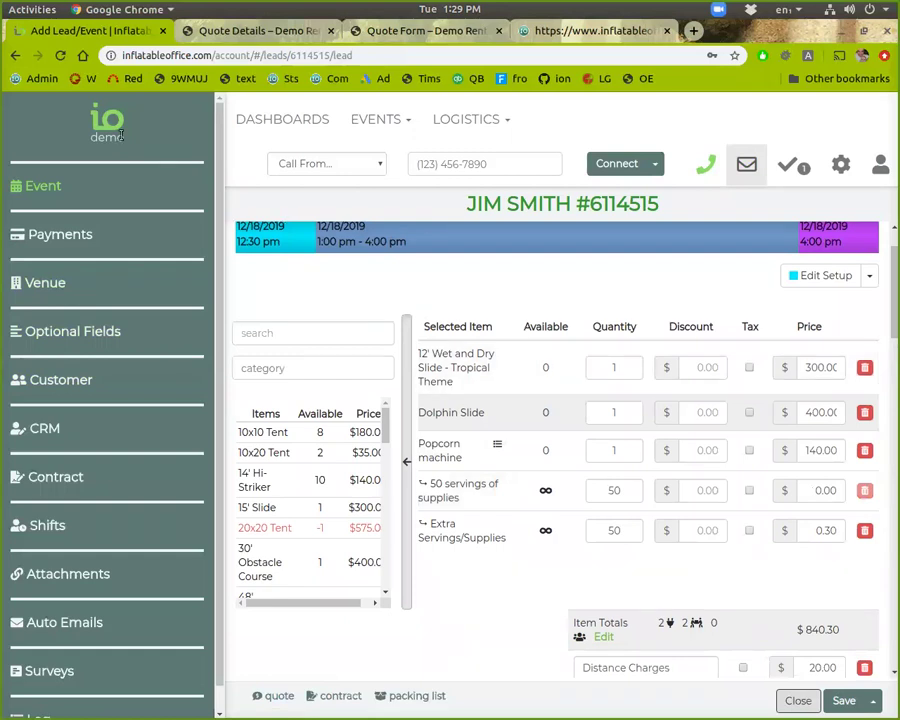
Step: Collapse the side navigation, then enter a 10 discount on the slide and clear it
{"action": "left_click", "coordinate": [87, 123]}
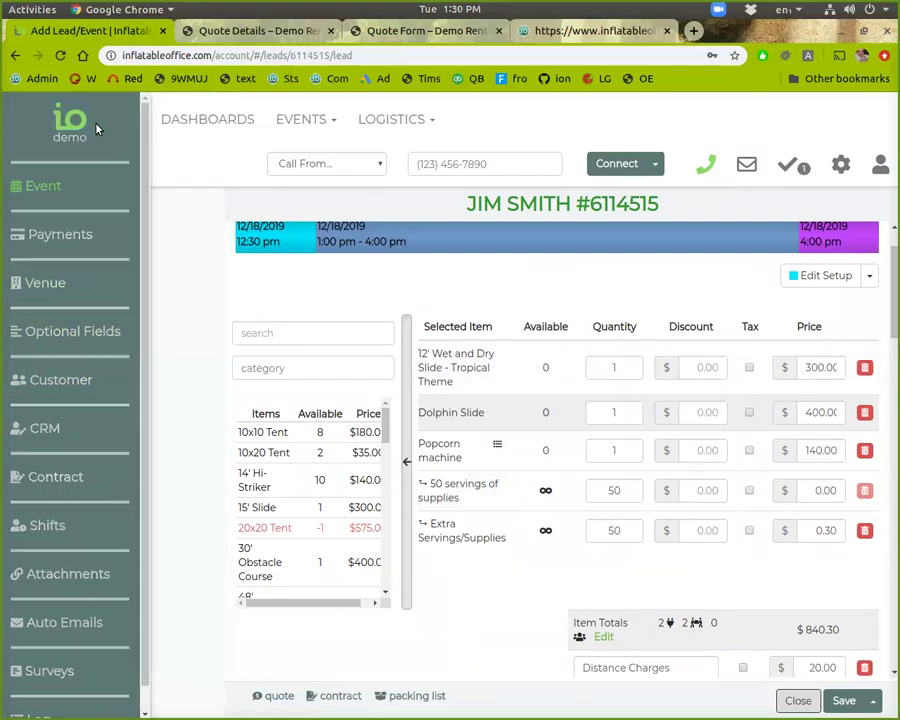
{"action": "left_click", "coordinate": [698, 362]}
{"action": "type", "text": "10"}
{"action": "left_click", "coordinate": [729, 542]}
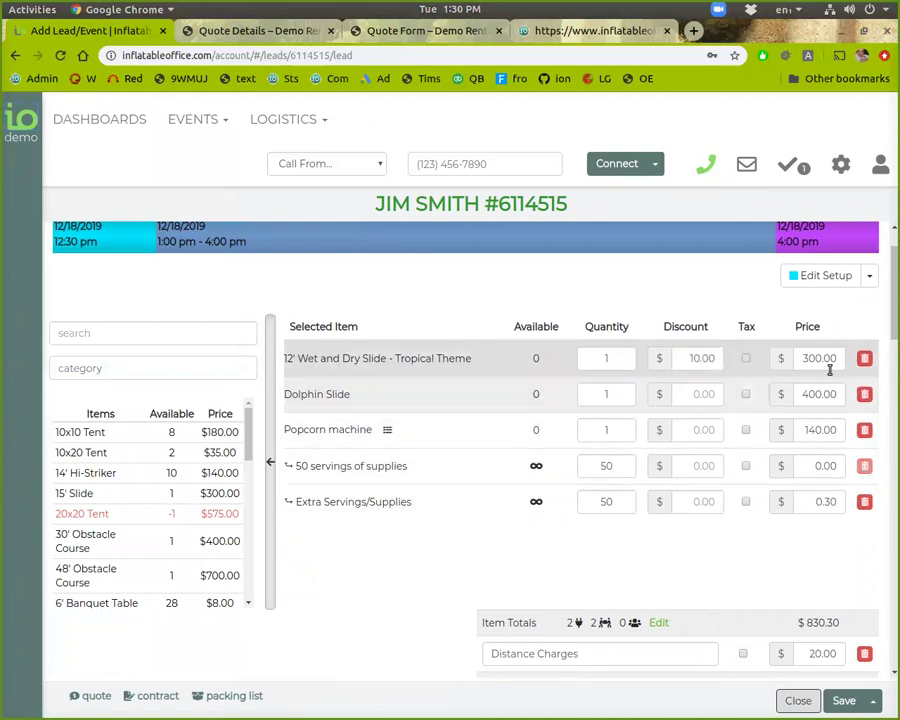
{"action": "double_click", "coordinate": [693, 356]}
{"action": "key", "text": "BackSpace"}
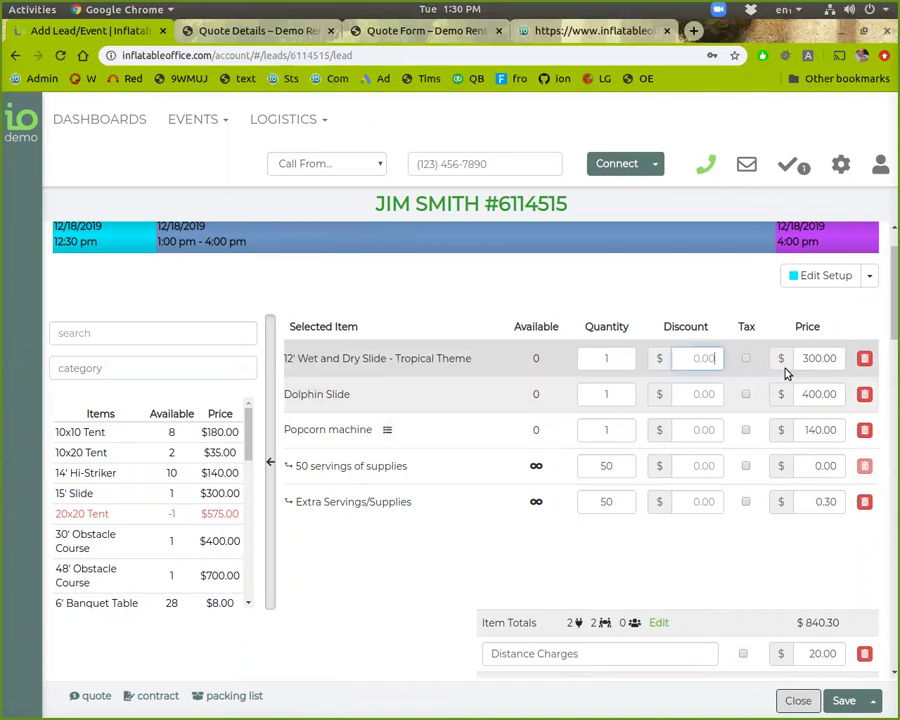
Step: Change the 12' Wet and Dry Slide price from 300.00 to 250.00
{"action": "left_click", "coordinate": [811, 360]}
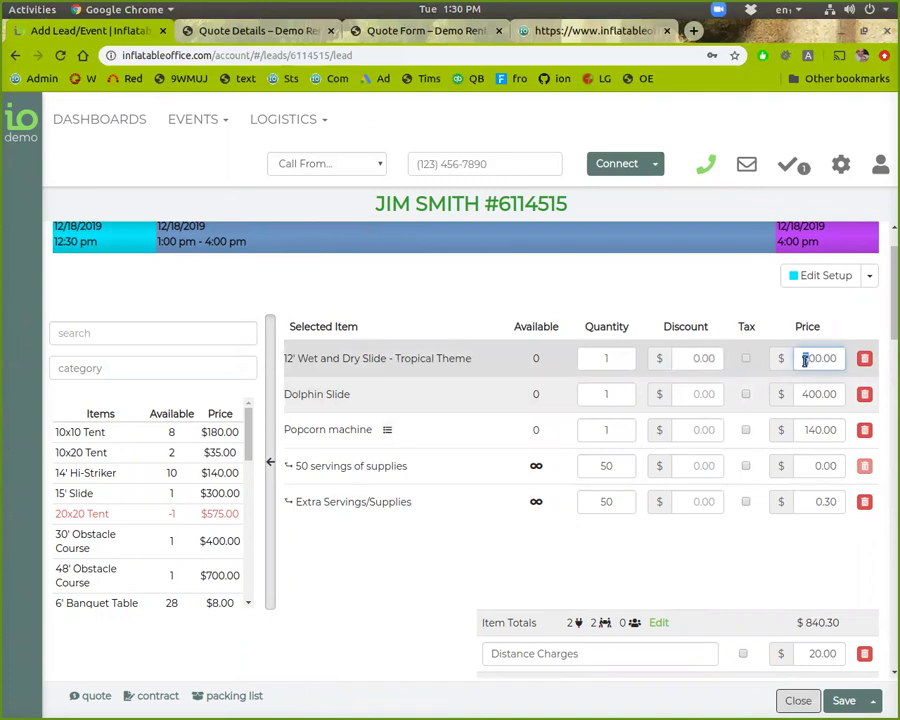
{"action": "type", "text": "2"}
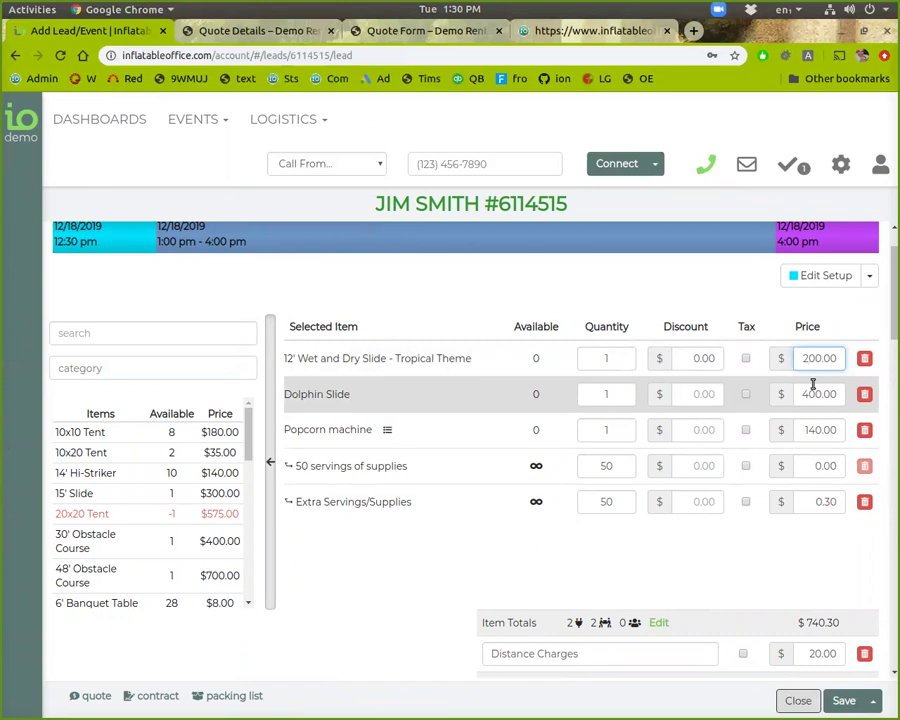
{"action": "scroll", "coordinate": [813, 384], "scroll_direction": "down", "scroll_amount": 4}
{"action": "scroll", "coordinate": [812, 362], "scroll_direction": "up", "scroll_amount": 4}
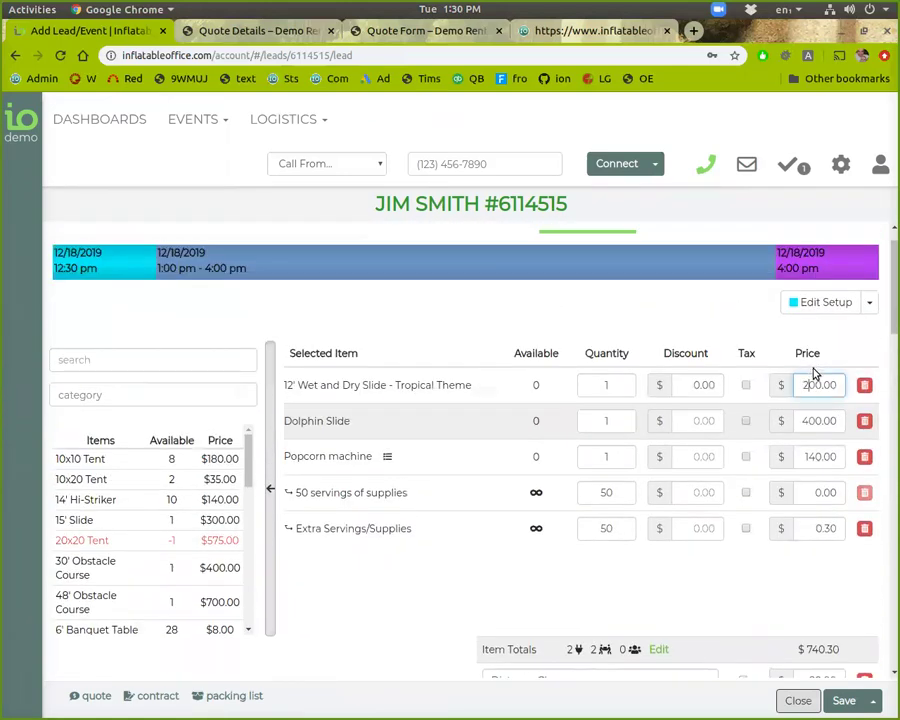
{"action": "key", "text": "Delete"}
{"action": "type", "text": "5"}
{"action": "left_click", "coordinate": [790, 583]}
Step: Set the subtotal to 800, creating a -130.30 discount
{"action": "scroll", "coordinate": [790, 569], "scroll_direction": "down", "scroll_amount": 3}
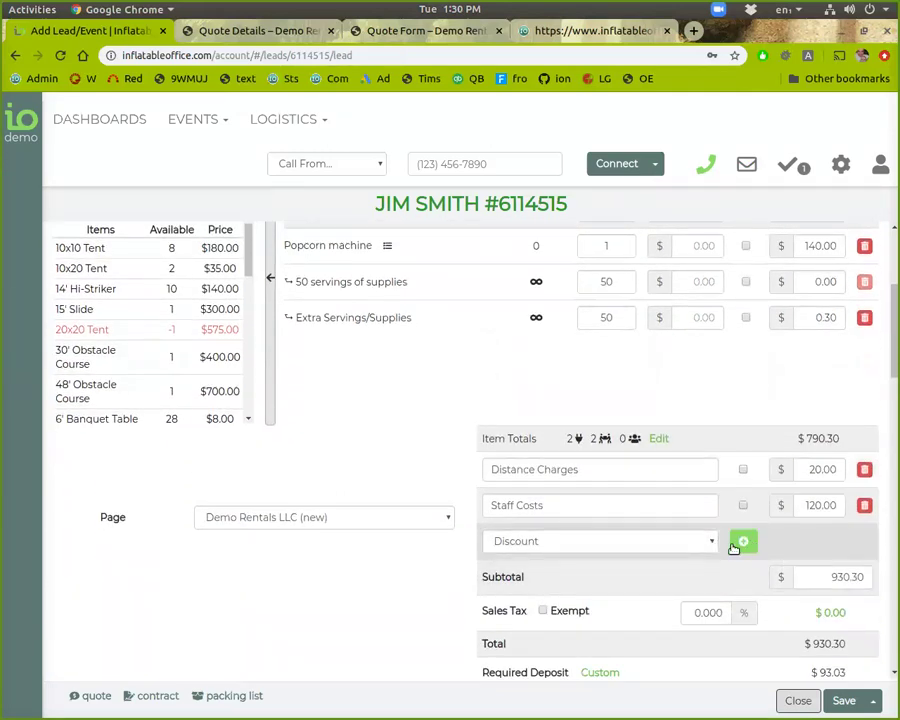
{"action": "left_click", "coordinate": [830, 584]}
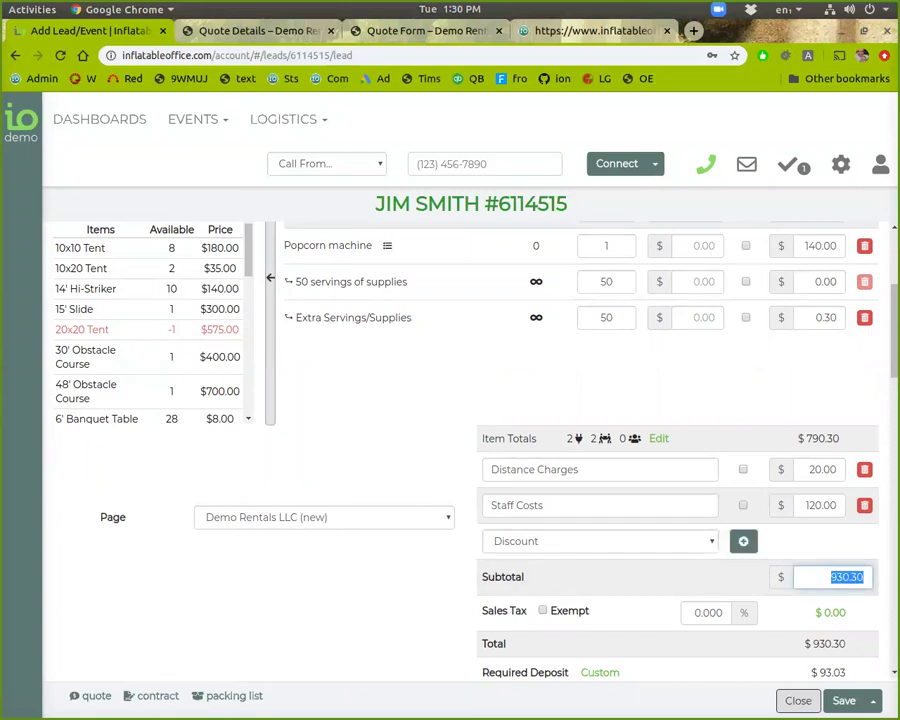
{"action": "type", "text": "800"}
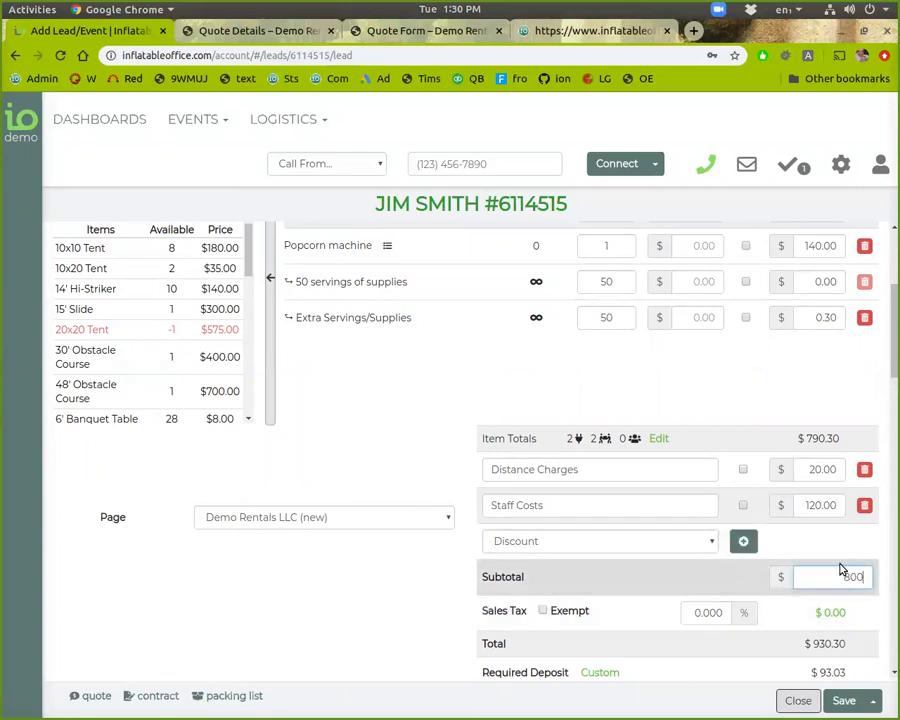
{"action": "left_click", "coordinate": [748, 583]}
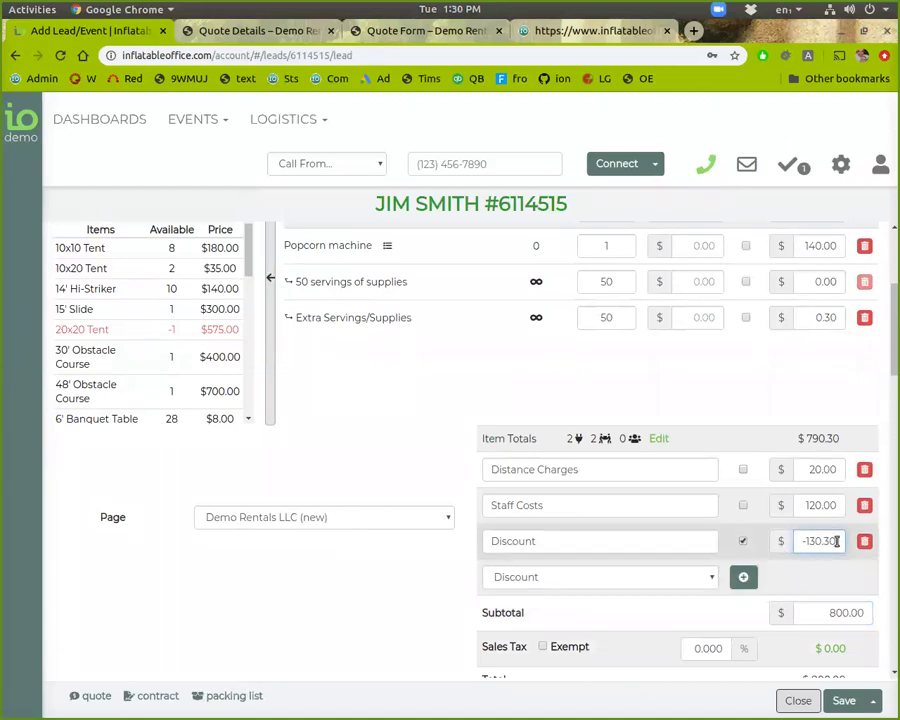
Step: Add a Fee line named 'Damage Waiver' for 100.00, bringing the total to 900.00
{"action": "scroll", "coordinate": [790, 578], "scroll_direction": "down", "scroll_amount": 1}
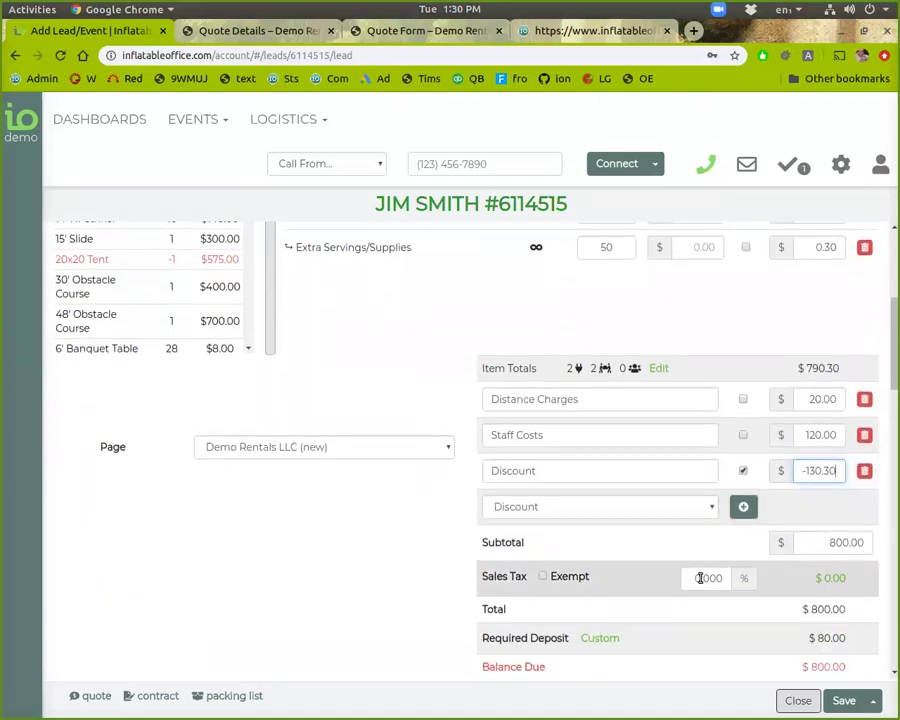
{"action": "left_click", "coordinate": [712, 511]}
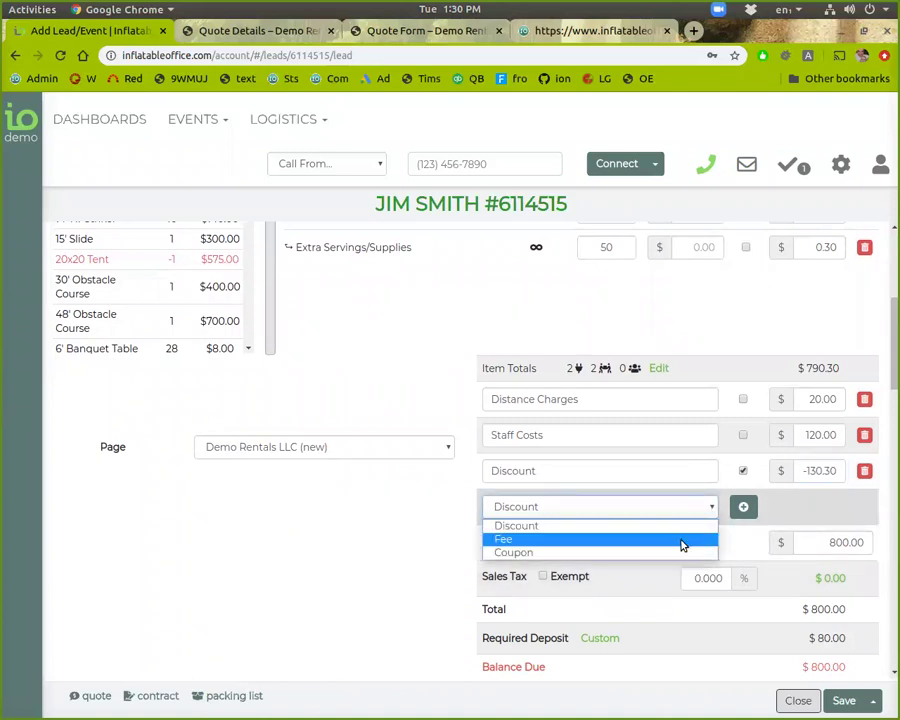
{"action": "left_click", "coordinate": [678, 538]}
{"action": "left_click", "coordinate": [743, 506]}
{"action": "left_click", "coordinate": [655, 507]}
{"action": "double_click", "coordinate": [655, 507]}
{"action": "type", "text": "Damage Waiver"}
{"action": "left_click", "coordinate": [800, 508]}
{"action": "type", "text": "100.00"}
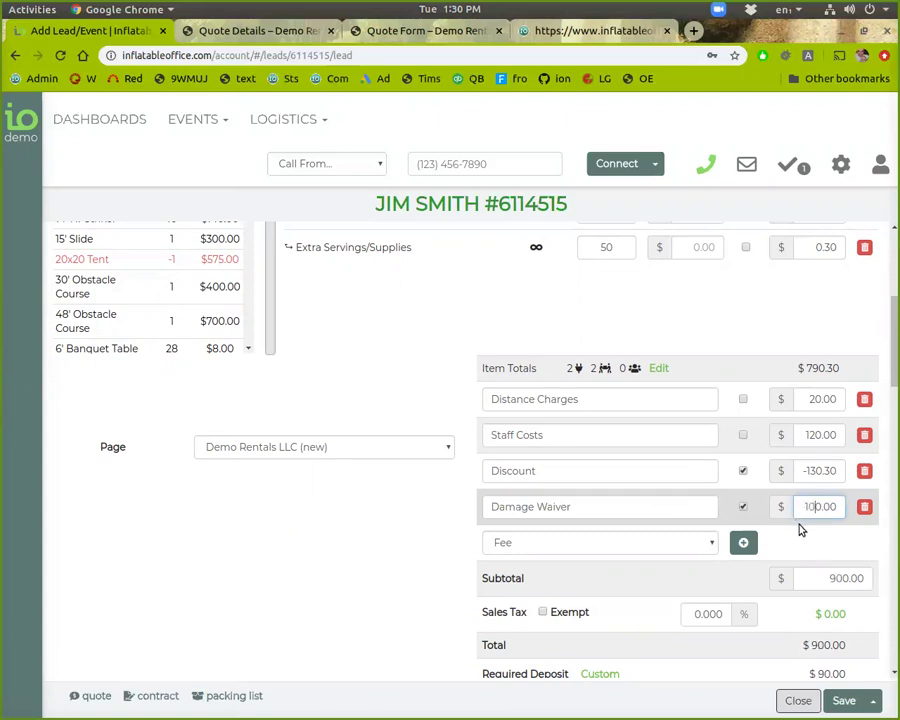
{"action": "left_click", "coordinate": [803, 541]}
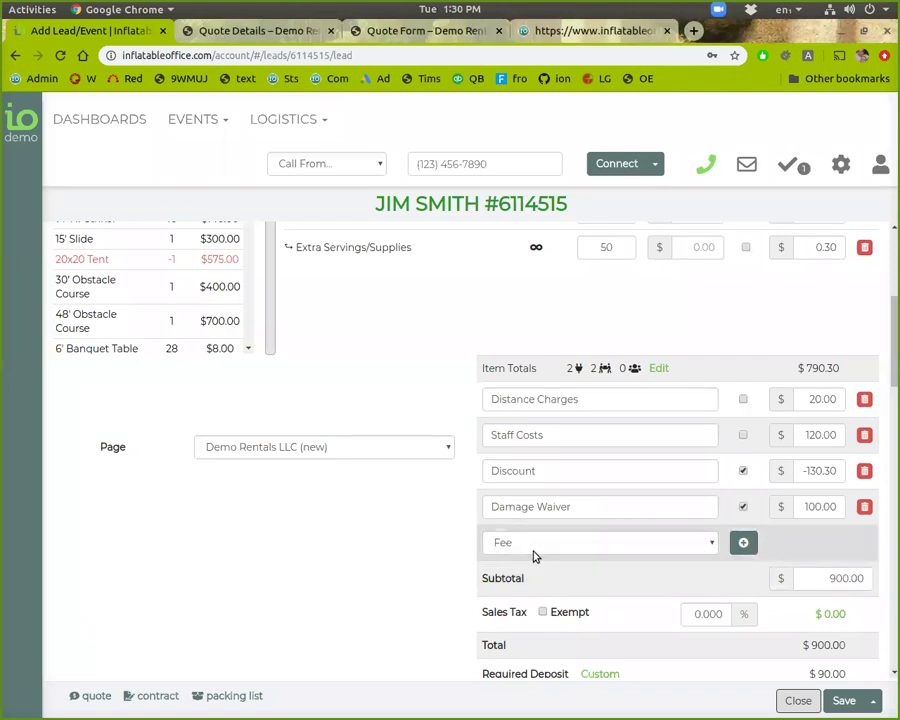
{"action": "scroll", "coordinate": [623, 583], "scroll_direction": "up", "scroll_amount": 1}
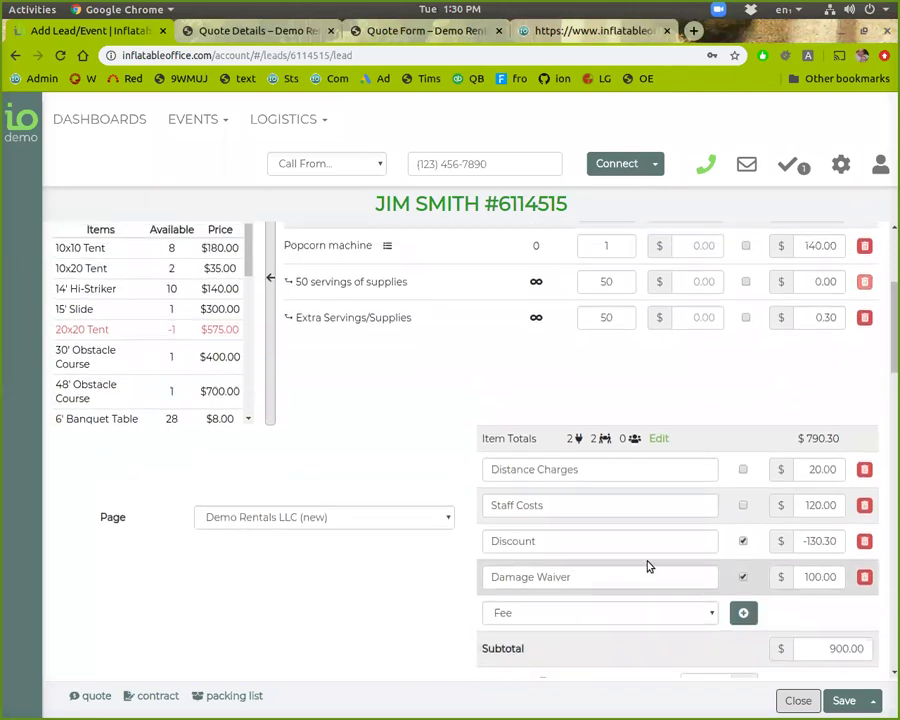
{"action": "scroll", "coordinate": [636, 565], "scroll_direction": "up", "scroll_amount": 1}
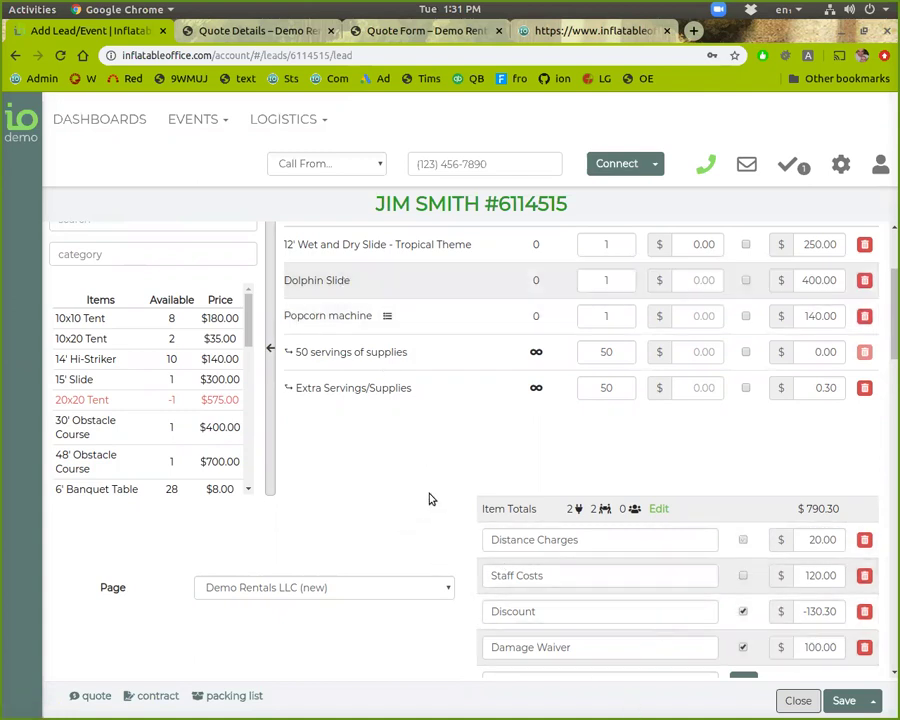
{"action": "scroll", "coordinate": [443, 482], "scroll_direction": "down", "scroll_amount": 2}
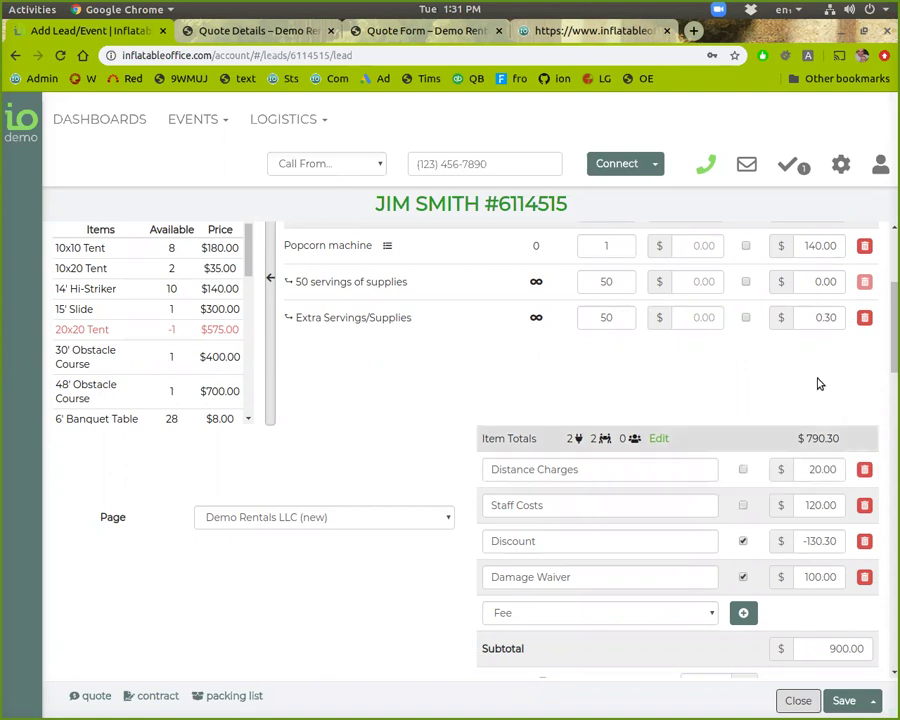
{"action": "left_click", "coordinate": [841, 162]}
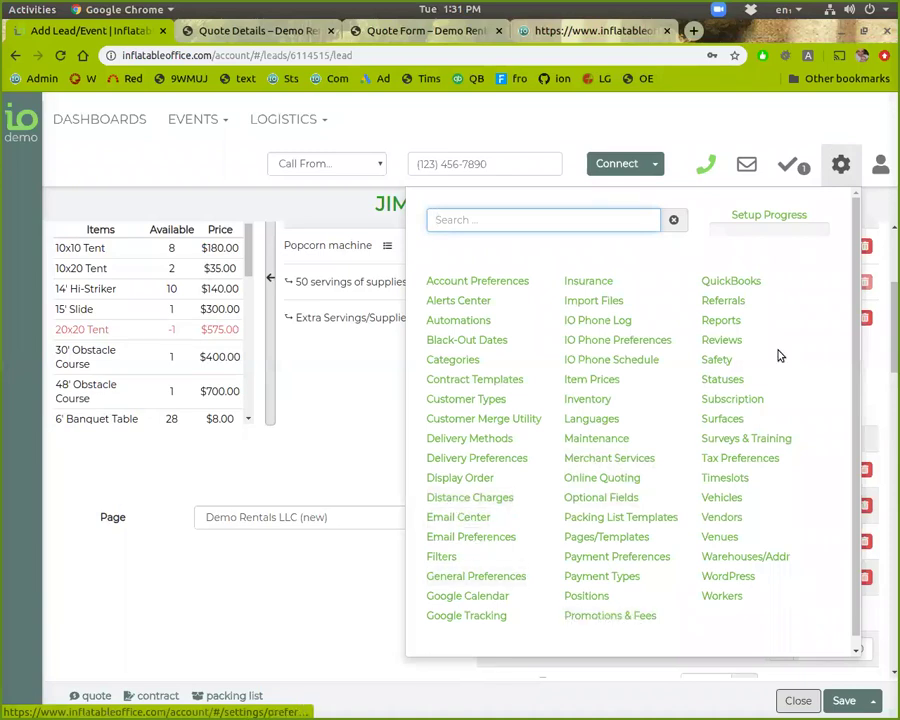
{"action": "left_click", "coordinate": [843, 166]}
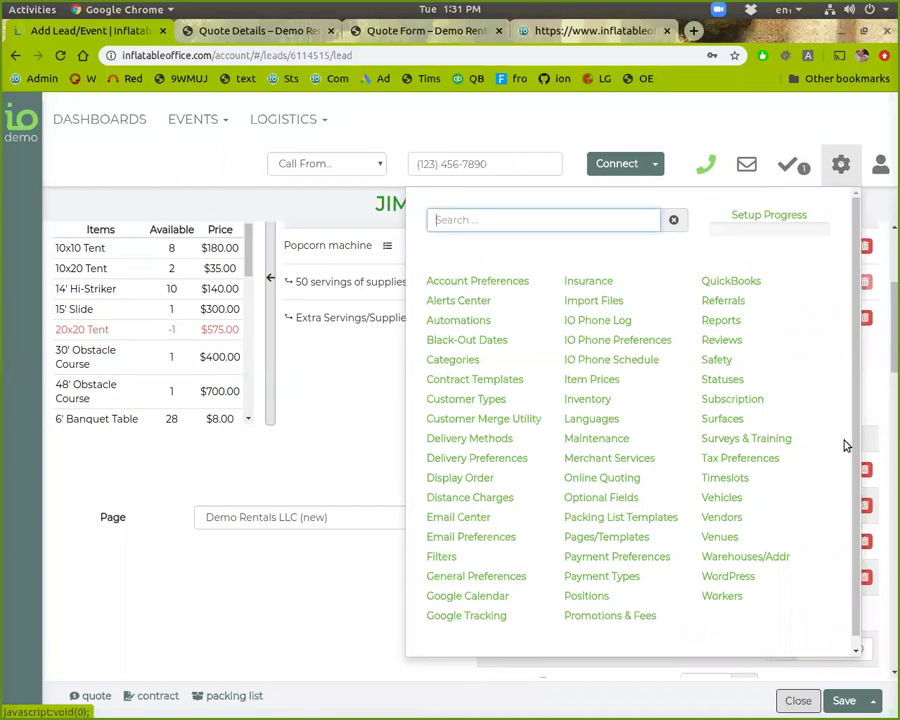
{"action": "scroll", "coordinate": [369, 611], "scroll_direction": "down", "scroll_amount": 1}
{"action": "scroll", "coordinate": [380, 605], "scroll_direction": "down", "scroll_amount": 4}
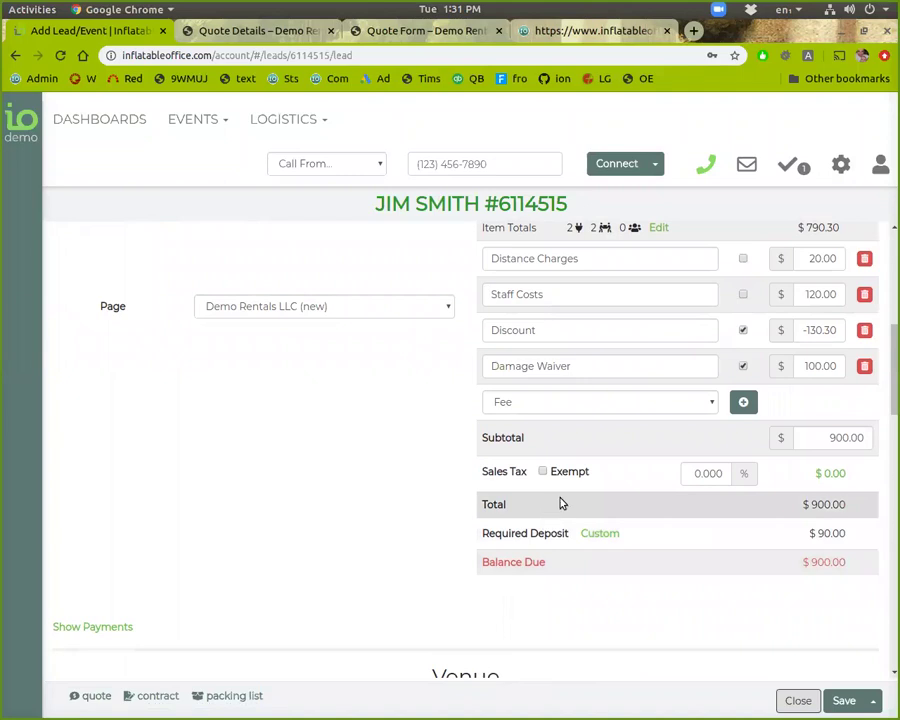
{"action": "scroll", "coordinate": [563, 500], "scroll_direction": "down", "scroll_amount": 3}
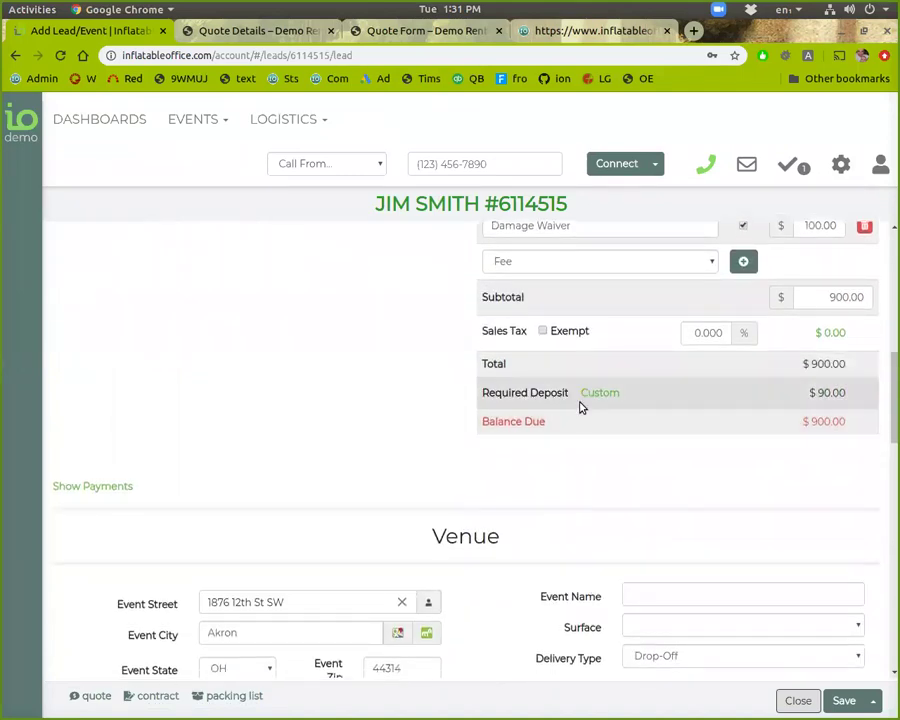
{"action": "left_click", "coordinate": [103, 489]}
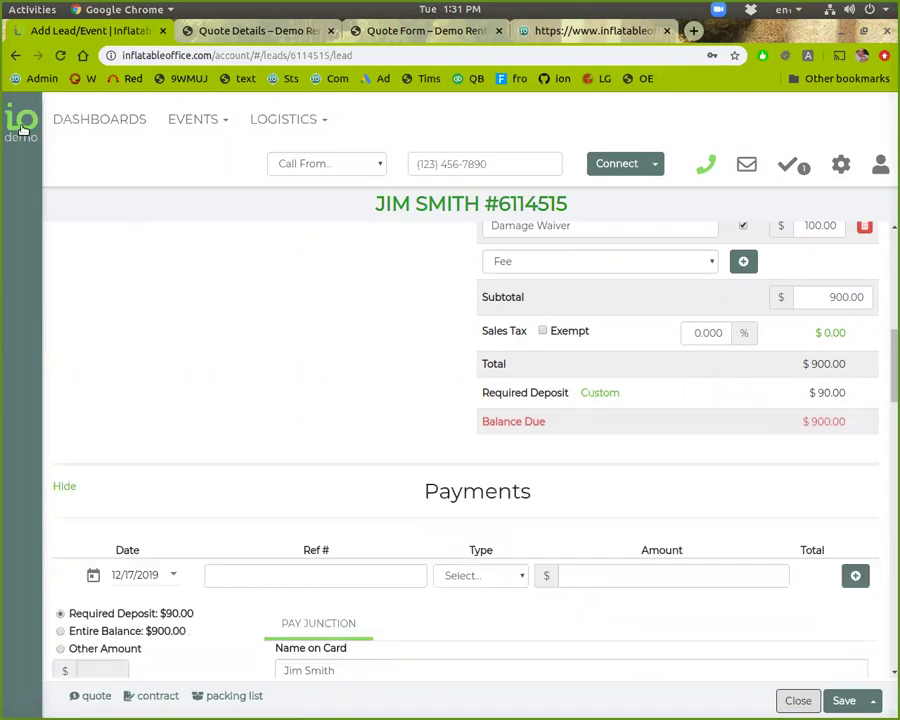
{"action": "mouse_move", "coordinate": [22, 130]}
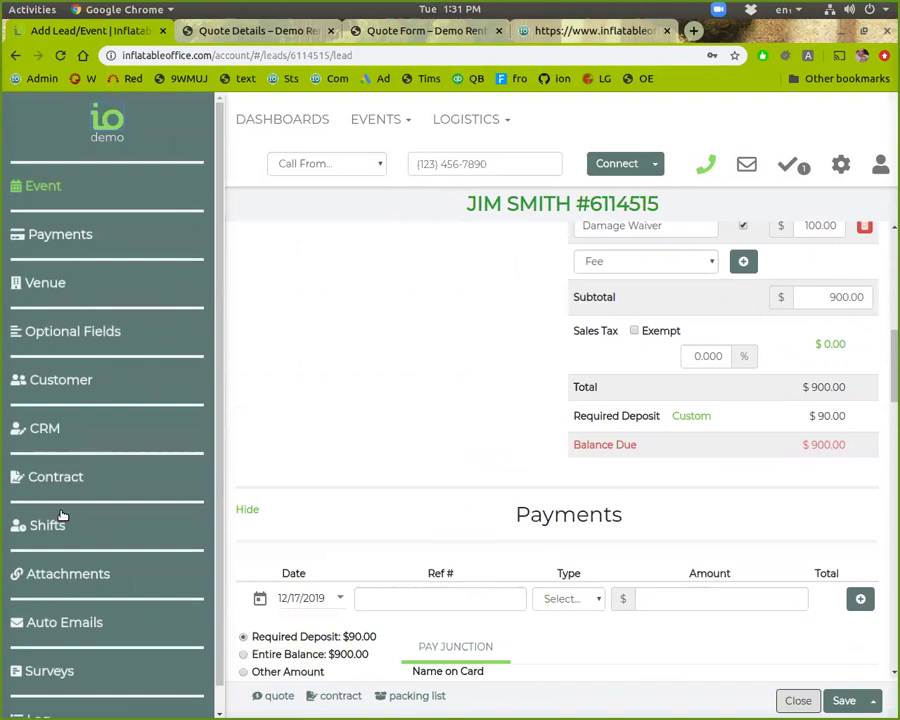
{"action": "left_click", "coordinate": [60, 233]}
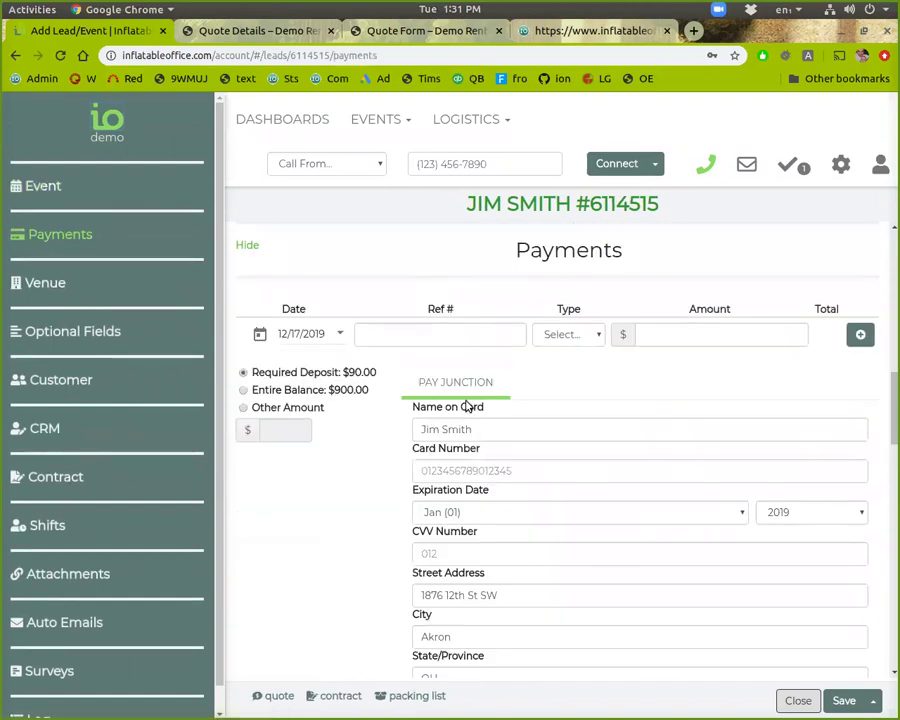
{"action": "scroll", "coordinate": [491, 378], "scroll_direction": "down", "scroll_amount": 2}
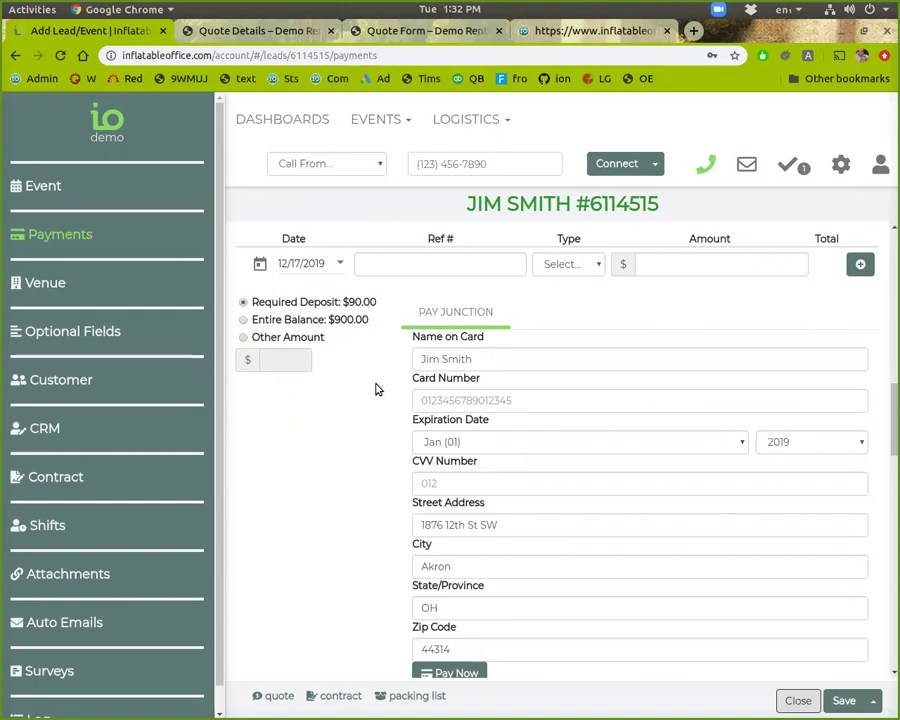
{"action": "left_click", "coordinate": [840, 166]}
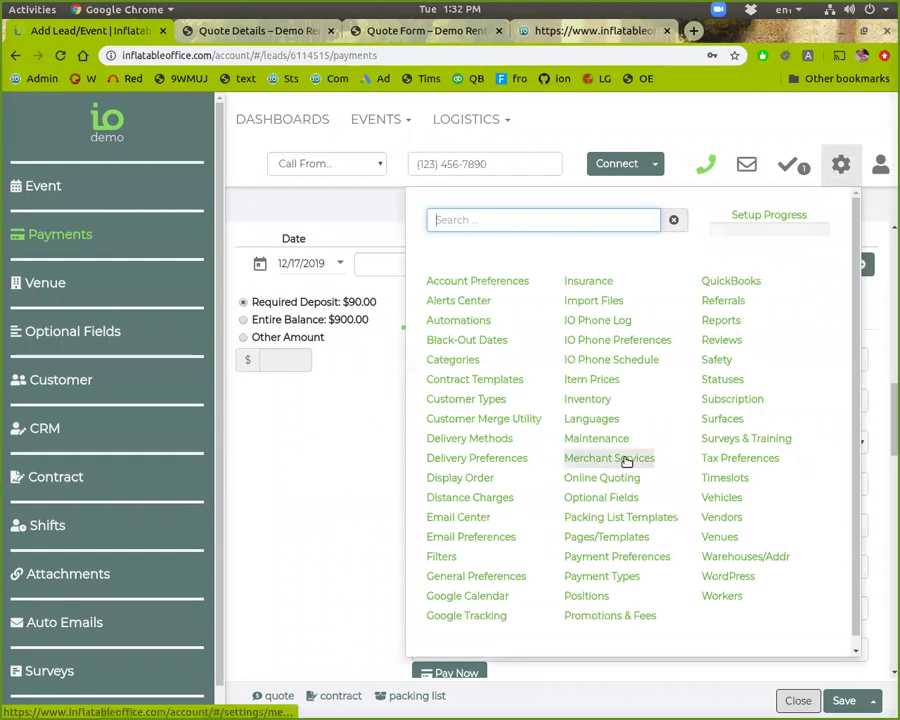
{"action": "left_click", "coordinate": [285, 463]}
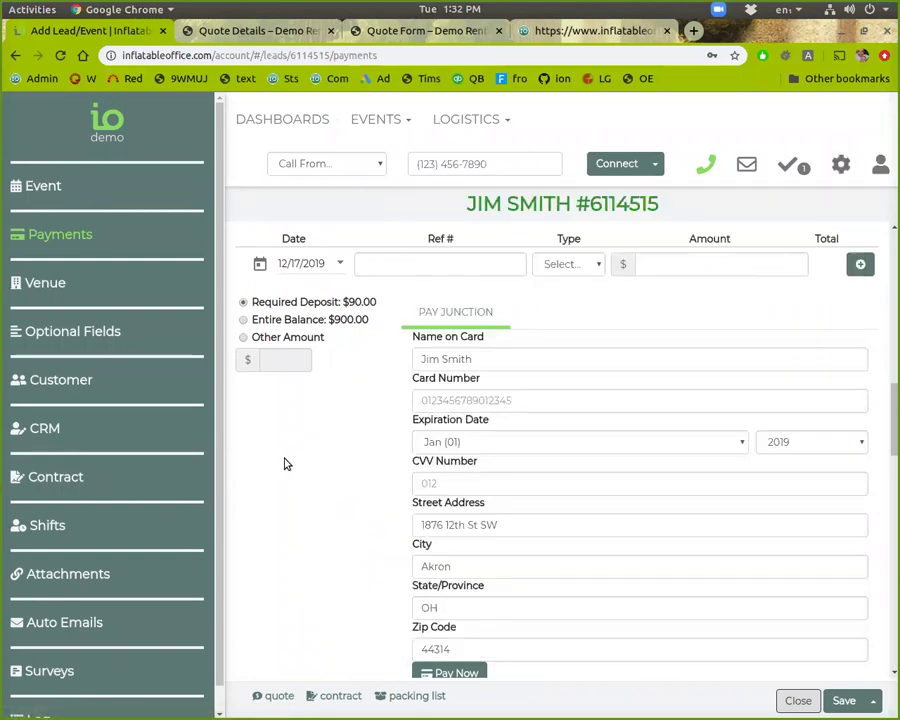
{"action": "scroll", "coordinate": [508, 416], "scroll_direction": "up", "scroll_amount": 1}
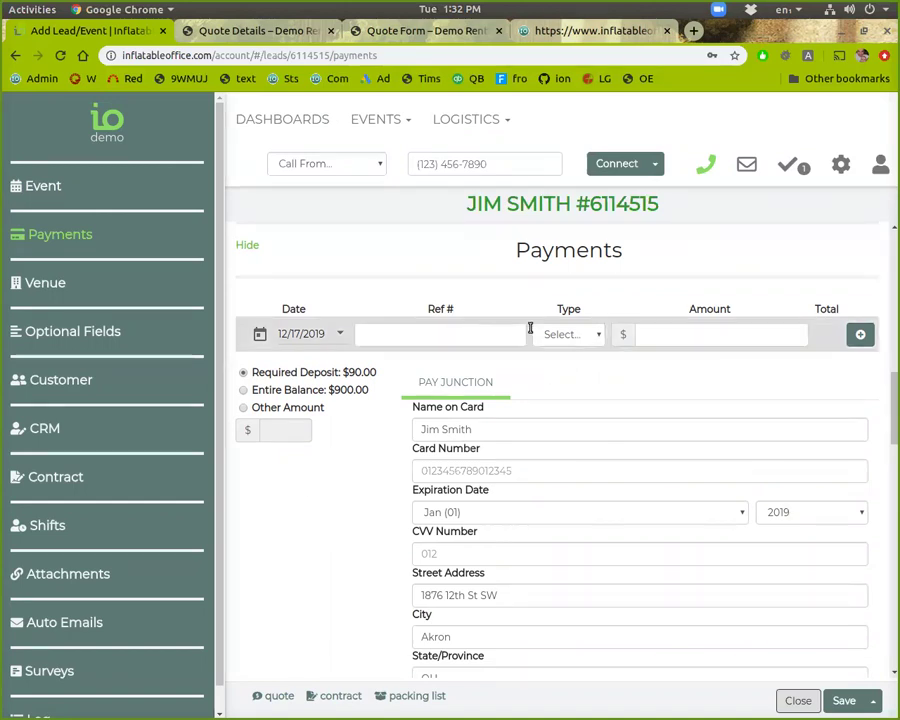
Step: Add a Check payment of 150.00, leaving a $750.00 balance due
{"action": "left_click", "coordinate": [600, 341]}
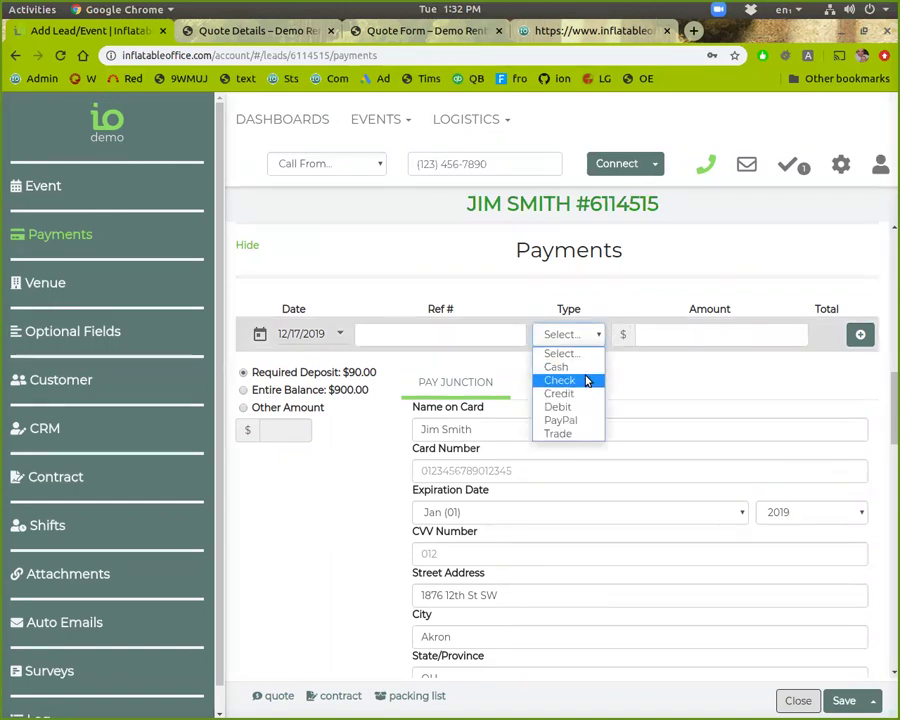
{"action": "left_click", "coordinate": [588, 377]}
{"action": "left_click", "coordinate": [641, 335]}
{"action": "type", "text": "1500"}
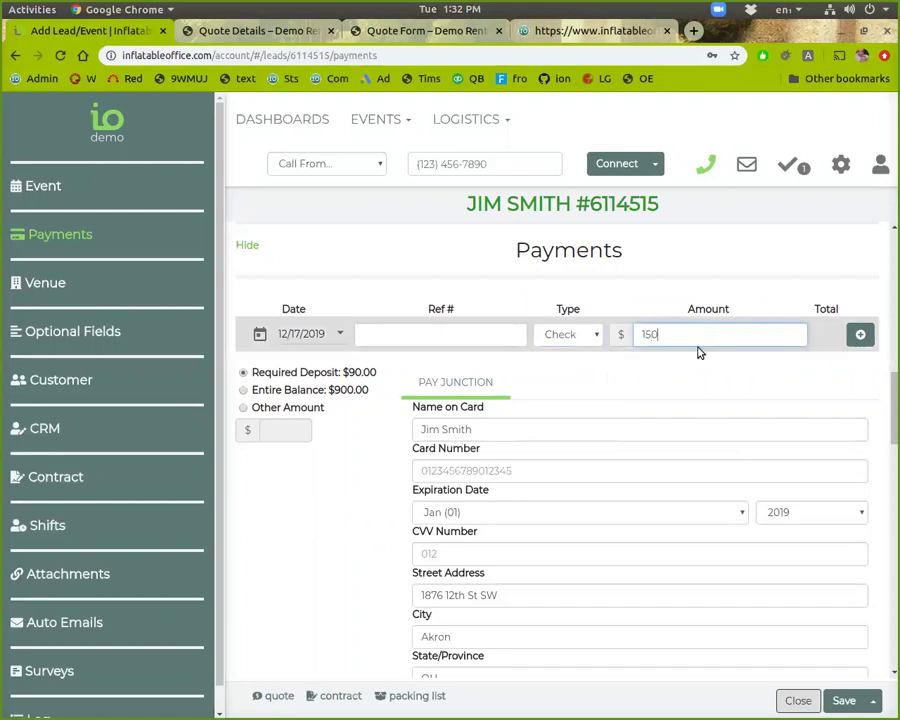
{"action": "key", "text": "BackSpace"}
{"action": "left_click", "coordinate": [430, 338]}
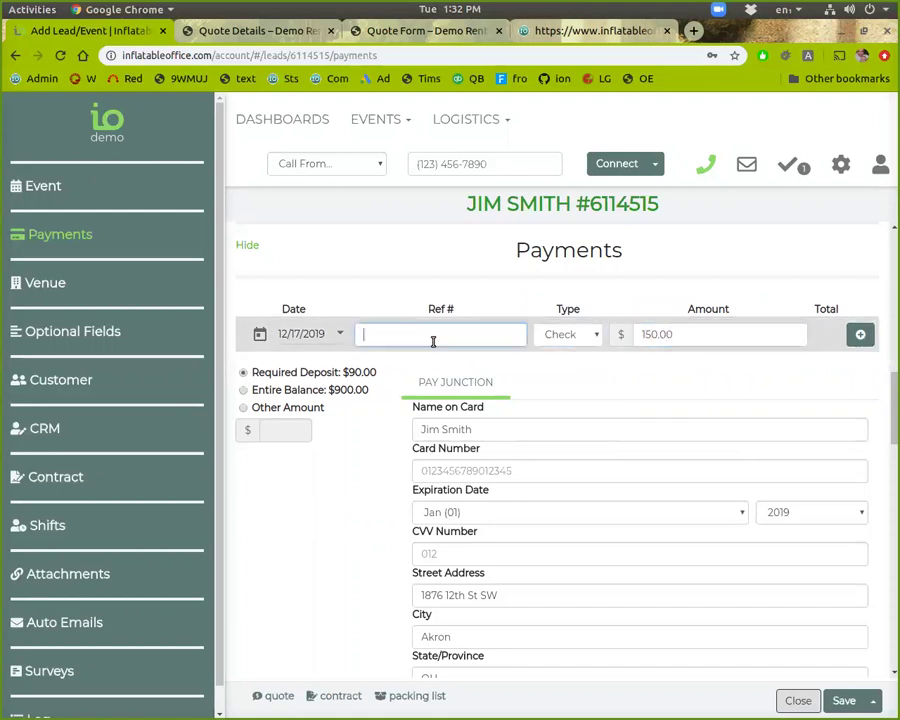
{"action": "left_click", "coordinate": [858, 335]}
{"action": "scroll", "coordinate": [770, 455], "scroll_direction": "down", "scroll_amount": 1}
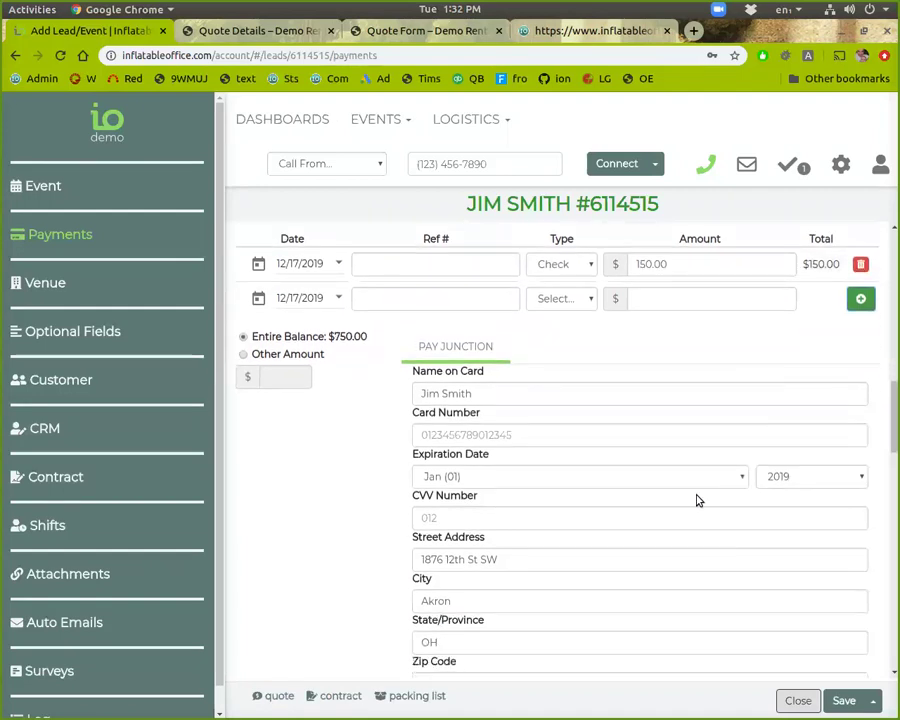
{"action": "scroll", "coordinate": [630, 531], "scroll_direction": "up", "scroll_amount": 5}
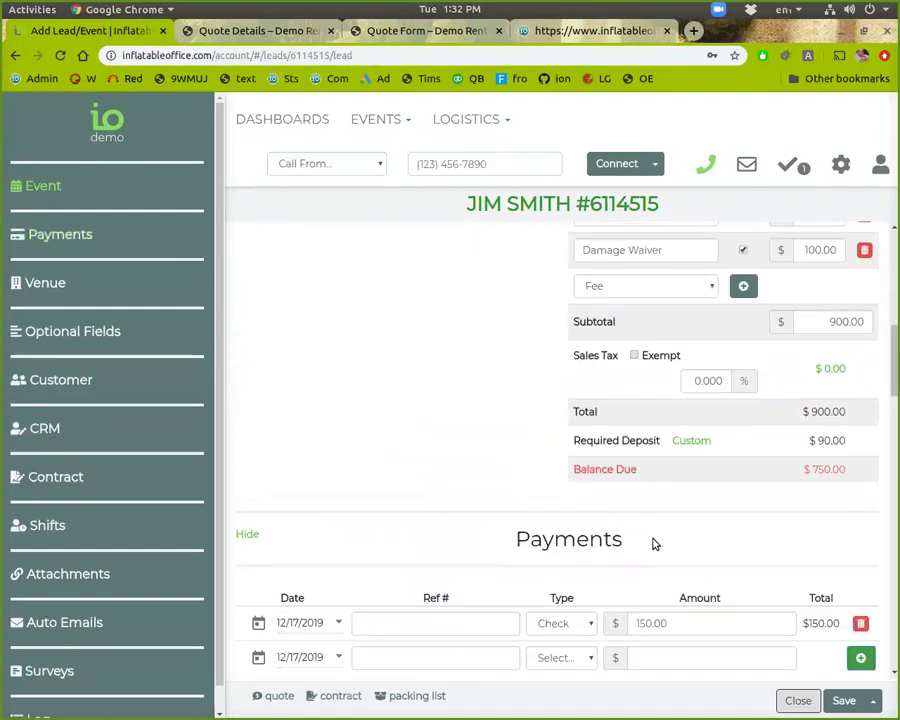
{"action": "scroll", "coordinate": [653, 542], "scroll_direction": "down", "scroll_amount": 1}
{"action": "scroll", "coordinate": [682, 538], "scroll_direction": "up", "scroll_amount": 1}
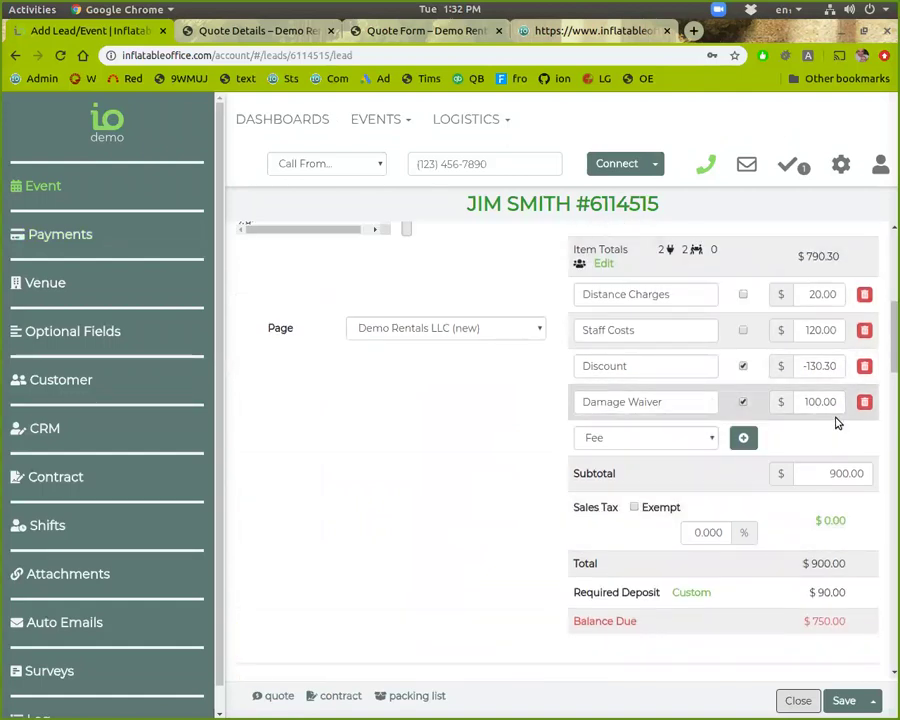
{"action": "scroll", "coordinate": [840, 403], "scroll_direction": "up", "scroll_amount": 3}
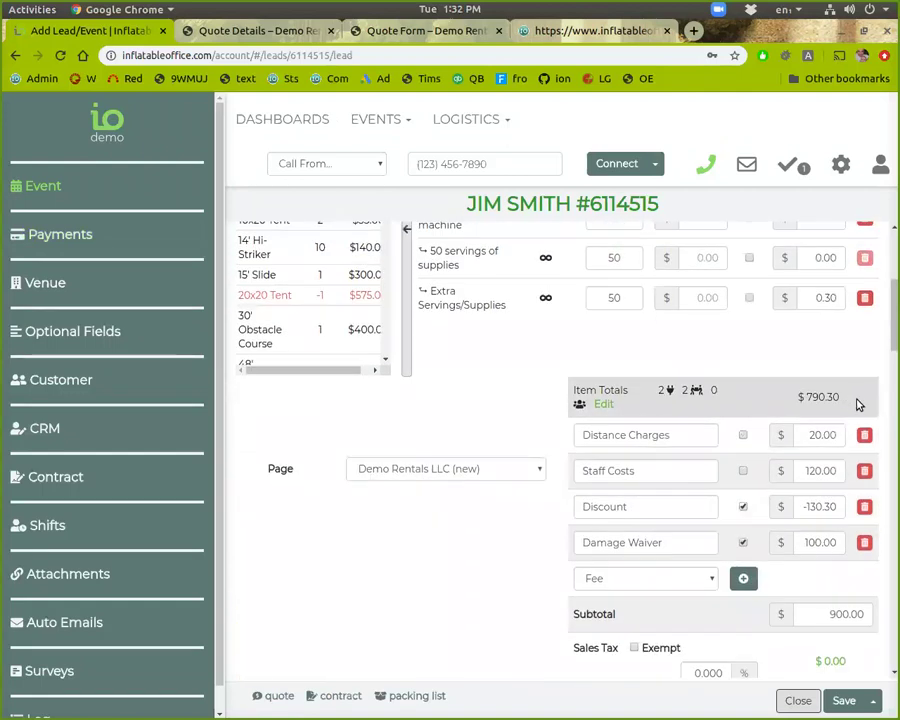
{"action": "left_click", "coordinate": [385, 120]}
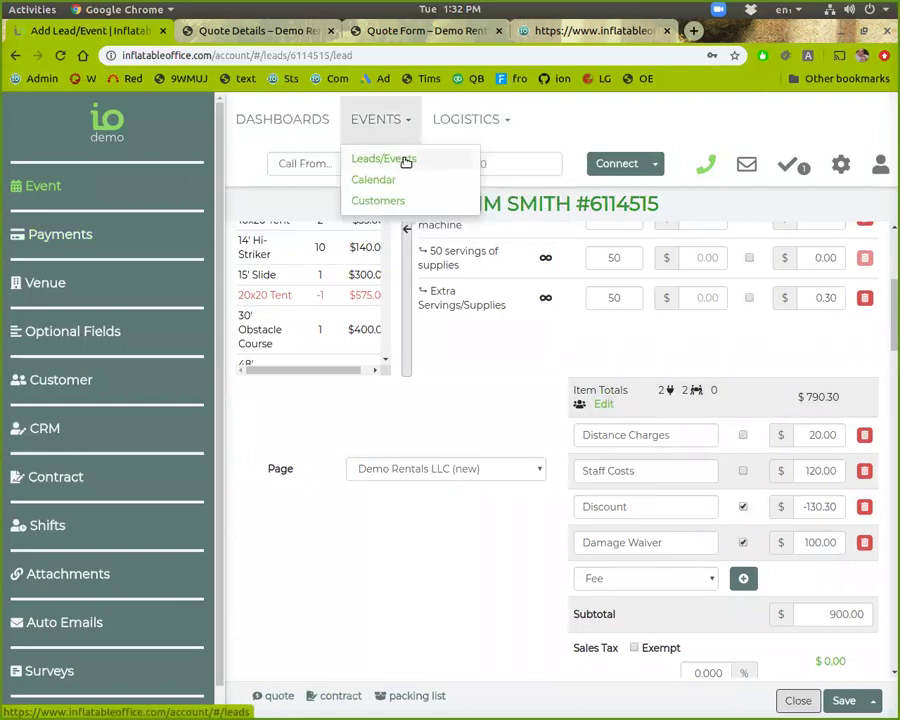
{"action": "scroll", "coordinate": [580, 398], "scroll_direction": "up", "scroll_amount": 1}
{"action": "scroll", "coordinate": [580, 398], "scroll_direction": "up", "scroll_amount": 3}
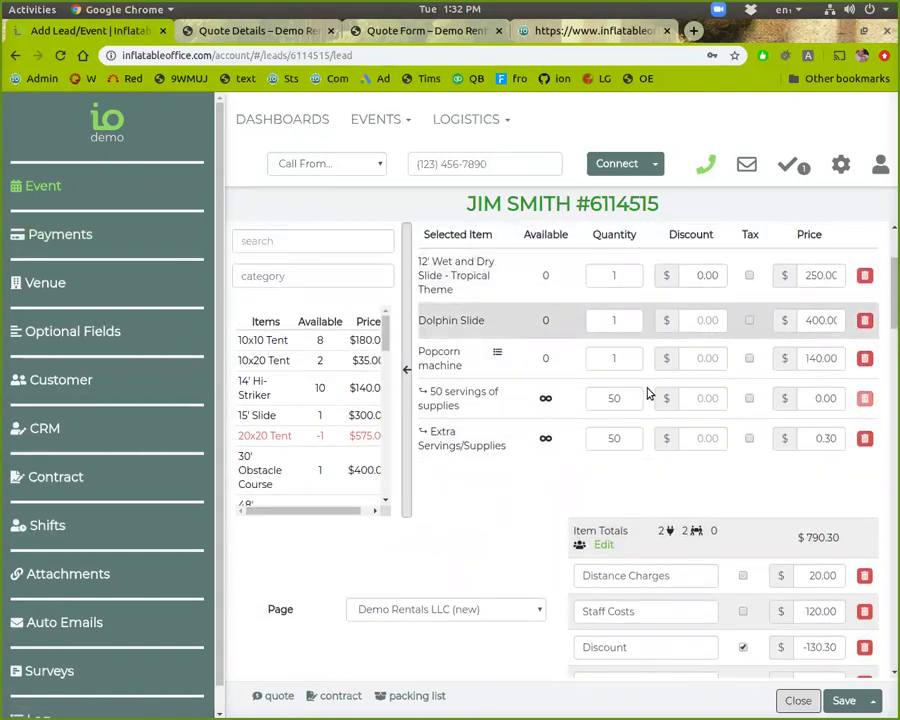
{"action": "scroll", "coordinate": [733, 452], "scroll_direction": "down", "scroll_amount": 10}
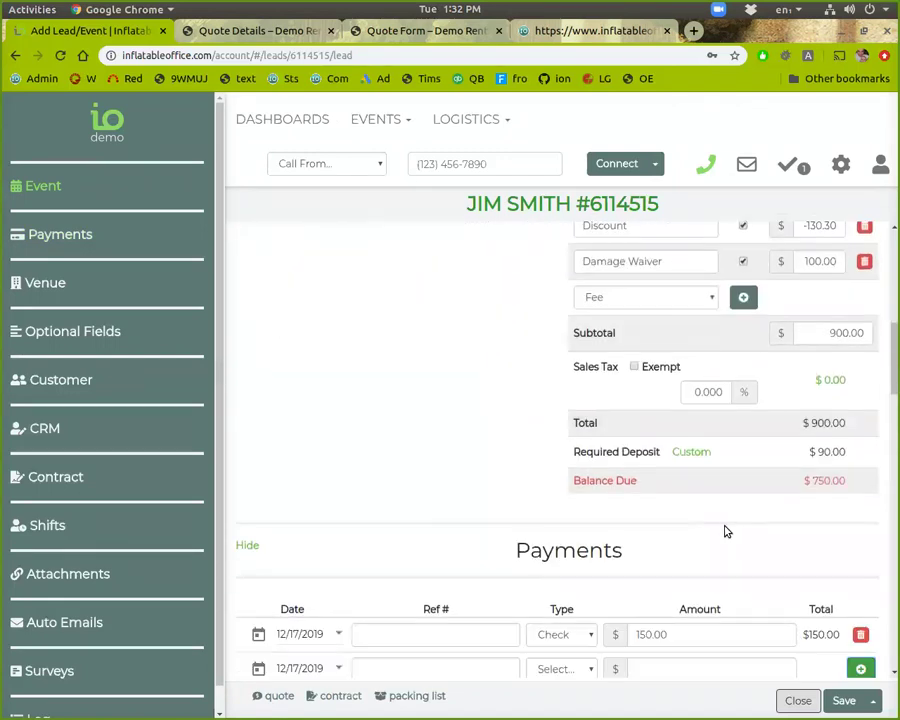
{"action": "scroll", "coordinate": [632, 556], "scroll_direction": "down", "scroll_amount": 1}
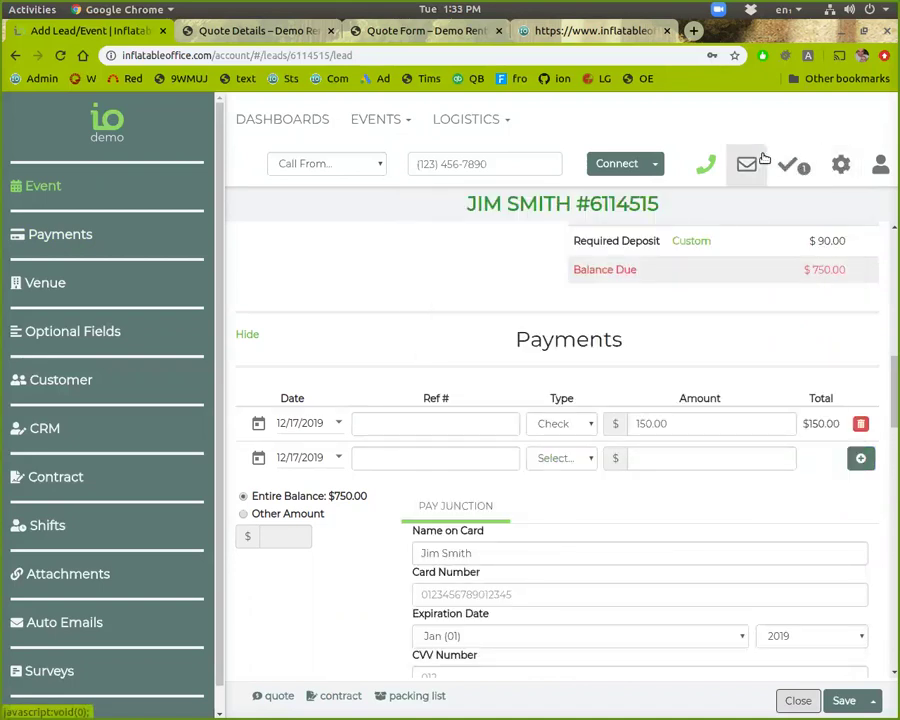
Step: Switch to the Quote Details tab and review the All-Sport Bouncer and Birthday Bounce House quote
{"action": "left_click", "coordinate": [277, 31]}
{"action": "scroll", "coordinate": [338, 422], "scroll_direction": "down", "scroll_amount": 5}
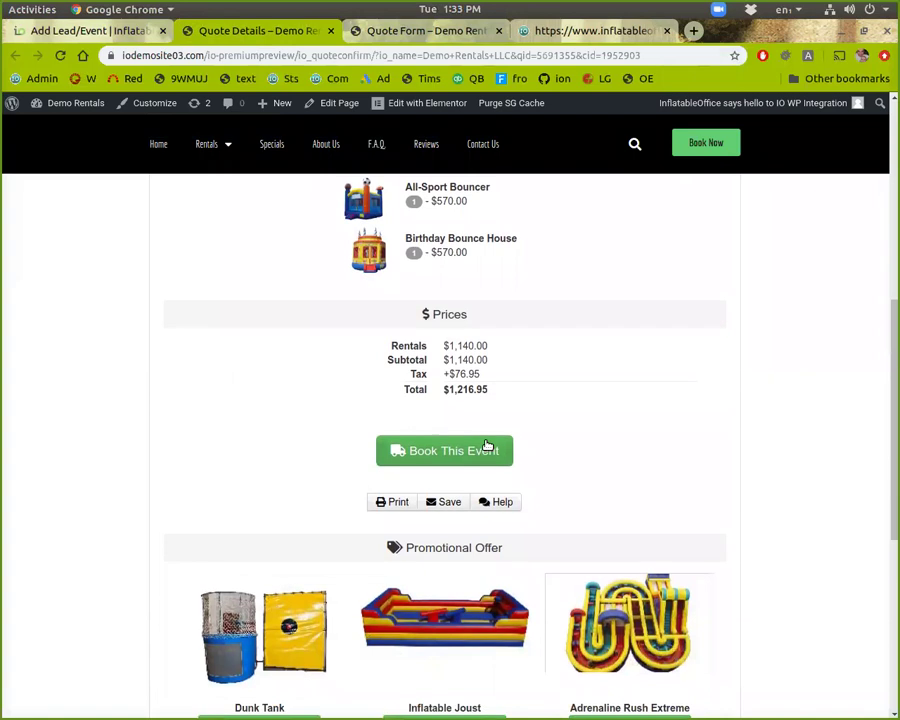
{"action": "scroll", "coordinate": [484, 445], "scroll_direction": "up", "scroll_amount": 3}
{"action": "scroll", "coordinate": [480, 440], "scroll_direction": "up", "scroll_amount": 3}
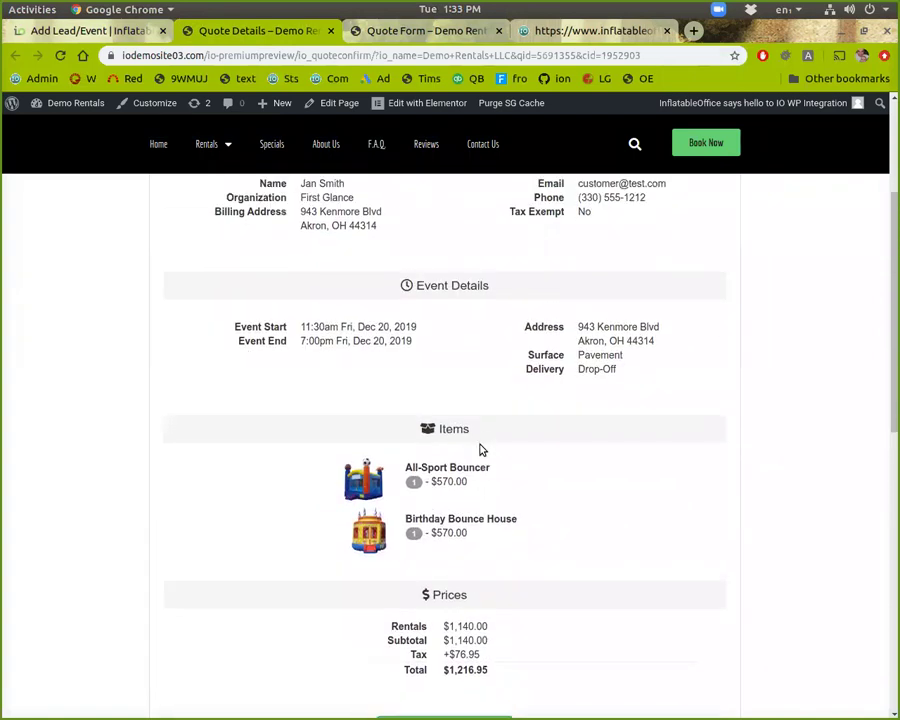
{"action": "scroll", "coordinate": [482, 450], "scroll_direction": "down", "scroll_amount": 4}
{"action": "scroll", "coordinate": [485, 491], "scroll_direction": "down", "scroll_amount": 1}
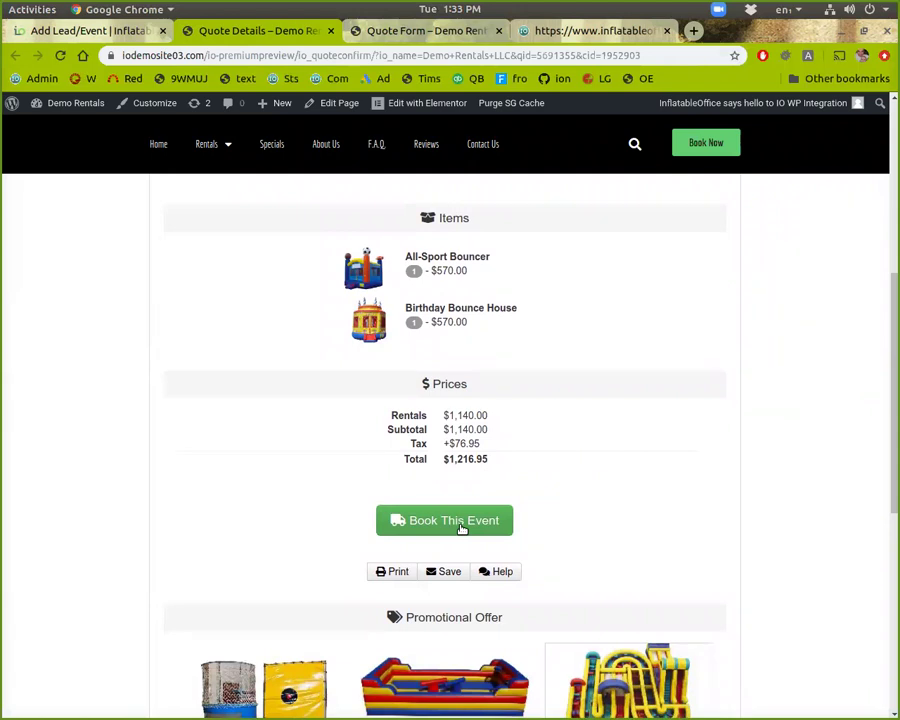
Step: Close the lead and remove the Charge Card filter from the Leads/Events list
{"action": "left_click", "coordinate": [86, 36]}
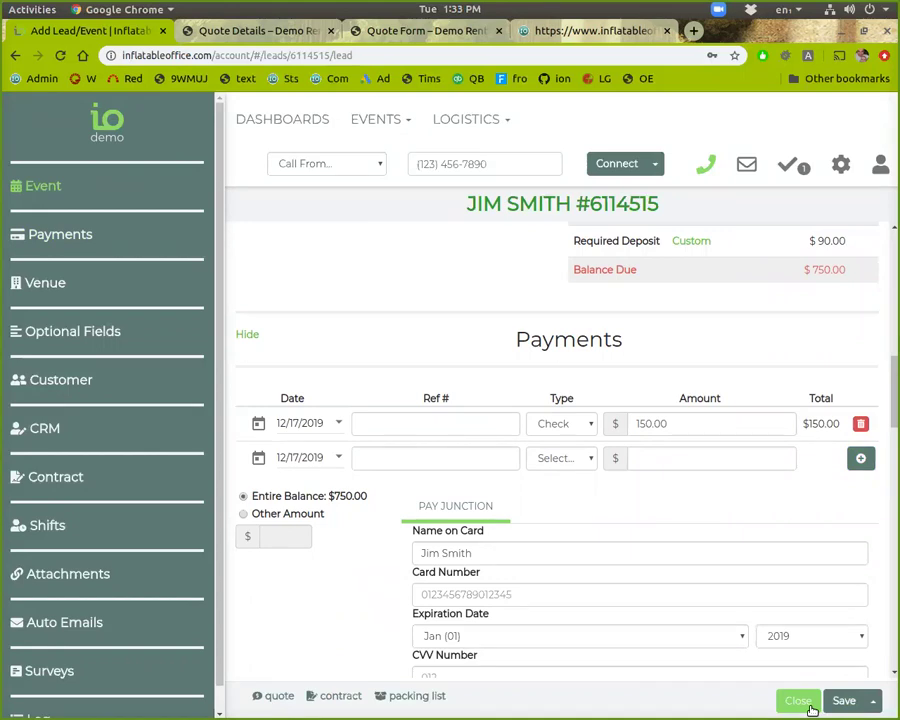
{"action": "scroll", "coordinate": [700, 432], "scroll_direction": "up", "scroll_amount": 3}
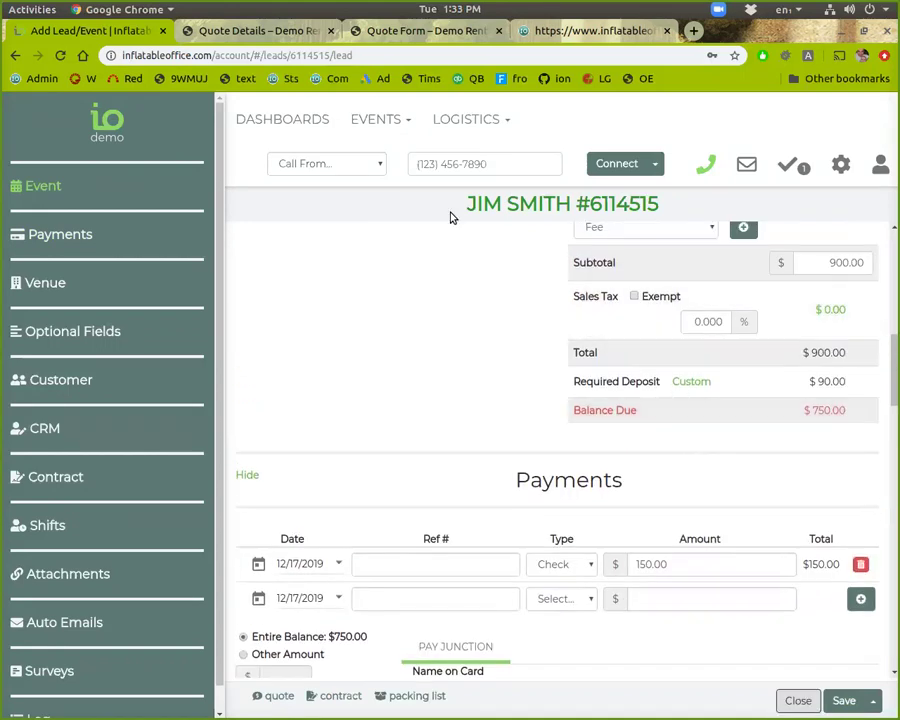
{"action": "left_click", "coordinate": [798, 700]}
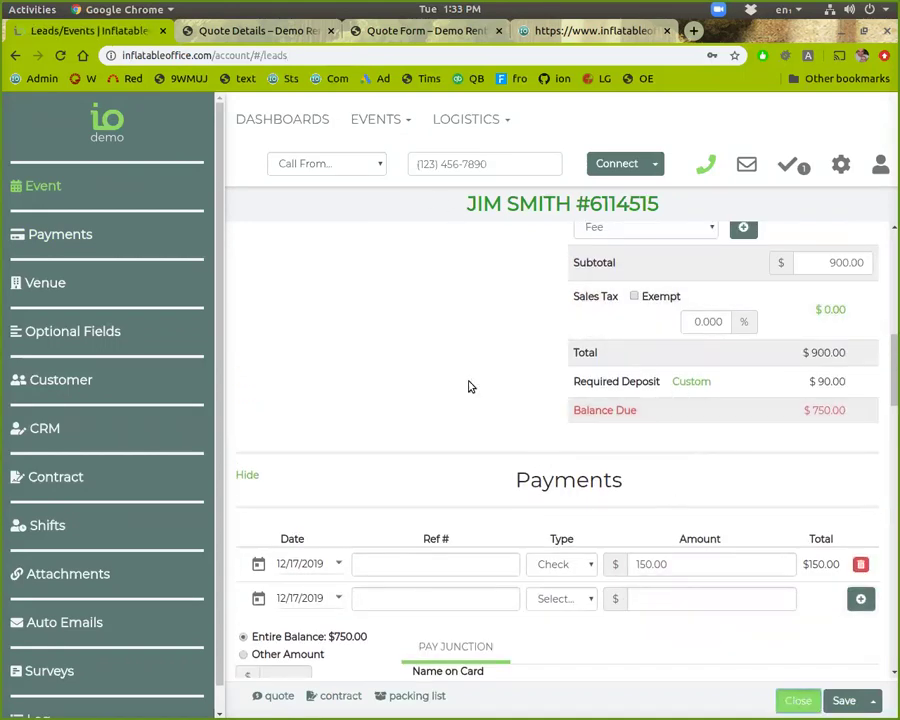
{"action": "left_click", "coordinate": [20, 455]}
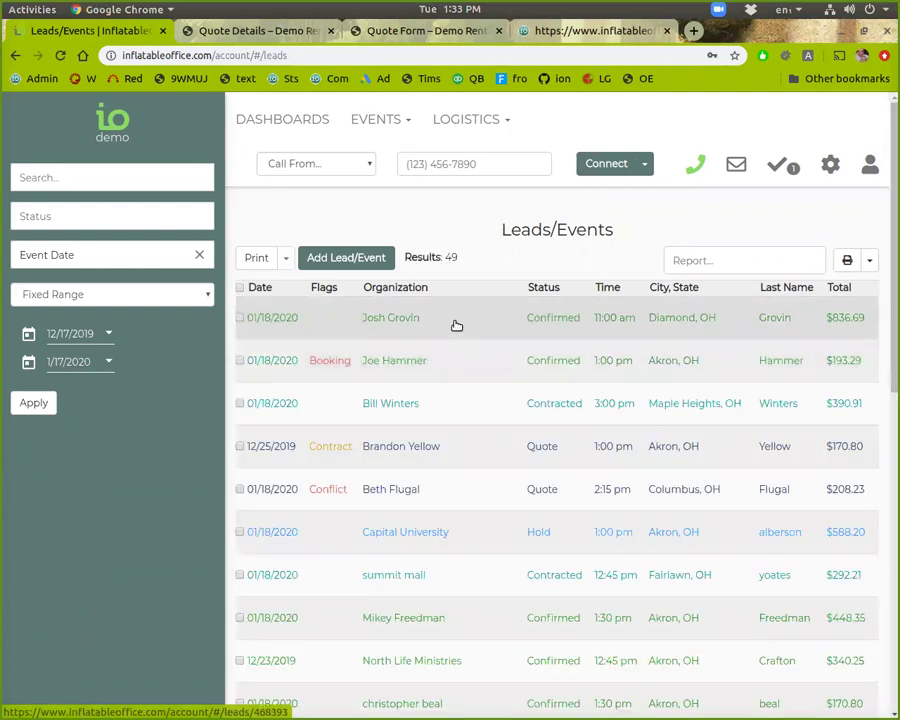
Step: Open the Diamond, OH lead, mark it Contracted, and view its signed default contract
{"action": "left_click", "coordinate": [453, 325]}
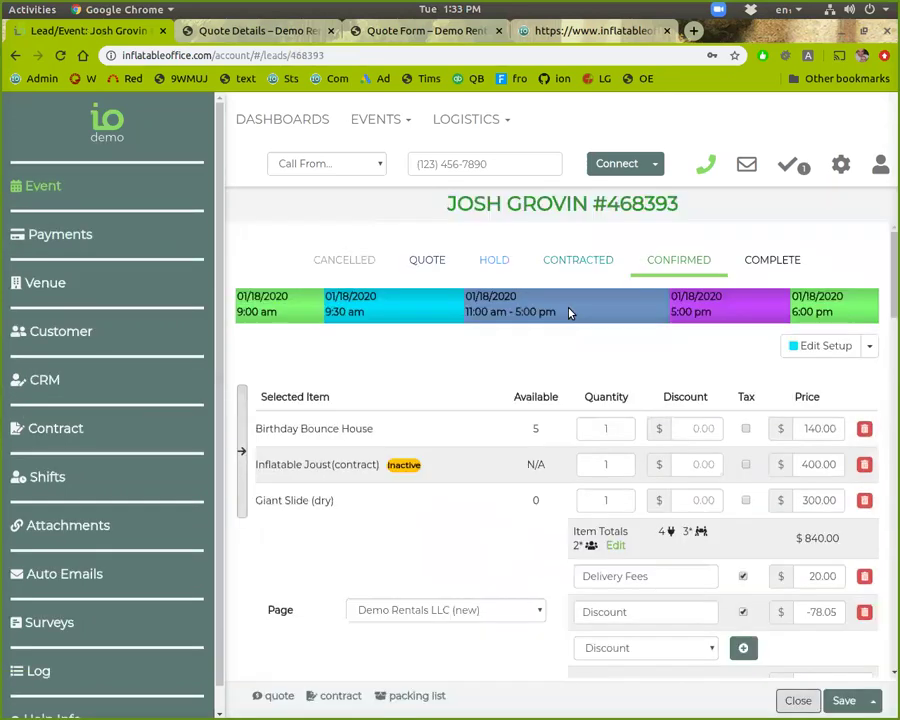
{"action": "left_click", "coordinate": [591, 265]}
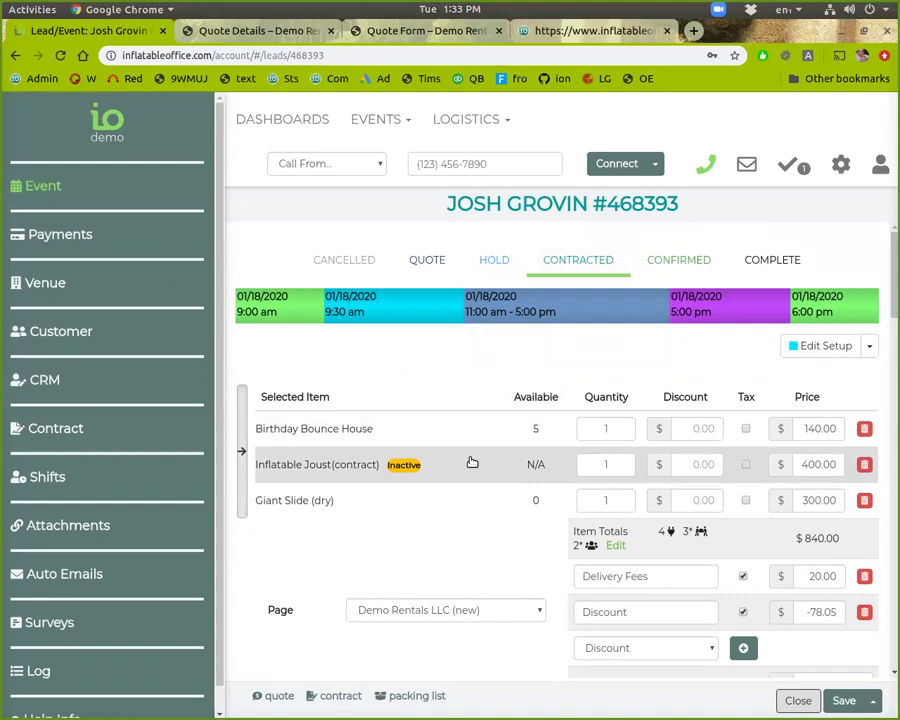
{"action": "left_click", "coordinate": [44, 430]}
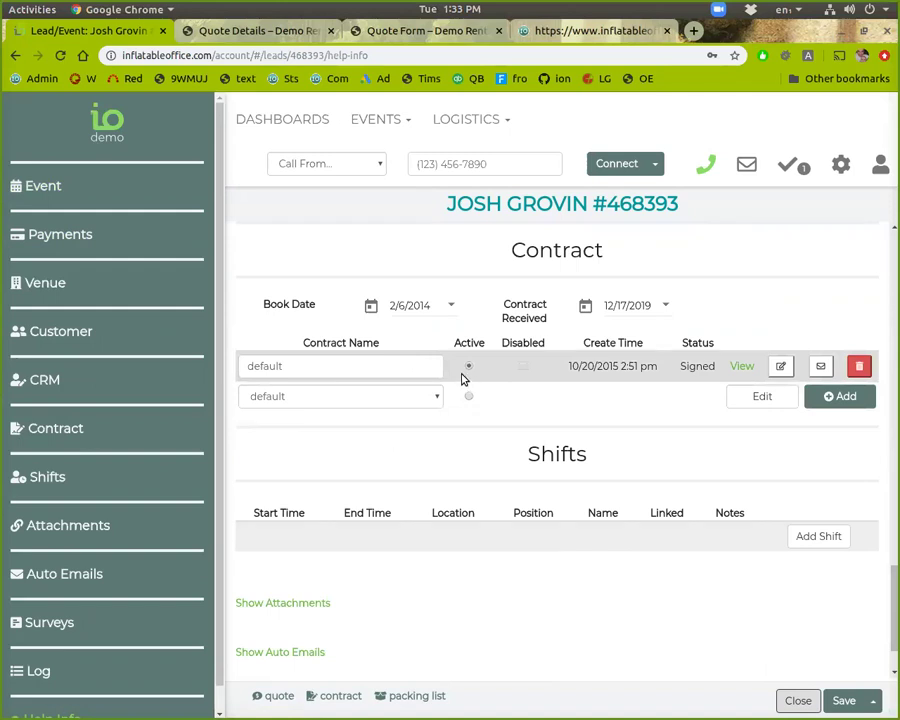
{"action": "left_click", "coordinate": [742, 367]}
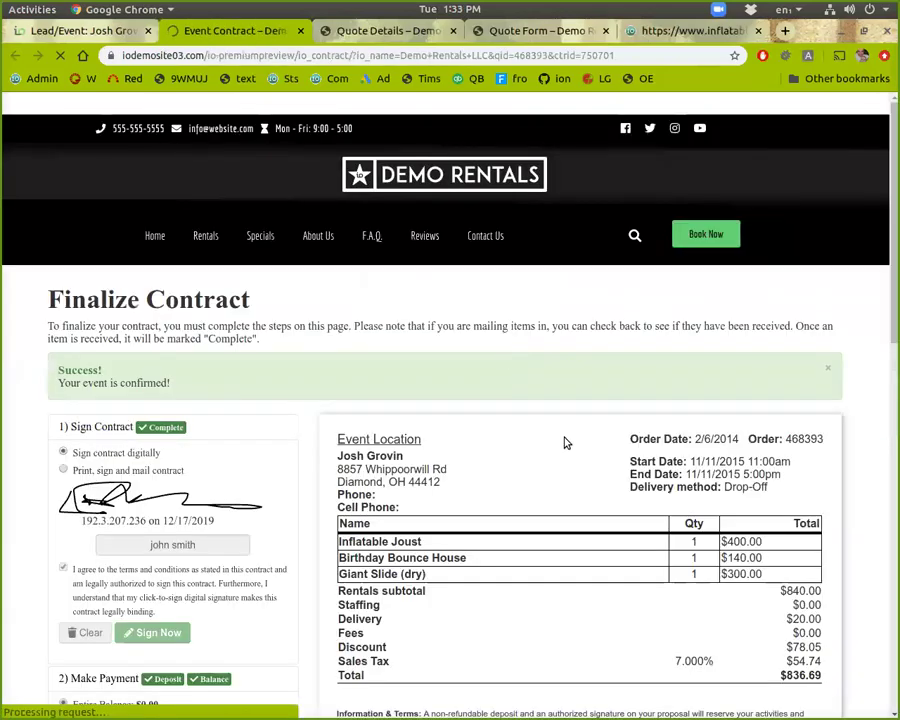
{"action": "scroll", "coordinate": [568, 450], "scroll_direction": "down", "scroll_amount": 6}
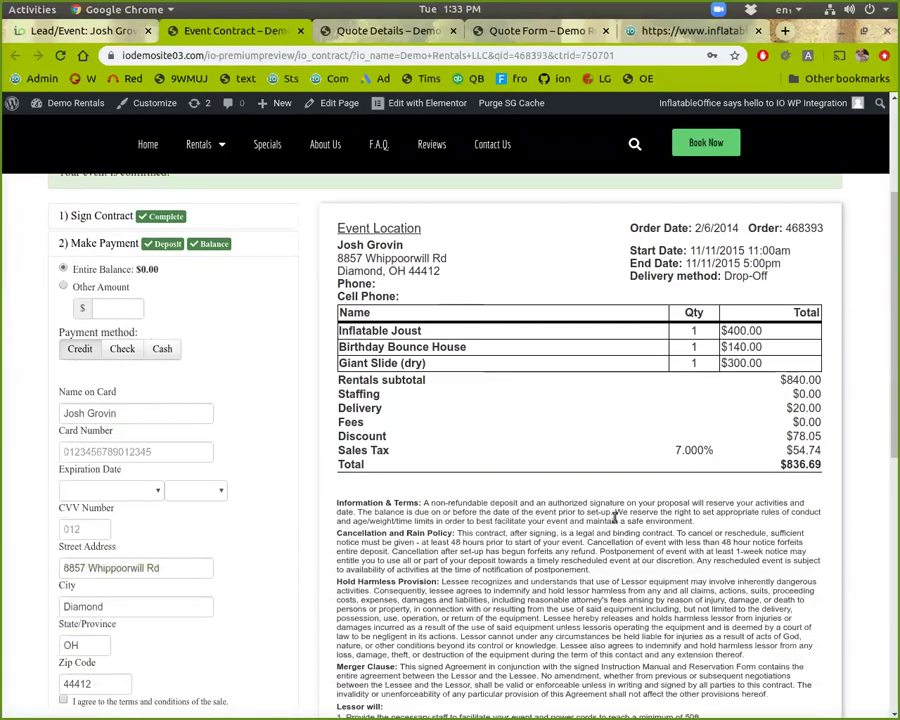
{"action": "scroll", "coordinate": [634, 585], "scroll_direction": "down", "scroll_amount": 1}
{"action": "scroll", "coordinate": [633, 585], "scroll_direction": "up", "scroll_amount": 4}
{"action": "scroll", "coordinate": [634, 585], "scroll_direction": "down", "scroll_amount": 2}
{"action": "left_click", "coordinate": [80, 30]}
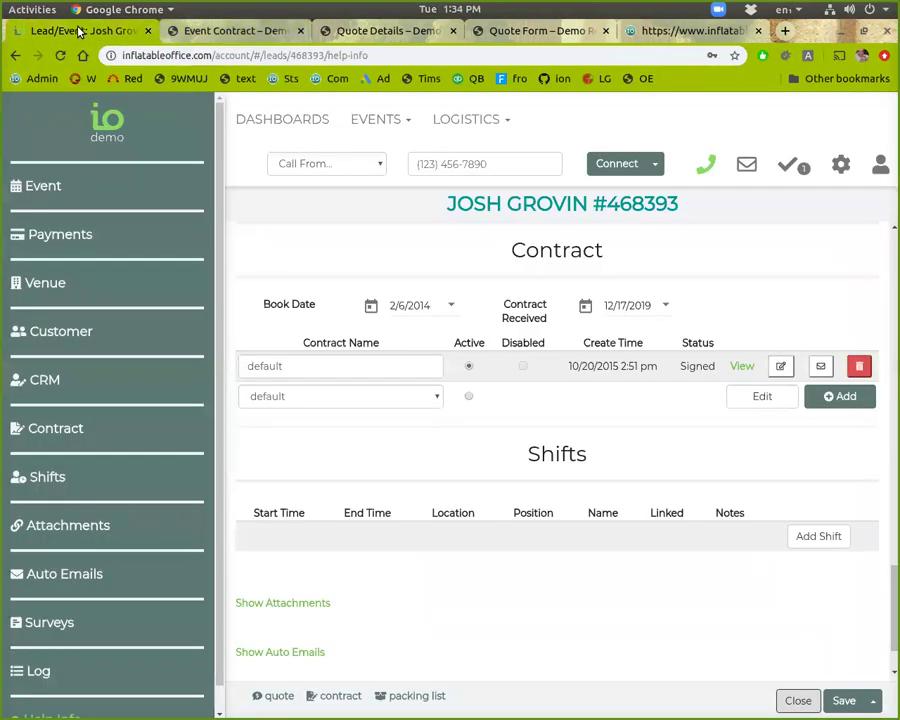
Step: Email the signed default contract to the customer and close the compose panel
{"action": "left_click", "coordinate": [820, 367]}
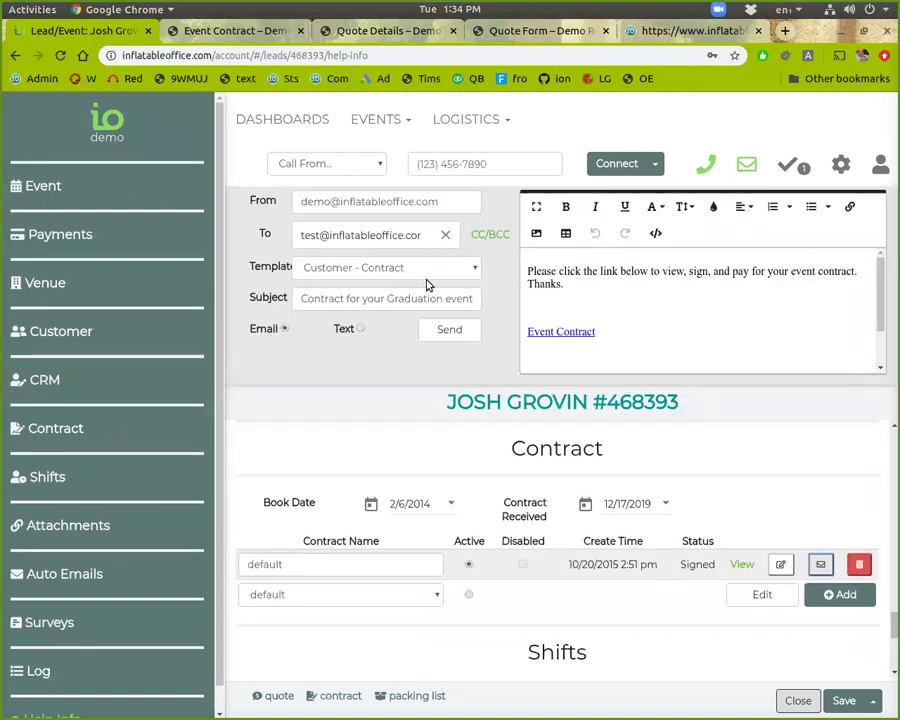
{"action": "left_click", "coordinate": [431, 332]}
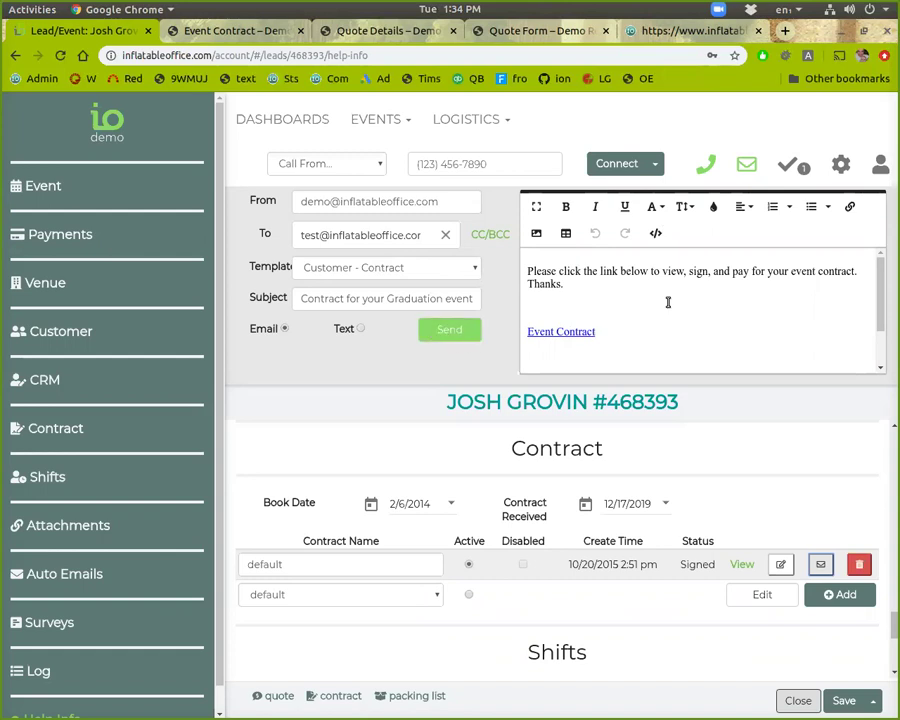
{"action": "left_click", "coordinate": [738, 166]}
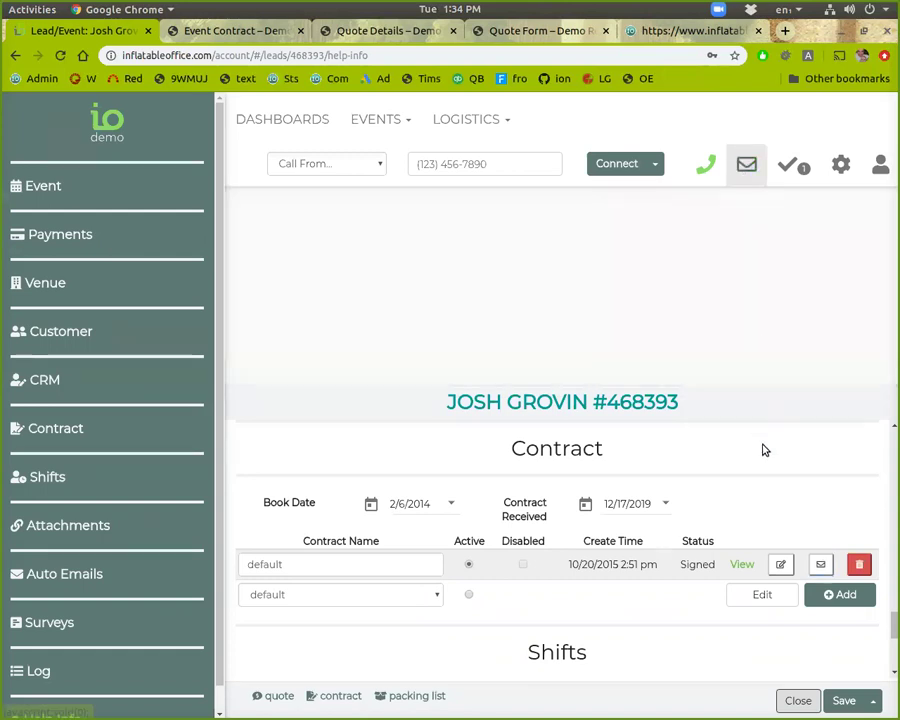
{"action": "left_click", "coordinate": [740, 163]}
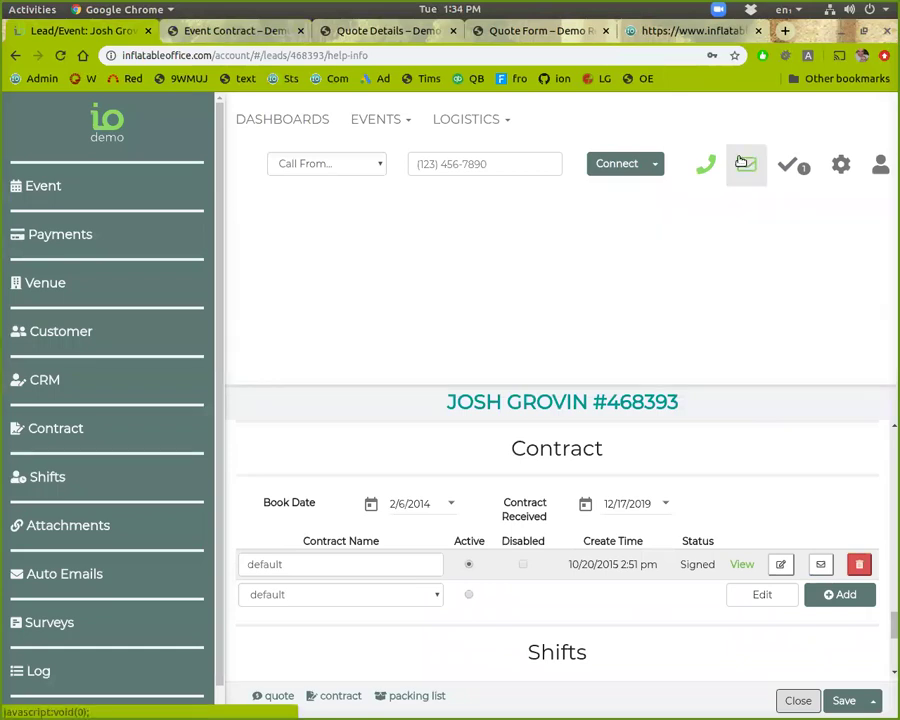
{"action": "left_click", "coordinate": [740, 163]}
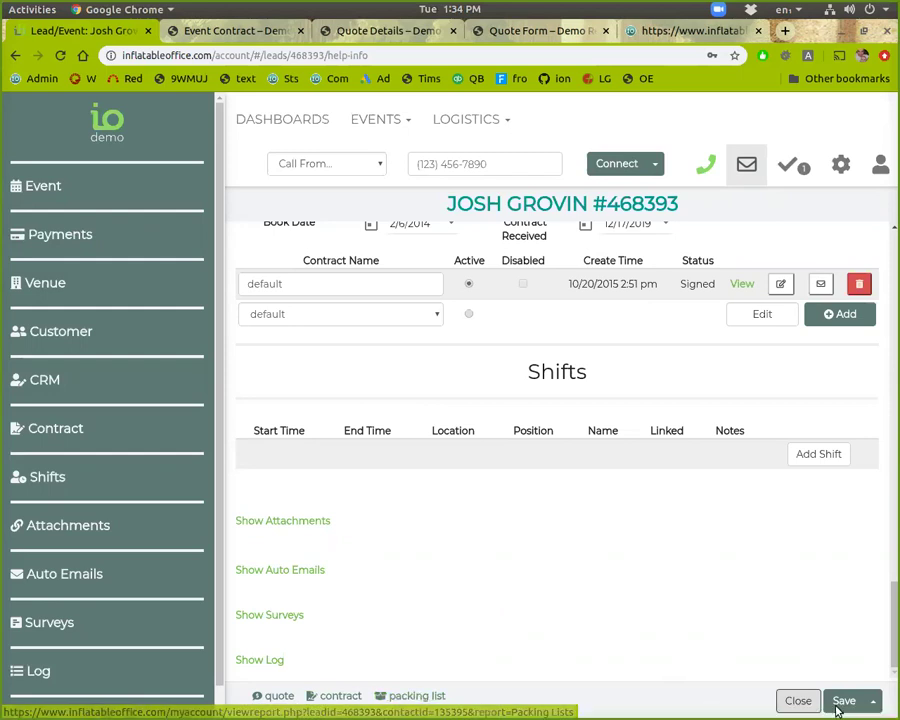
Step: Back on the leads list, filter events to the fixed range 01/18/2020 to 01/18/2020
{"action": "left_click", "coordinate": [798, 700]}
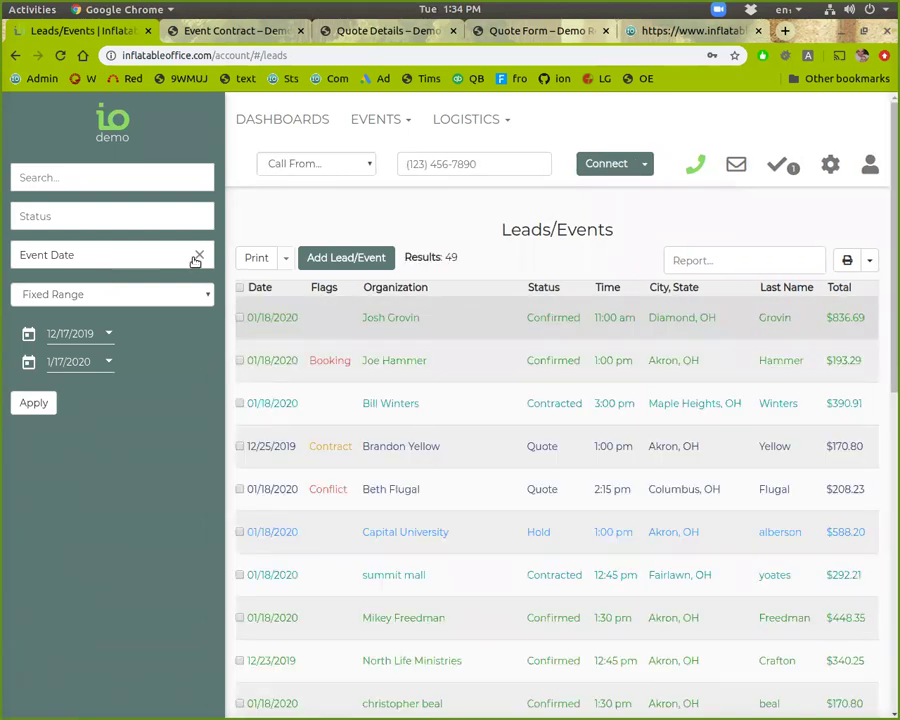
{"action": "left_click", "coordinate": [125, 296]}
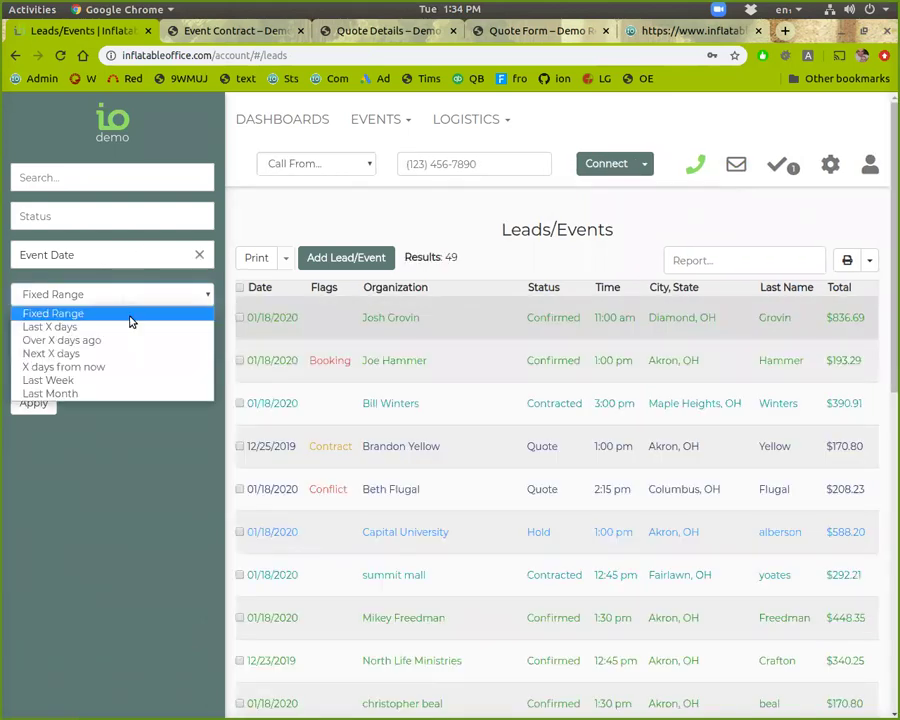
{"action": "left_click", "coordinate": [164, 296]}
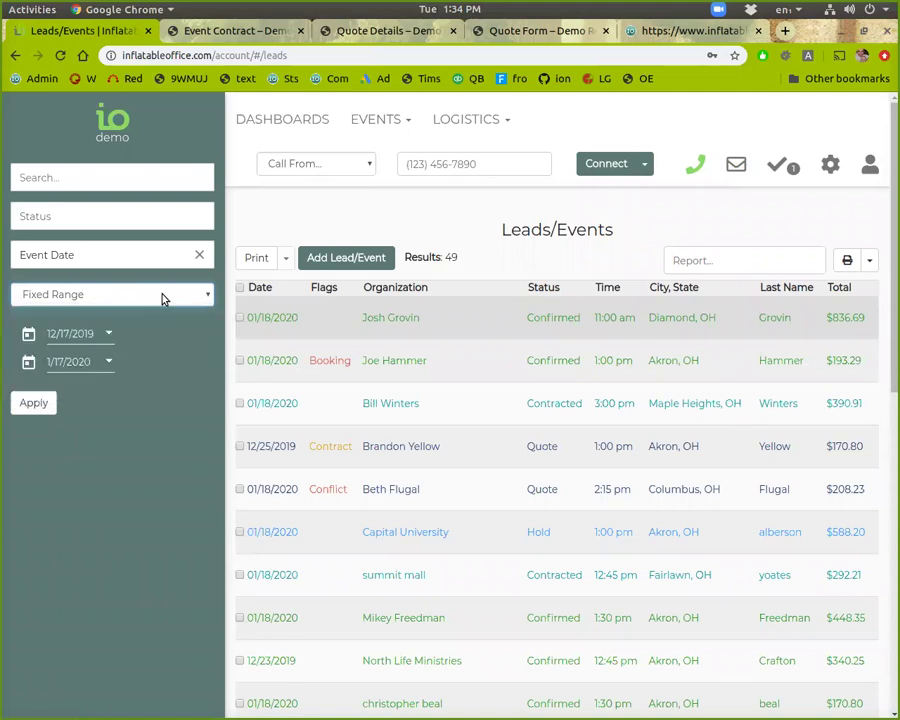
{"action": "left_click", "coordinate": [107, 338]}
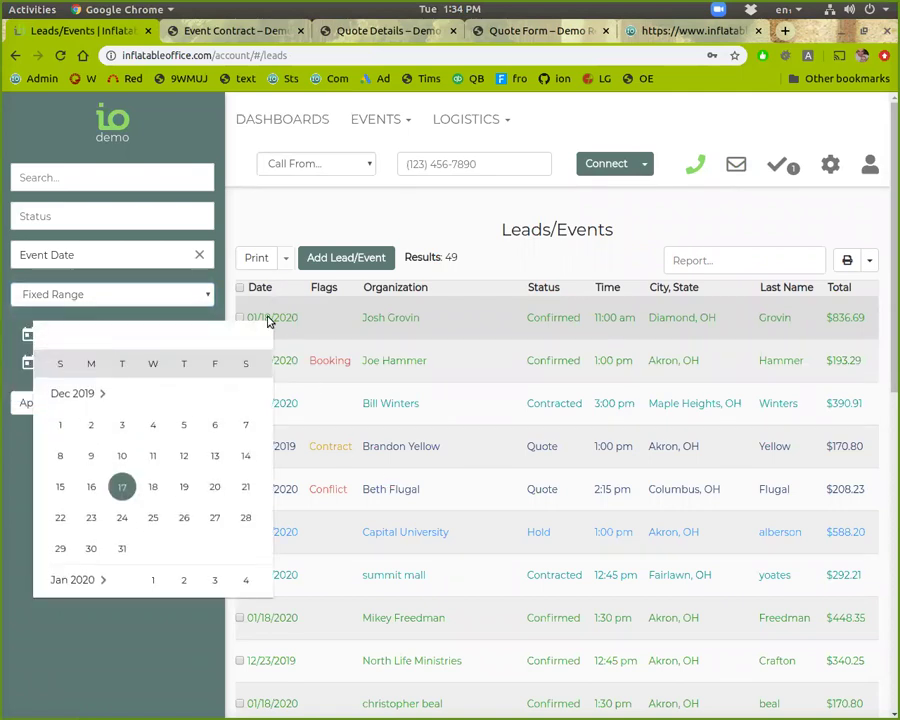
{"action": "scroll", "coordinate": [130, 502], "scroll_direction": "down", "scroll_amount": 3}
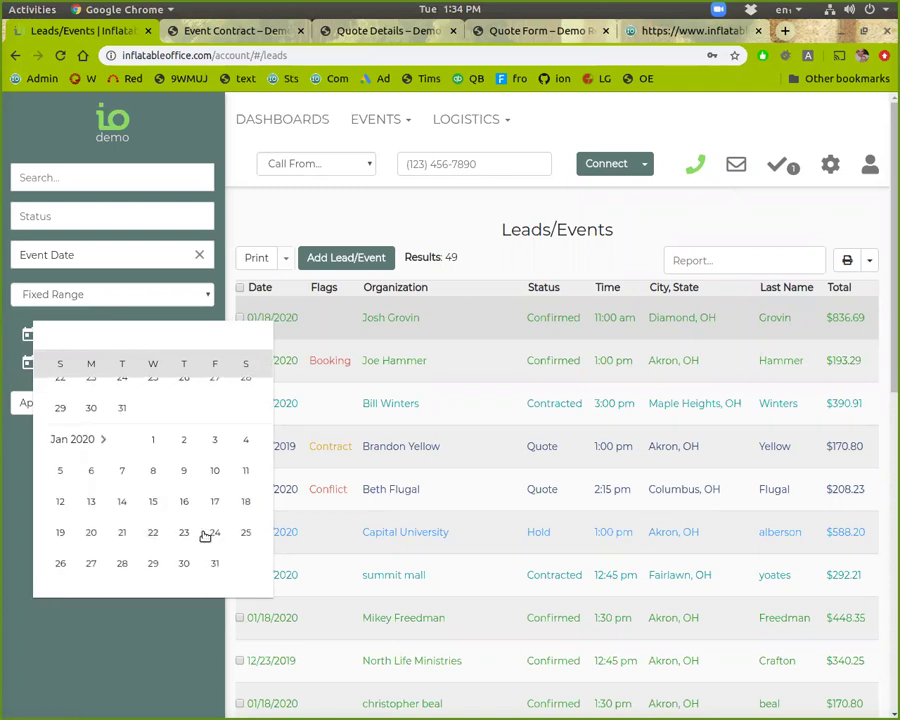
{"action": "left_click", "coordinate": [246, 502]}
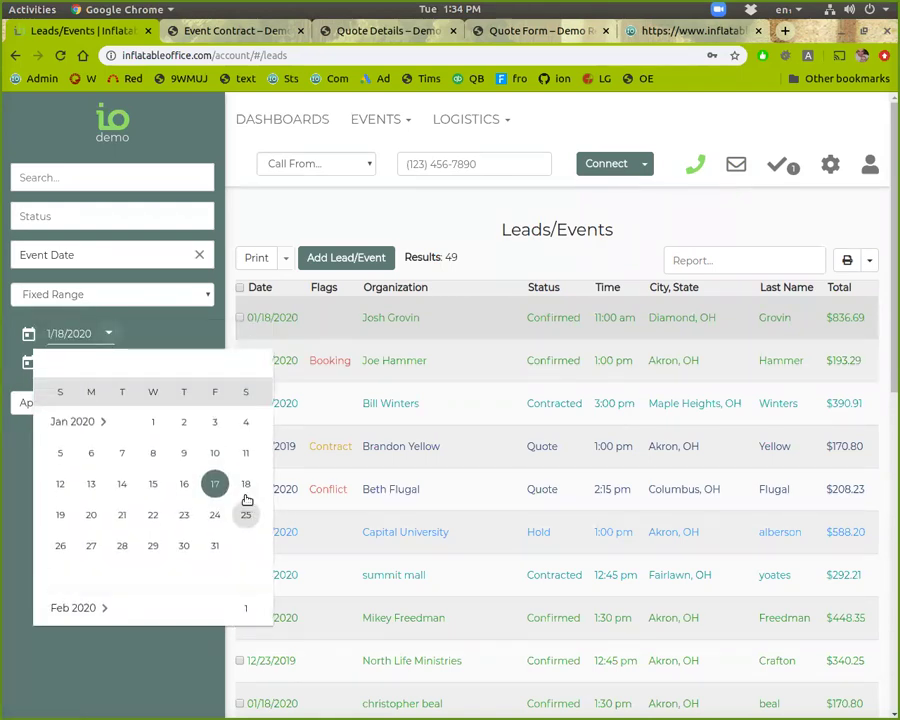
{"action": "left_click", "coordinate": [246, 488]}
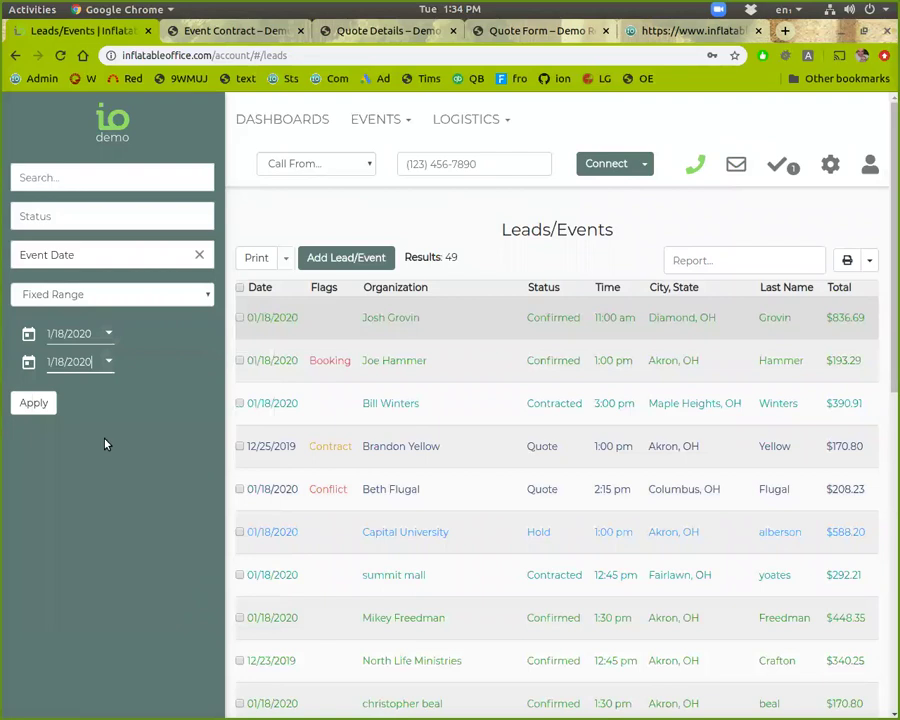
{"action": "left_click", "coordinate": [29, 403]}
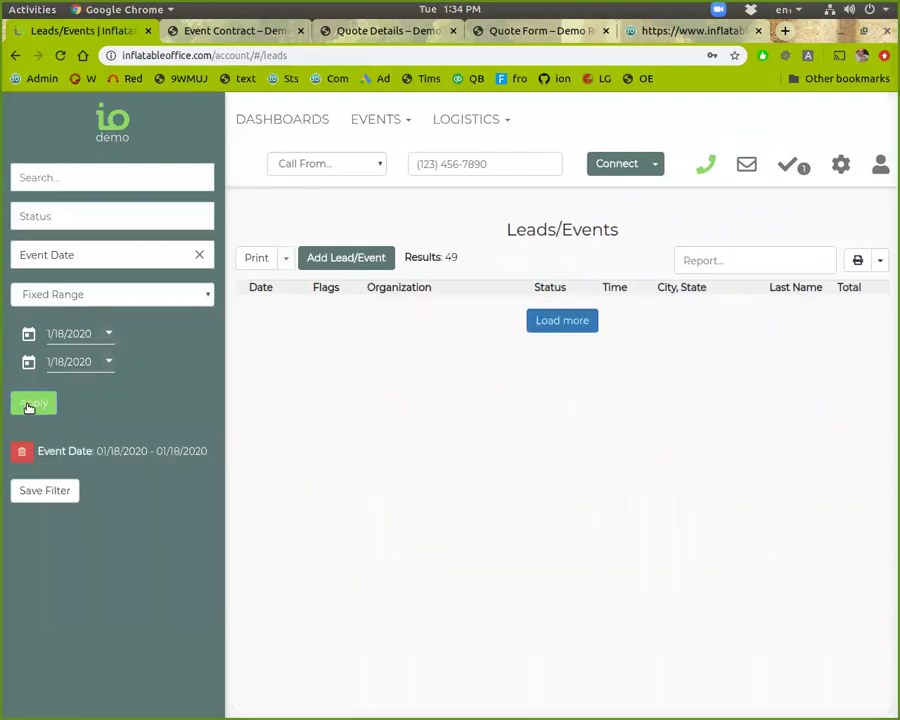
{"action": "left_click", "coordinate": [172, 214]}
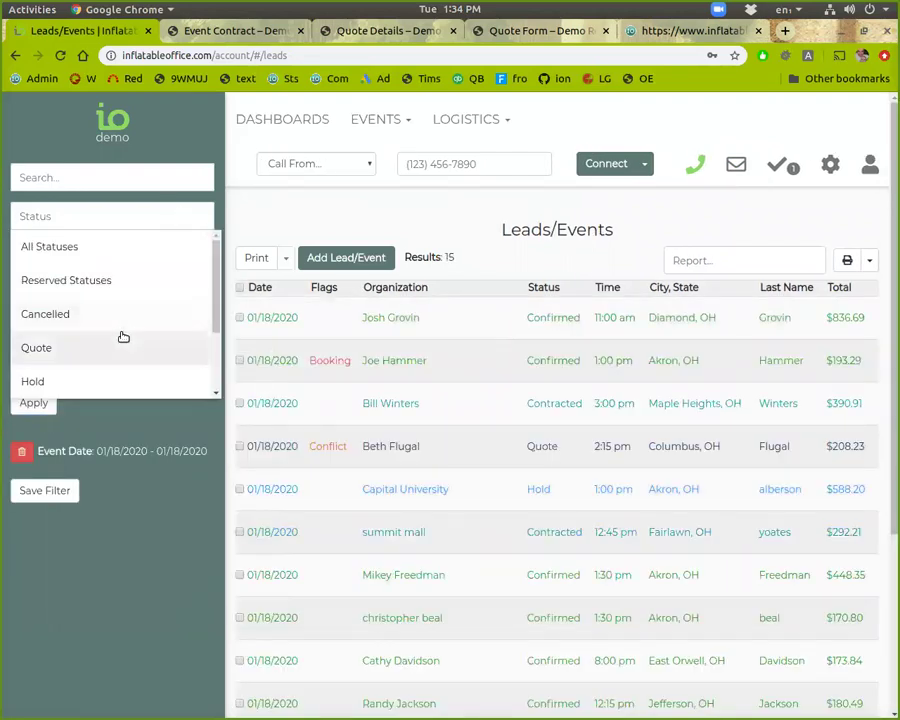
Step: Filter the 01/18/2020 list to Confirmed events and select all rows
{"action": "scroll", "coordinate": [120, 337], "scroll_direction": "down", "scroll_amount": 2}
{"action": "left_click", "coordinate": [120, 338]}
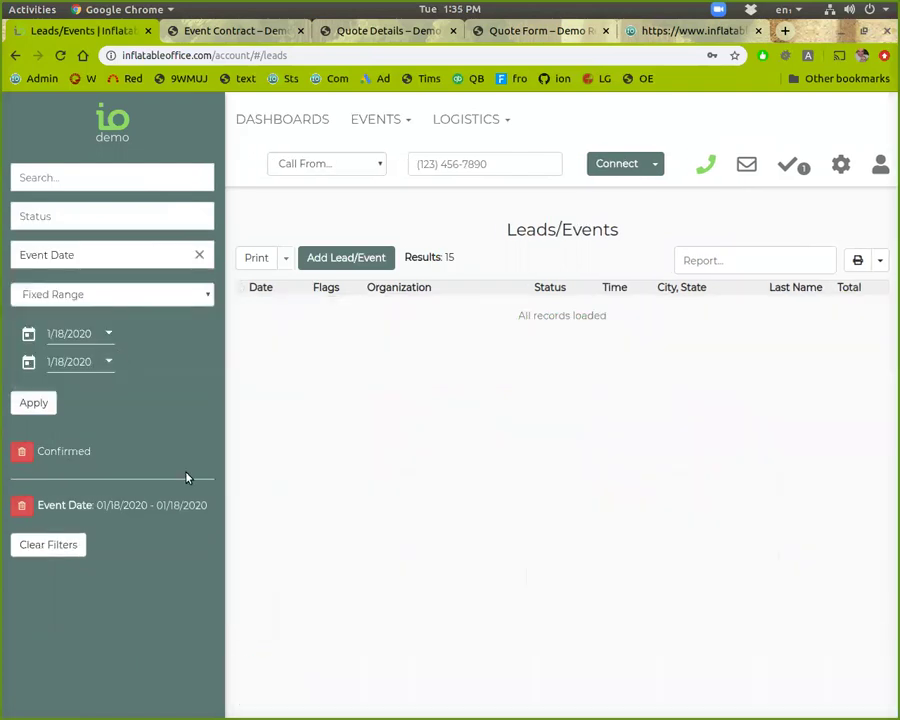
{"action": "scroll", "coordinate": [432, 446], "scroll_direction": "down", "scroll_amount": 2}
{"action": "scroll", "coordinate": [280, 428], "scroll_direction": "up", "scroll_amount": 2}
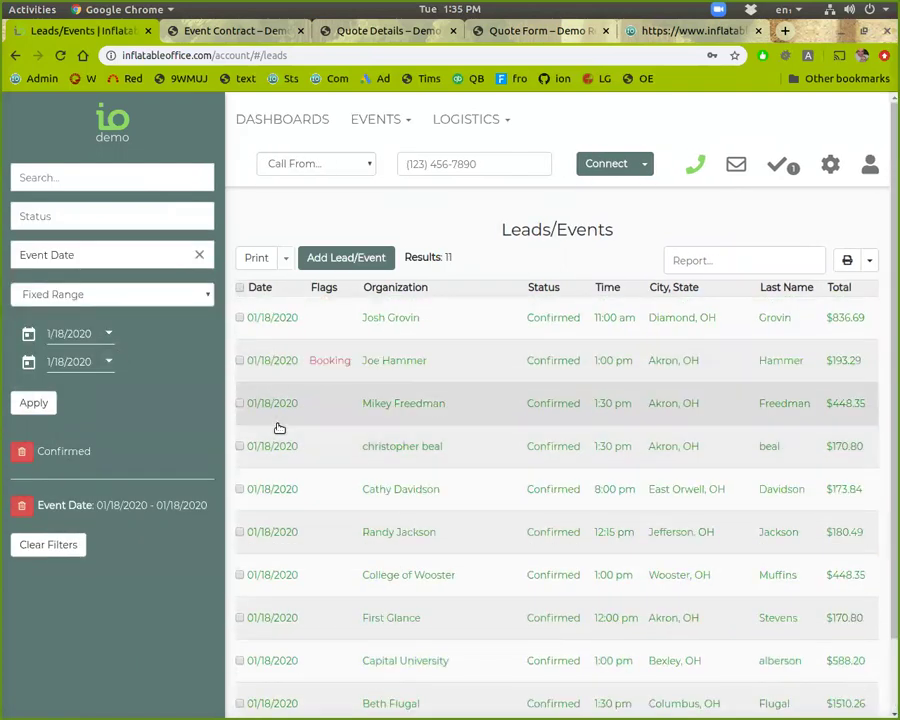
{"action": "left_click", "coordinate": [240, 291]}
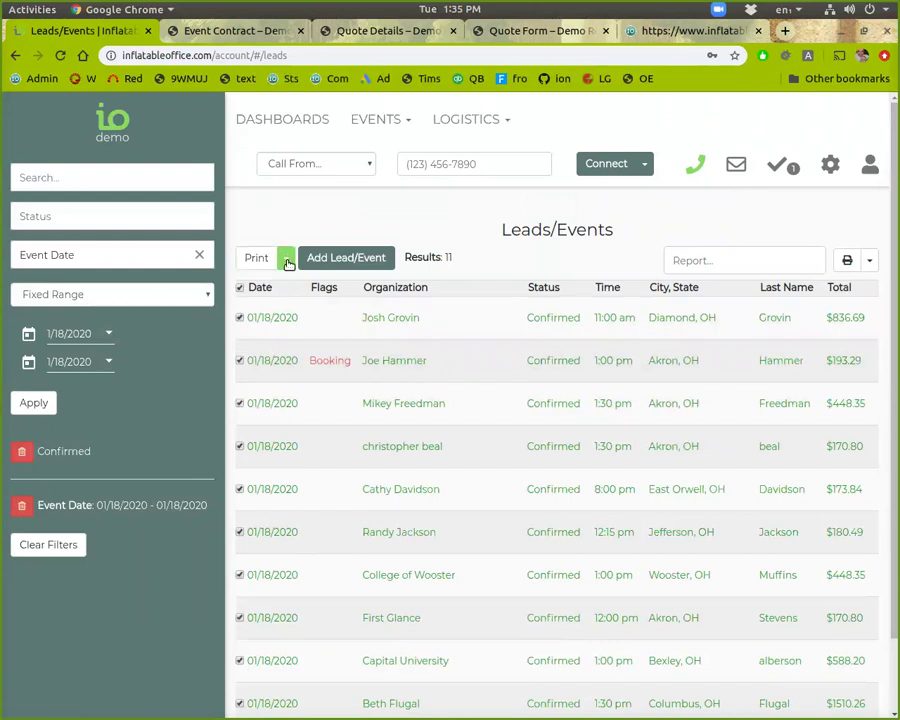
Step: Browse the bulk action, saved report and export menus without choosing anything
{"action": "left_click", "coordinate": [287, 261]}
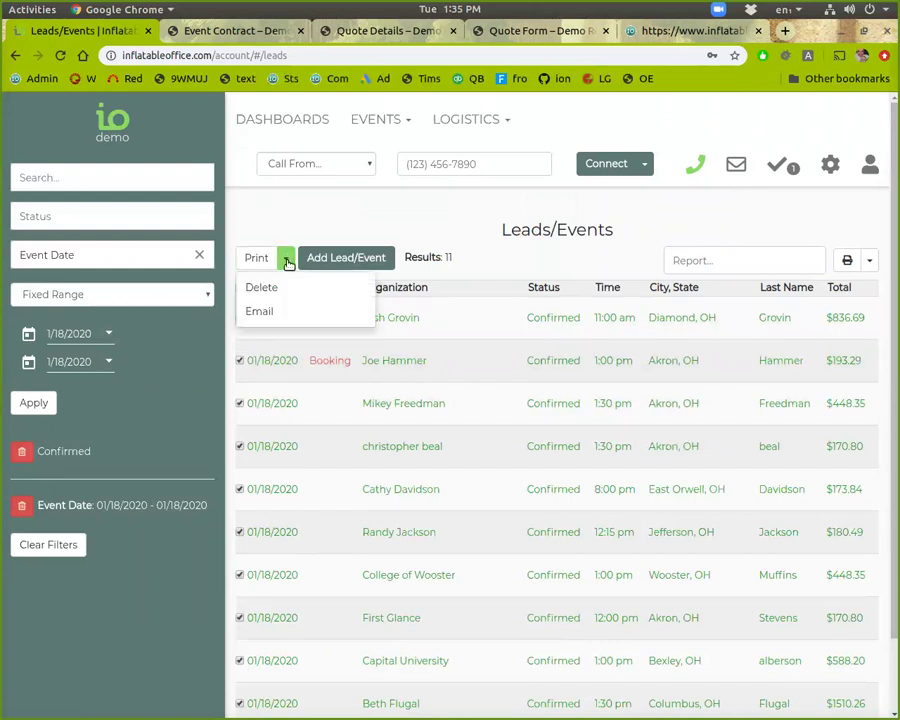
{"action": "left_click", "coordinate": [266, 264]}
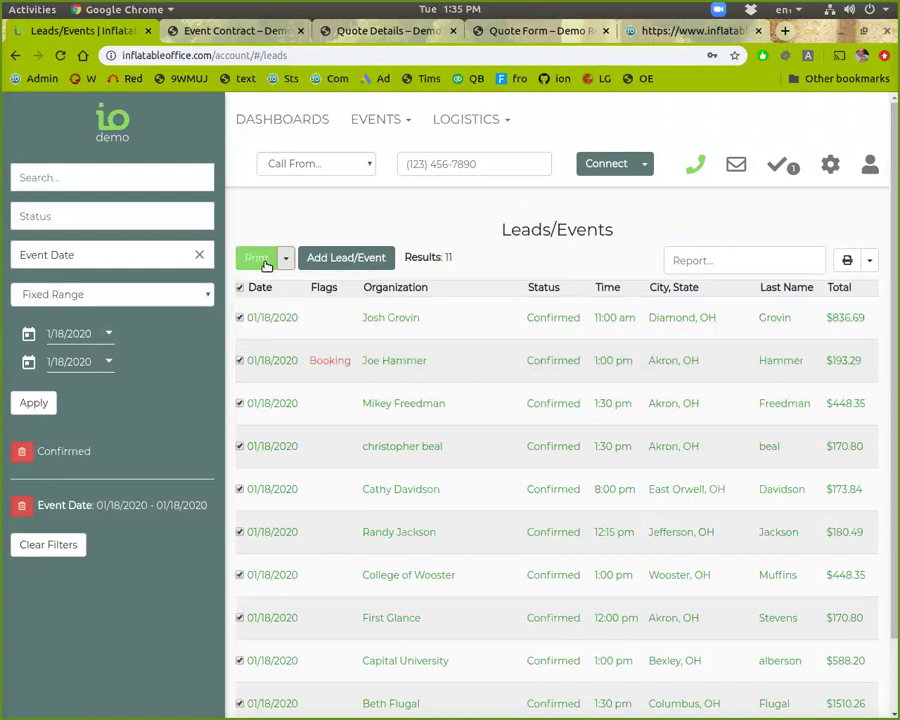
{"action": "left_click", "coordinate": [734, 260]}
{"action": "scroll", "coordinate": [747, 337], "scroll_direction": "down", "scroll_amount": 3}
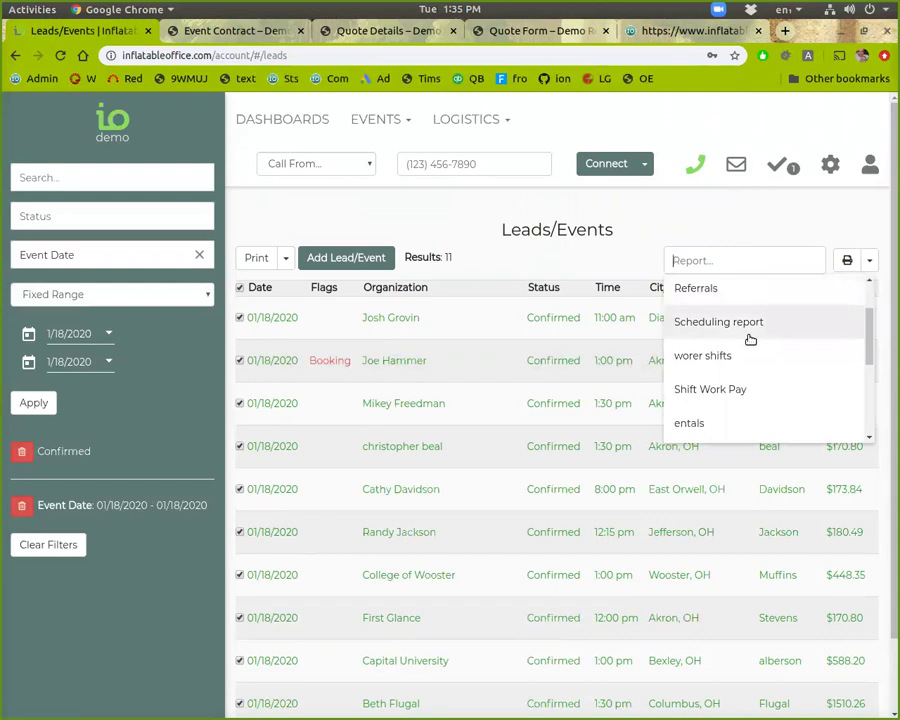
{"action": "scroll", "coordinate": [752, 370], "scroll_direction": "down", "scroll_amount": 2}
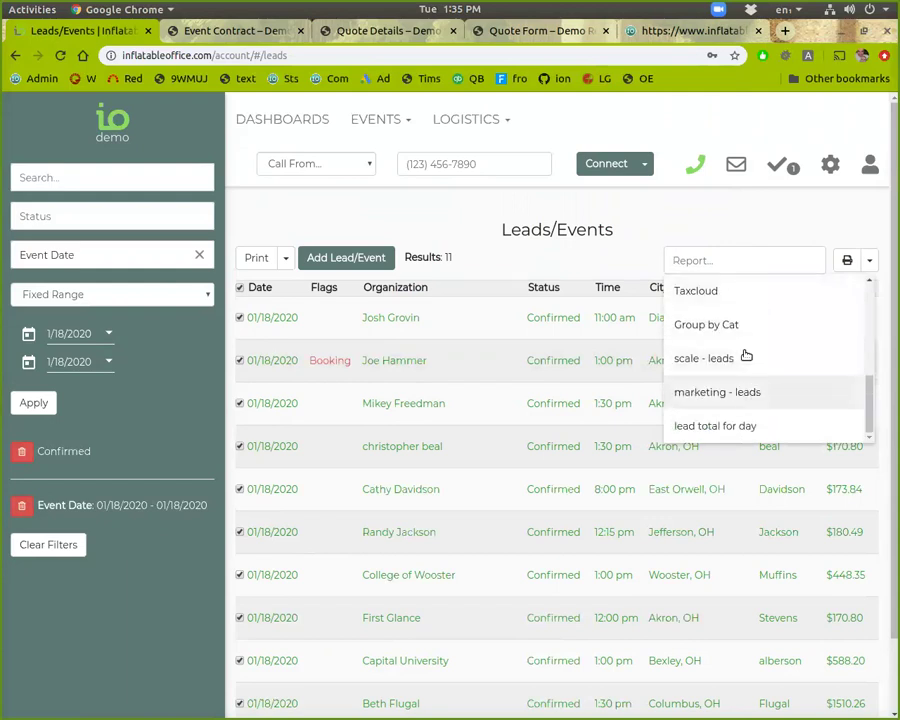
{"action": "scroll", "coordinate": [745, 352], "scroll_direction": "up", "scroll_amount": 5}
{"action": "left_click", "coordinate": [864, 243]}
{"action": "left_click", "coordinate": [871, 260]}
{"action": "left_click", "coordinate": [829, 232]}
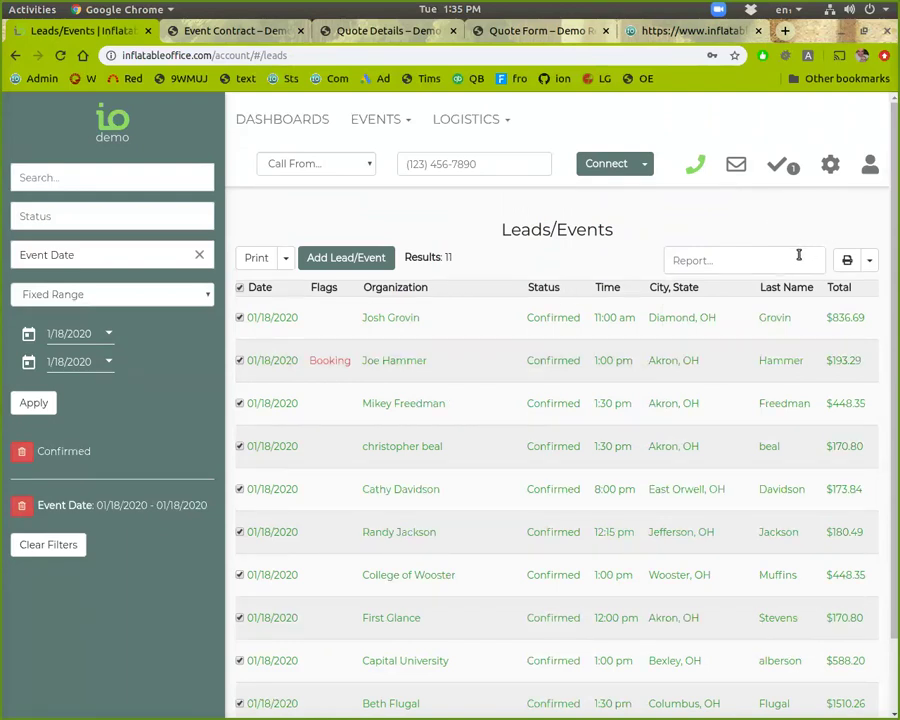
Step: Recheck the saved reports list, then open Logistics > Delivery Planner
{"action": "left_click", "coordinate": [798, 257]}
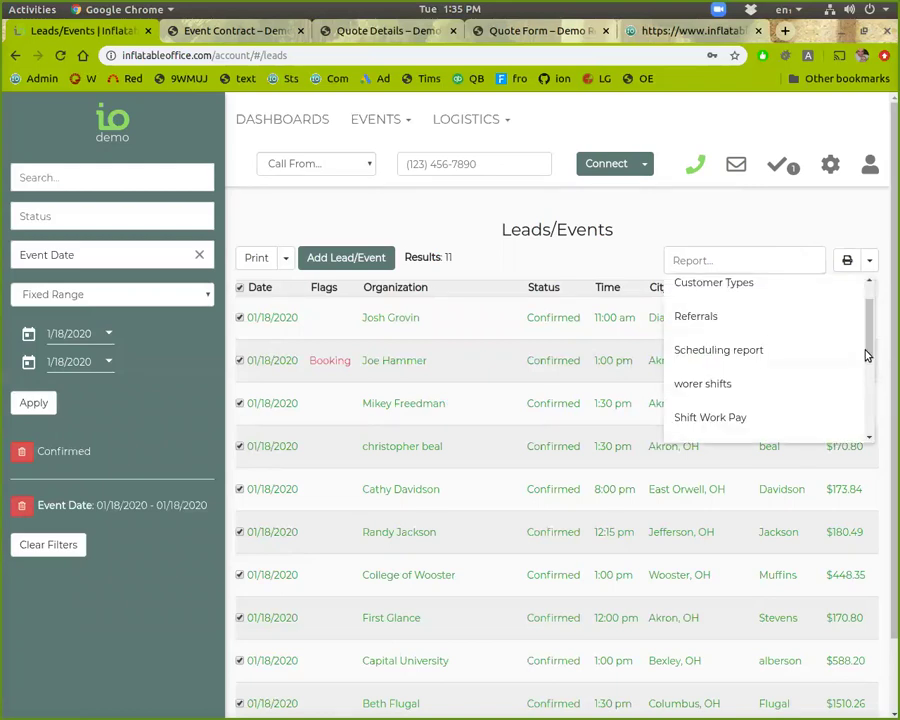
{"action": "left_click_drag", "start_coordinate": [870, 337], "coordinate": [832, 241]}
{"action": "left_click", "coordinate": [811, 231]}
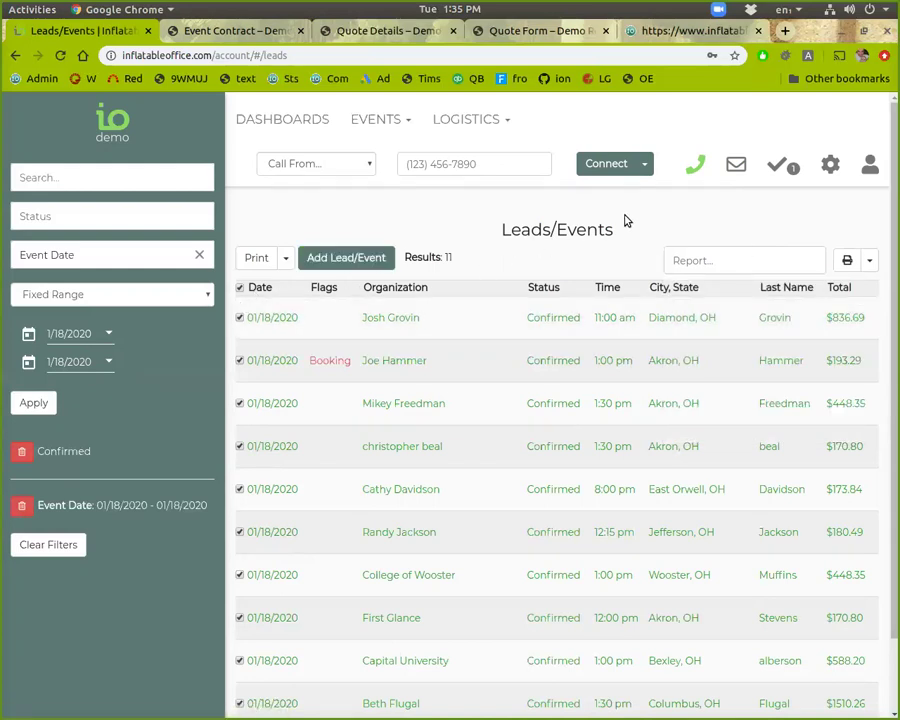
{"action": "mouse_move", "coordinate": [438, 122]}
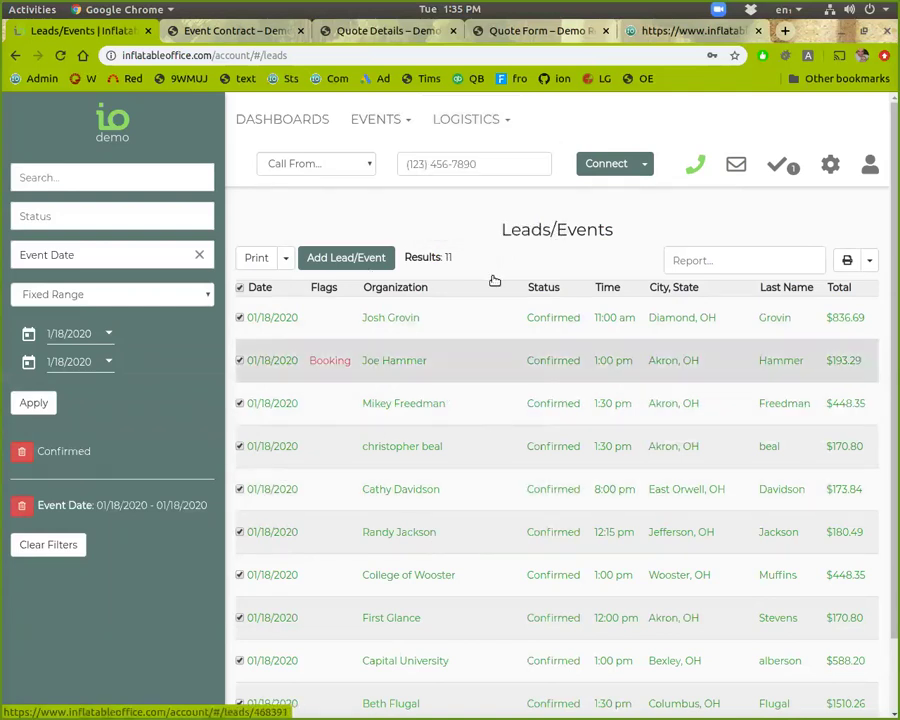
{"action": "left_click", "coordinate": [476, 160]}
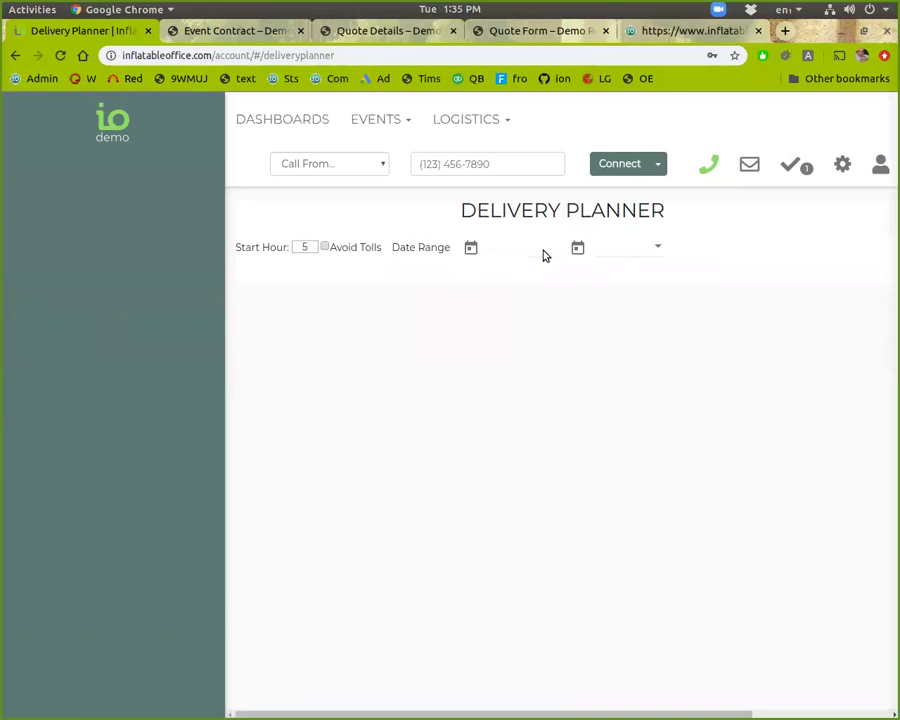
Step: Set the Delivery Planner start and end dates both to January 18, 2020
{"action": "left_click", "coordinate": [543, 256]}
{"action": "scroll", "coordinate": [587, 440], "scroll_direction": "down", "scroll_amount": 3}
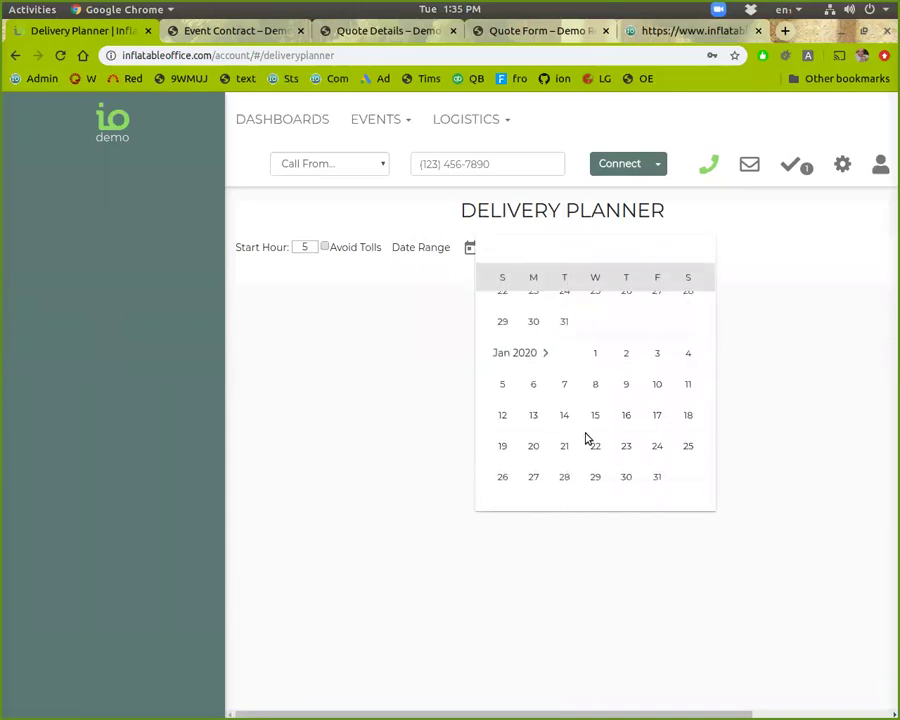
{"action": "left_click", "coordinate": [689, 415]}
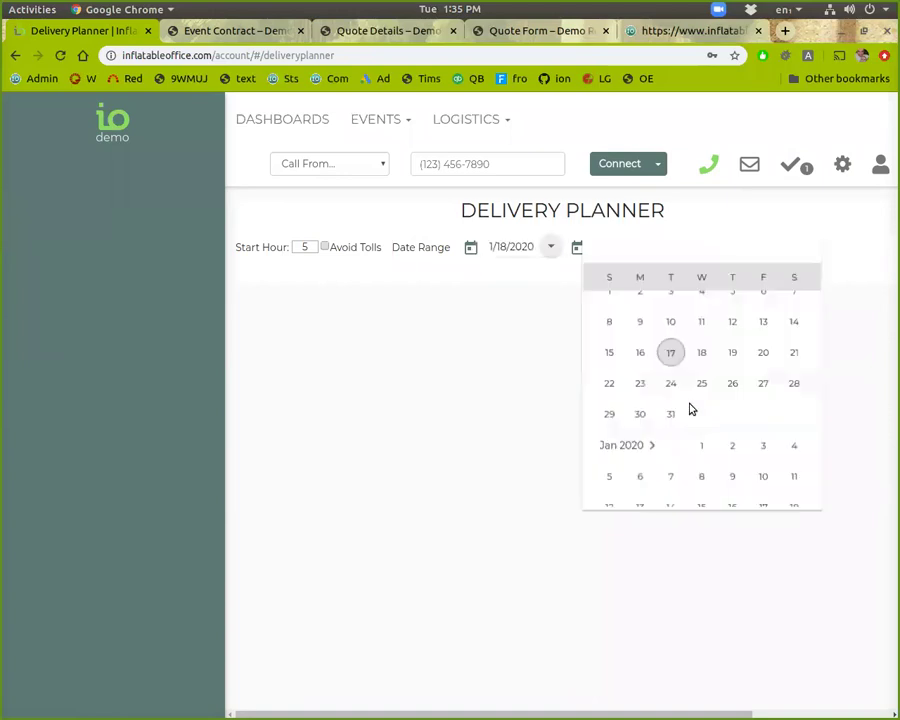
{"action": "scroll", "coordinate": [750, 426], "scroll_direction": "down", "scroll_amount": 3}
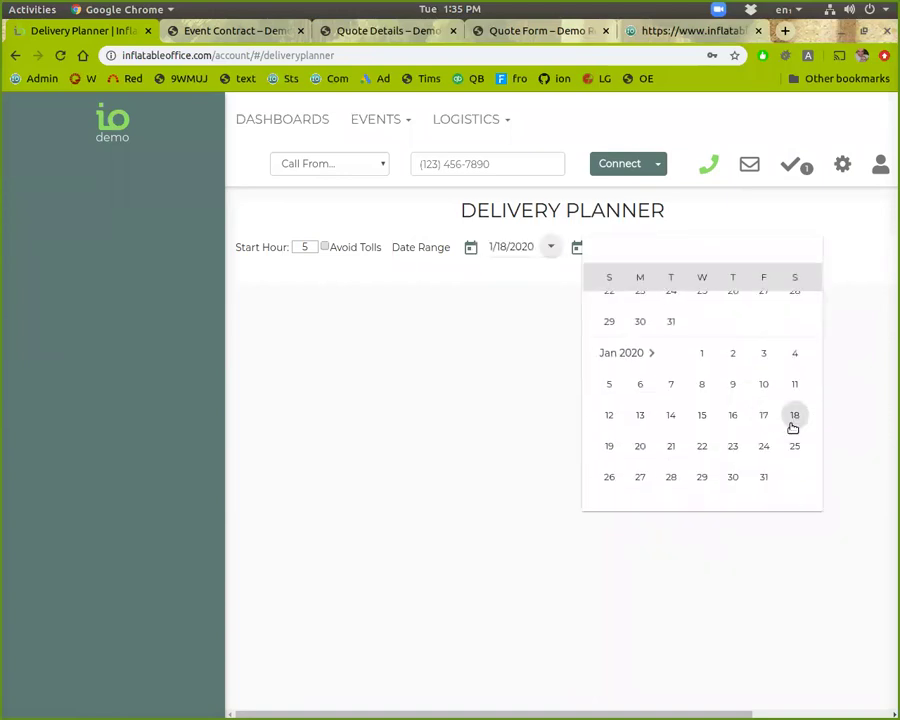
{"action": "left_click", "coordinate": [791, 418]}
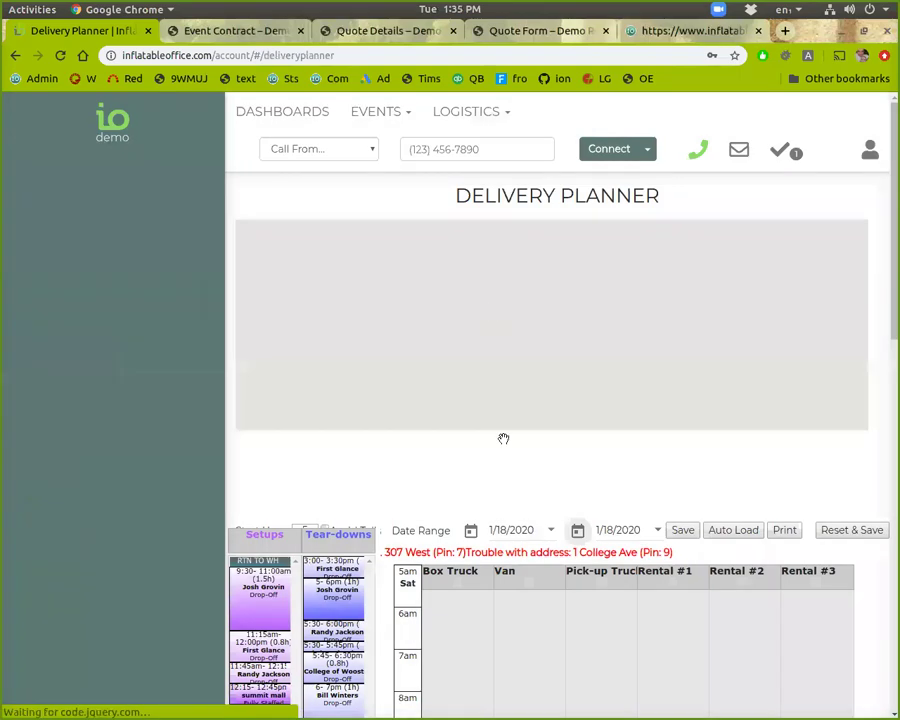
{"action": "scroll", "coordinate": [492, 539], "scroll_direction": "down", "scroll_amount": 3}
{"action": "scroll", "coordinate": [520, 480], "scroll_direction": "up", "scroll_amount": 2}
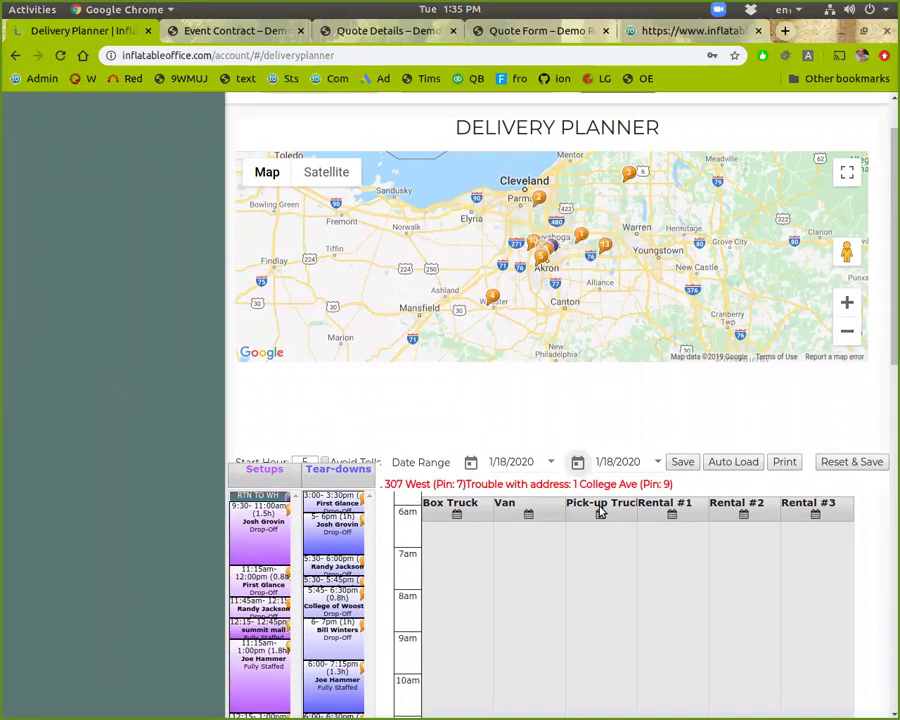
{"action": "scroll", "coordinate": [589, 536], "scroll_direction": "down", "scroll_amount": 4}
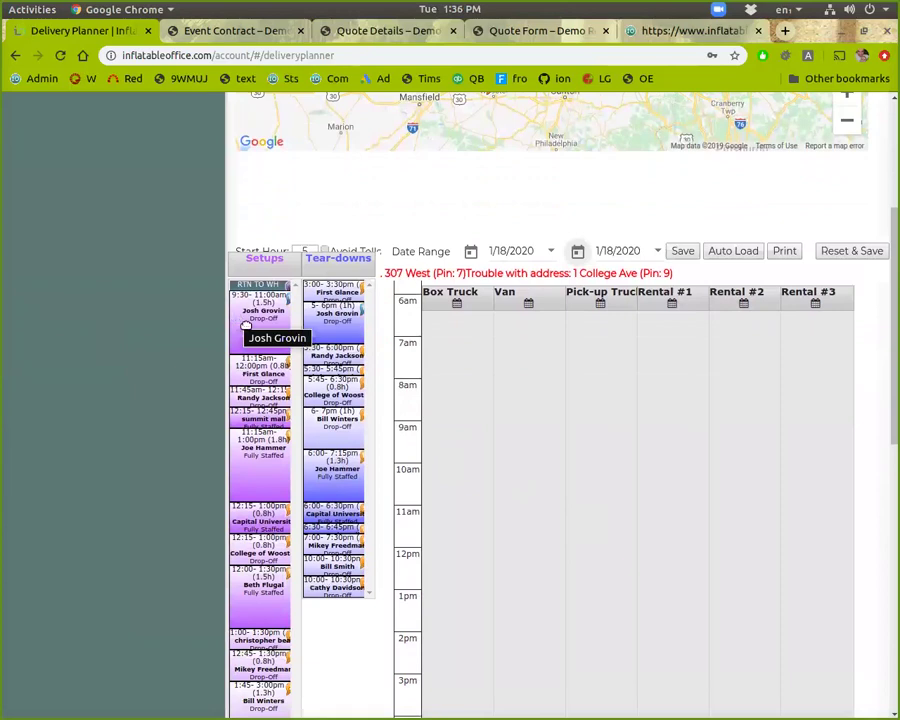
Step: Drag the 9:30–11am setup onto the Box Truck column and check its details
{"action": "left_click_drag", "start_coordinate": [245, 326], "coordinate": [451, 488]}
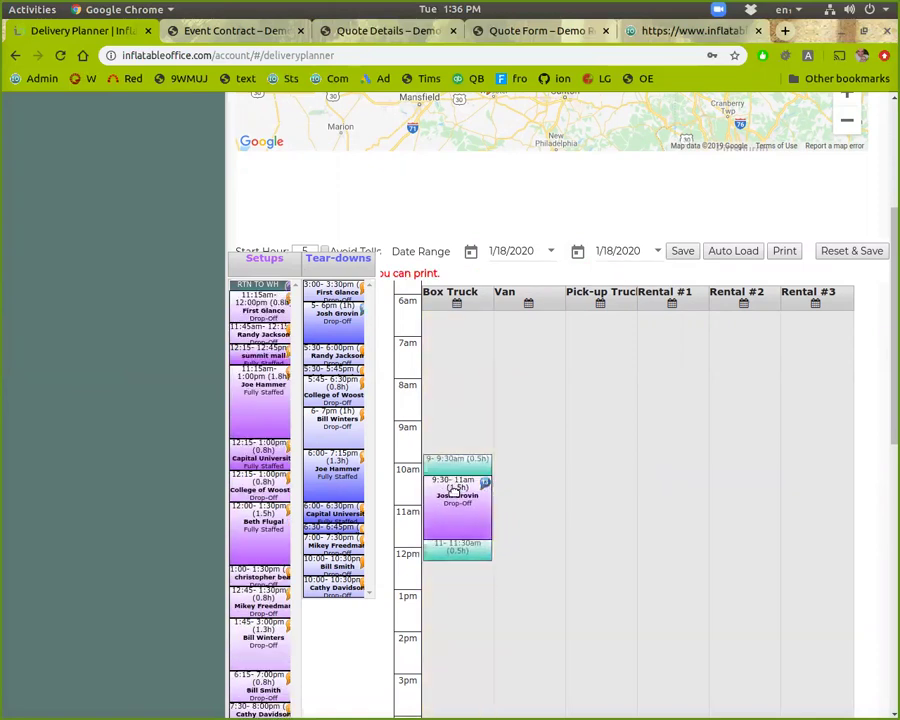
{"action": "left_click", "coordinate": [455, 490]}
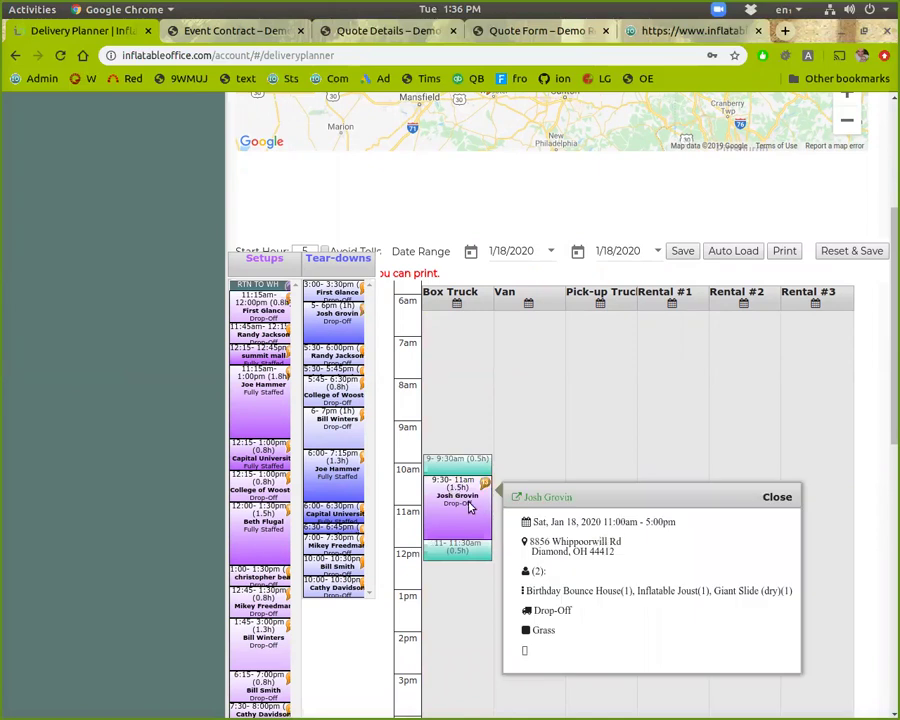
{"action": "left_click", "coordinate": [440, 467]}
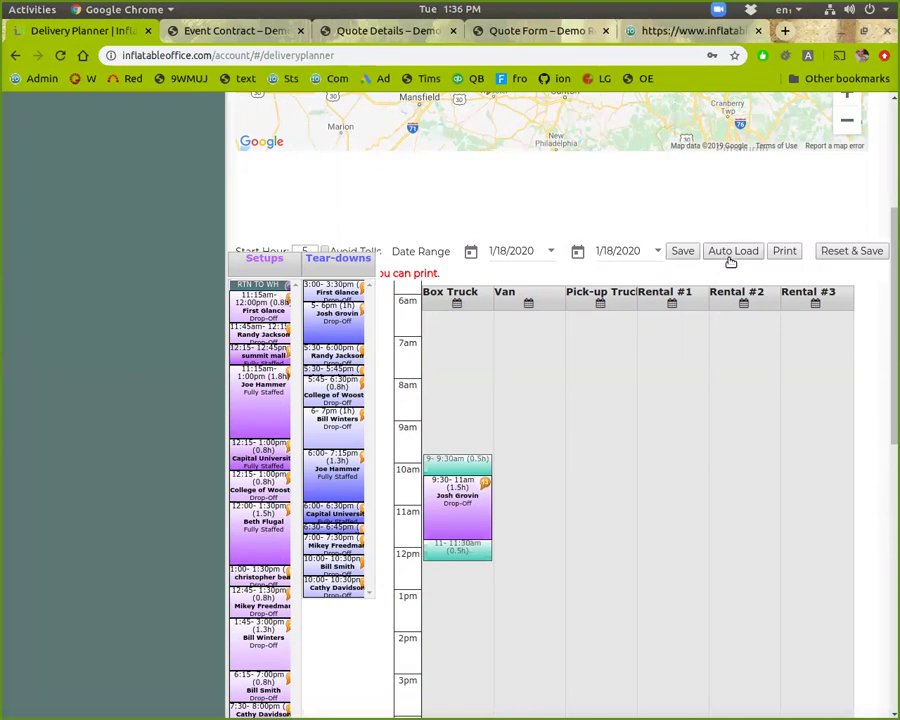
Step: Switch over to the event's contract page
{"action": "left_click", "coordinate": [674, 255]}
{"action": "scroll", "coordinate": [683, 290], "scroll_direction": "up", "scroll_amount": 3}
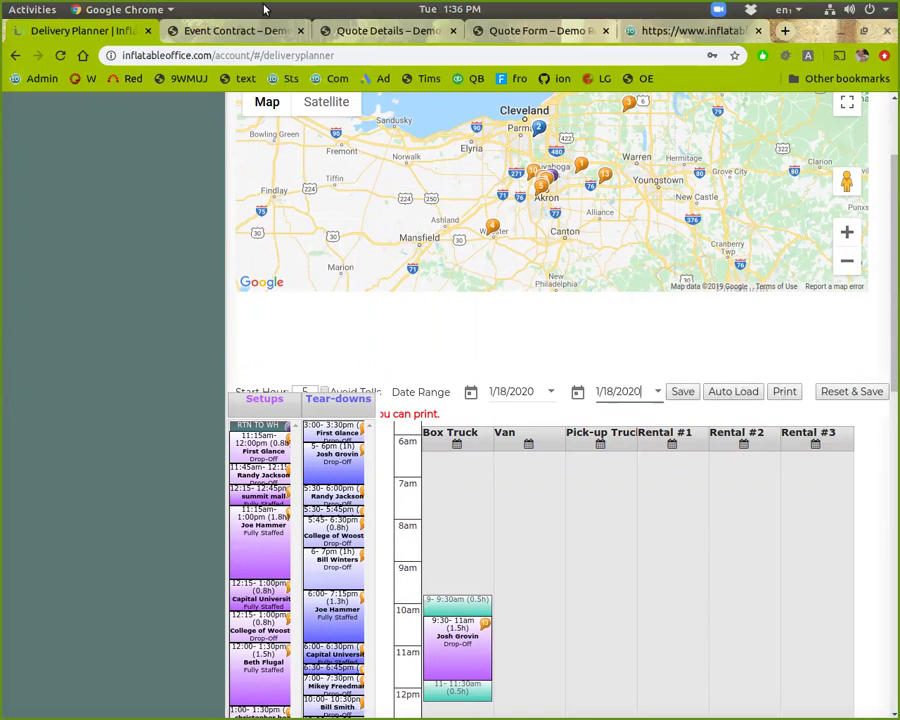
{"action": "left_click", "coordinate": [235, 33]}
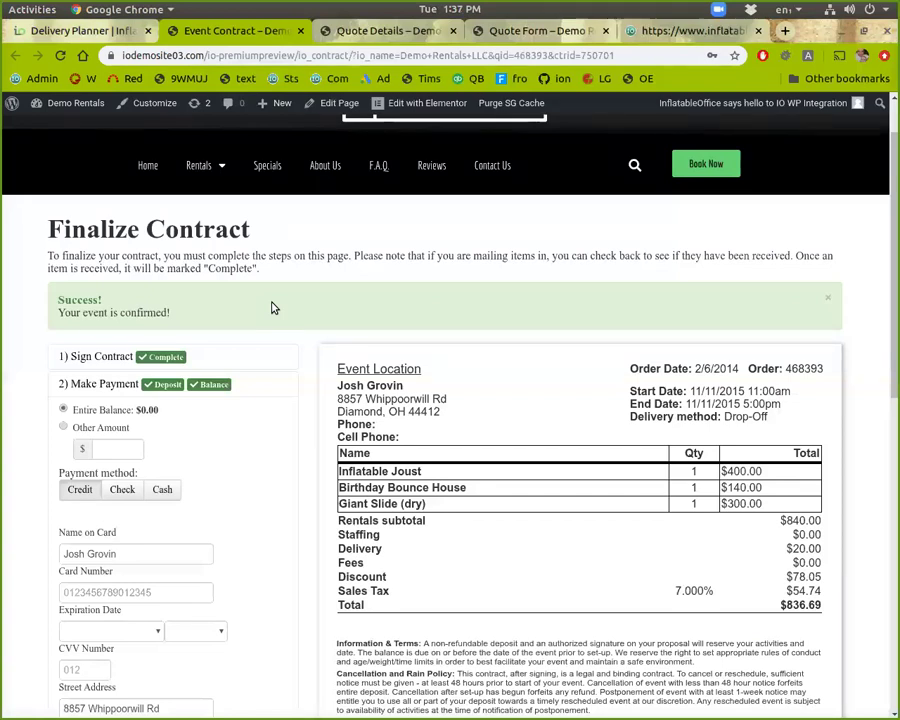
Step: Go to Events > Leads/Events and remove the Confirmed and Event Date filter chips
{"action": "left_click", "coordinate": [36, 30]}
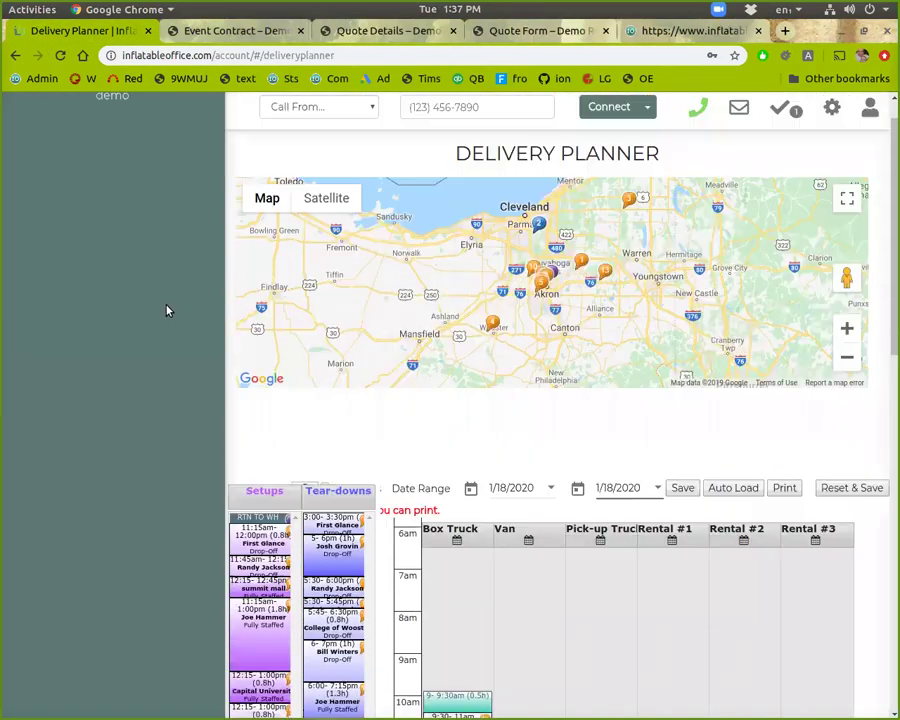
{"action": "scroll", "coordinate": [167, 310], "scroll_direction": "up", "scroll_amount": 1}
{"action": "left_click", "coordinate": [362, 118]}
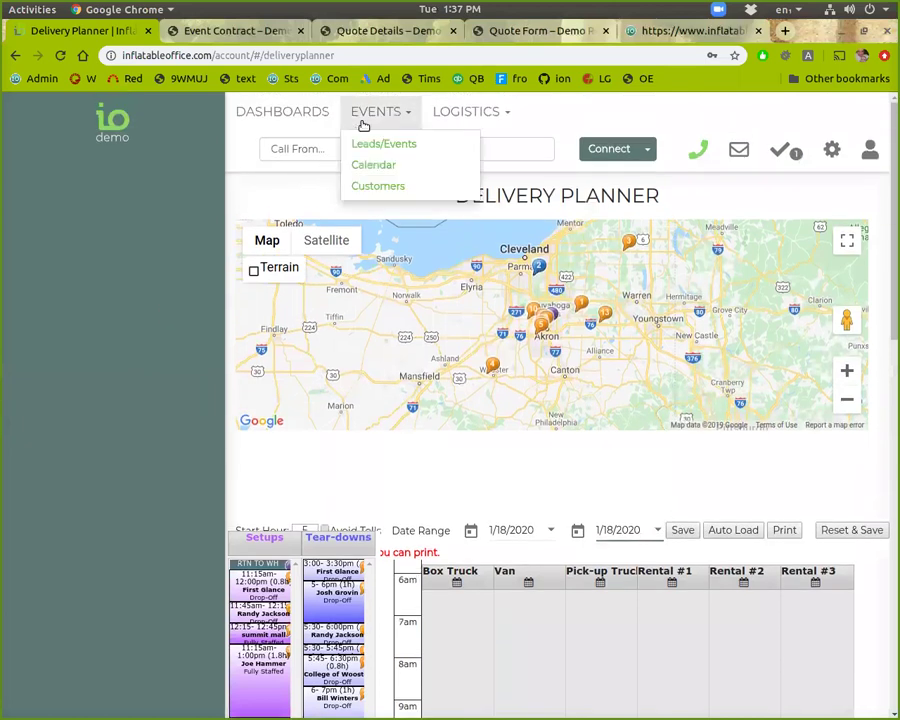
{"action": "left_click", "coordinate": [366, 145]}
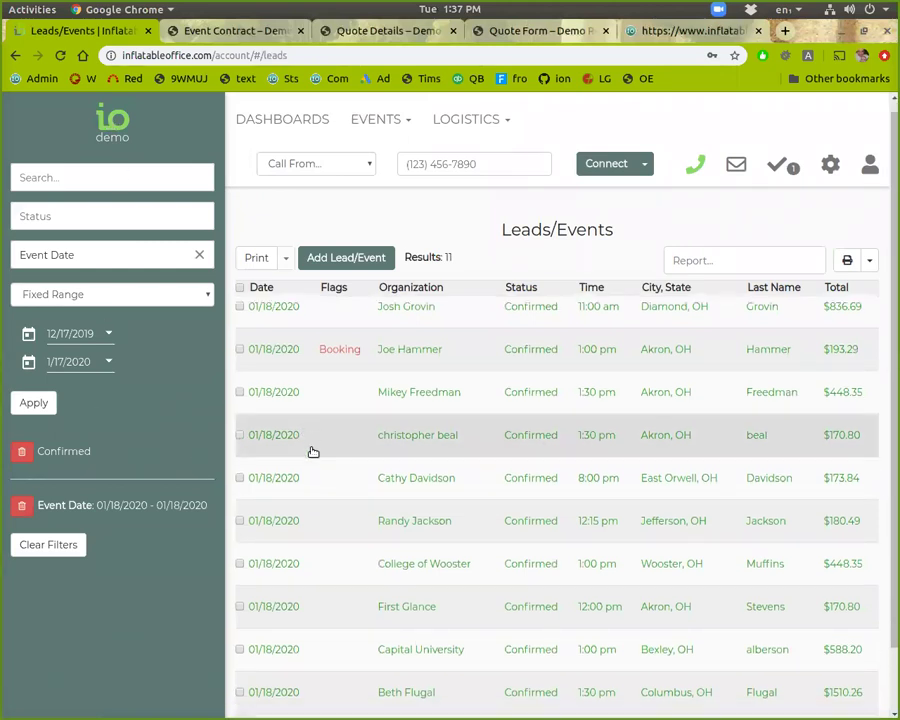
{"action": "scroll", "coordinate": [321, 440], "scroll_direction": "down", "scroll_amount": 2}
{"action": "scroll", "coordinate": [346, 455], "scroll_direction": "up", "scroll_amount": 2}
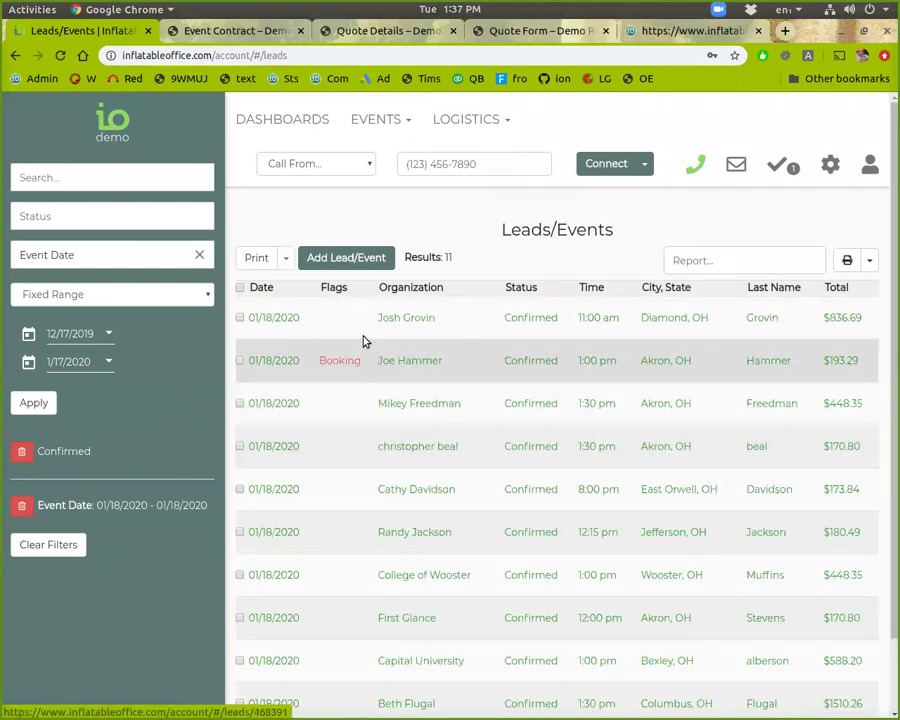
{"action": "left_click", "coordinate": [22, 453]}
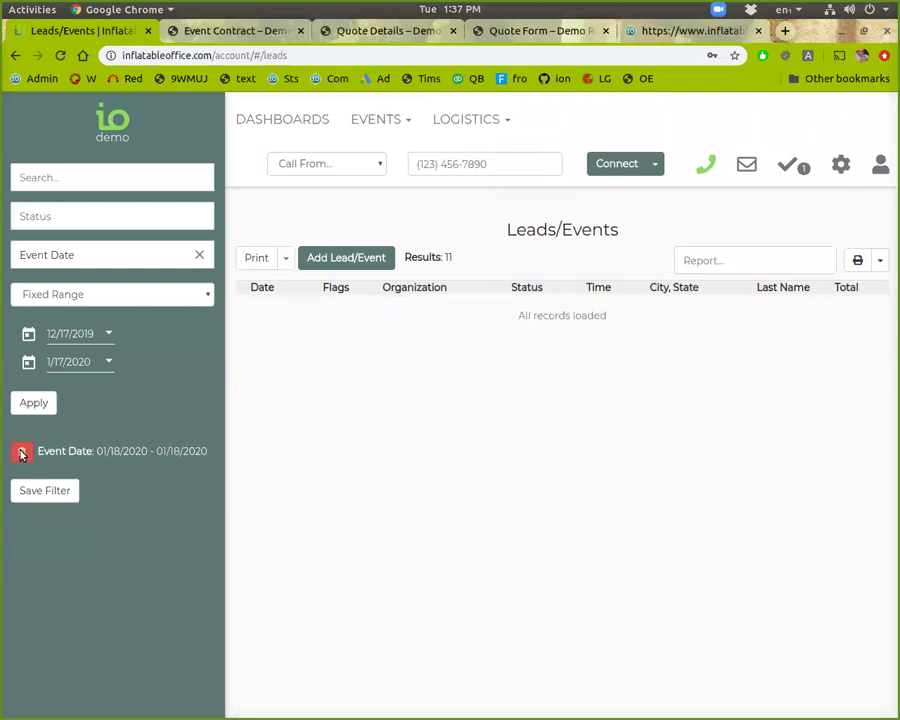
{"action": "left_click", "coordinate": [22, 453]}
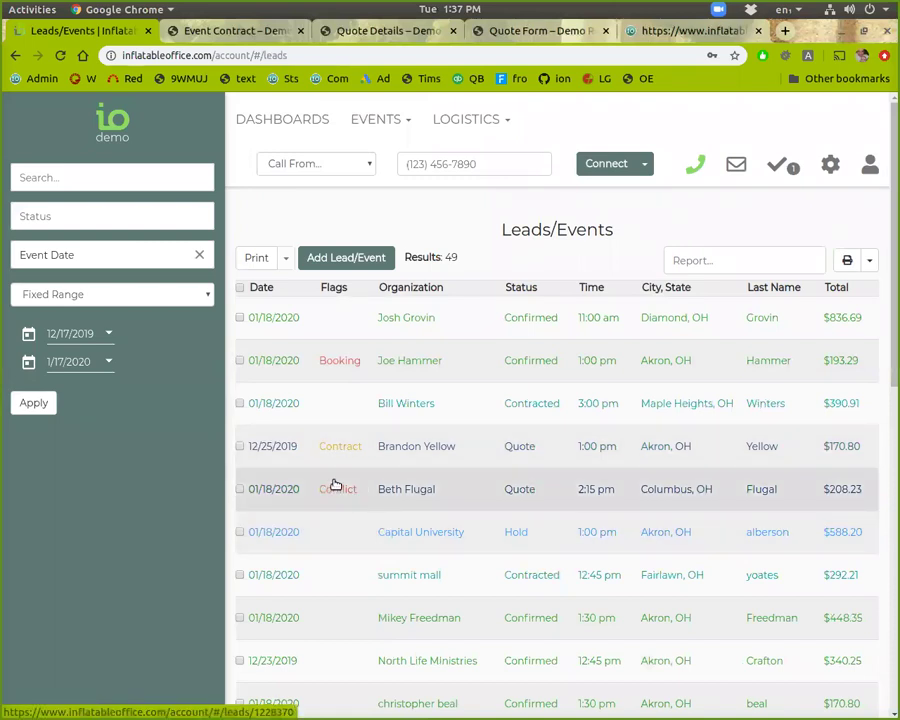
Step: Open the 2:15 pm Dunk Tank quote lead and save it as a copy
{"action": "left_click", "coordinate": [399, 490]}
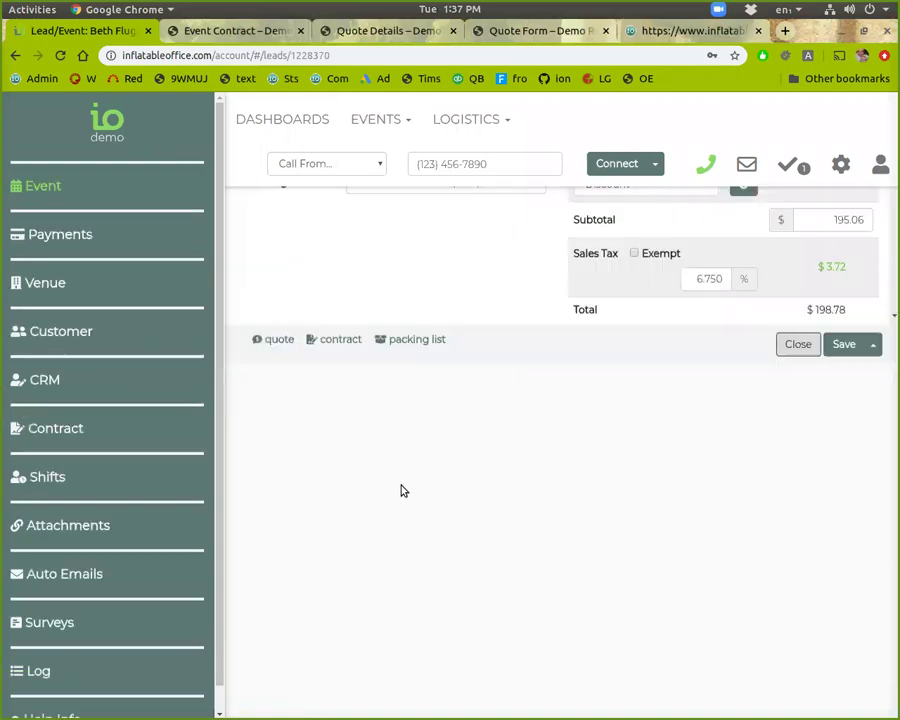
{"action": "scroll", "coordinate": [405, 490], "scroll_direction": "down", "scroll_amount": 5}
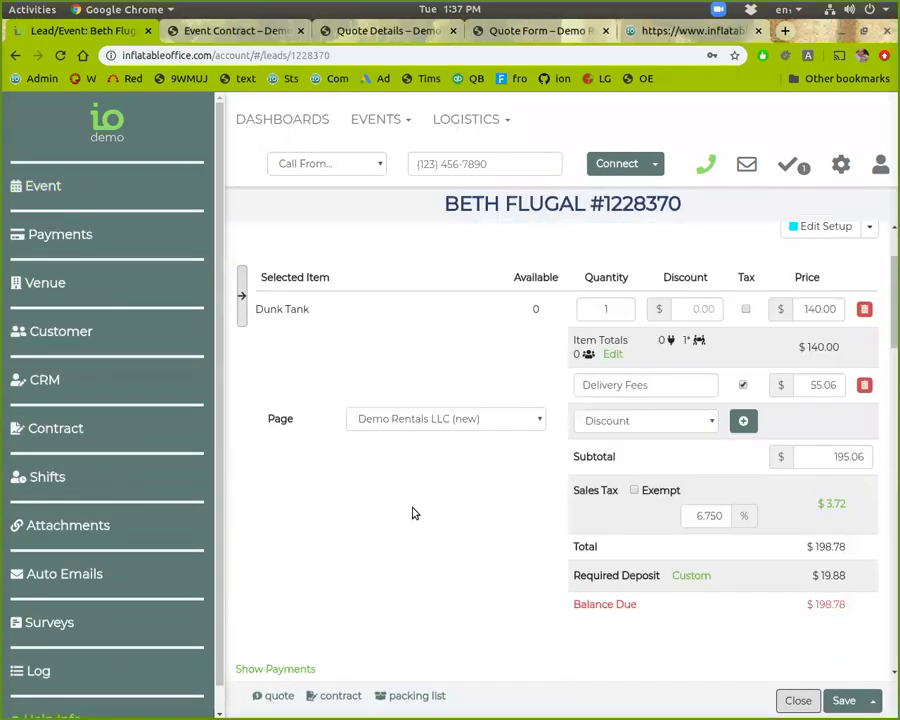
{"action": "scroll", "coordinate": [405, 505], "scroll_direction": "up", "scroll_amount": 5}
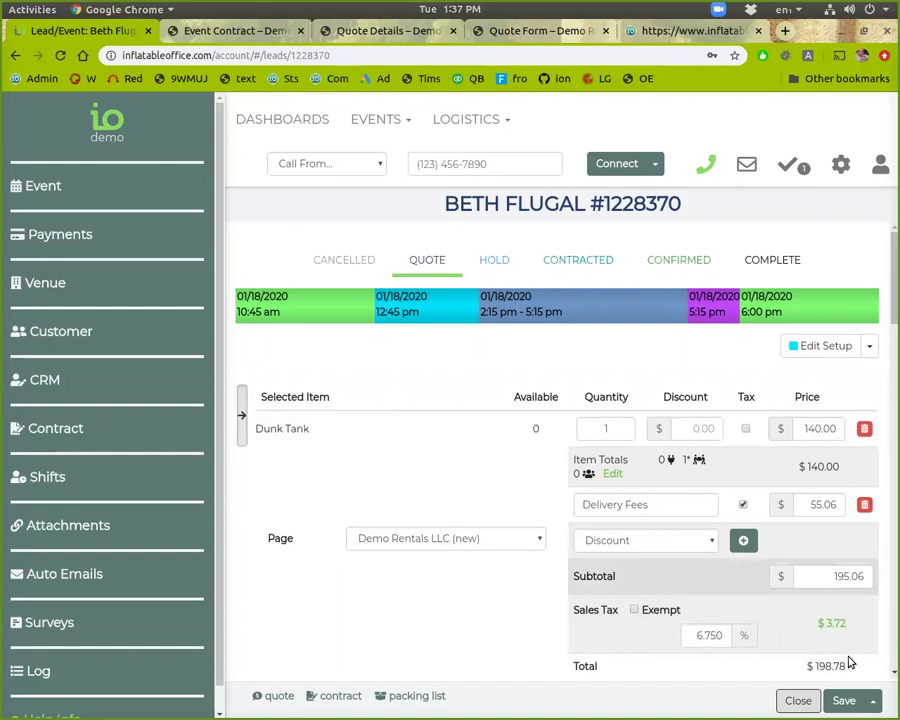
{"action": "left_click", "coordinate": [872, 702]}
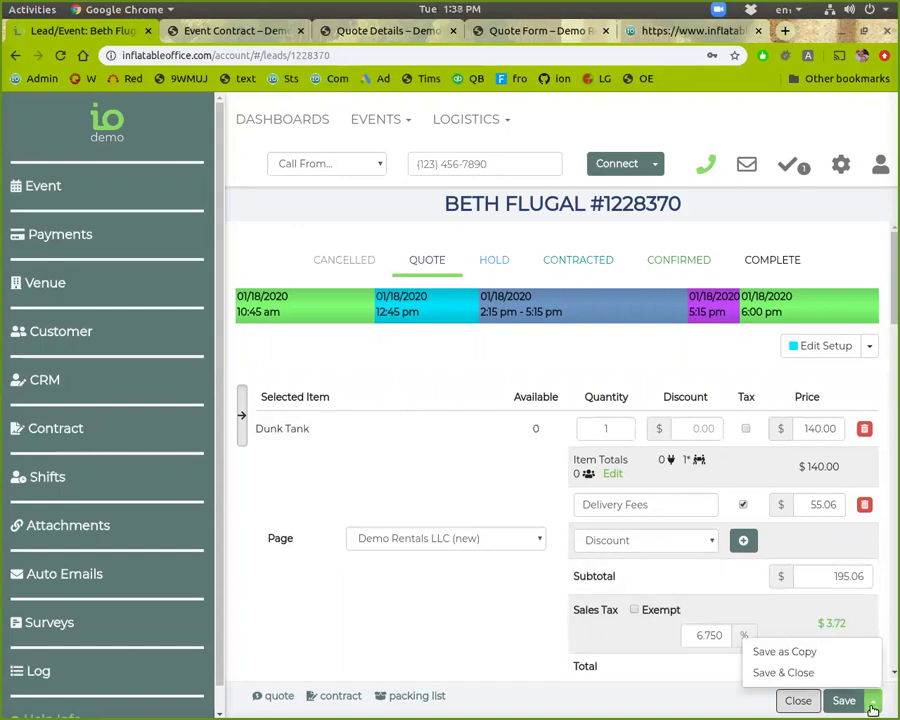
{"action": "left_click", "coordinate": [818, 653]}
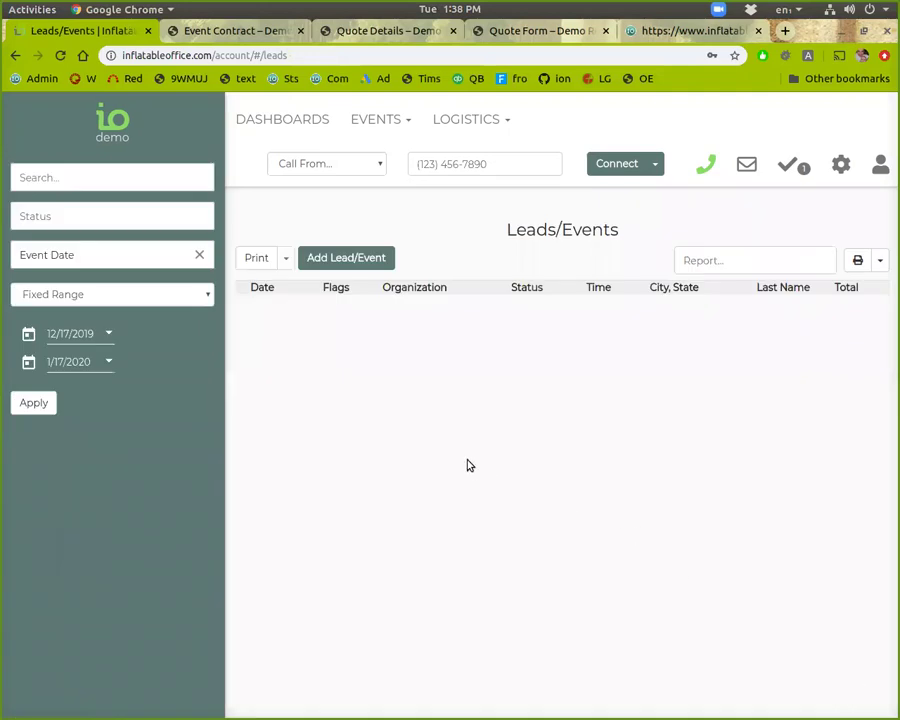
Step: Search the leads by the customer's surname, then open and close the original quote
{"action": "scroll", "coordinate": [430, 420], "scroll_direction": "down", "scroll_amount": 3}
{"action": "scroll", "coordinate": [436, 432], "scroll_direction": "down", "scroll_amount": 2}
{"action": "scroll", "coordinate": [444, 442], "scroll_direction": "up", "scroll_amount": 4}
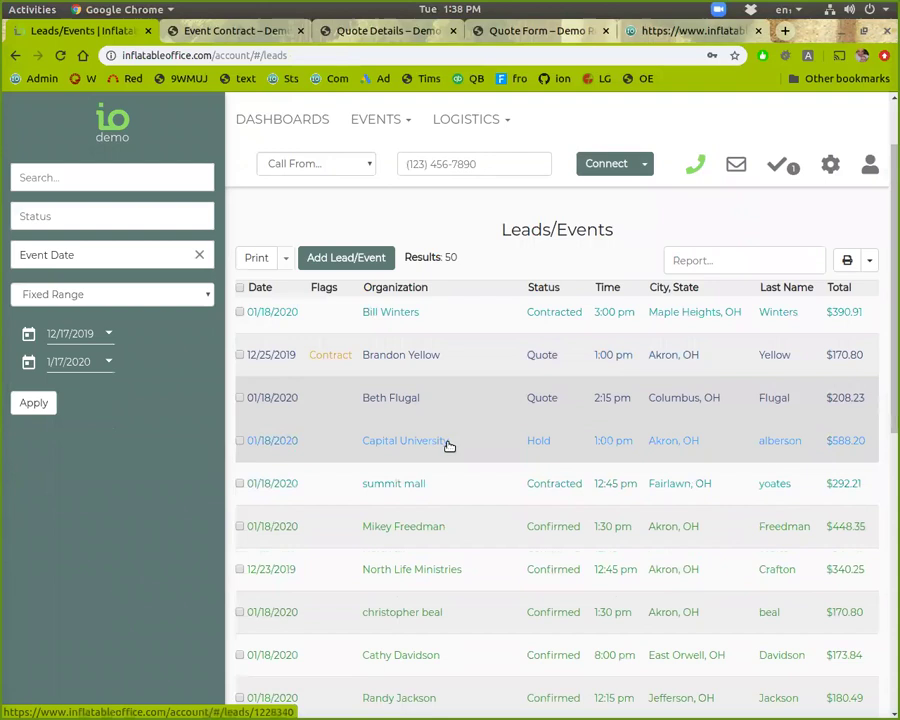
{"action": "scroll", "coordinate": [440, 430], "scroll_direction": "up", "scroll_amount": 1}
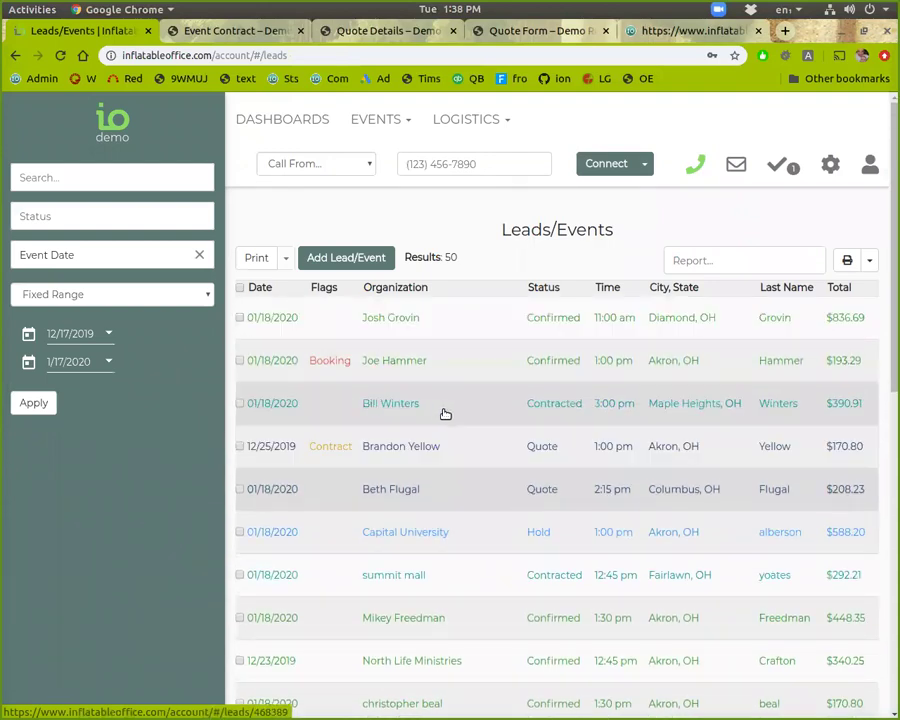
{"action": "left_click", "coordinate": [102, 172]}
{"action": "type", "text": "flugal"}
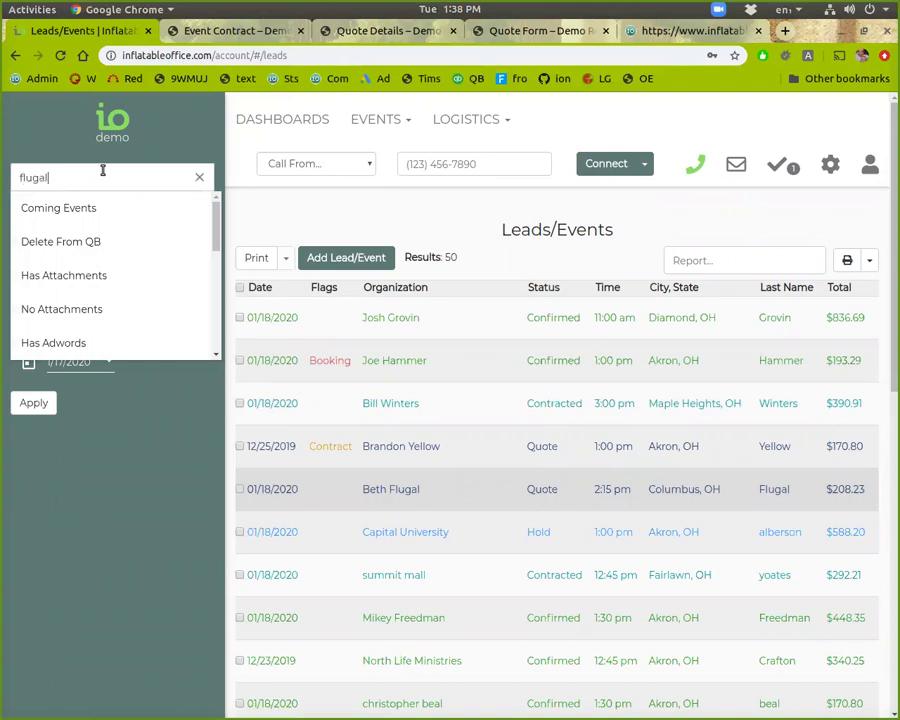
{"action": "left_click", "coordinate": [211, 546]}
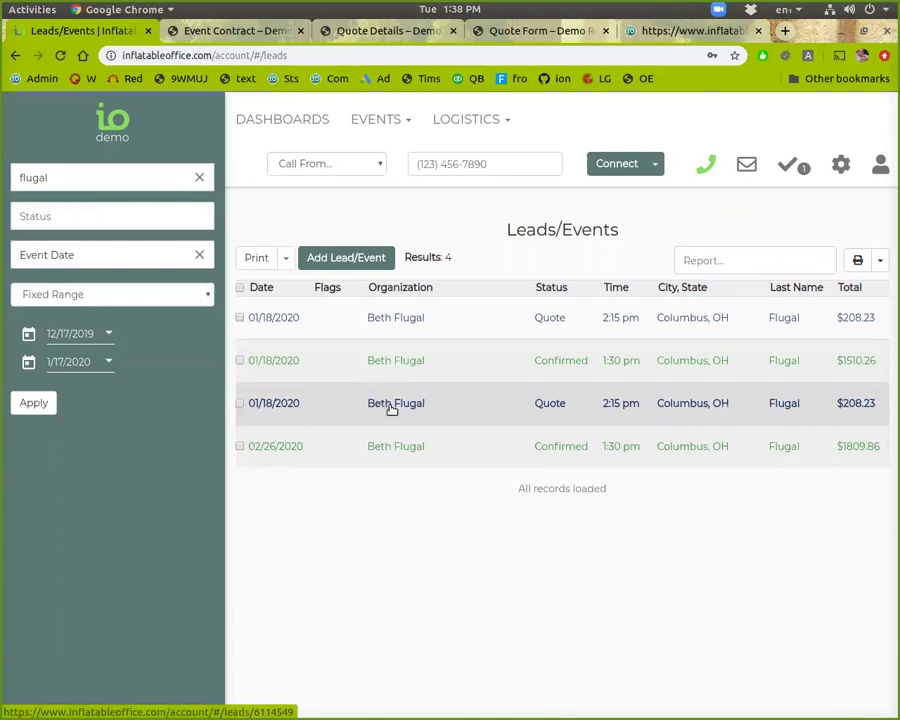
{"action": "left_click", "coordinate": [372, 317]}
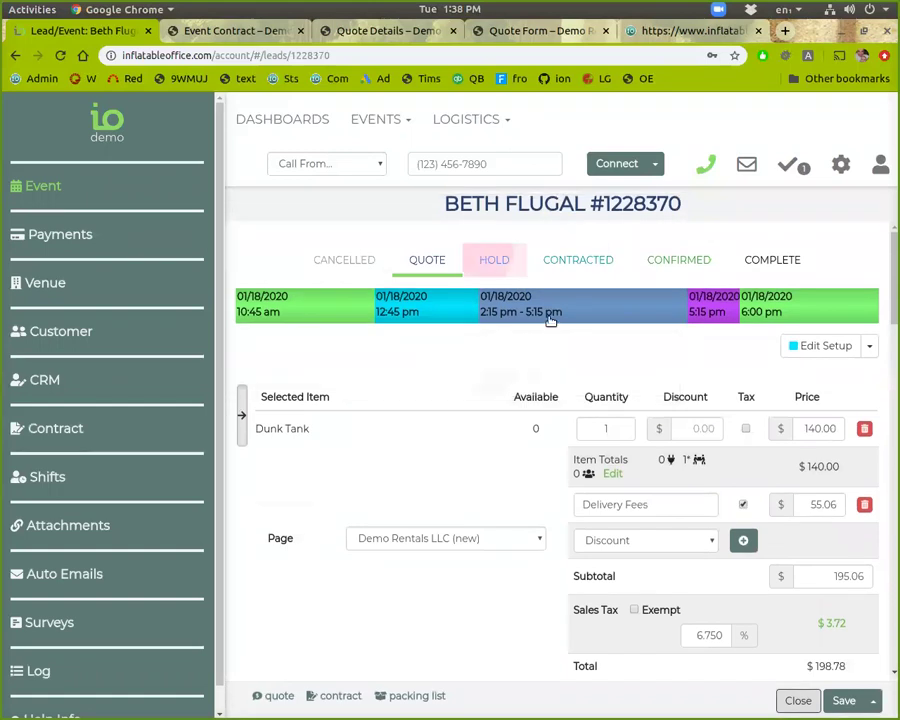
{"action": "left_click", "coordinate": [800, 703]}
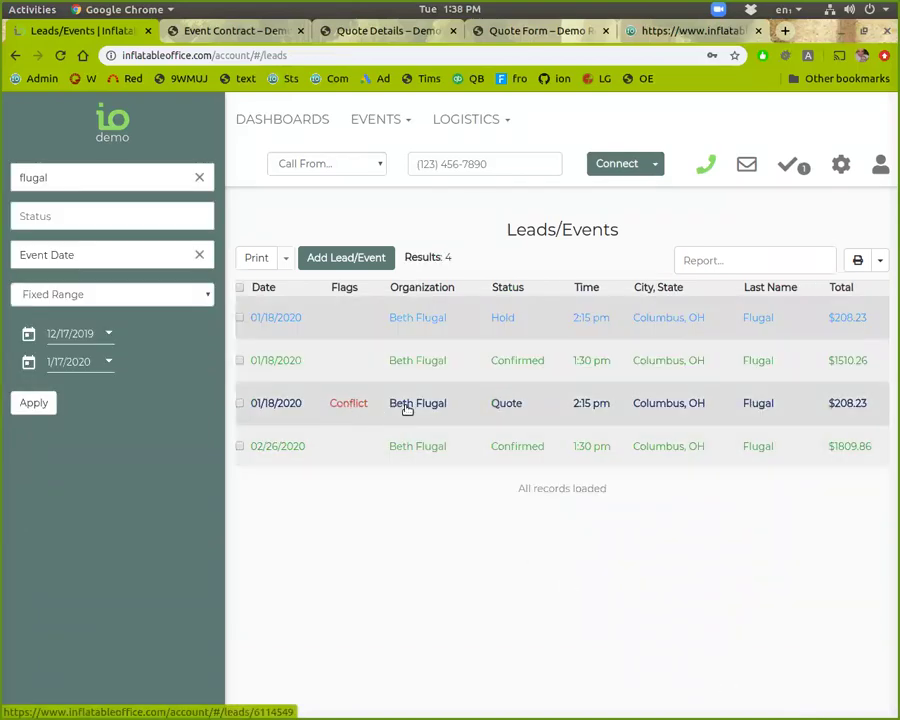
Step: Change the copied Dunk Tank quote to start hour 9 and end hour 10, then save
{"action": "left_click", "coordinate": [407, 410]}
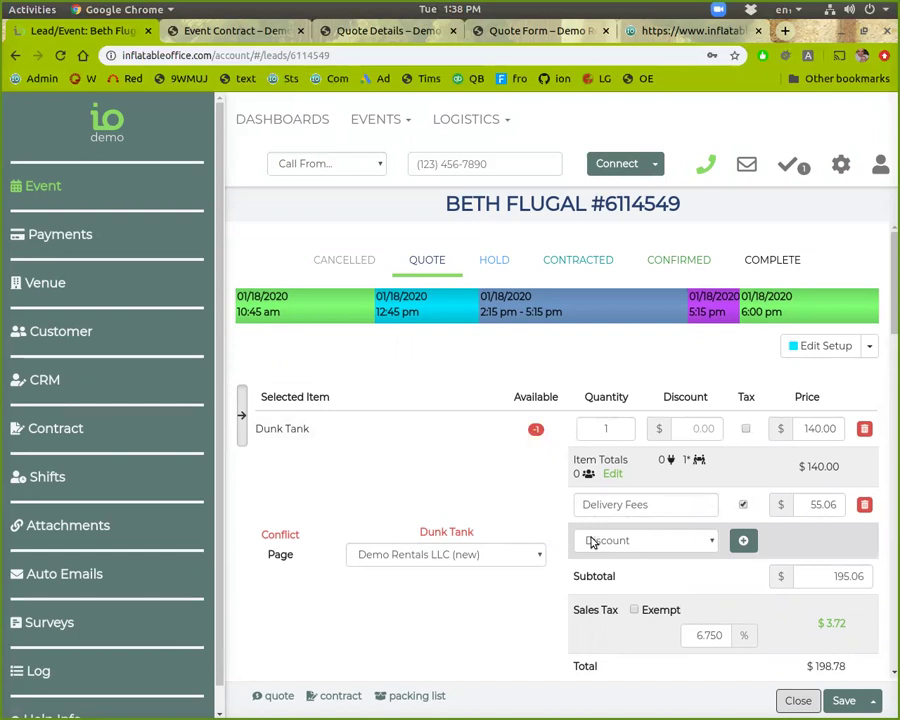
{"action": "left_click", "coordinate": [511, 314]}
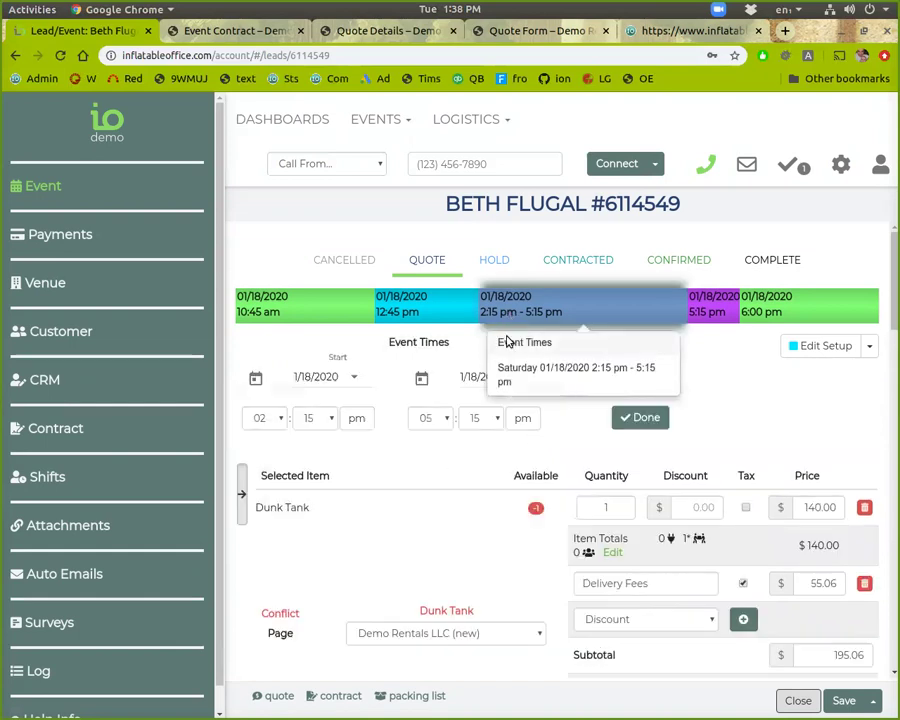
{"action": "left_click", "coordinate": [276, 422]}
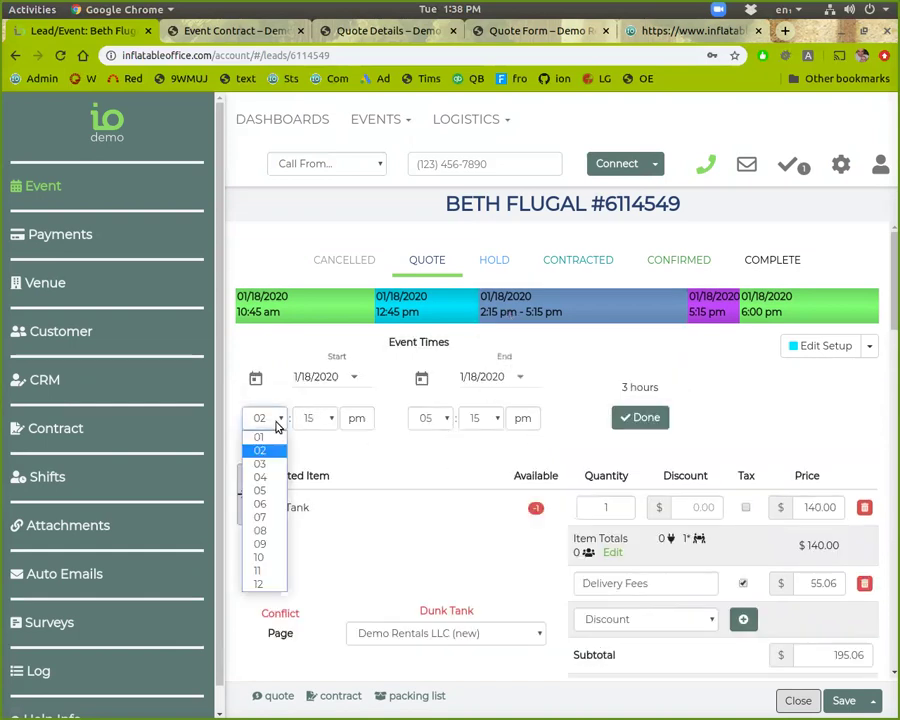
{"action": "left_click", "coordinate": [275, 546]}
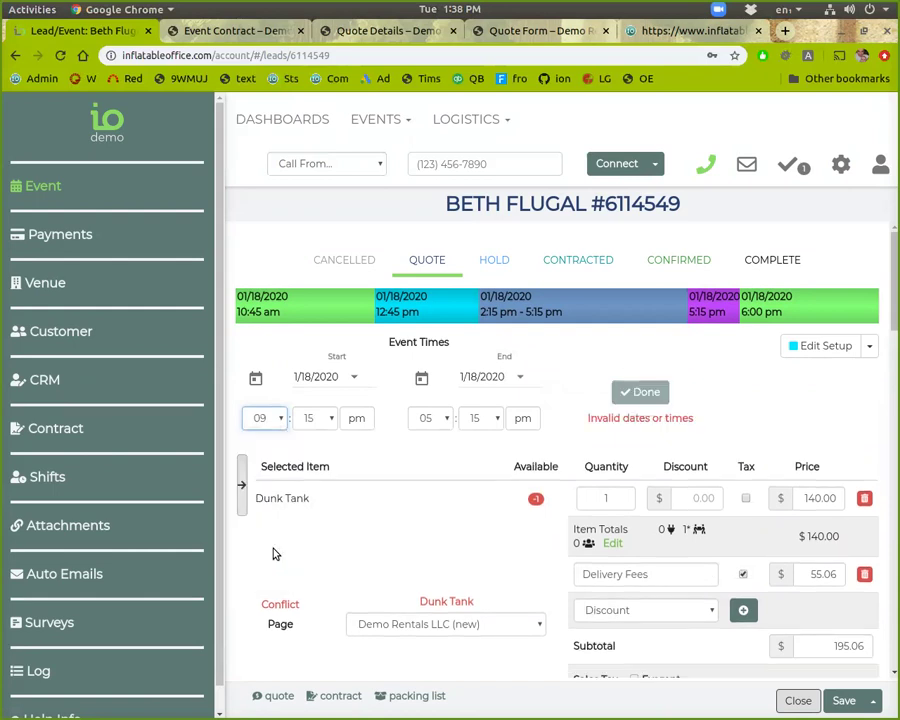
{"action": "left_click", "coordinate": [444, 418]}
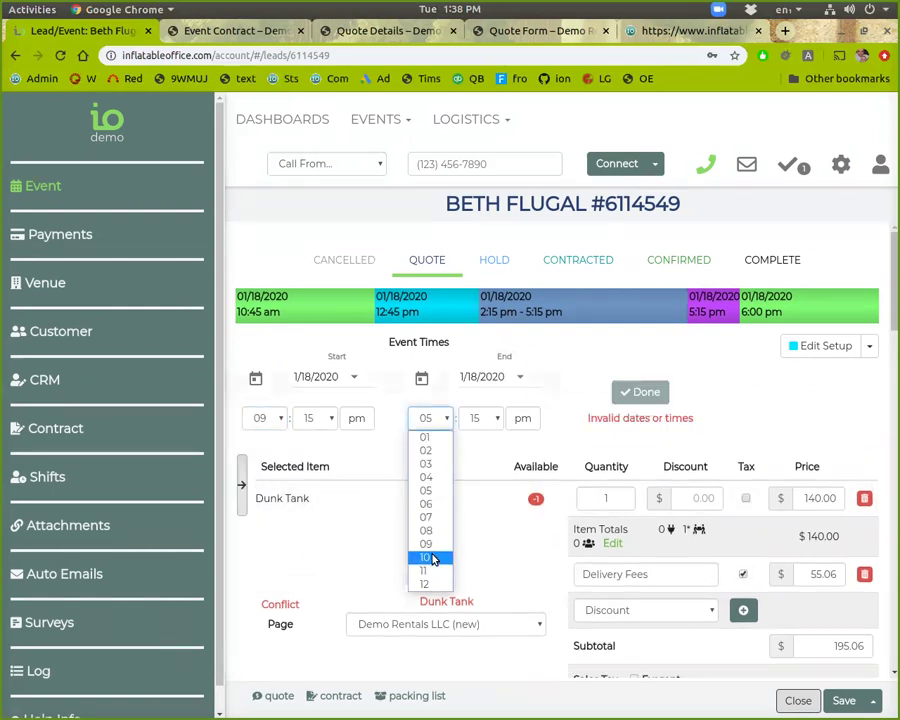
{"action": "left_click", "coordinate": [432, 558]}
{"action": "left_click", "coordinate": [641, 422]}
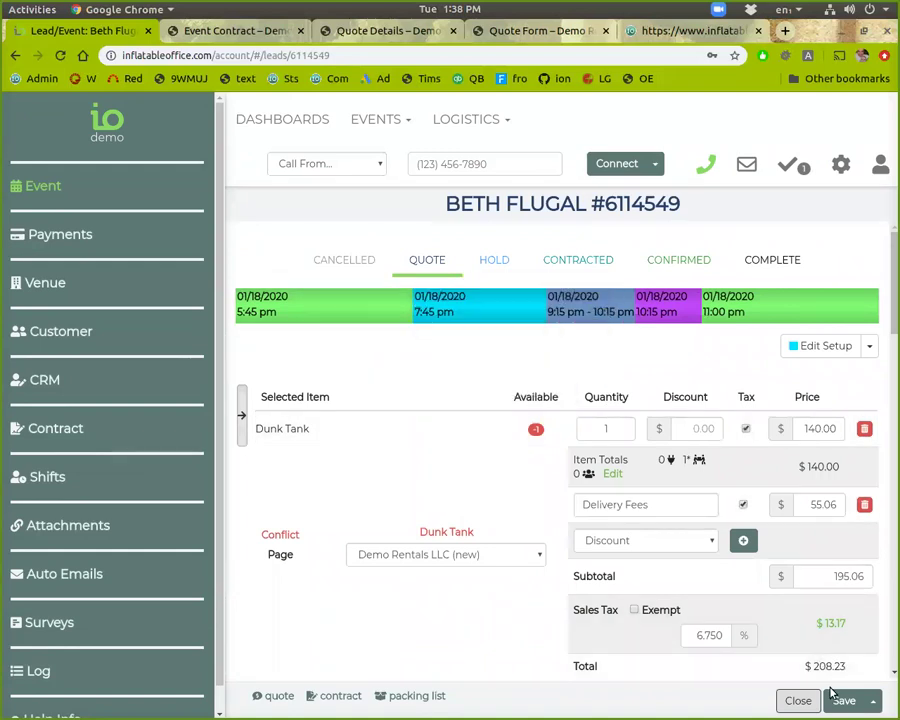
{"action": "left_click", "coordinate": [843, 703]}
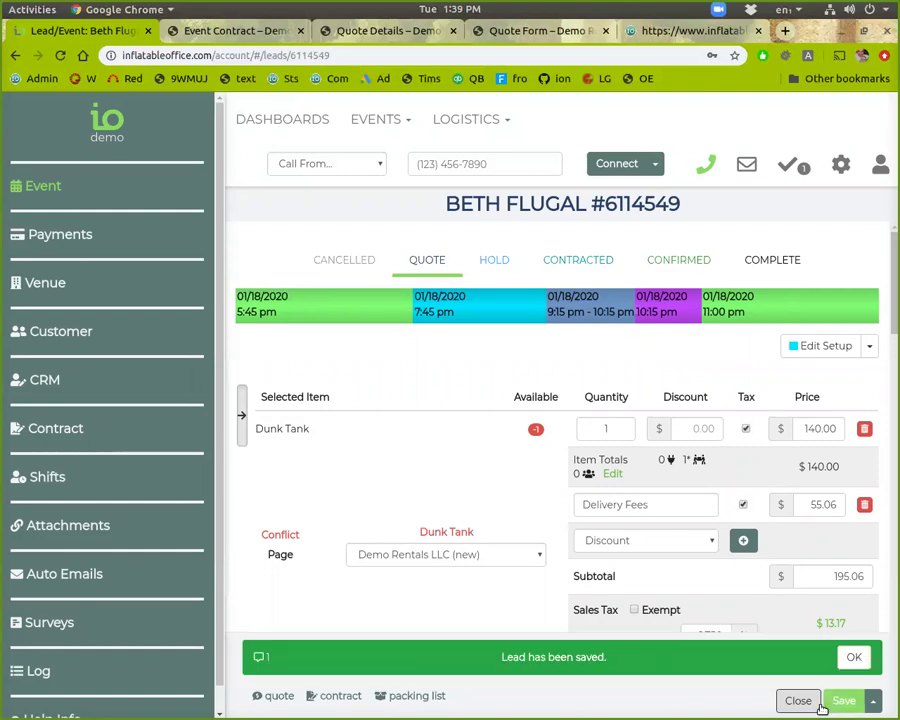
{"action": "left_click", "coordinate": [800, 702]}
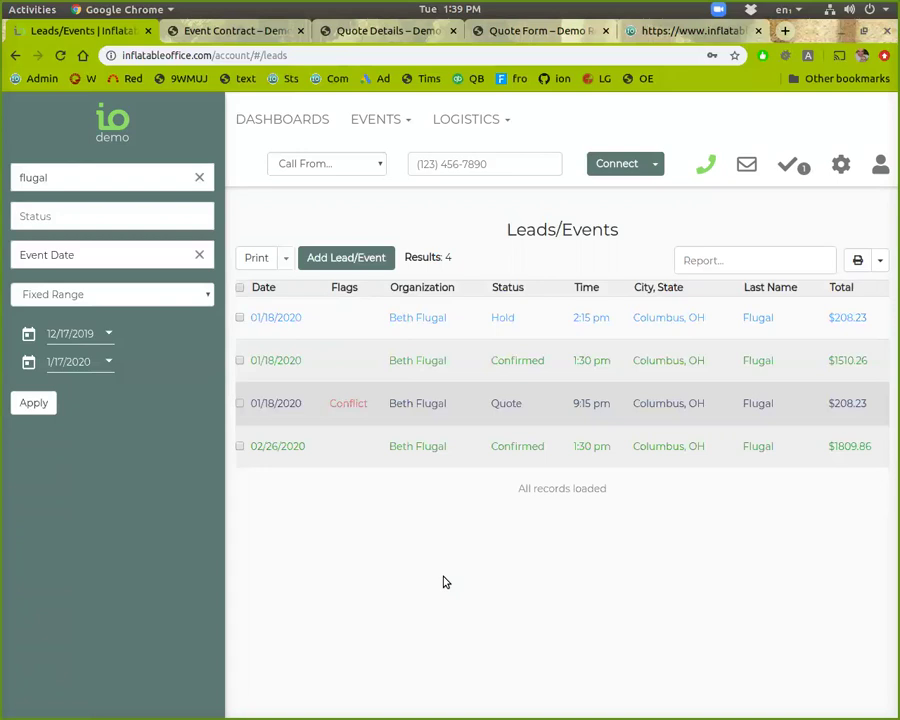
Step: Open the 10x10 Tent item under Settings > Inventory
{"action": "left_click", "coordinate": [841, 168]}
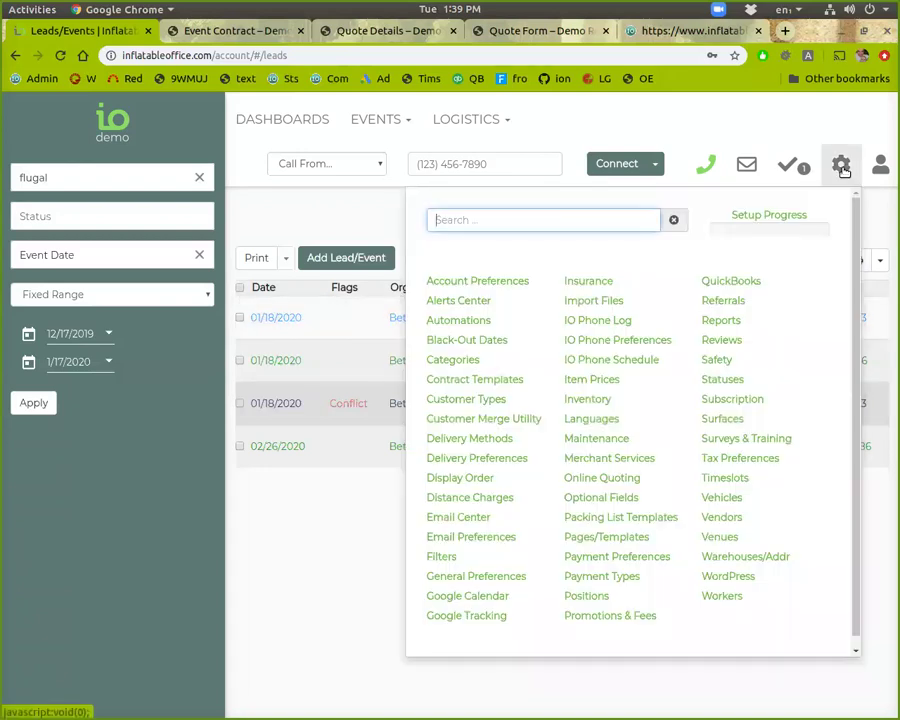
{"action": "left_click", "coordinate": [585, 404]}
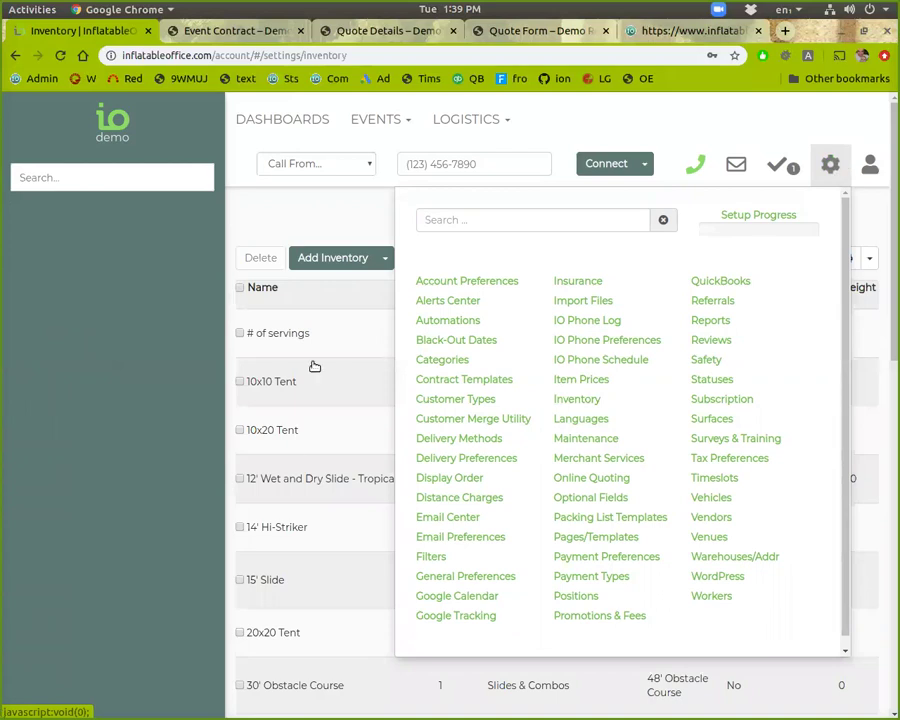
{"action": "left_click", "coordinate": [285, 383]}
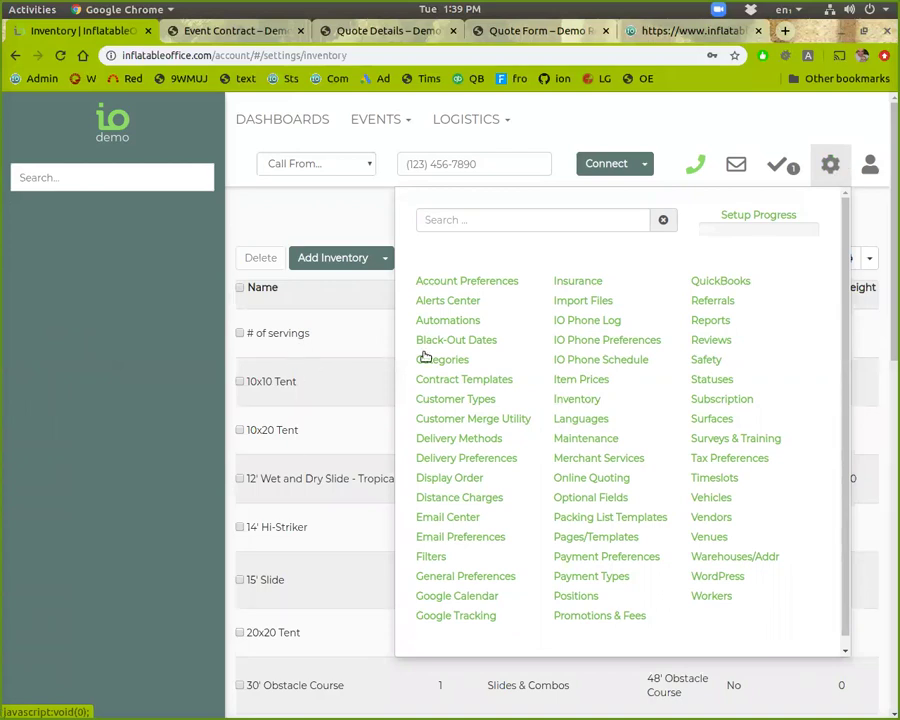